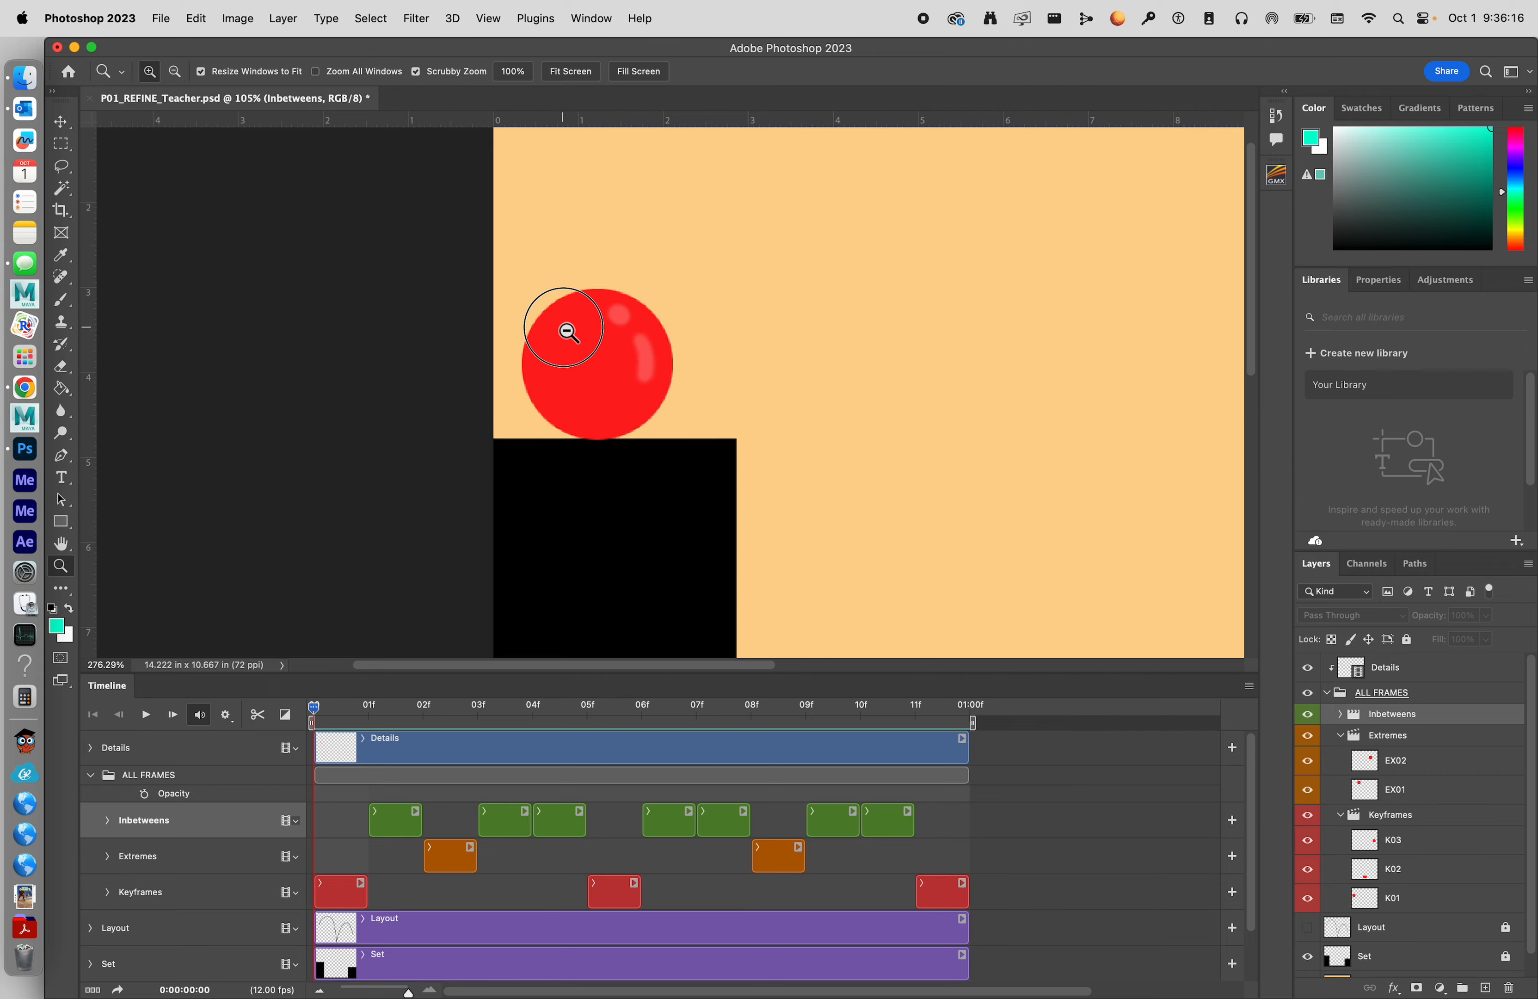
click(348, 902)
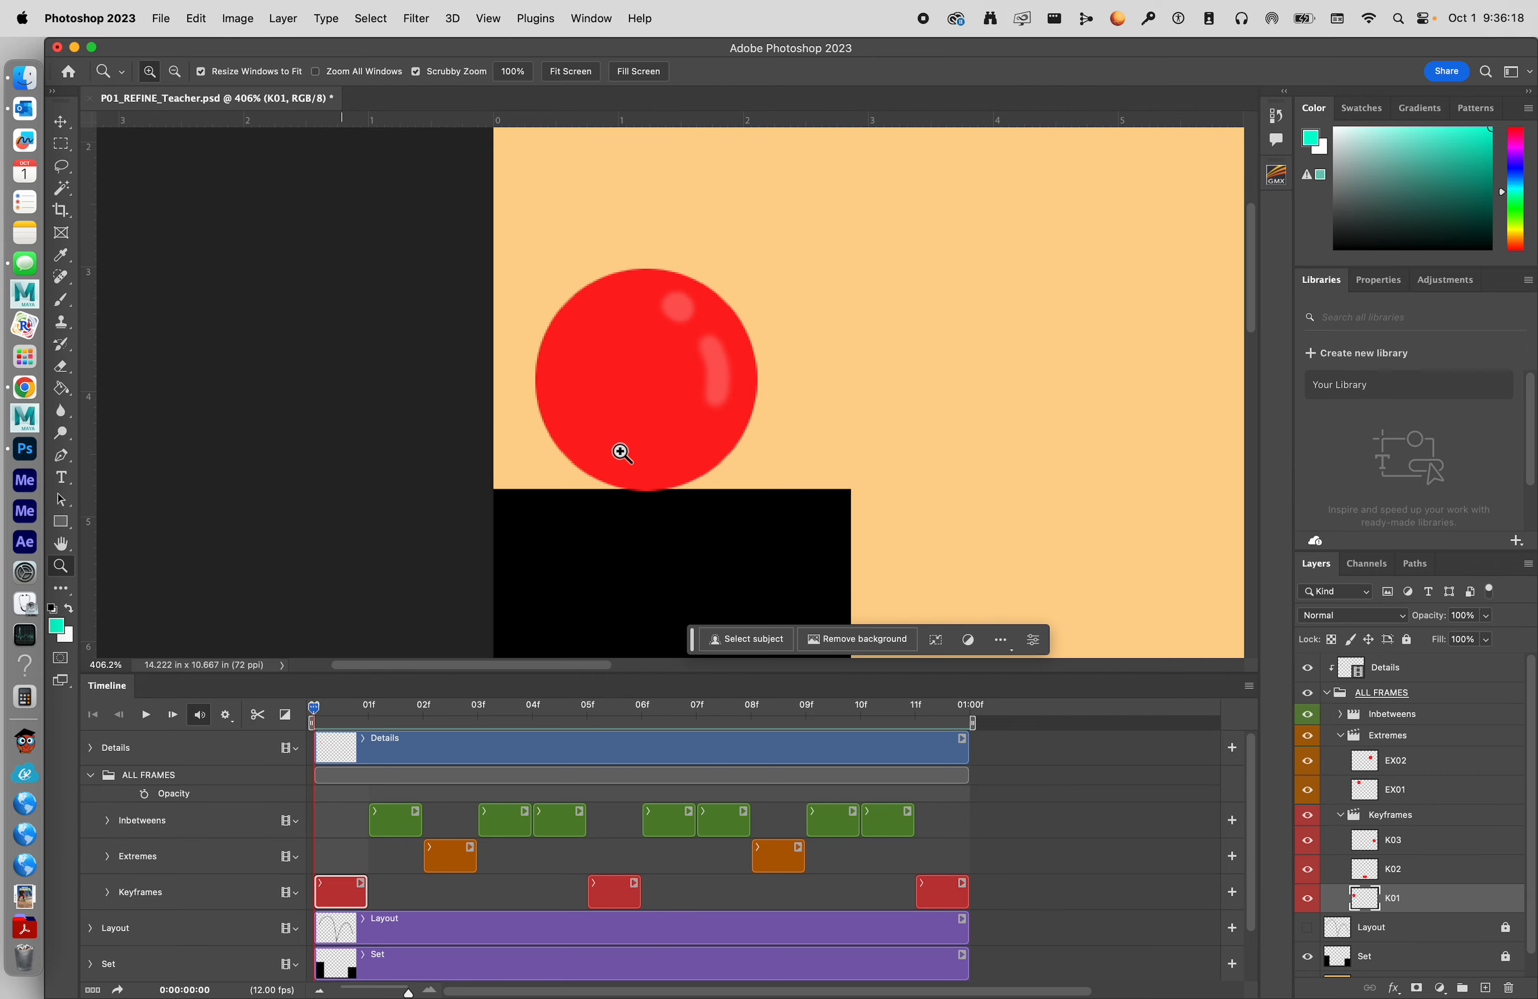
drag(658, 511, 727, 470)
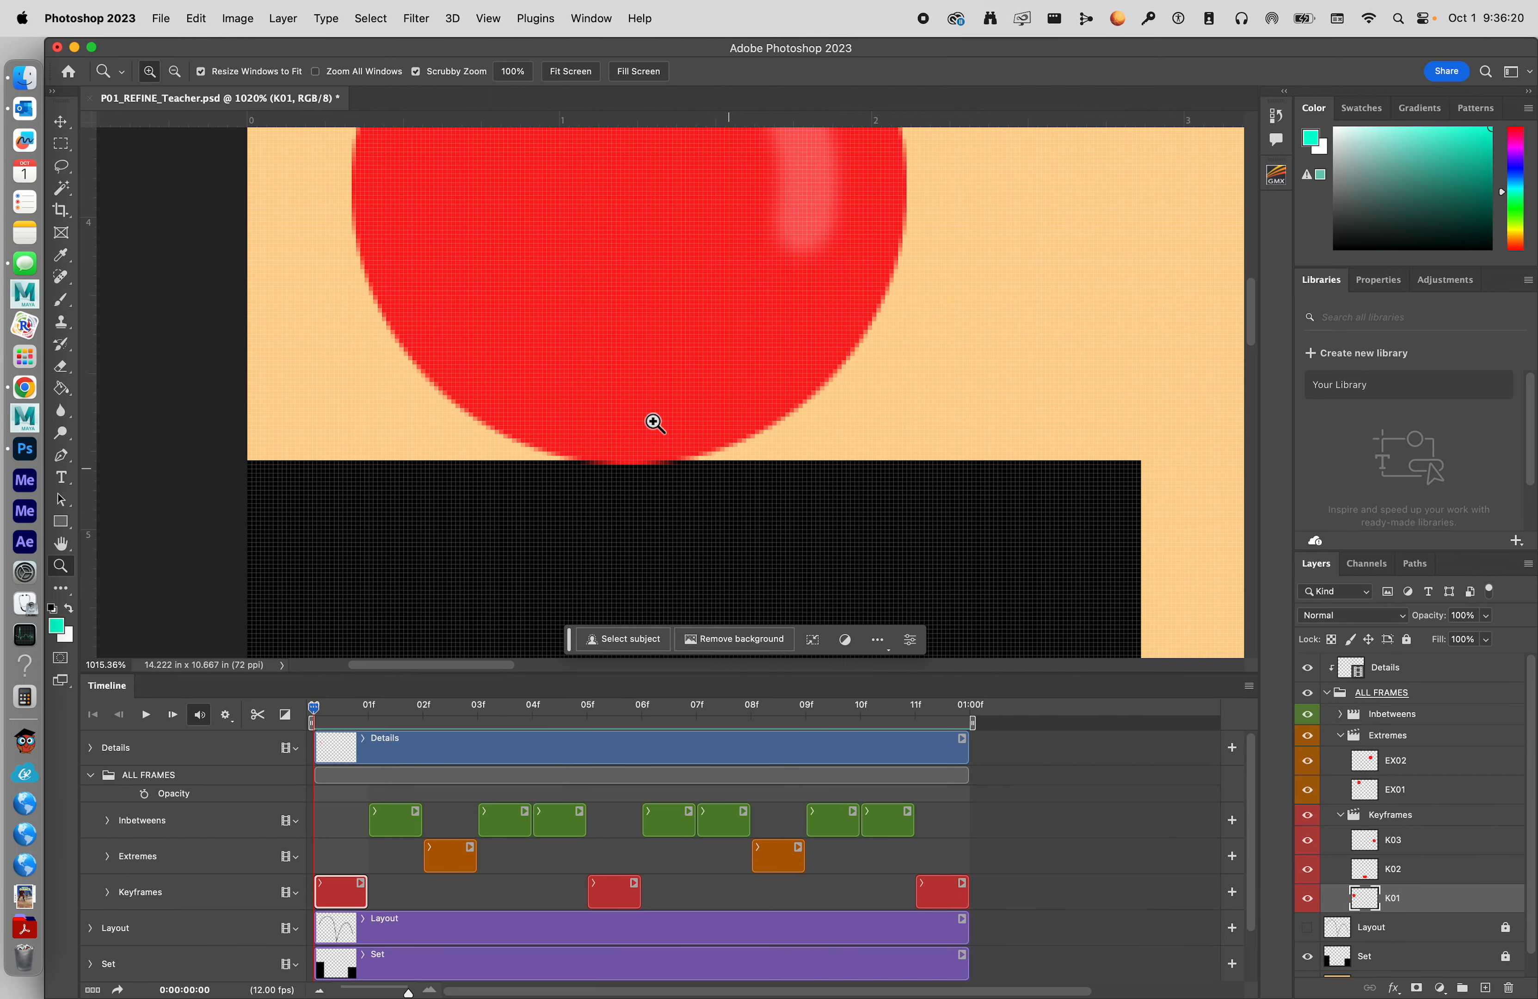
scroll(667, 437, up, 3)
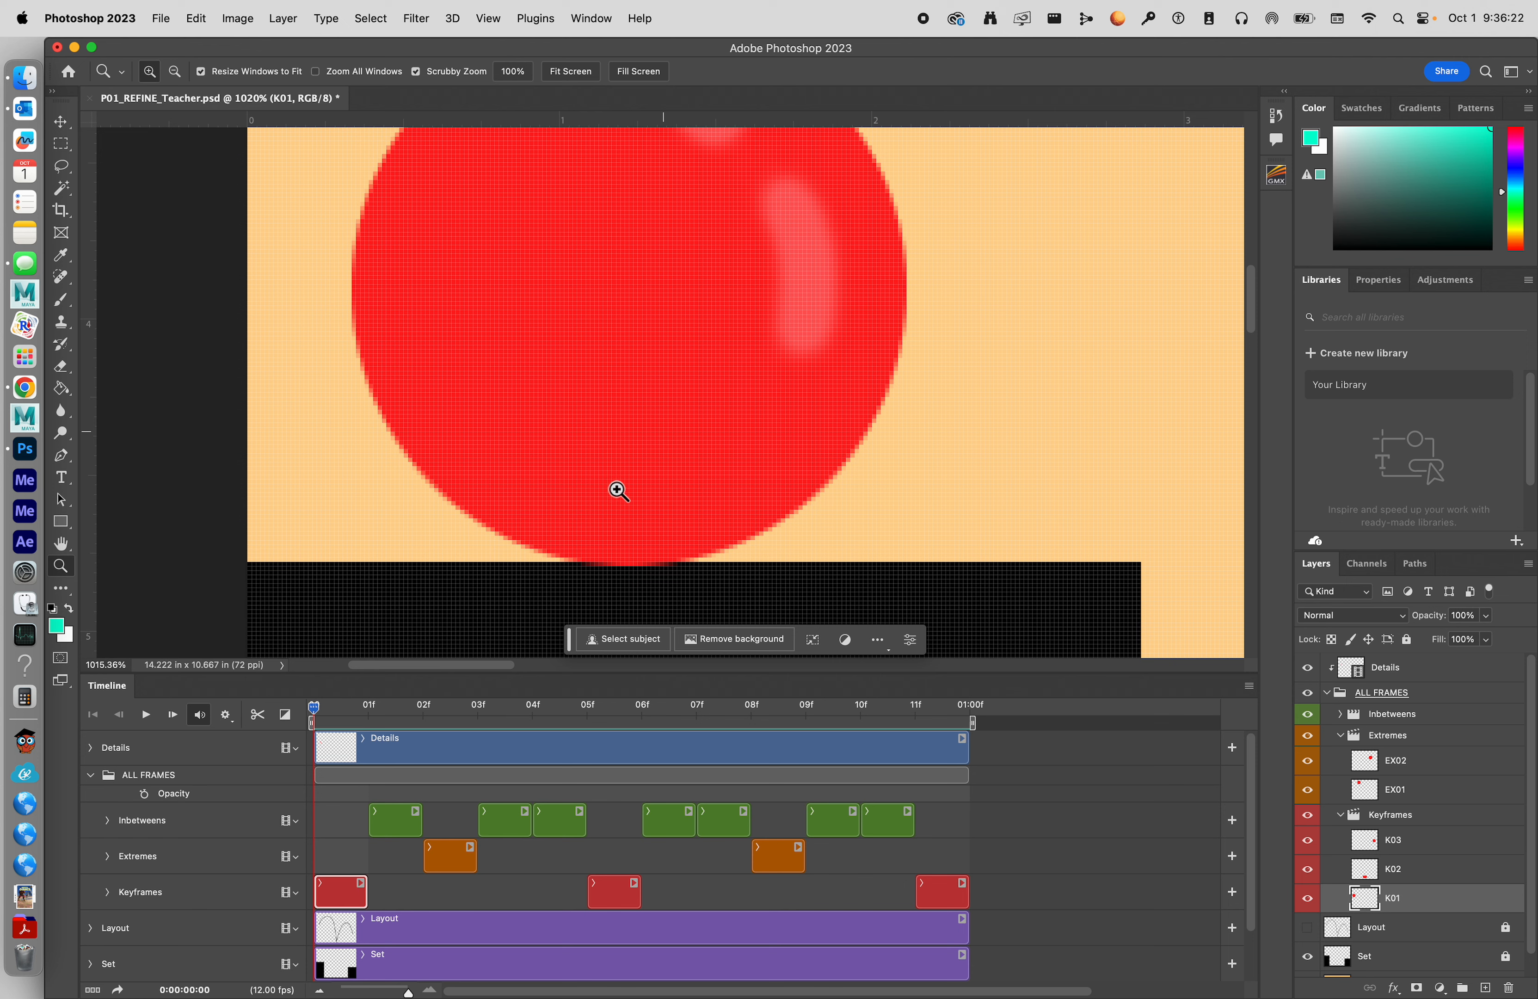
key(super+t)
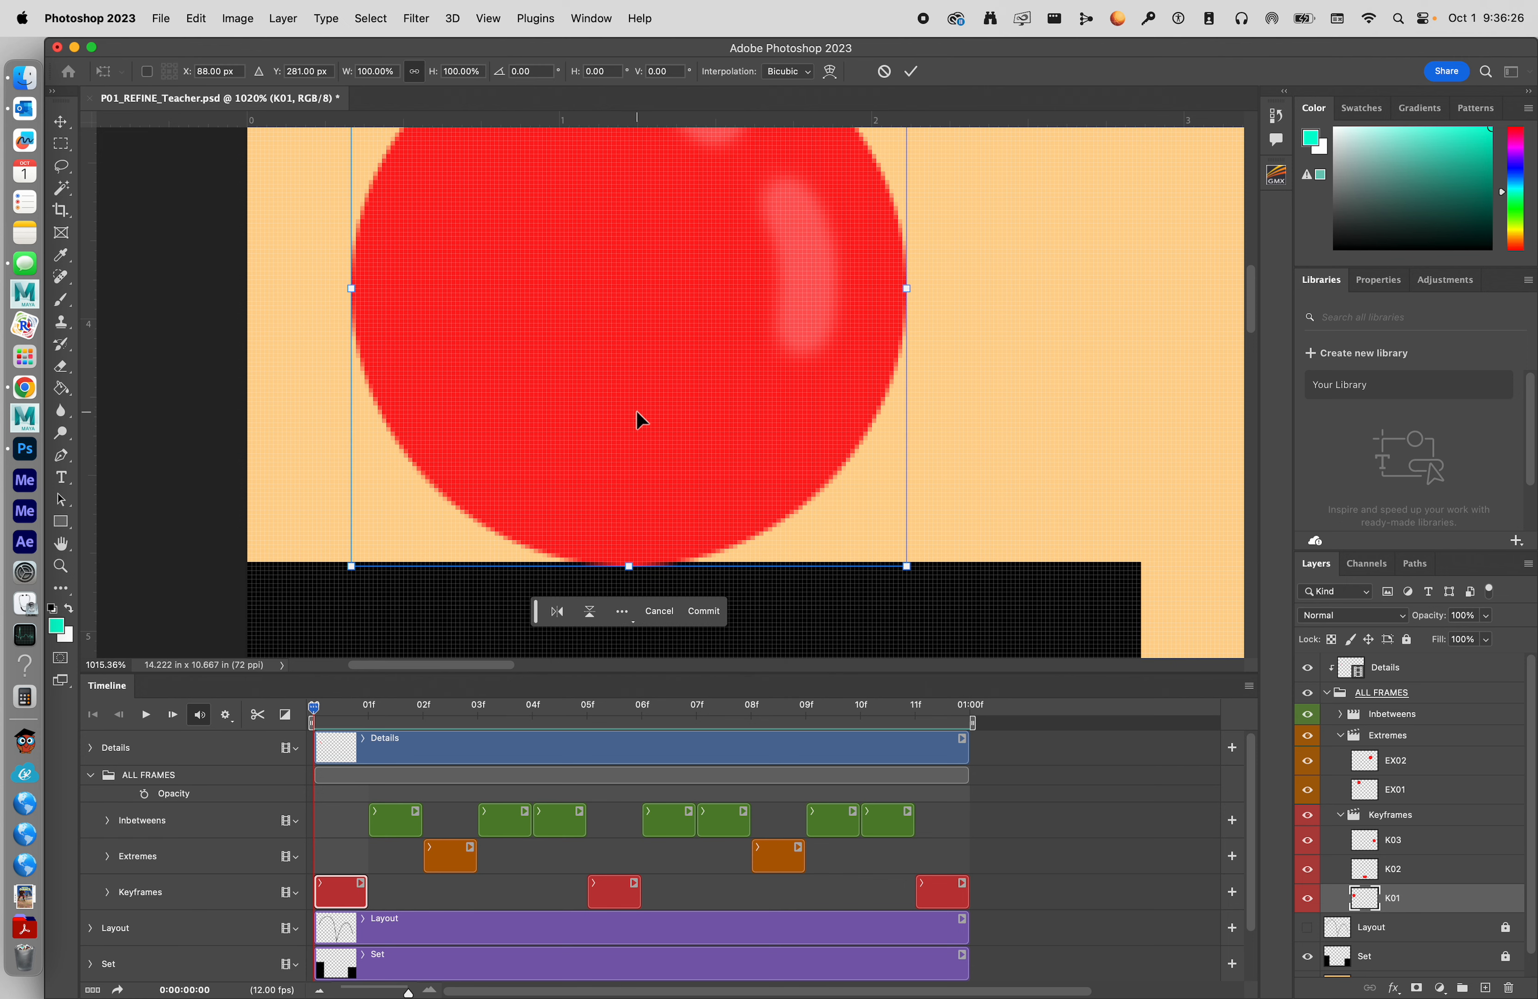
key(Down)
key(Down)
key(Down)
key(Up)
key(Up)
key(Up)
key(Up)
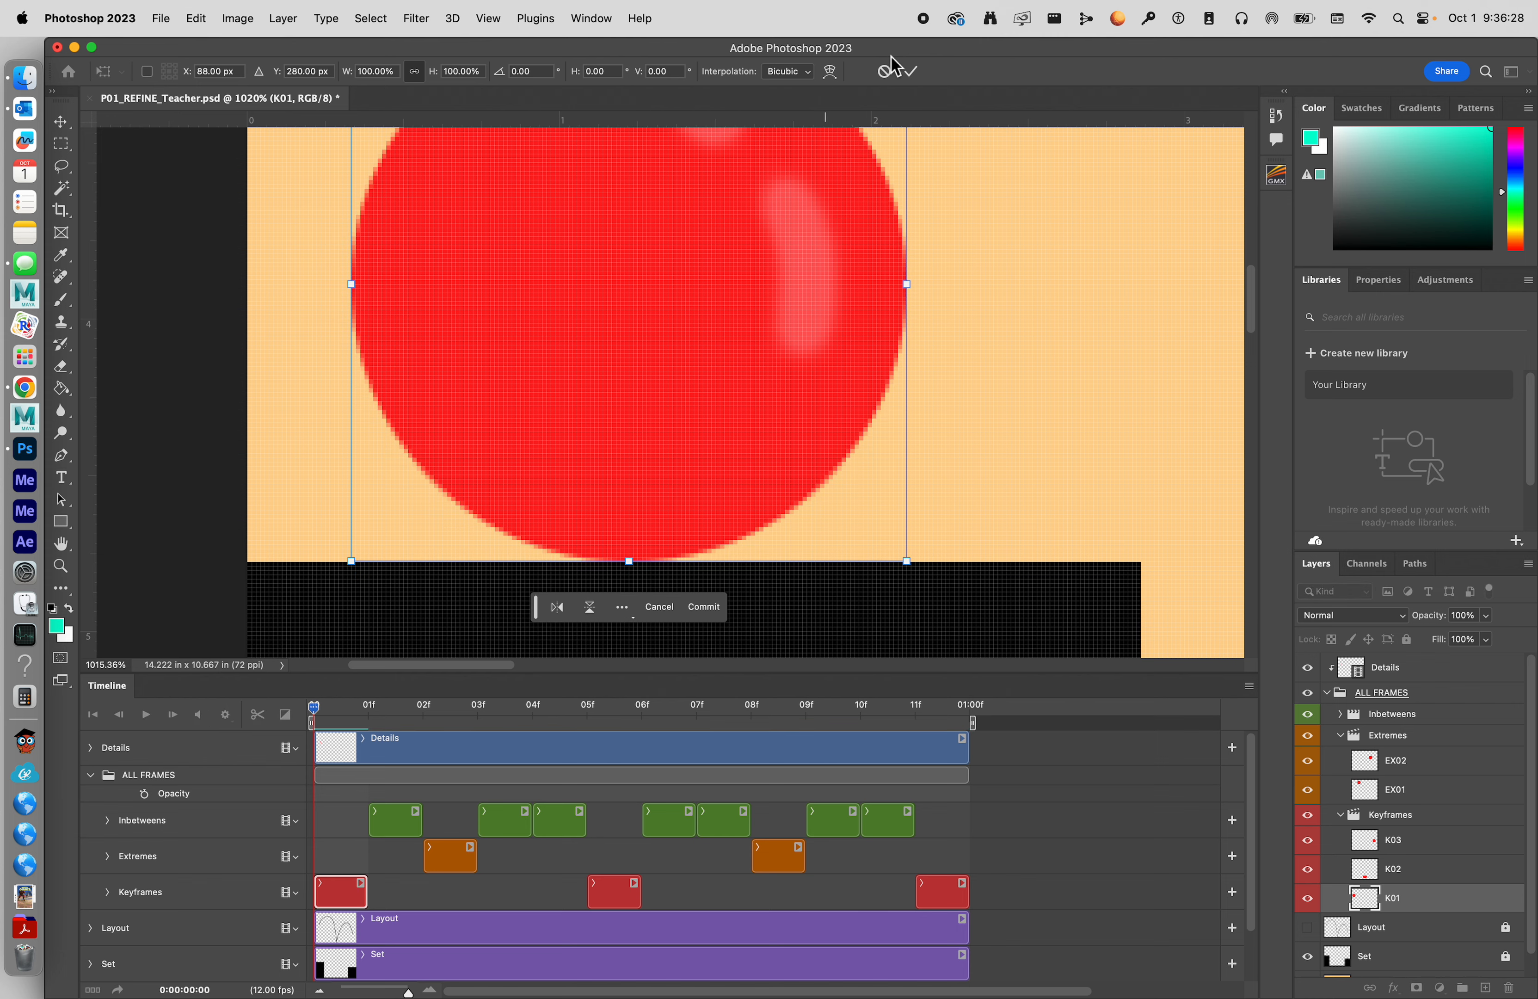
click(885, 72)
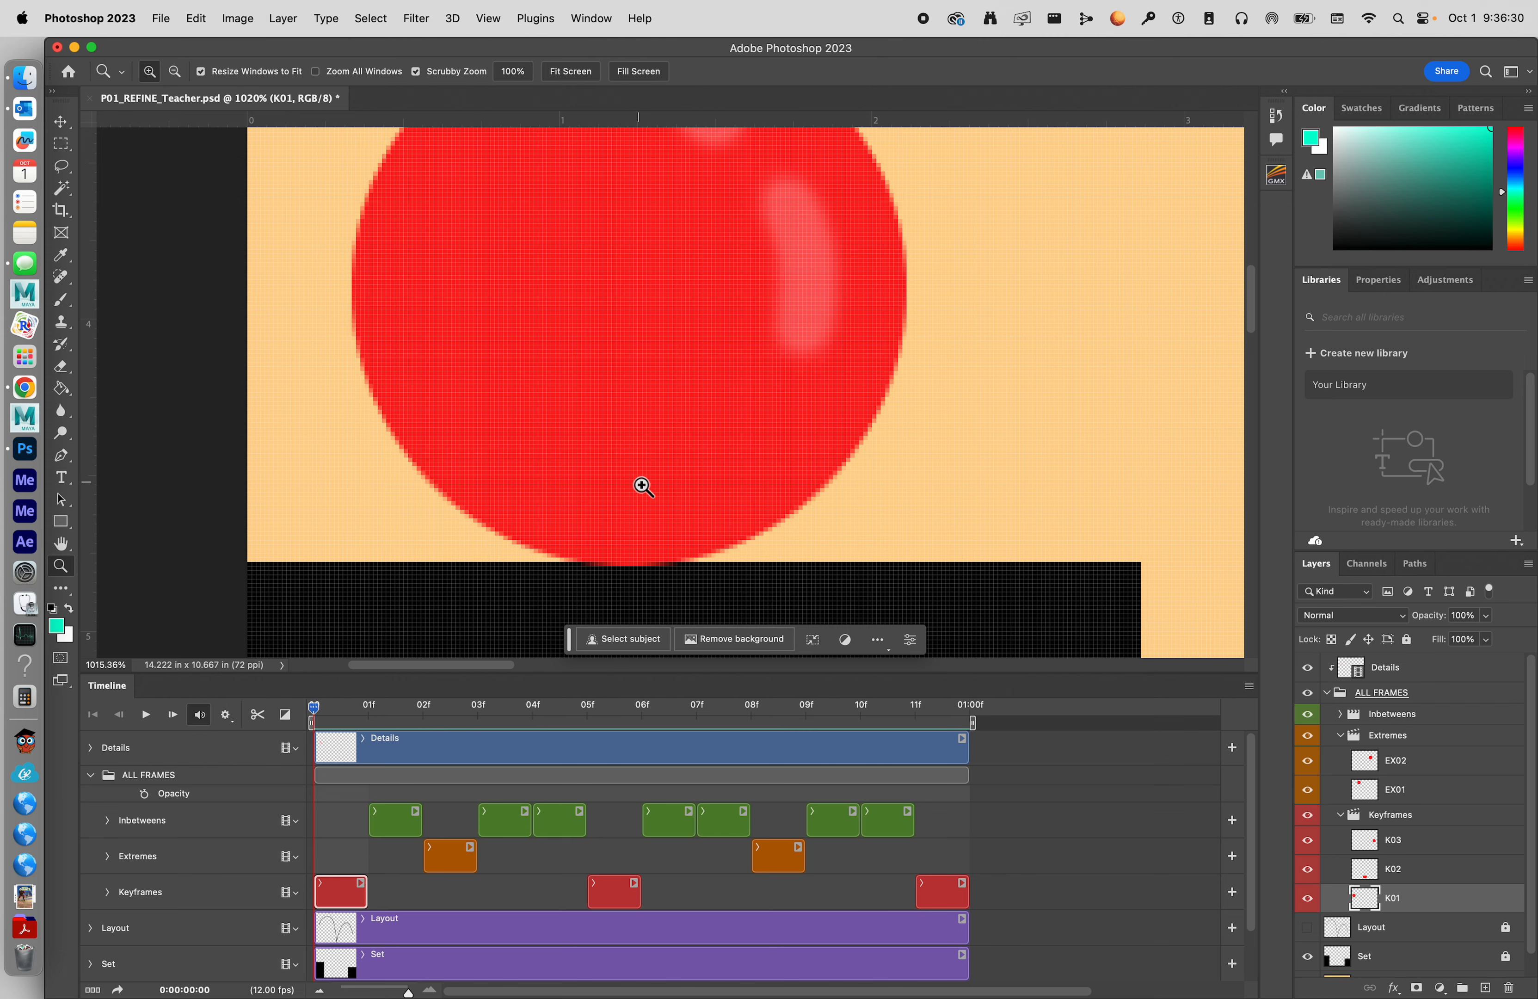
Step: Review the ball's position and stretch frame by frame from frame 00 to frame 03
scroll(644, 487, down, 6)
drag(851, 416, 706, 397)
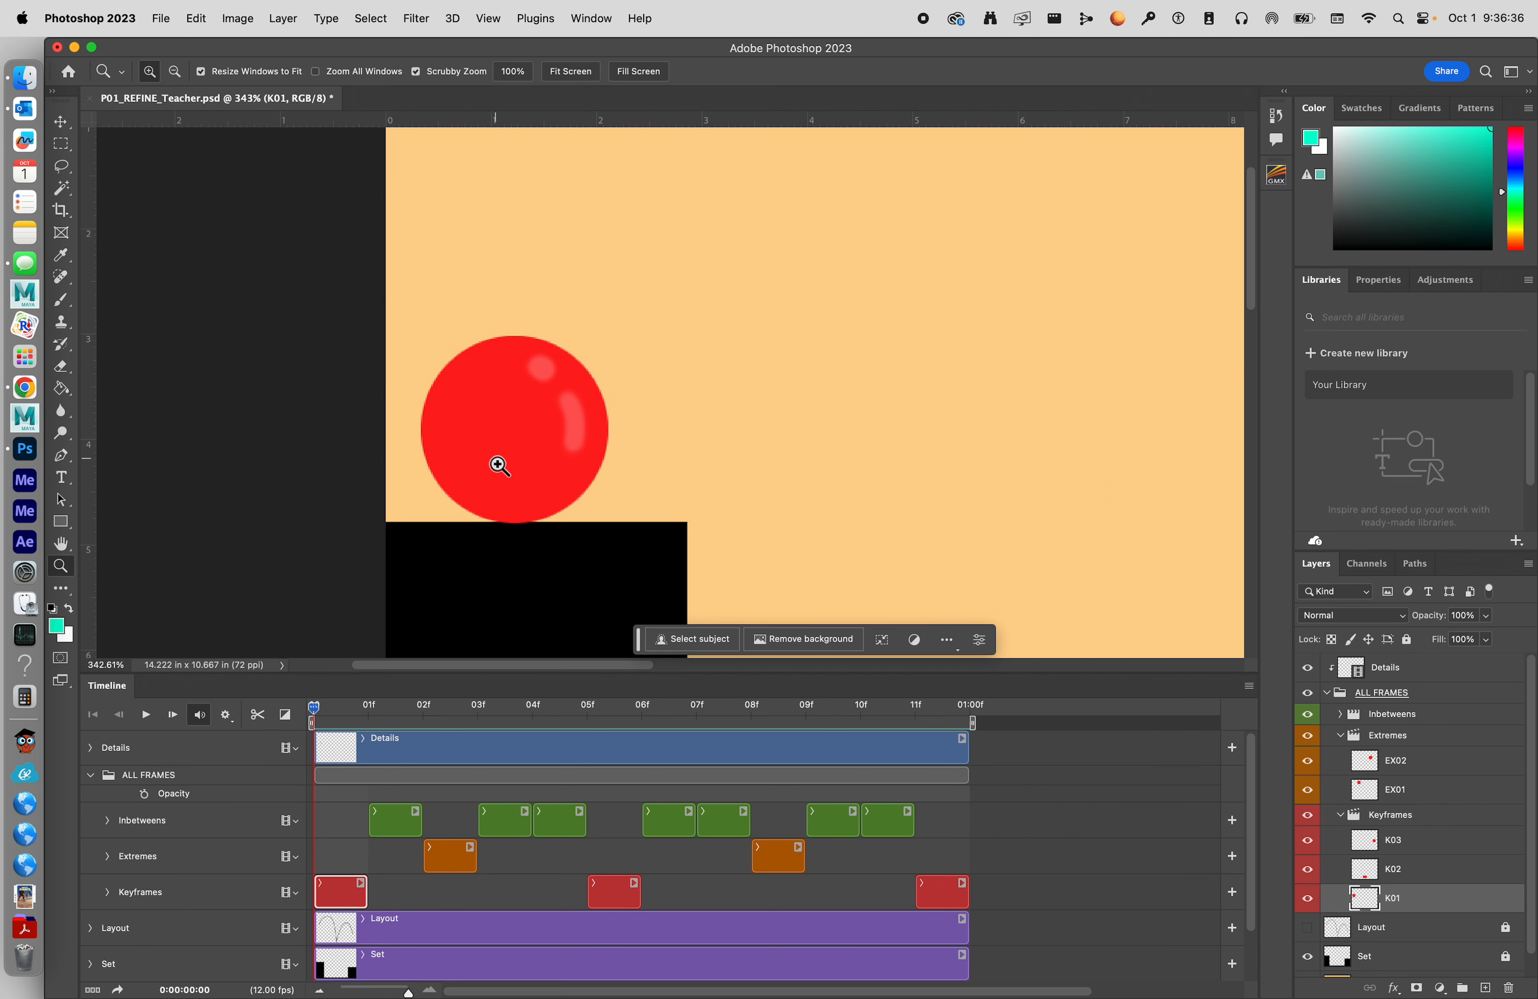
drag(492, 492, 557, 470)
scroll(553, 489, up, 3)
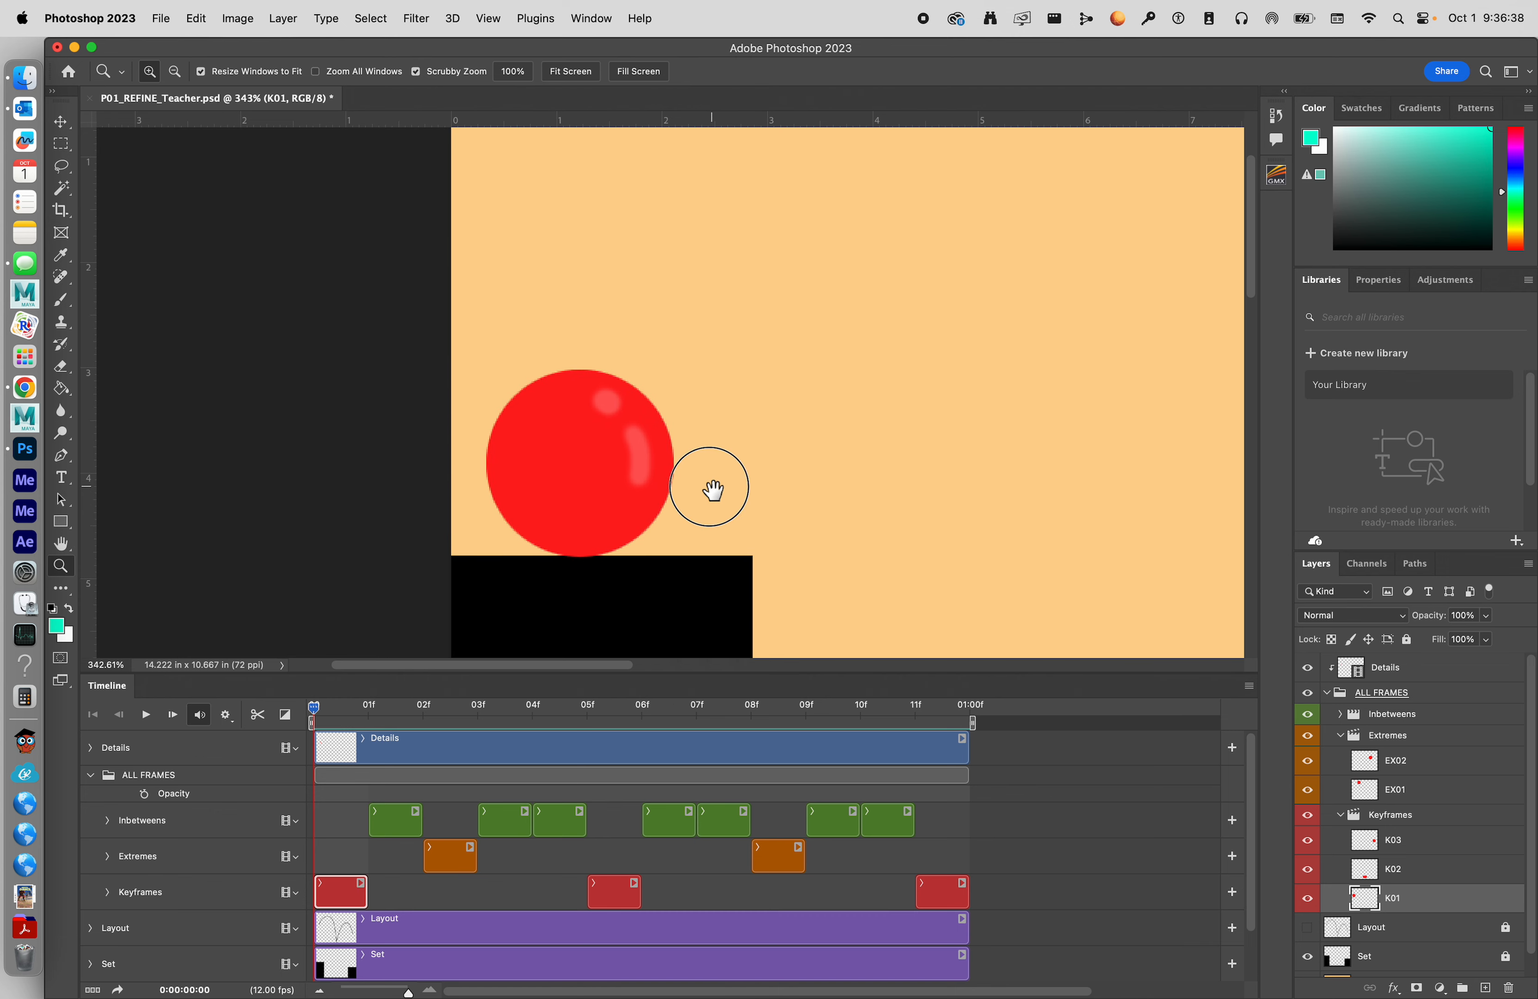
drag(712, 489, 591, 412)
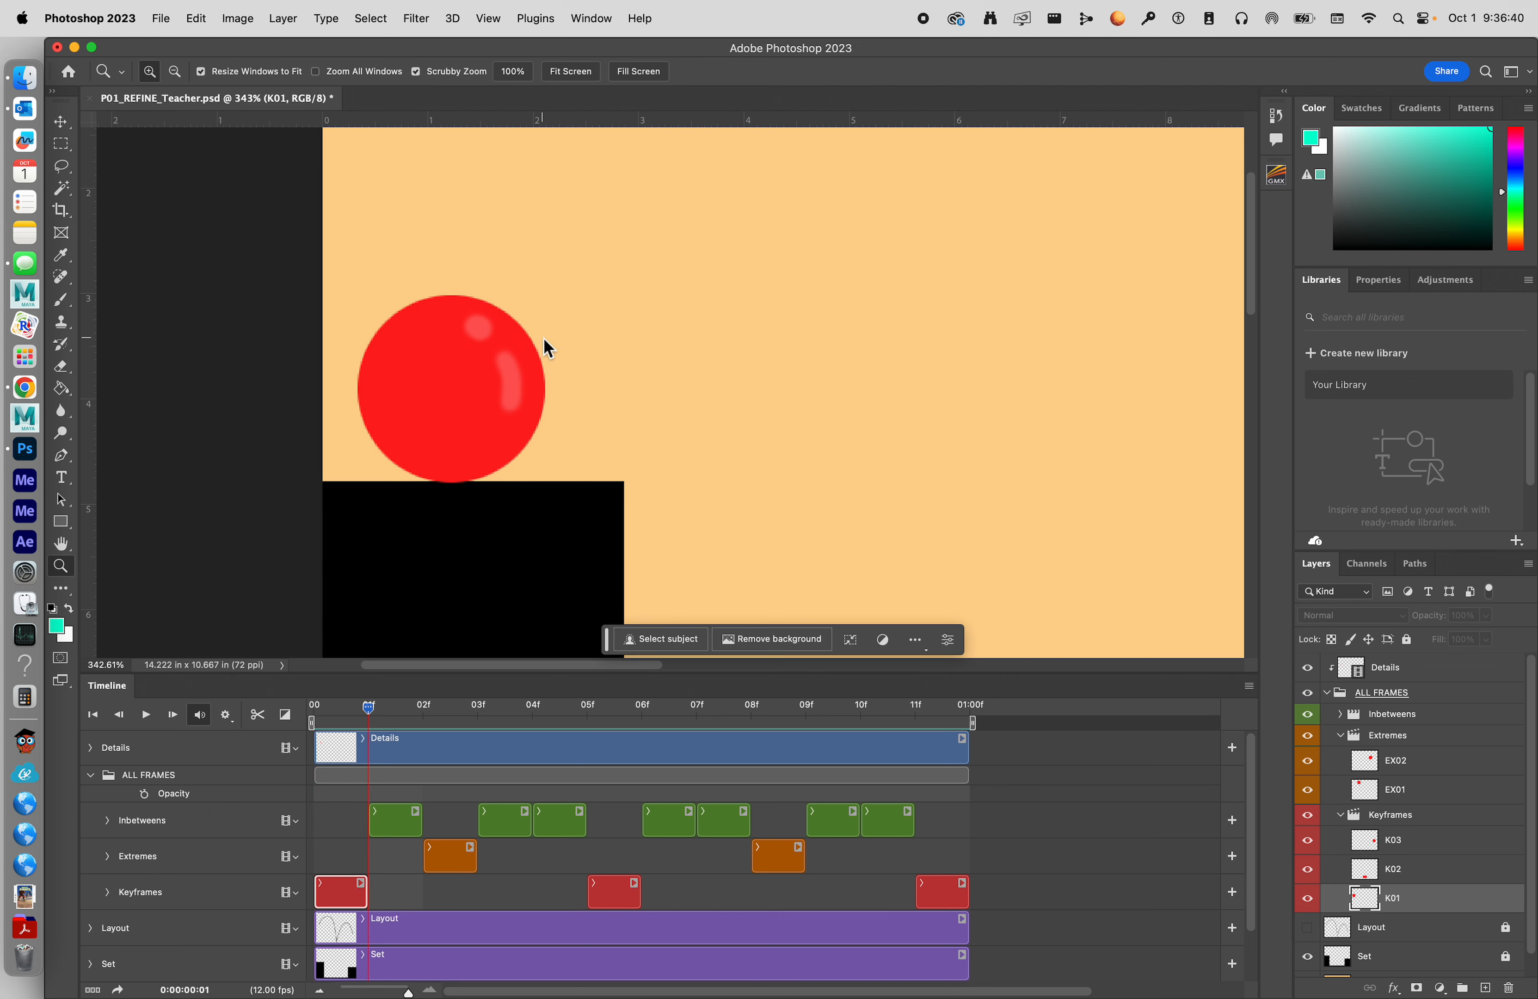
key(Right)
drag(807, 386, 673, 505)
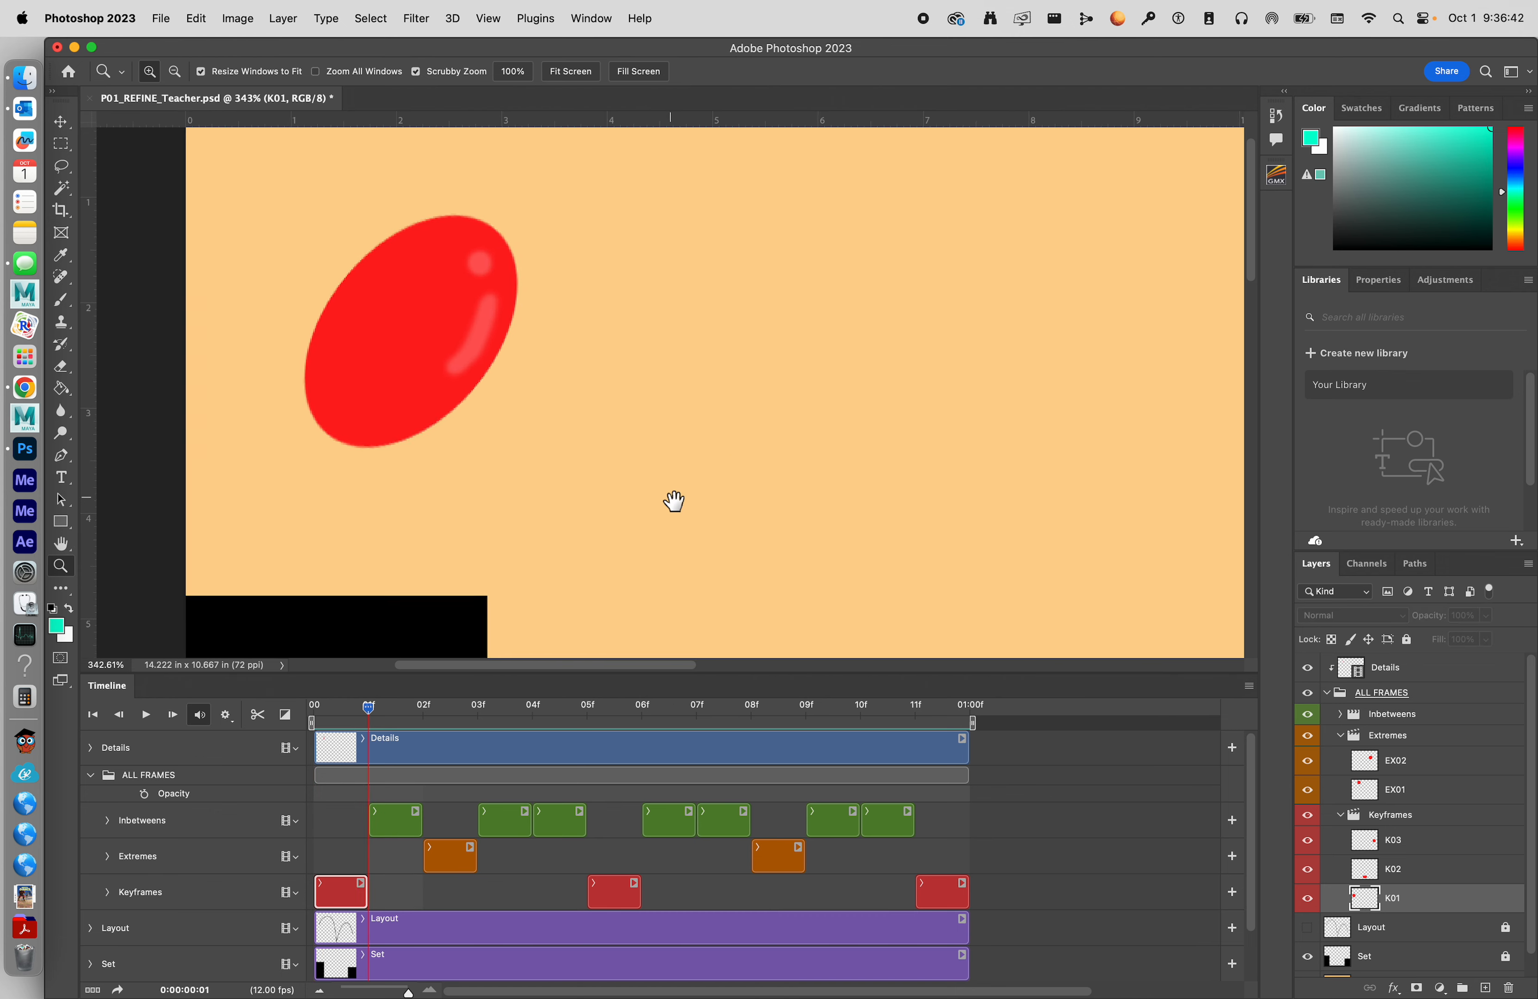
key(Right)
scroll(707, 471, right, 5)
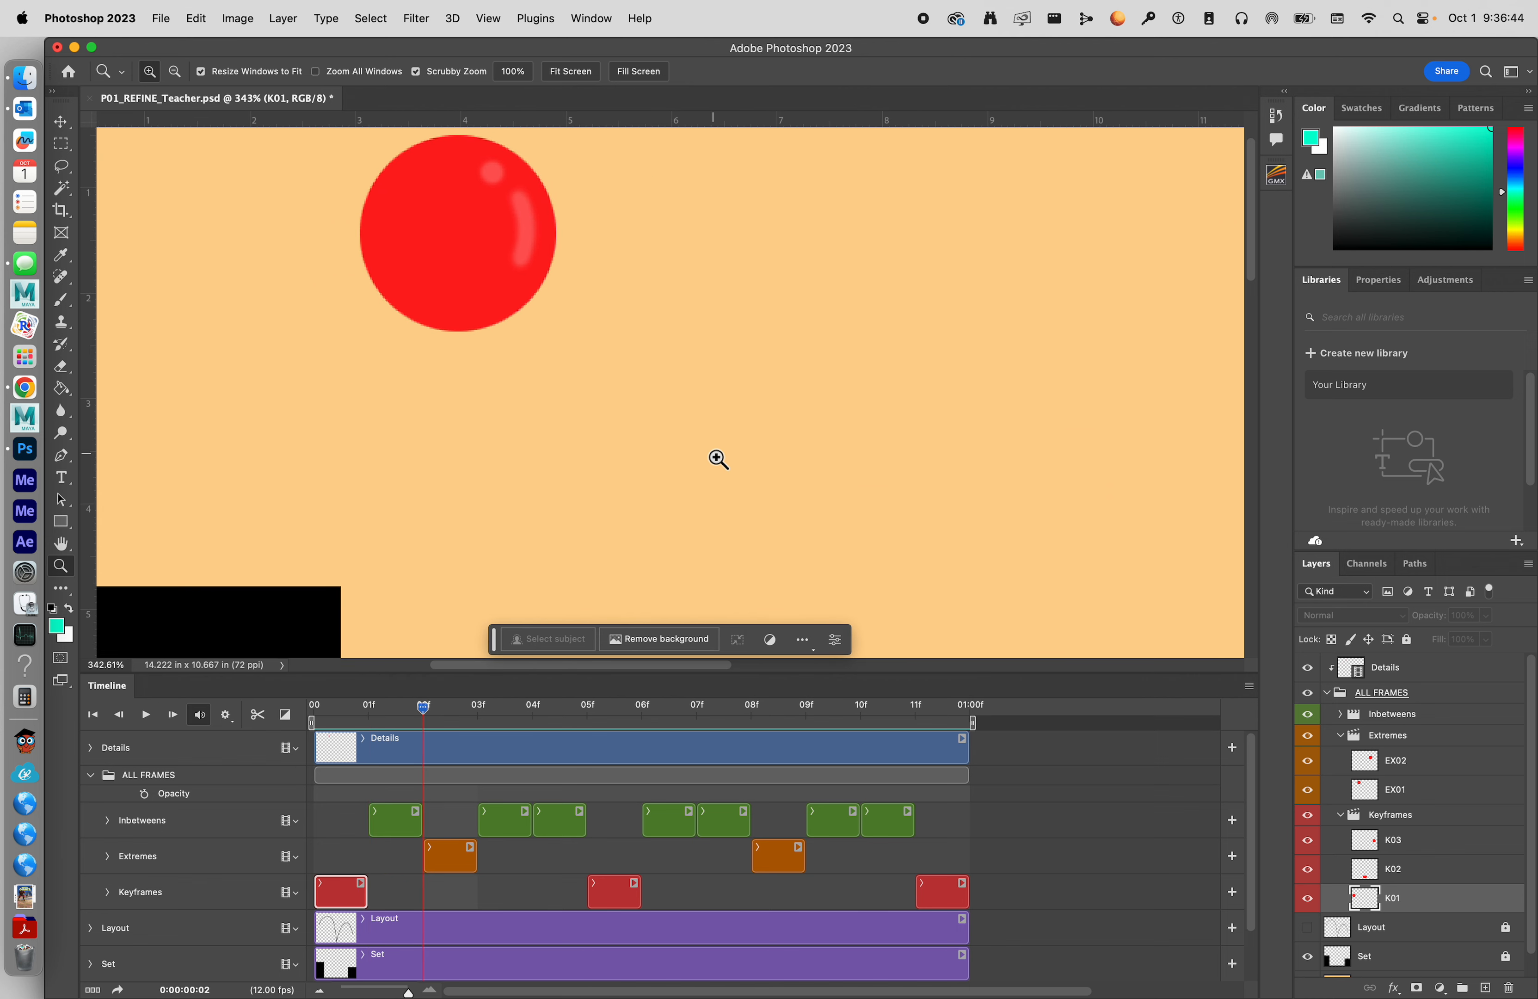
key(Right)
drag(652, 456, 804, 474)
key(space)
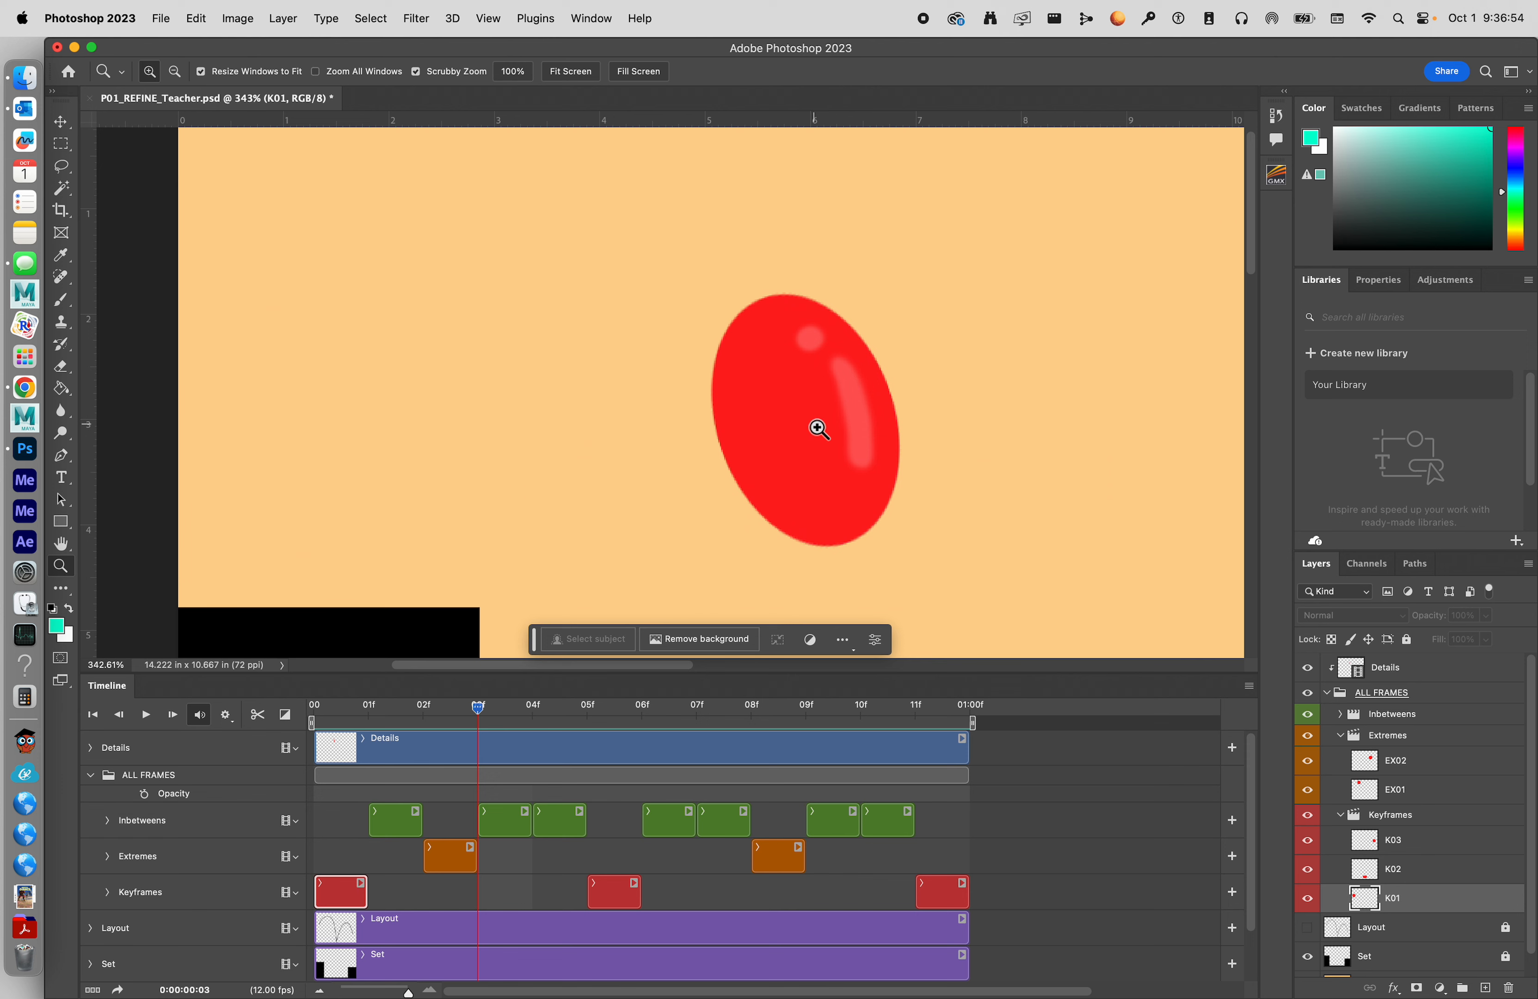
Step: Move the INB02 ball on frame 03 about 4 px right and 1 px up, and compare it with frame 02
click(505, 824)
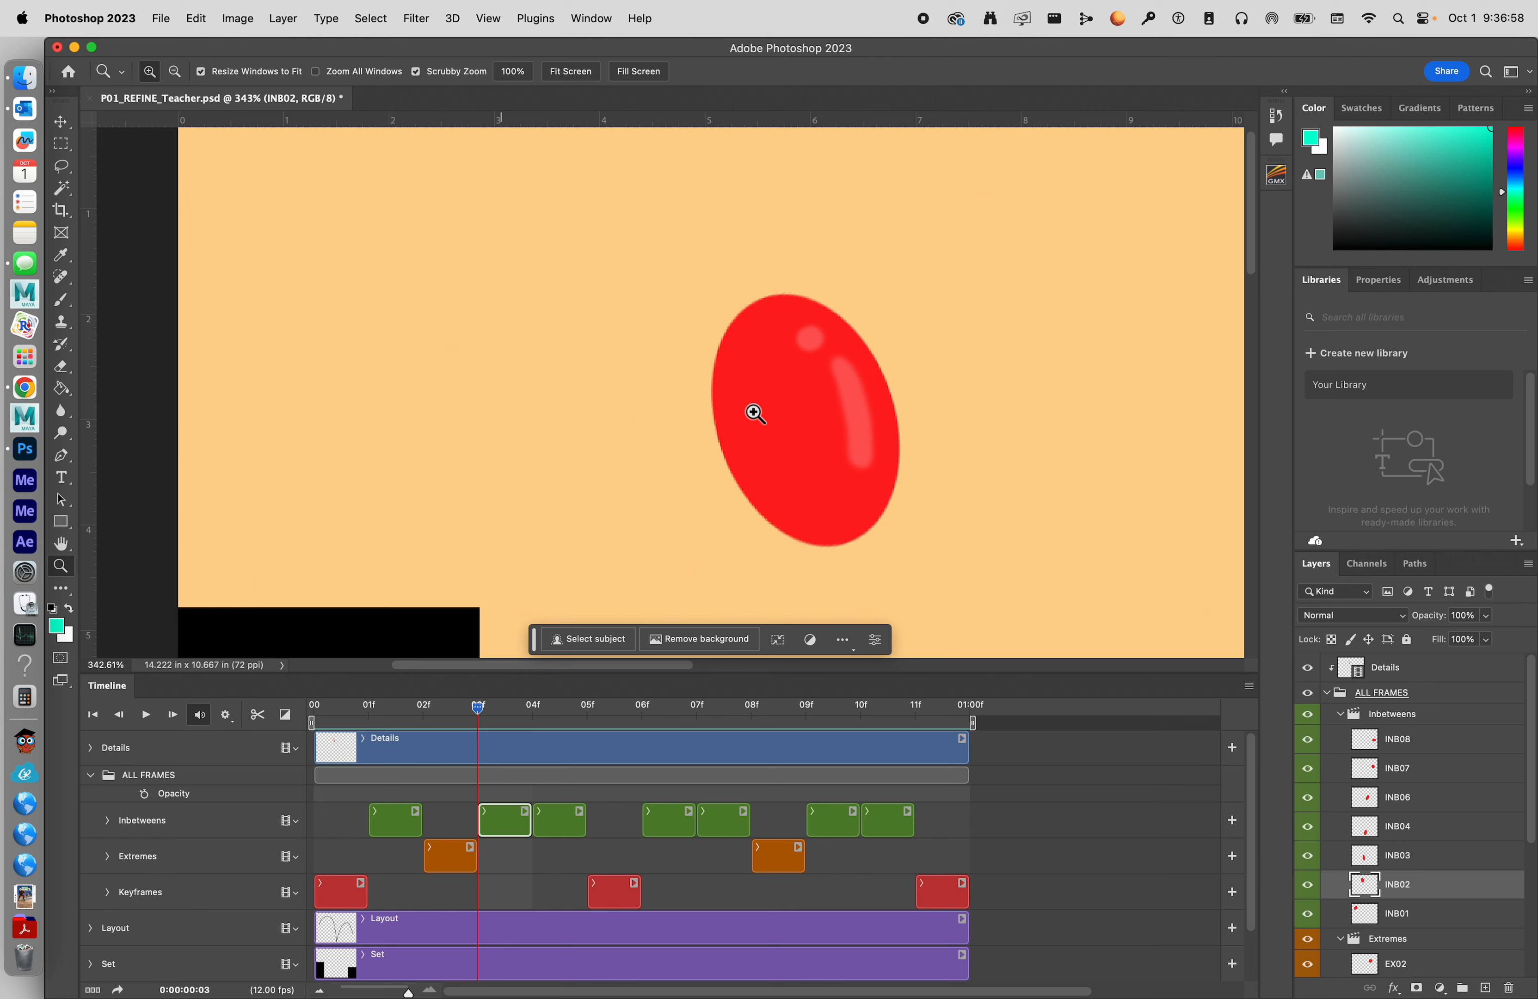
key(ctrl+t)
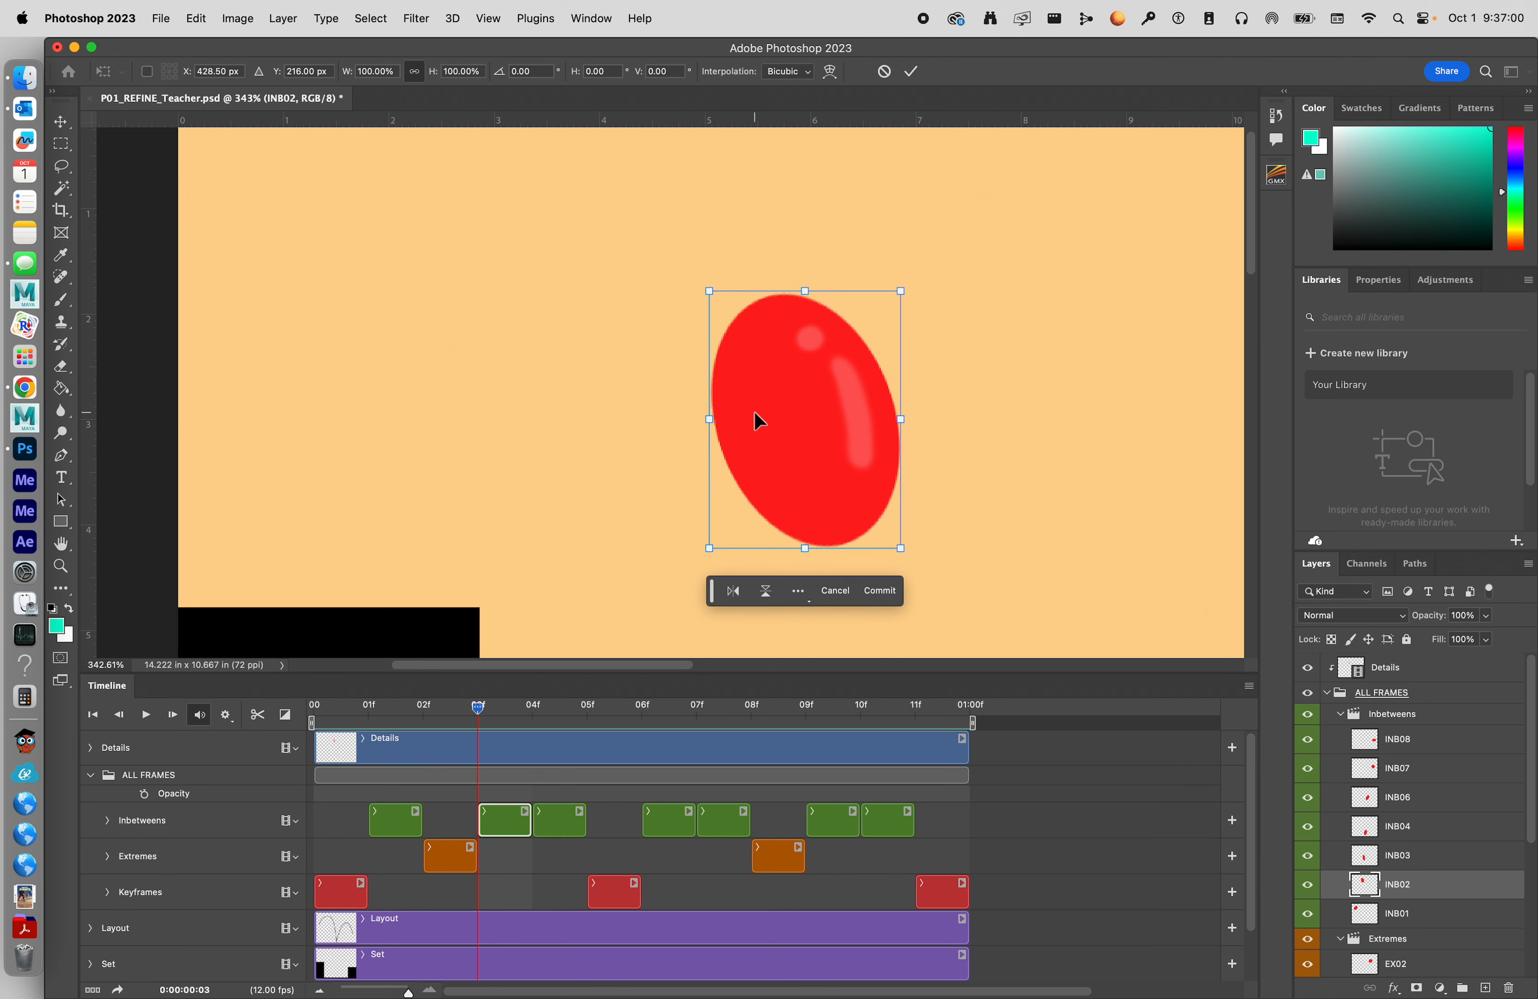
drag(819, 402, 824, 402)
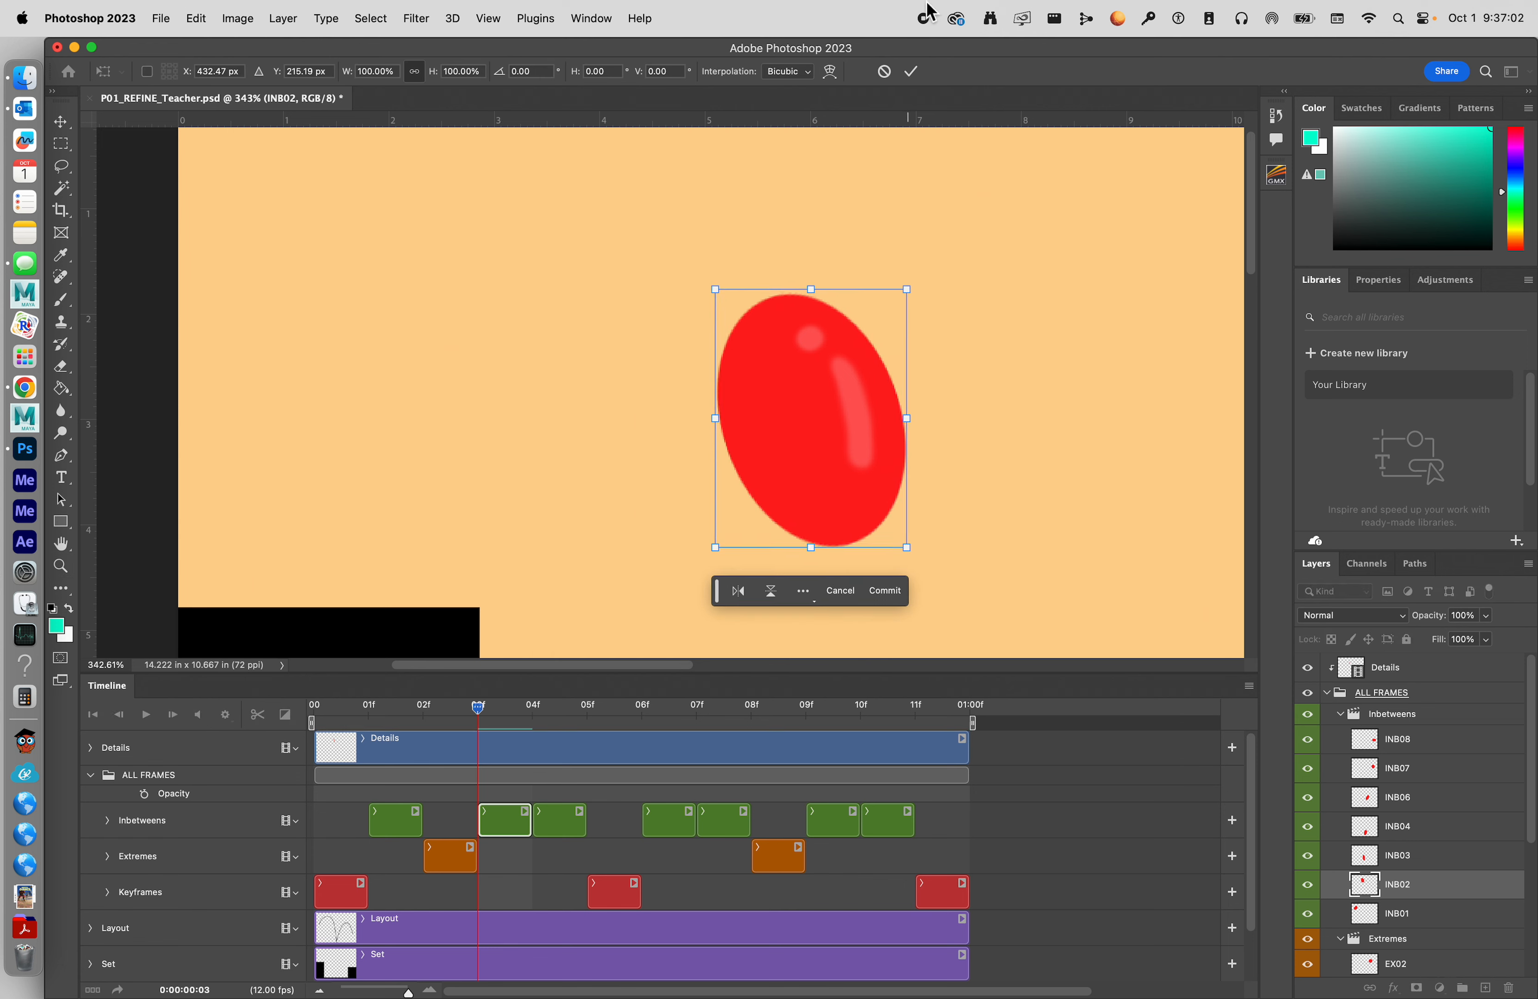
click(911, 71)
key(z)
key(Left)
key(Right)
key(Left)
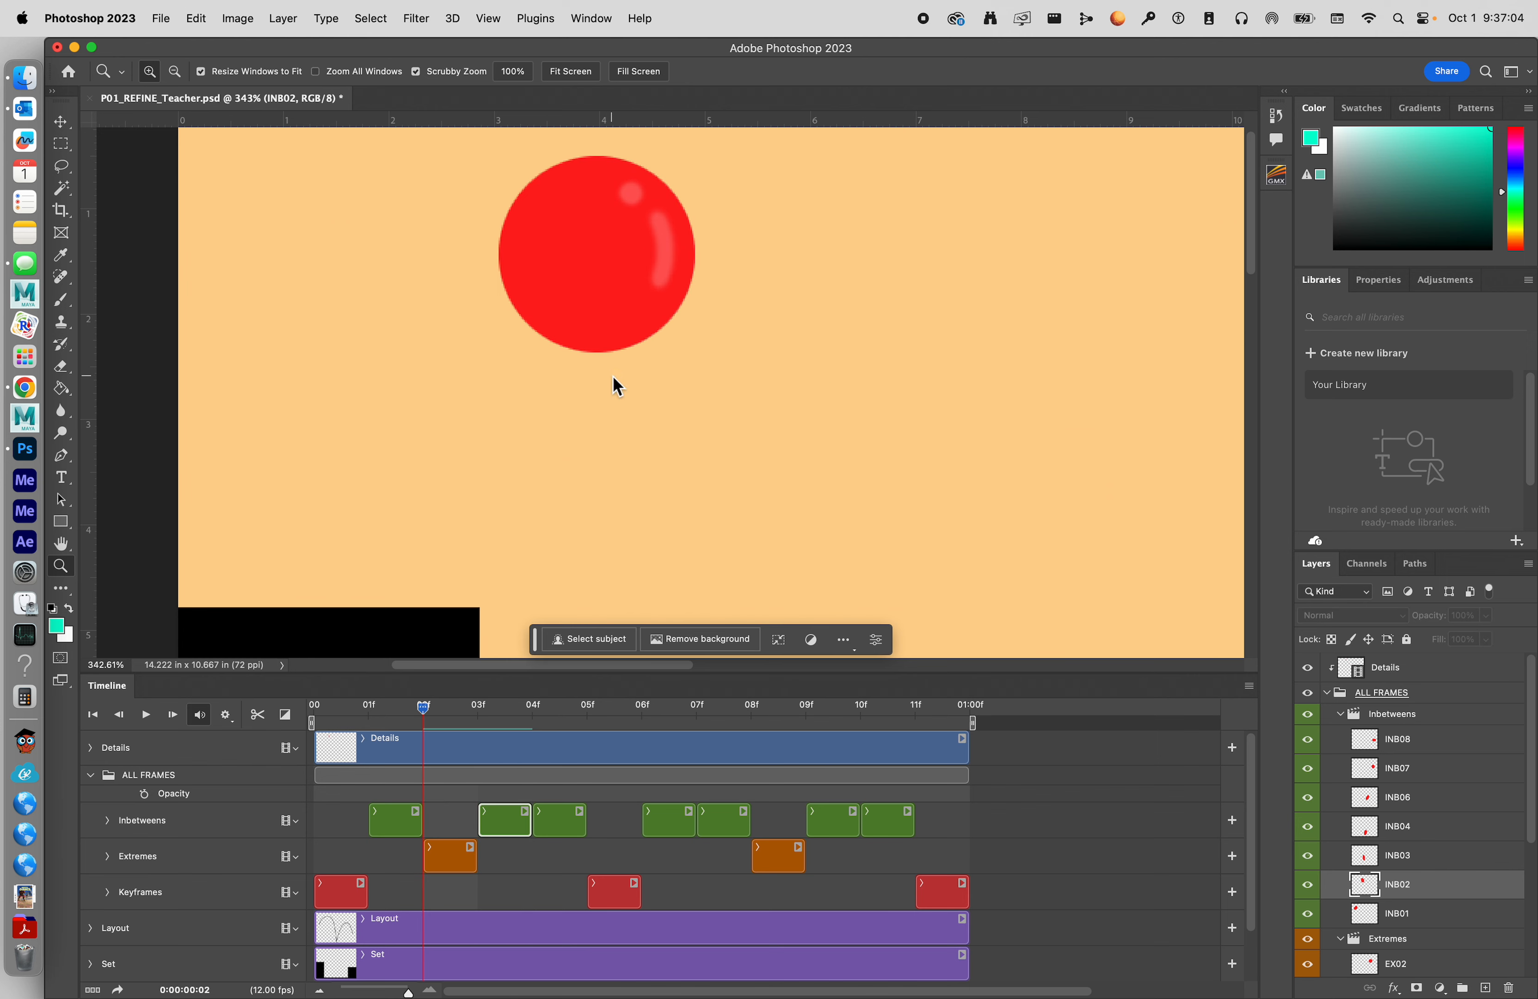
key(Right)
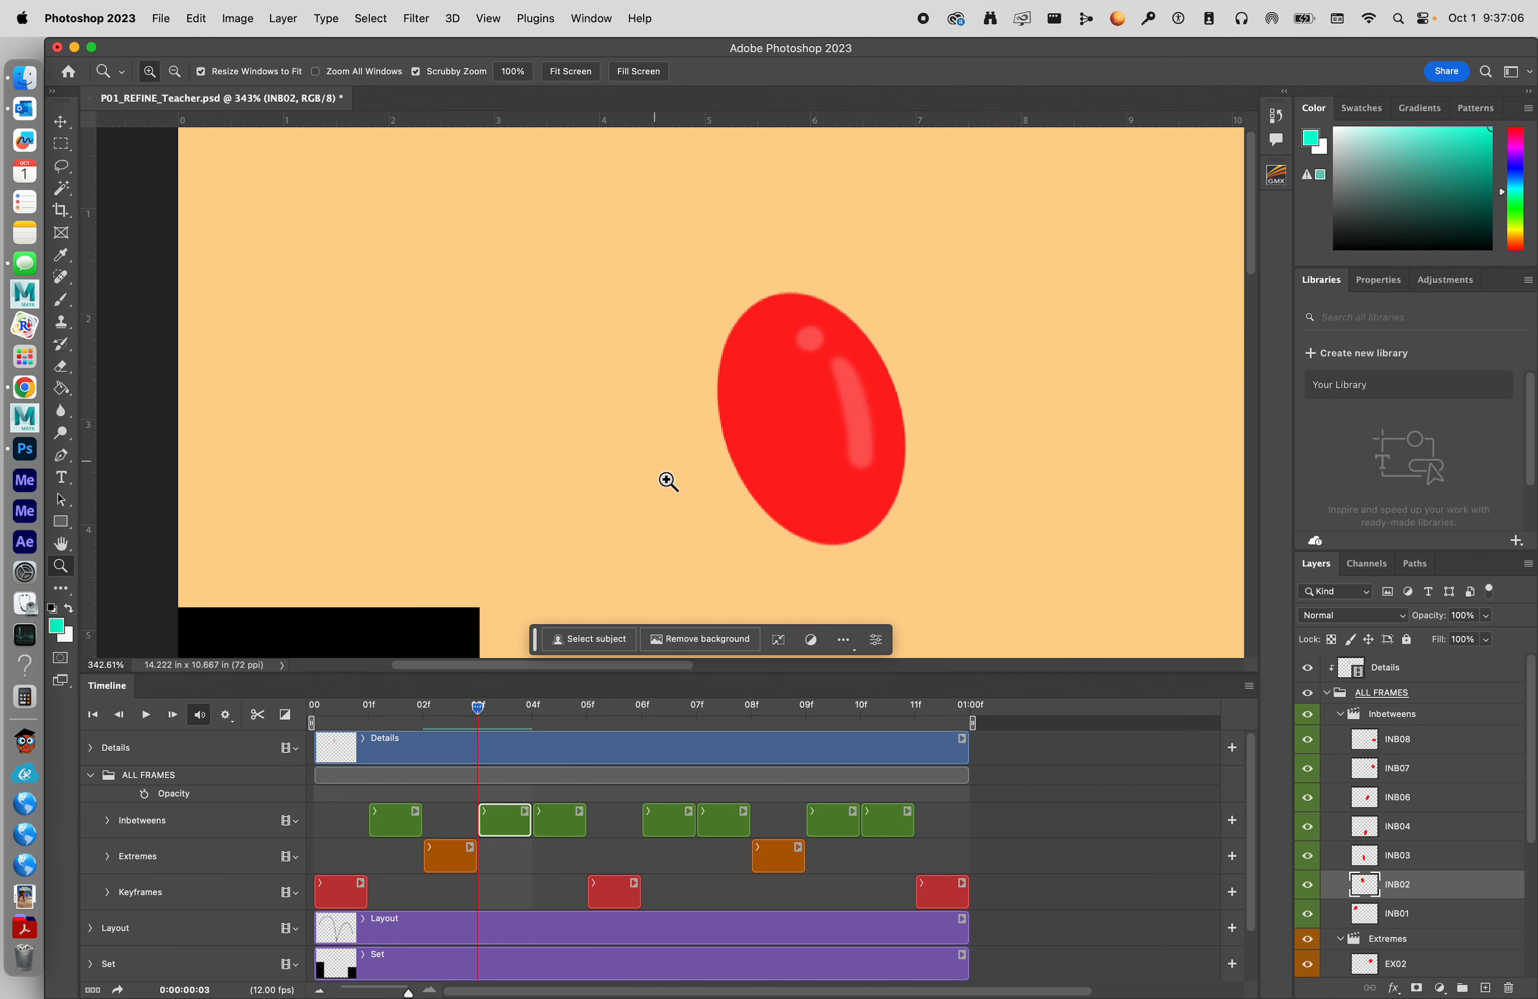
Step: Lasso the ball's highlights on the Details layer at frame 03, shift them about 5 px right and 2 px down, and deselect
click(571, 759)
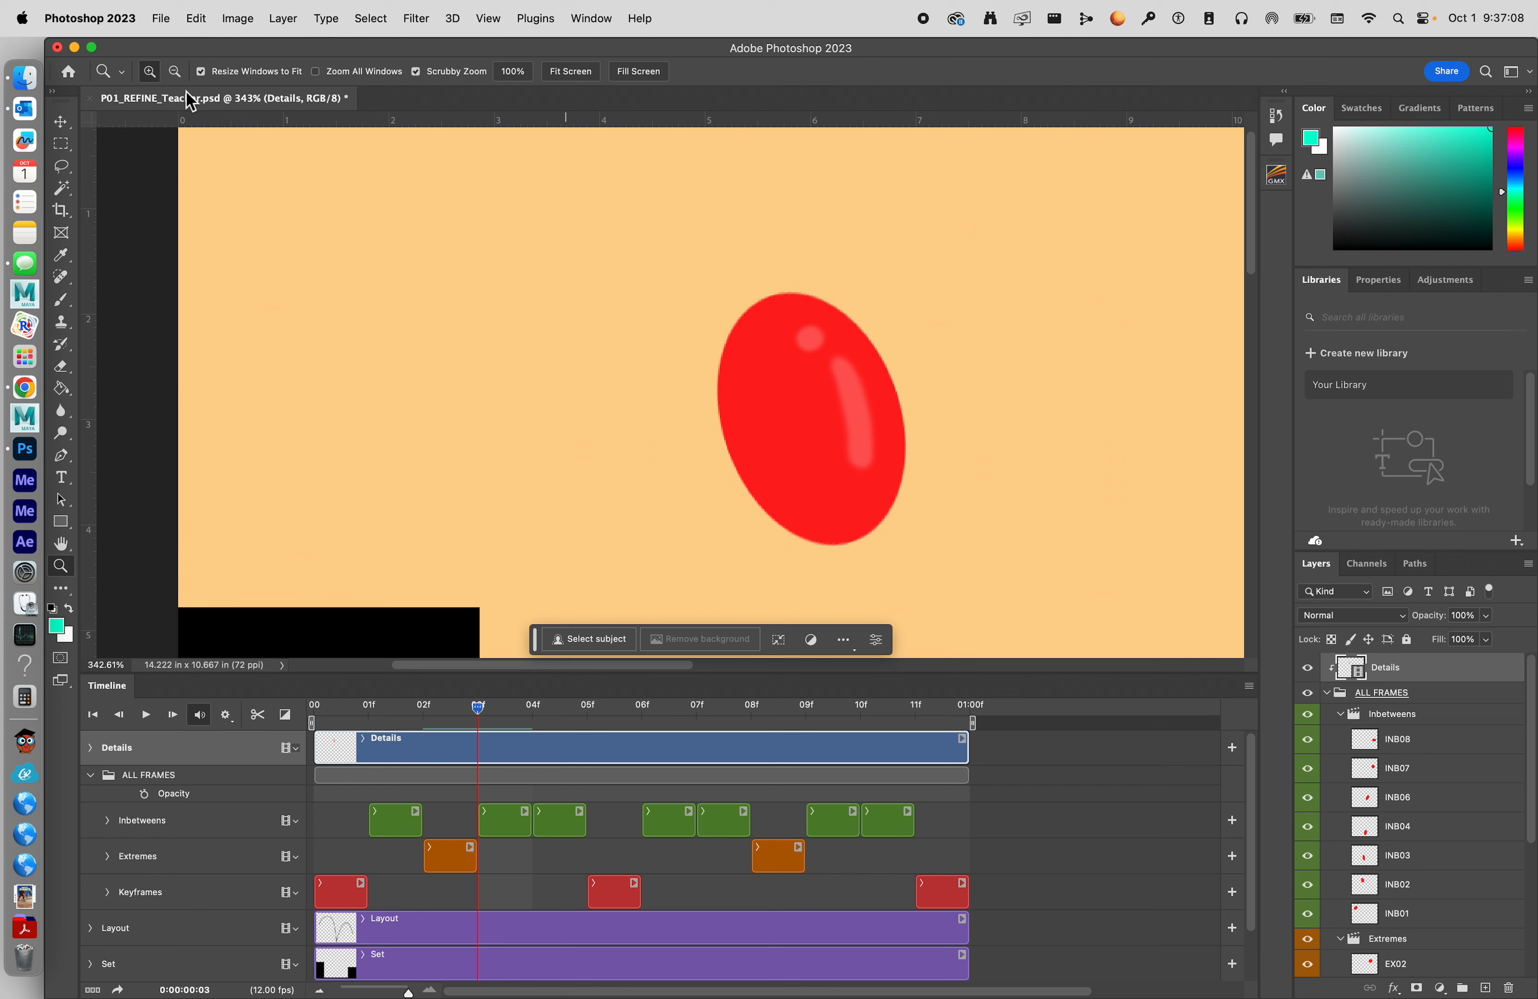
click(61, 166)
mouse_move(956, 301)
mouse_down()
mouse_move(685, 282)
mouse_move(960, 303)
mouse_up()
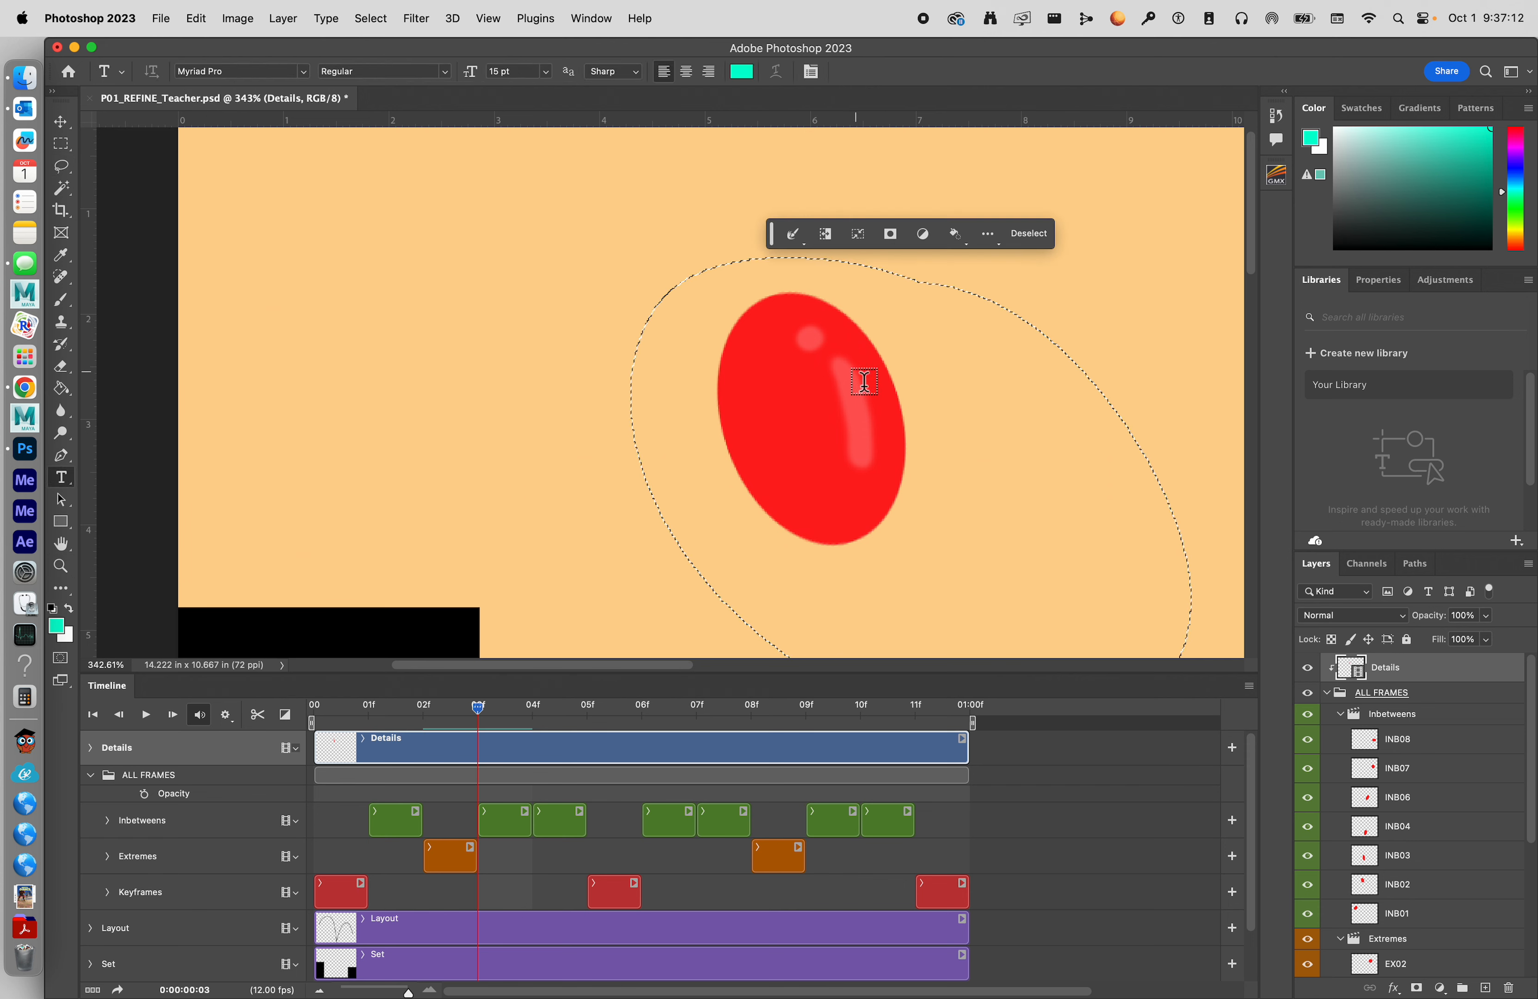
key(super+t)
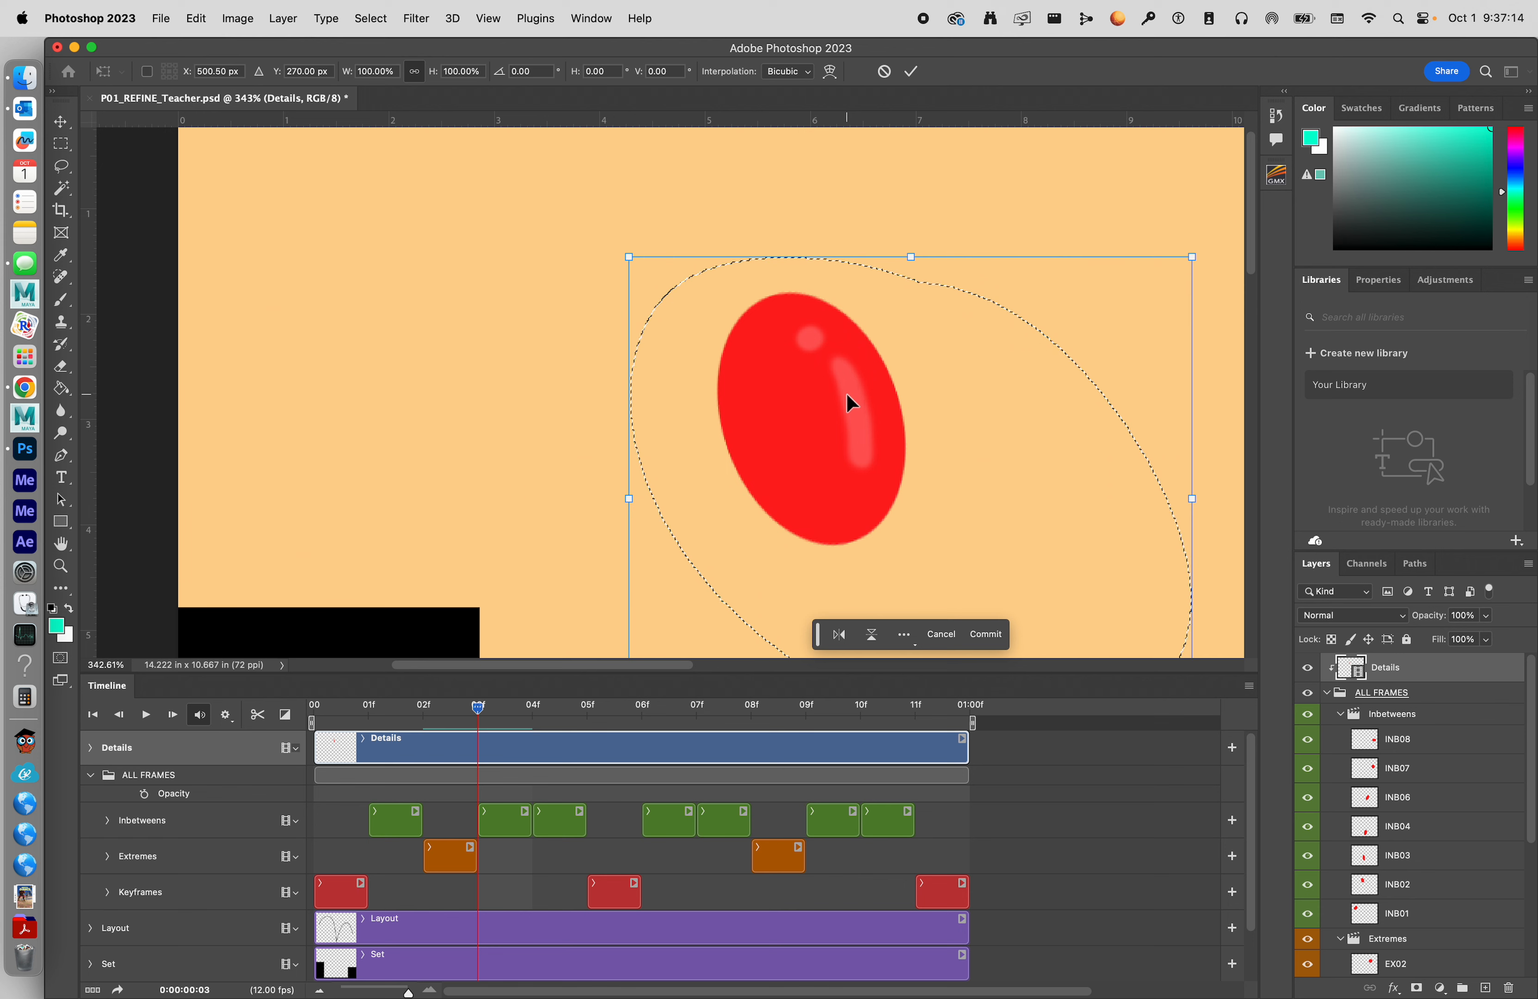
drag(848, 393, 856, 398)
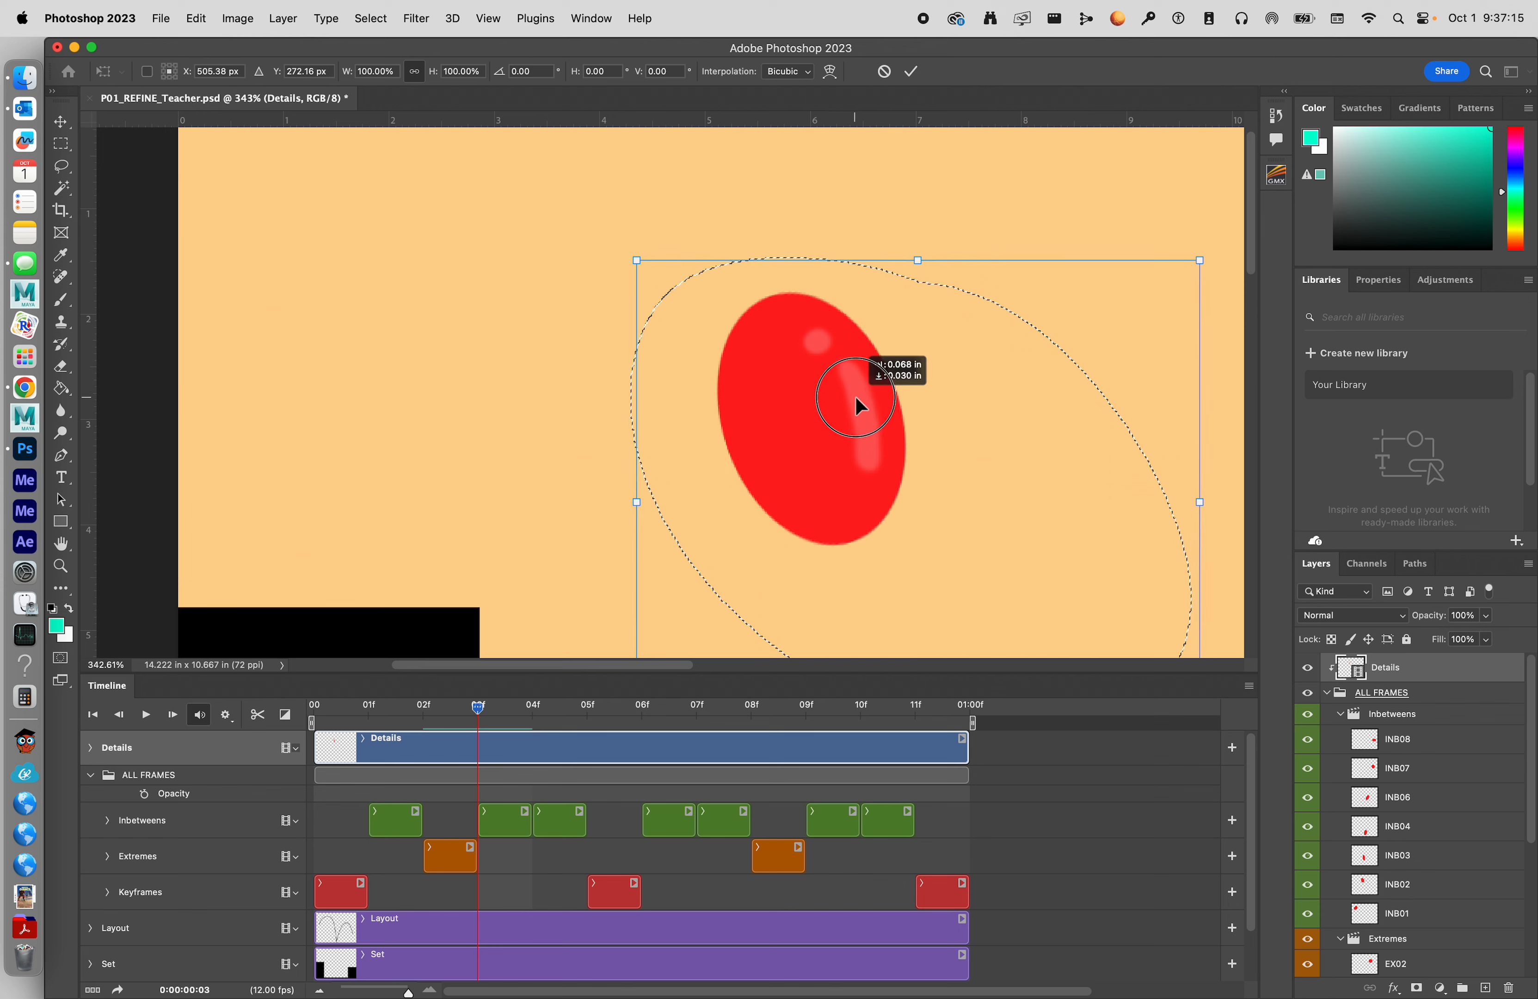
click(911, 72)
key(t)
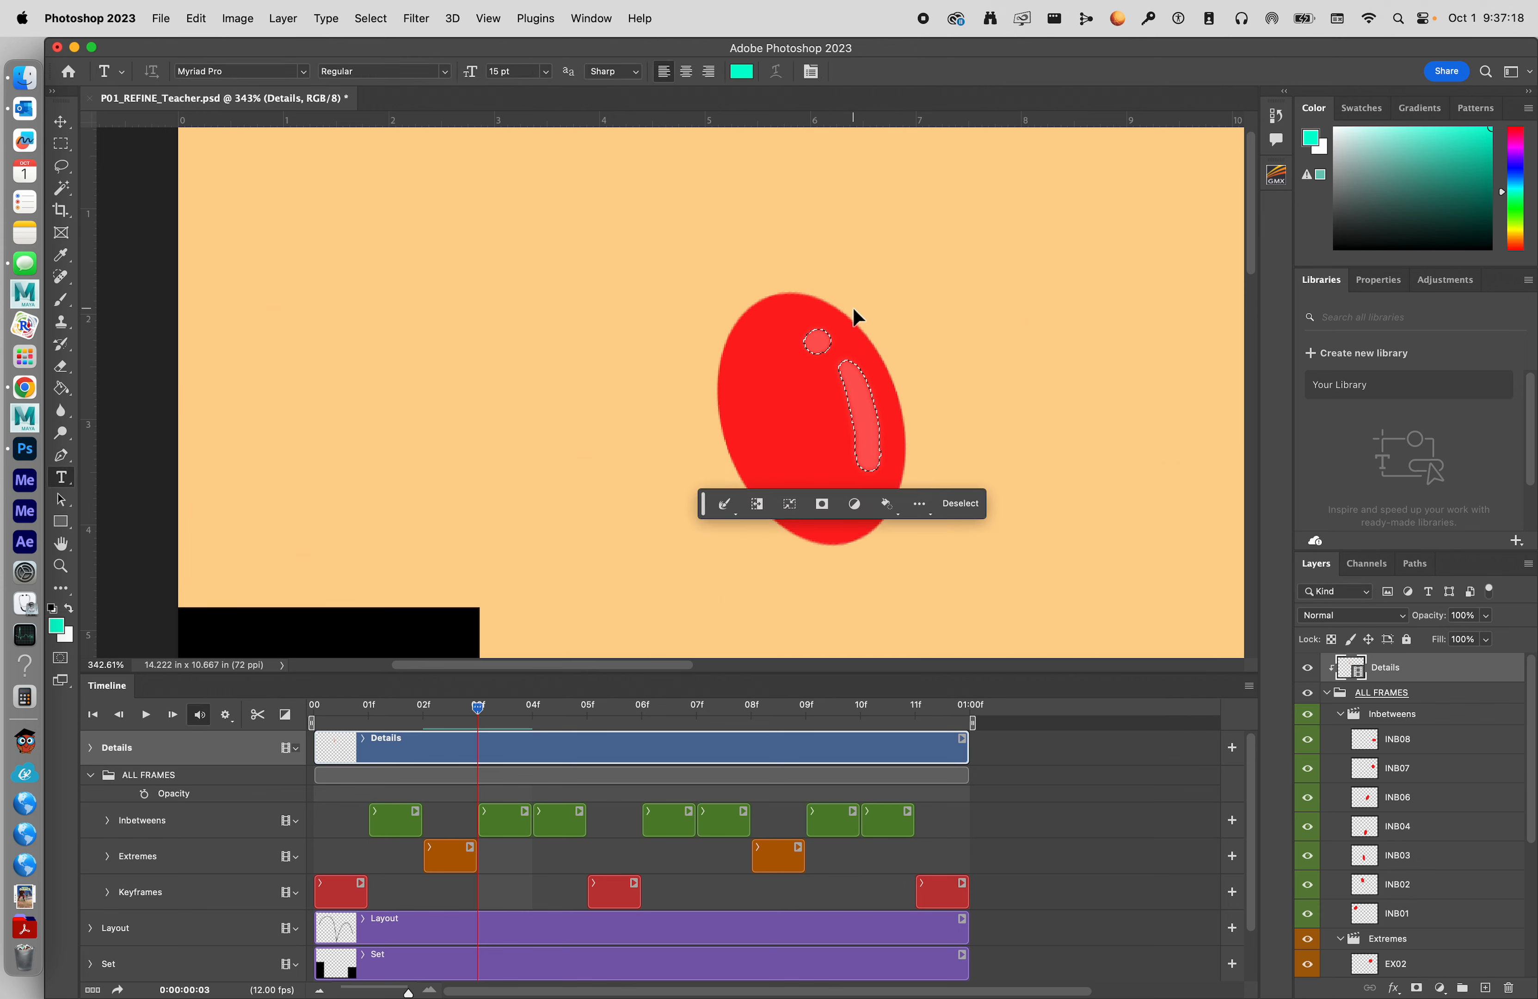
key(super+d)
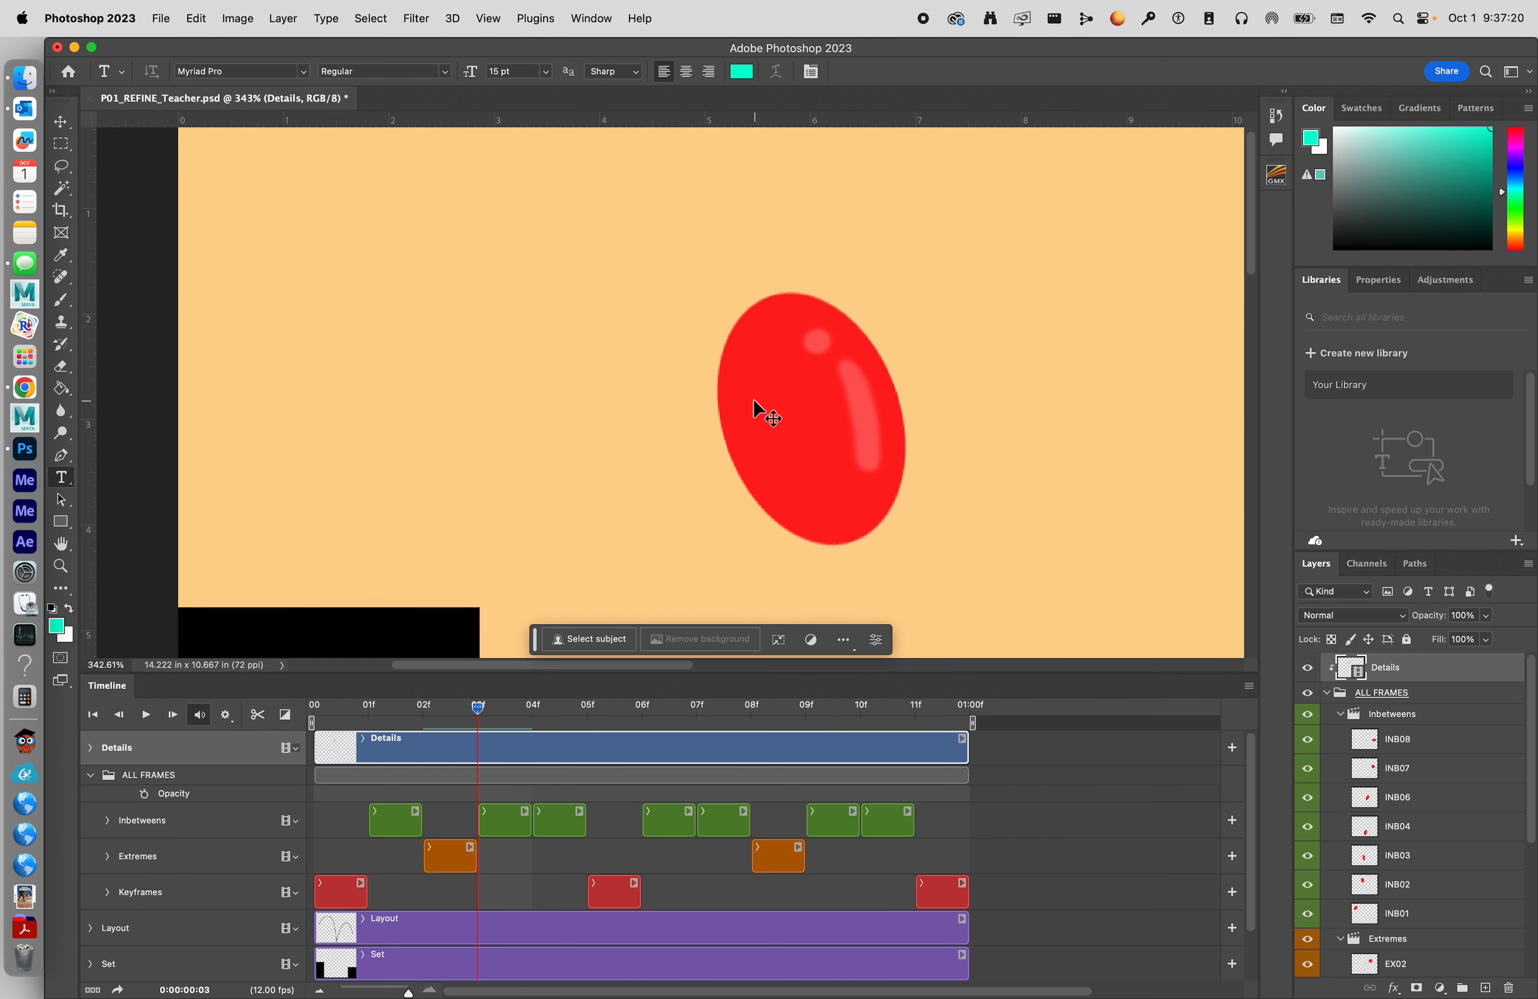
Step: Follow the ball down to the floor and check its shape and contact on frames 03 to 06
key(space)
drag(882, 462, 773, 346)
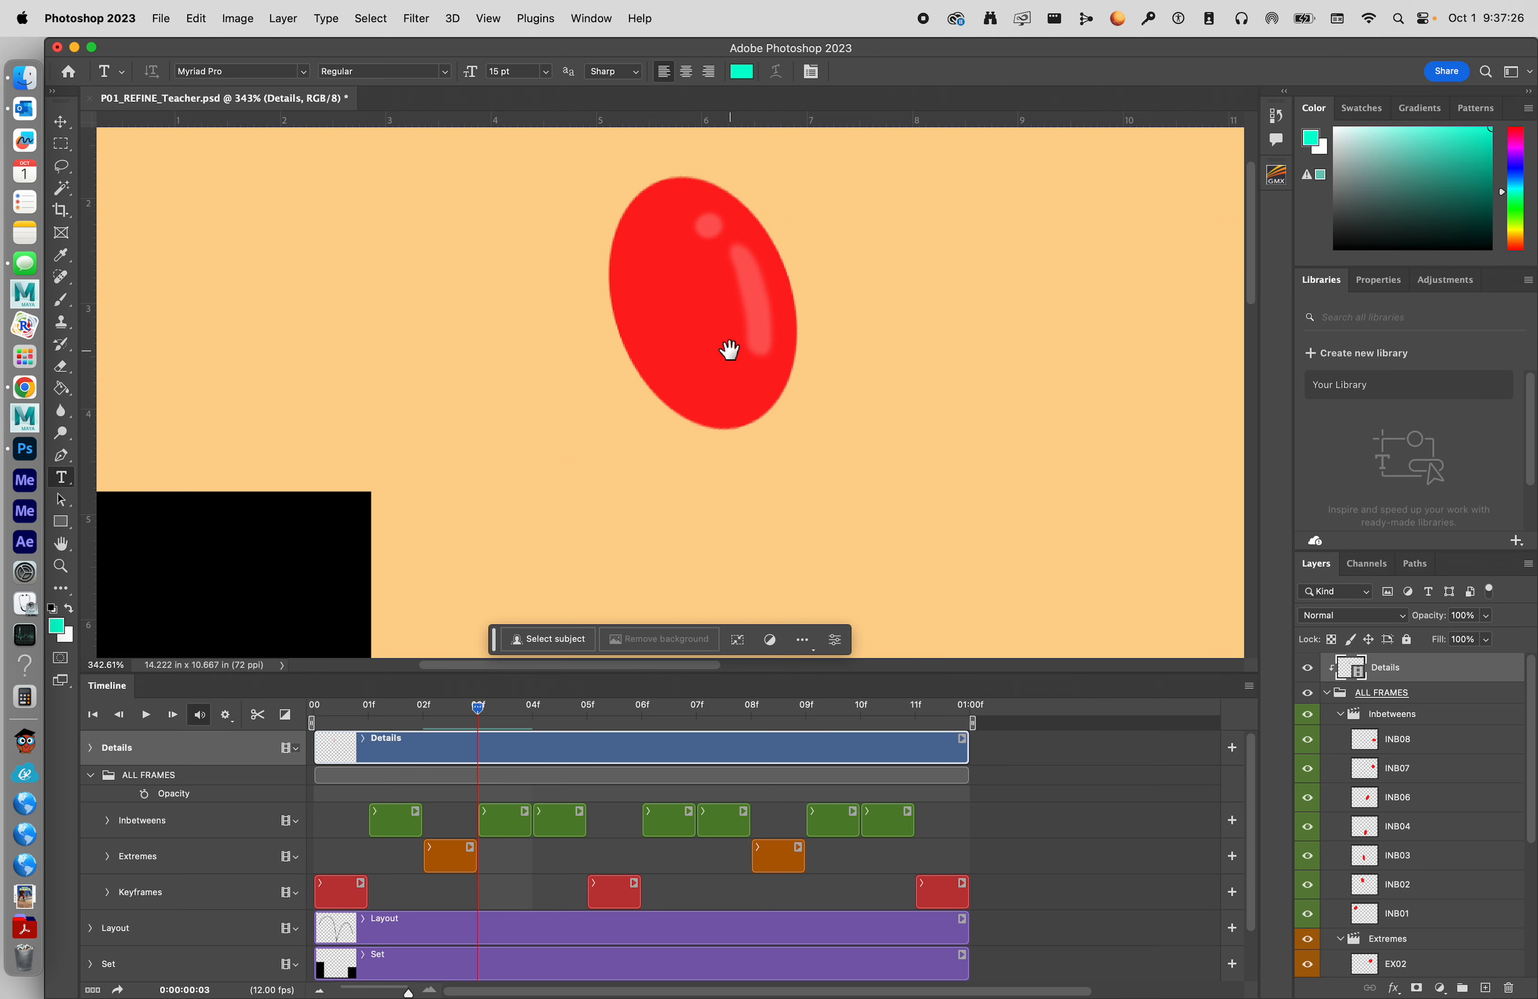
drag(763, 408, 690, 388)
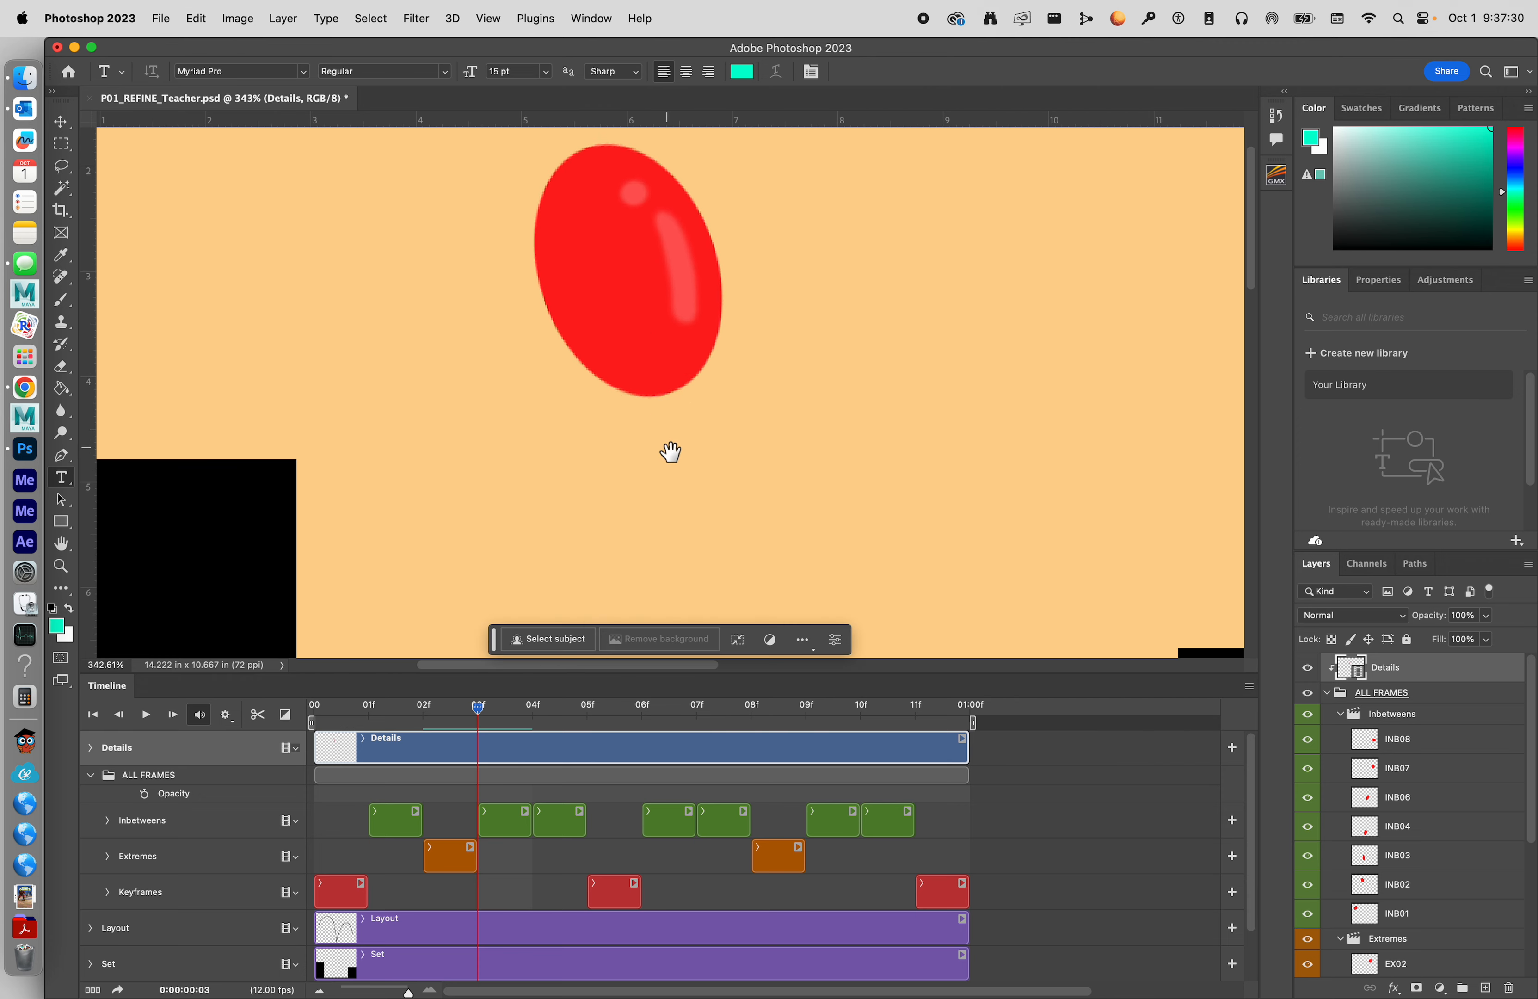
drag(670, 453, 628, 229)
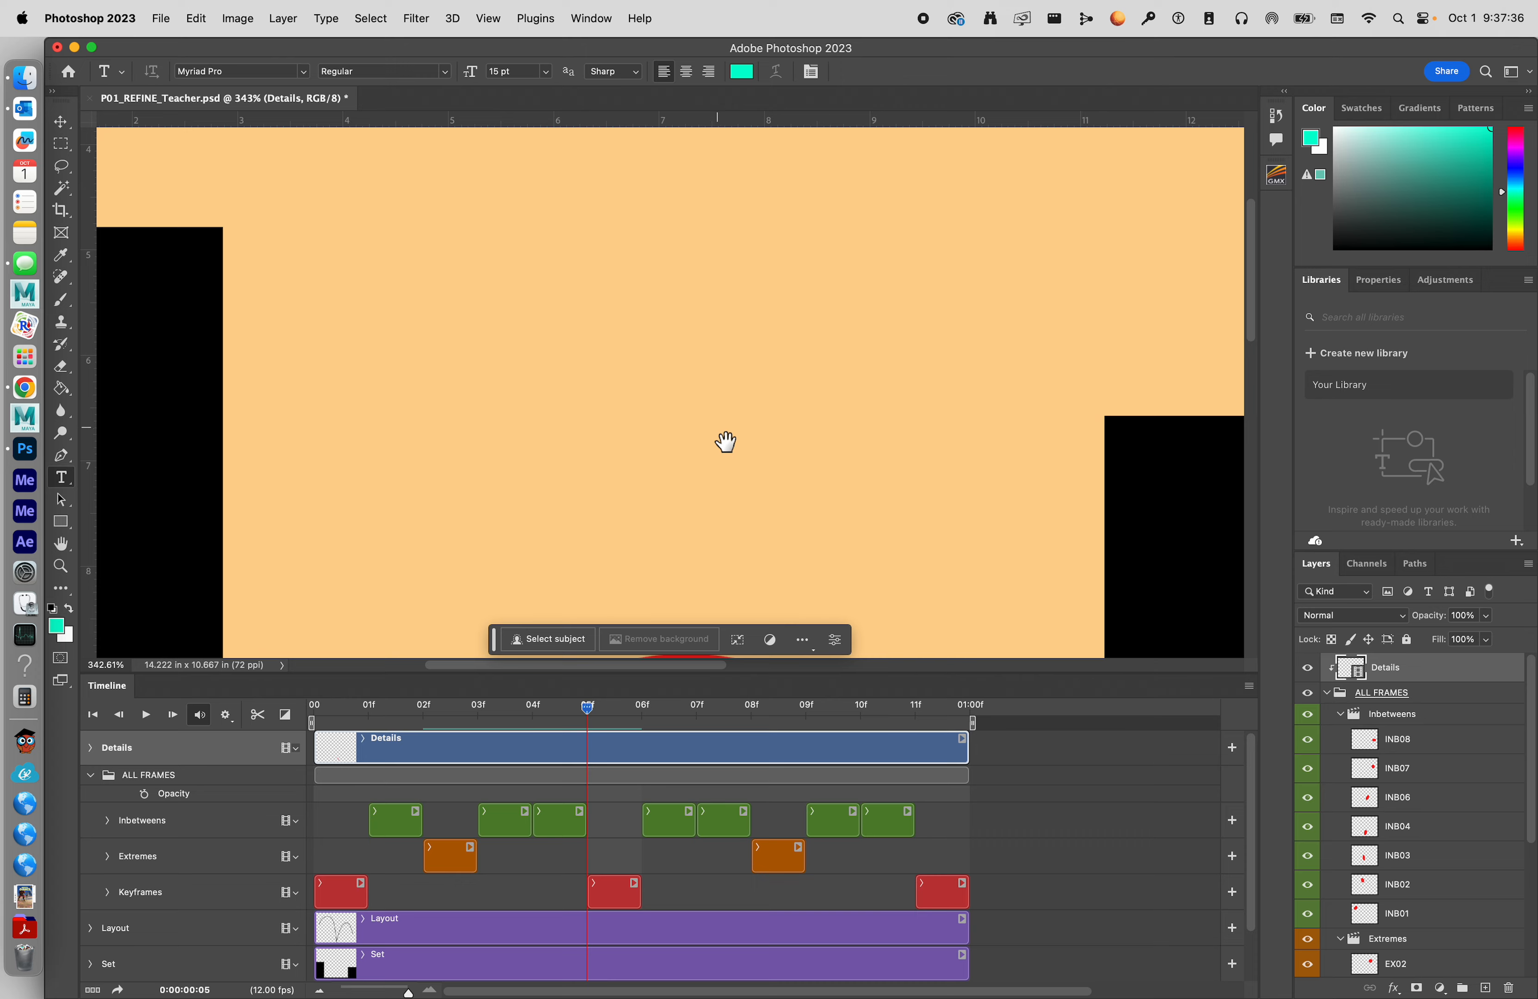
drag(724, 440, 703, 196)
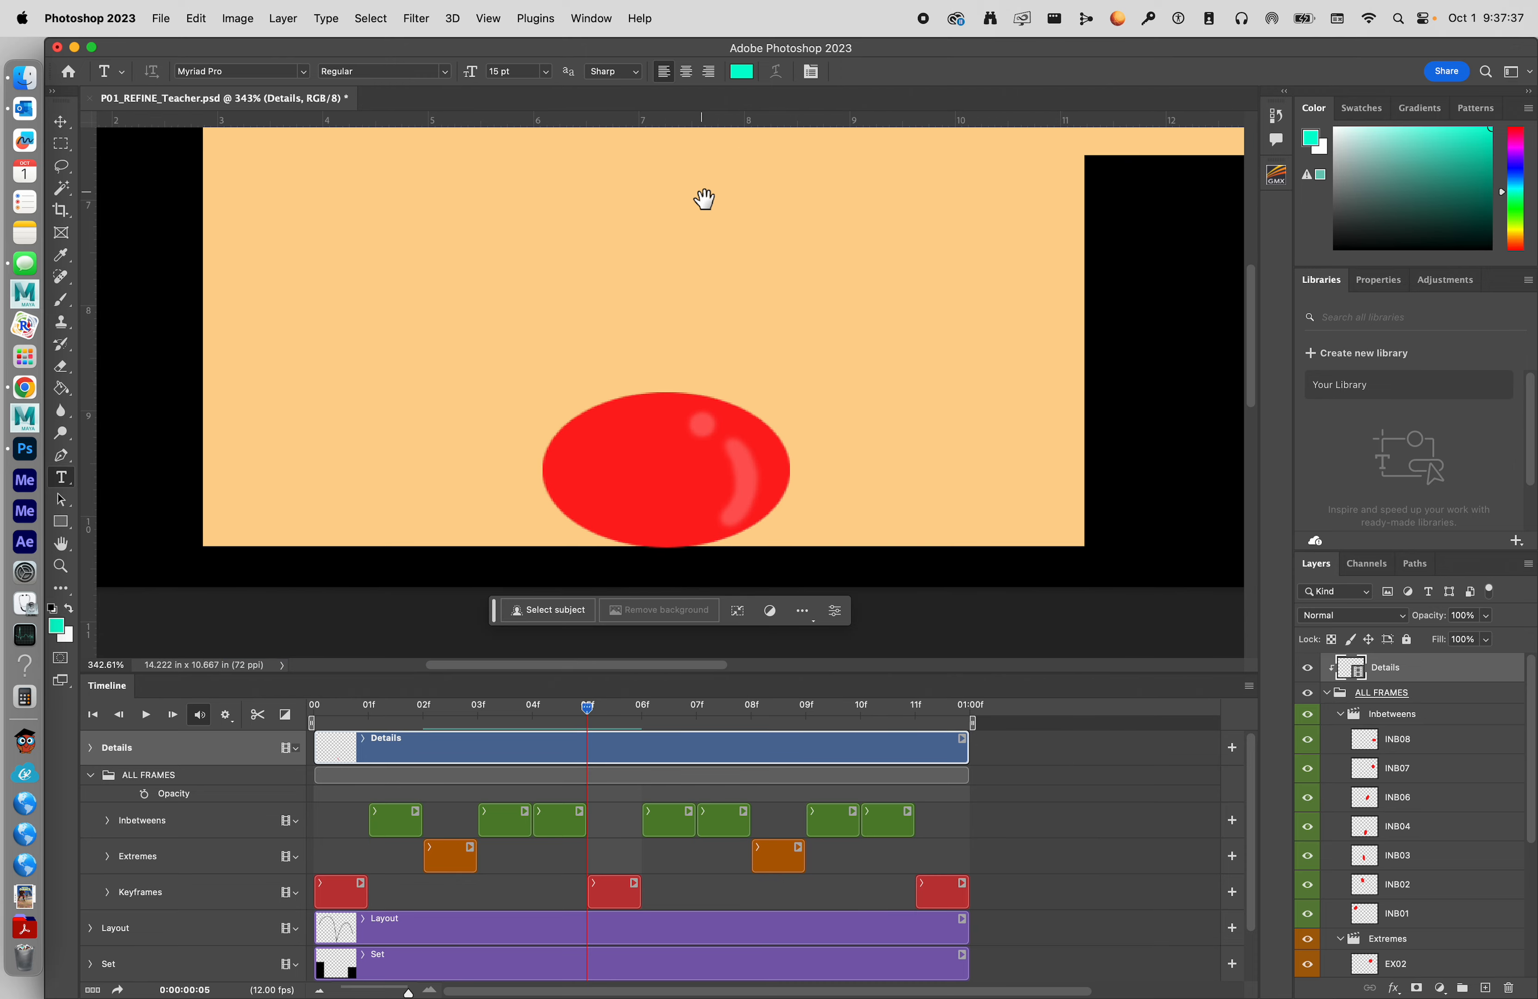
click(667, 413)
click(821, 403)
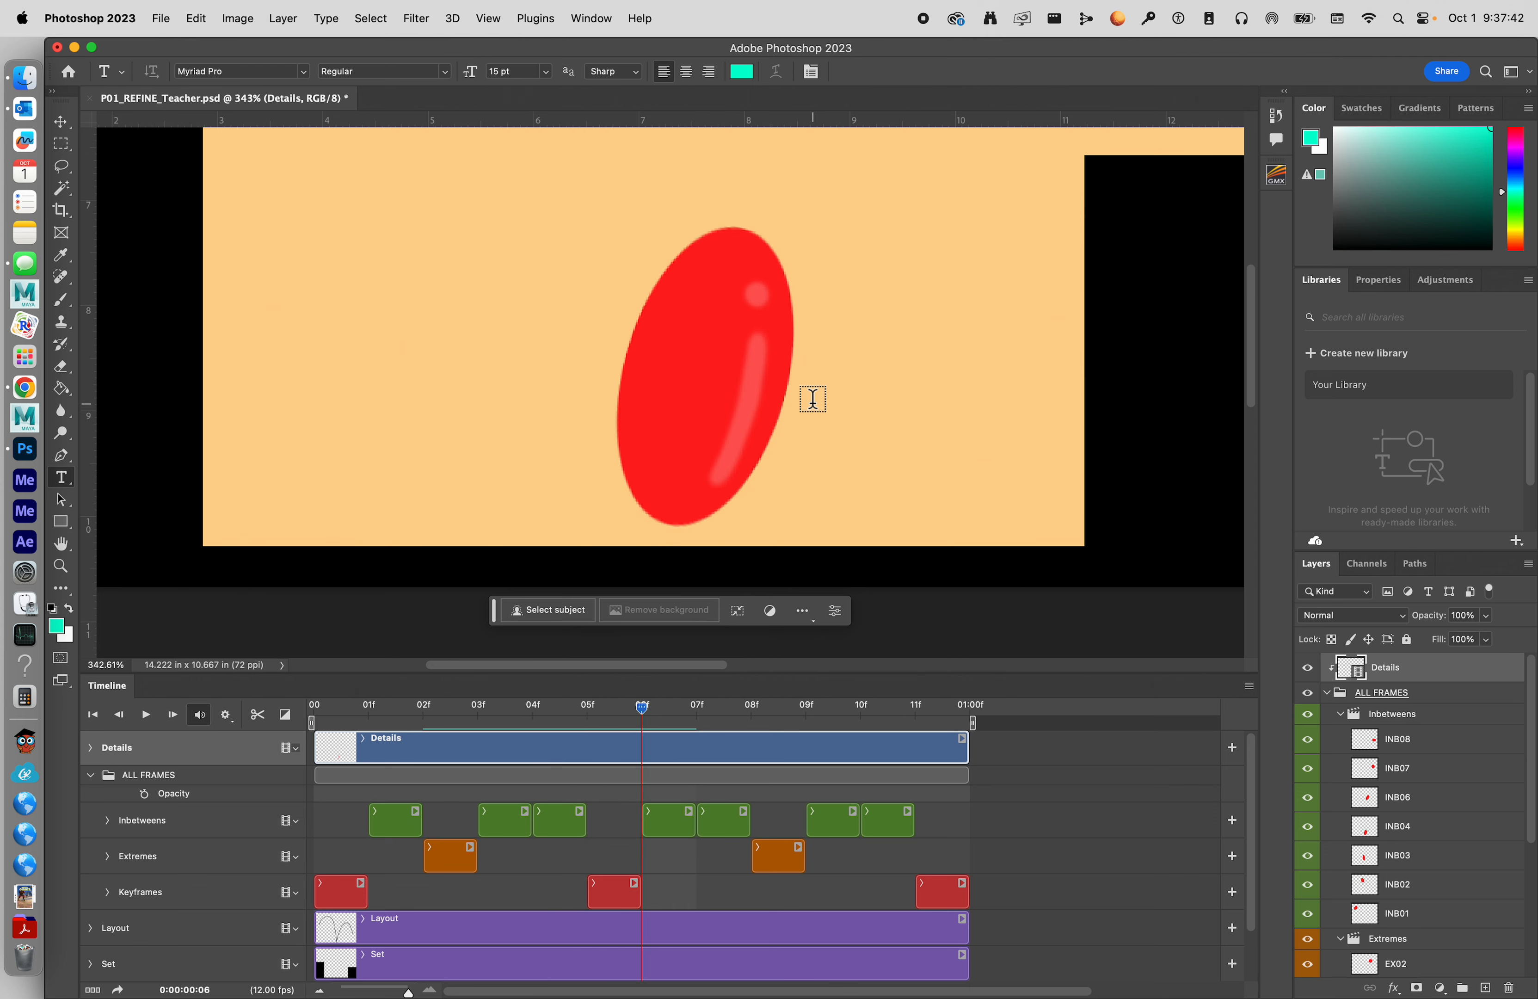
click(61, 123)
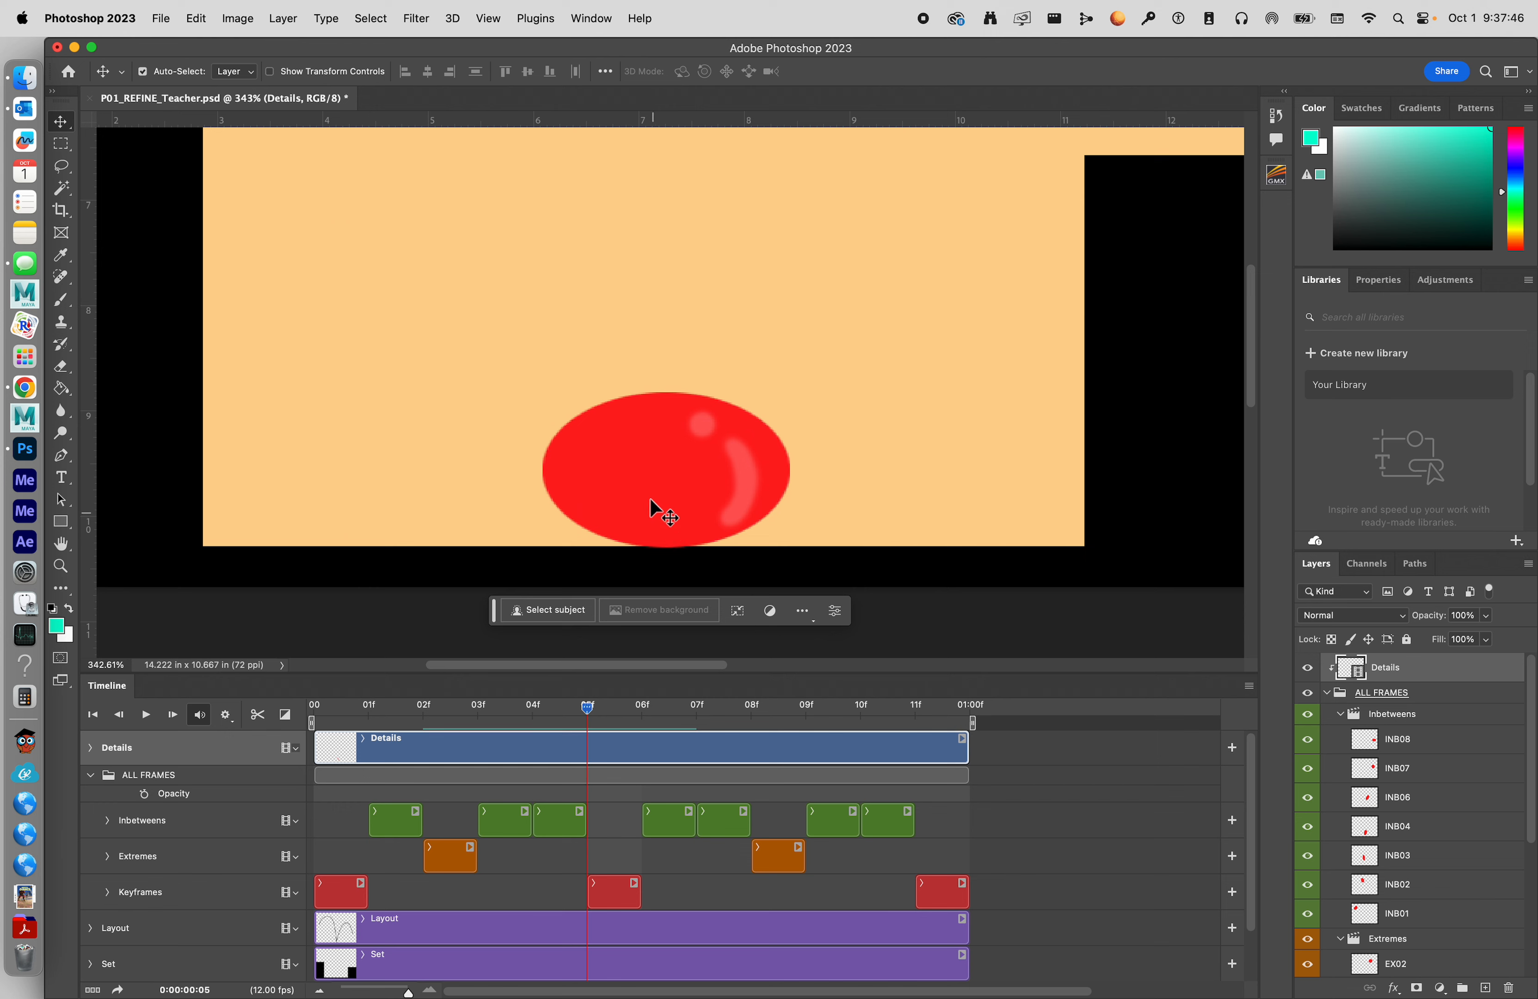
click(612, 896)
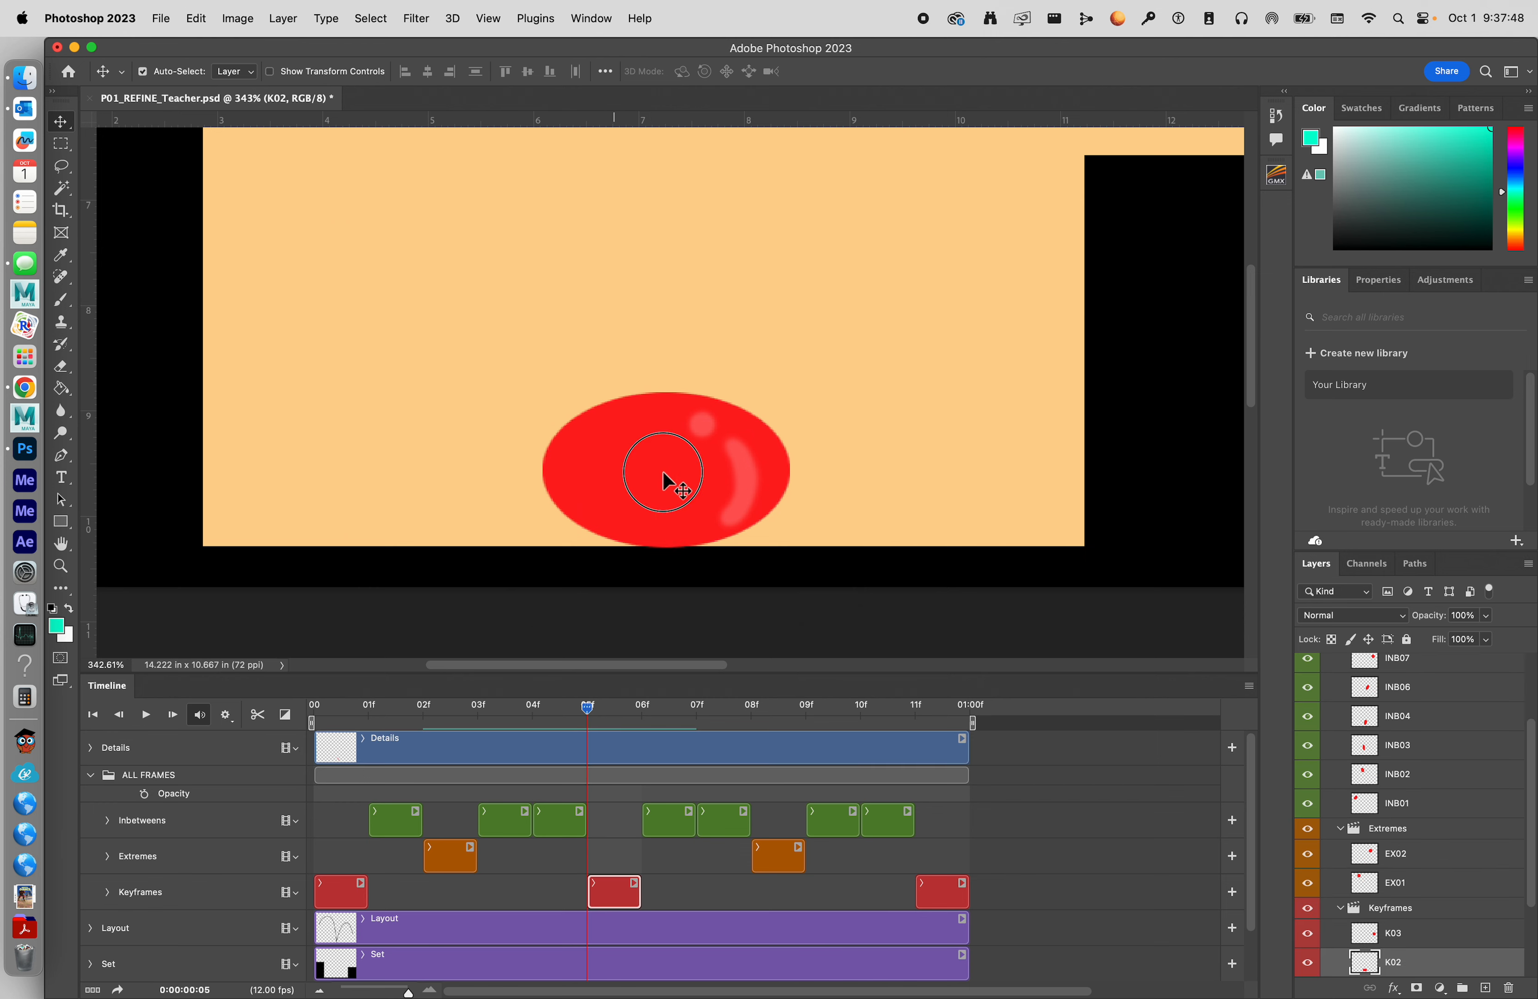
key(super+t)
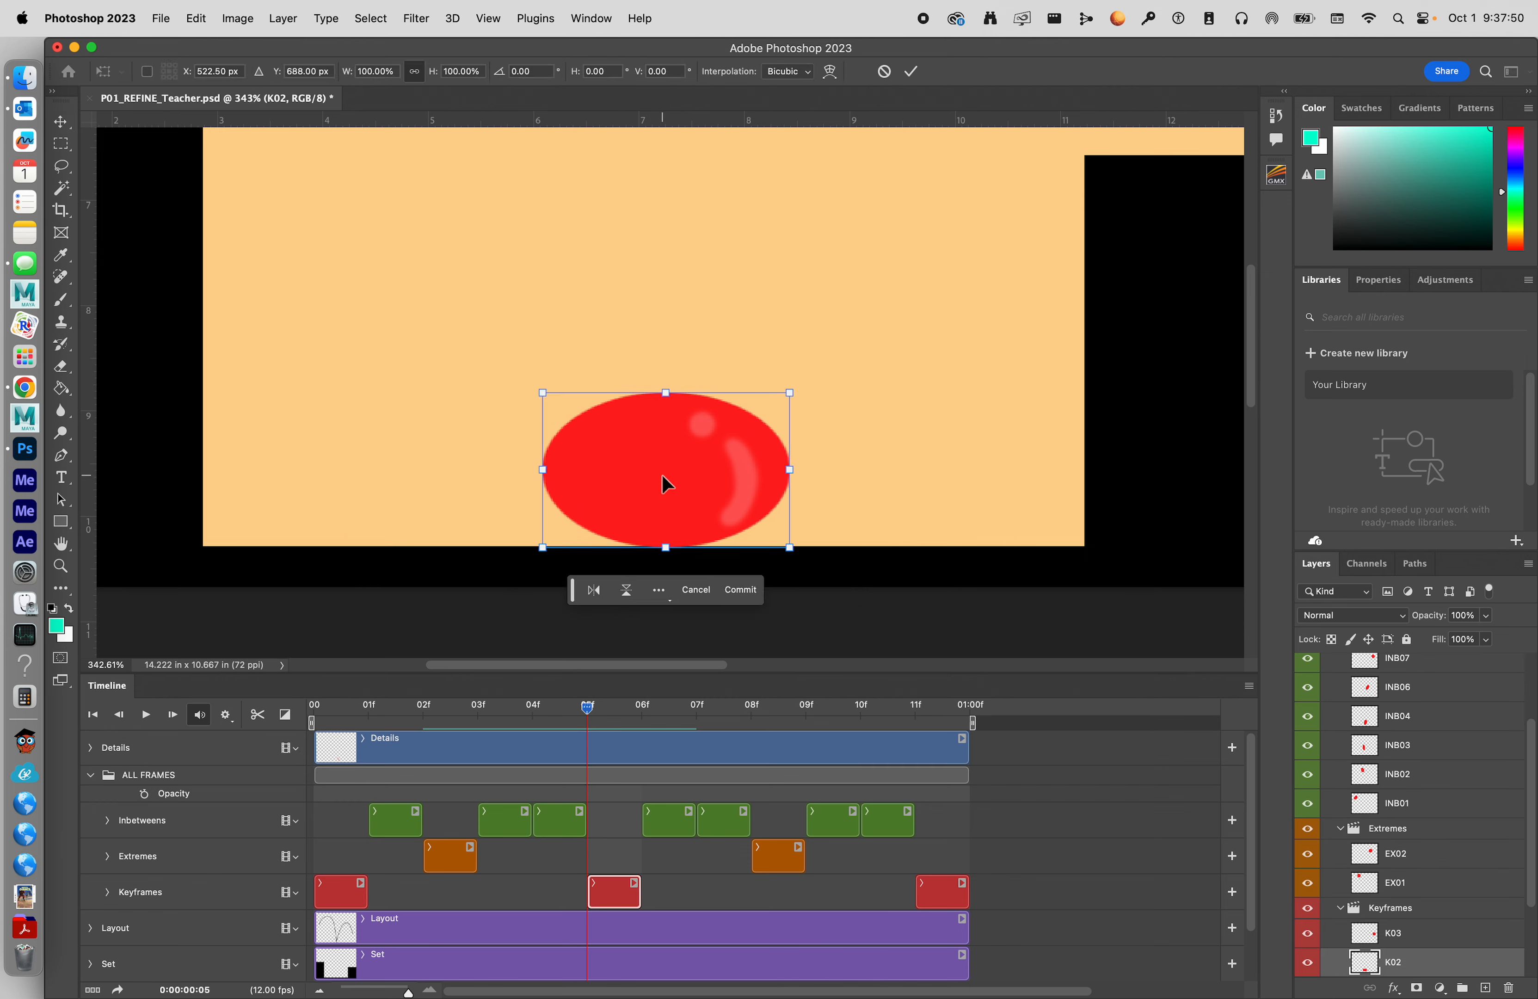
drag(666, 484, 671, 447)
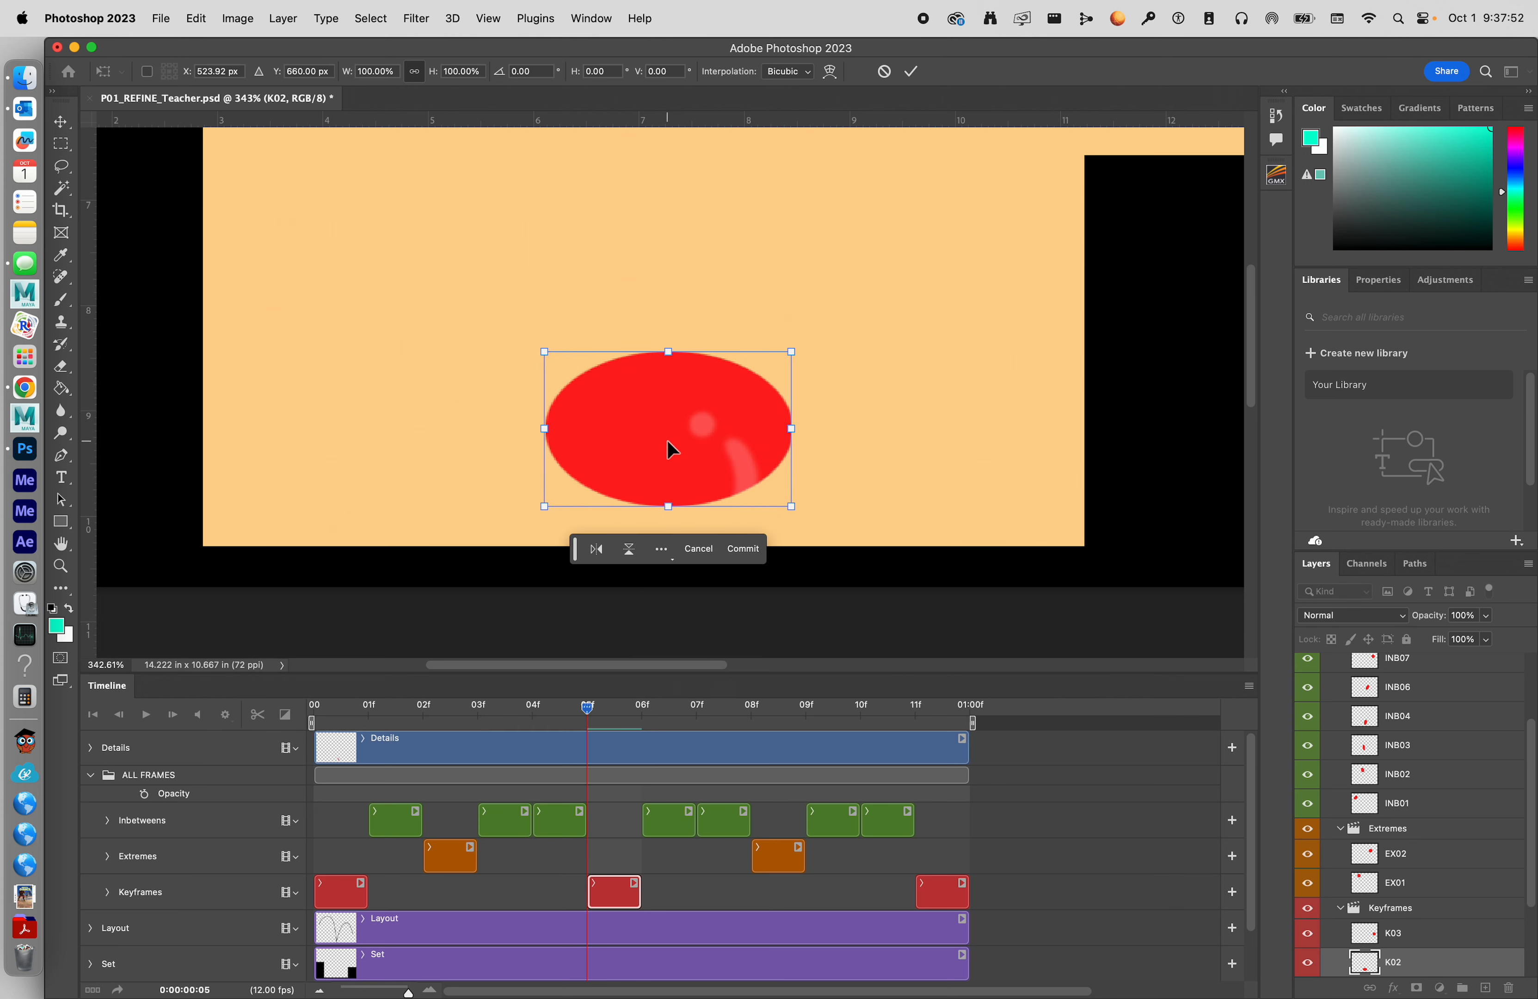
key(super+z)
click(885, 72)
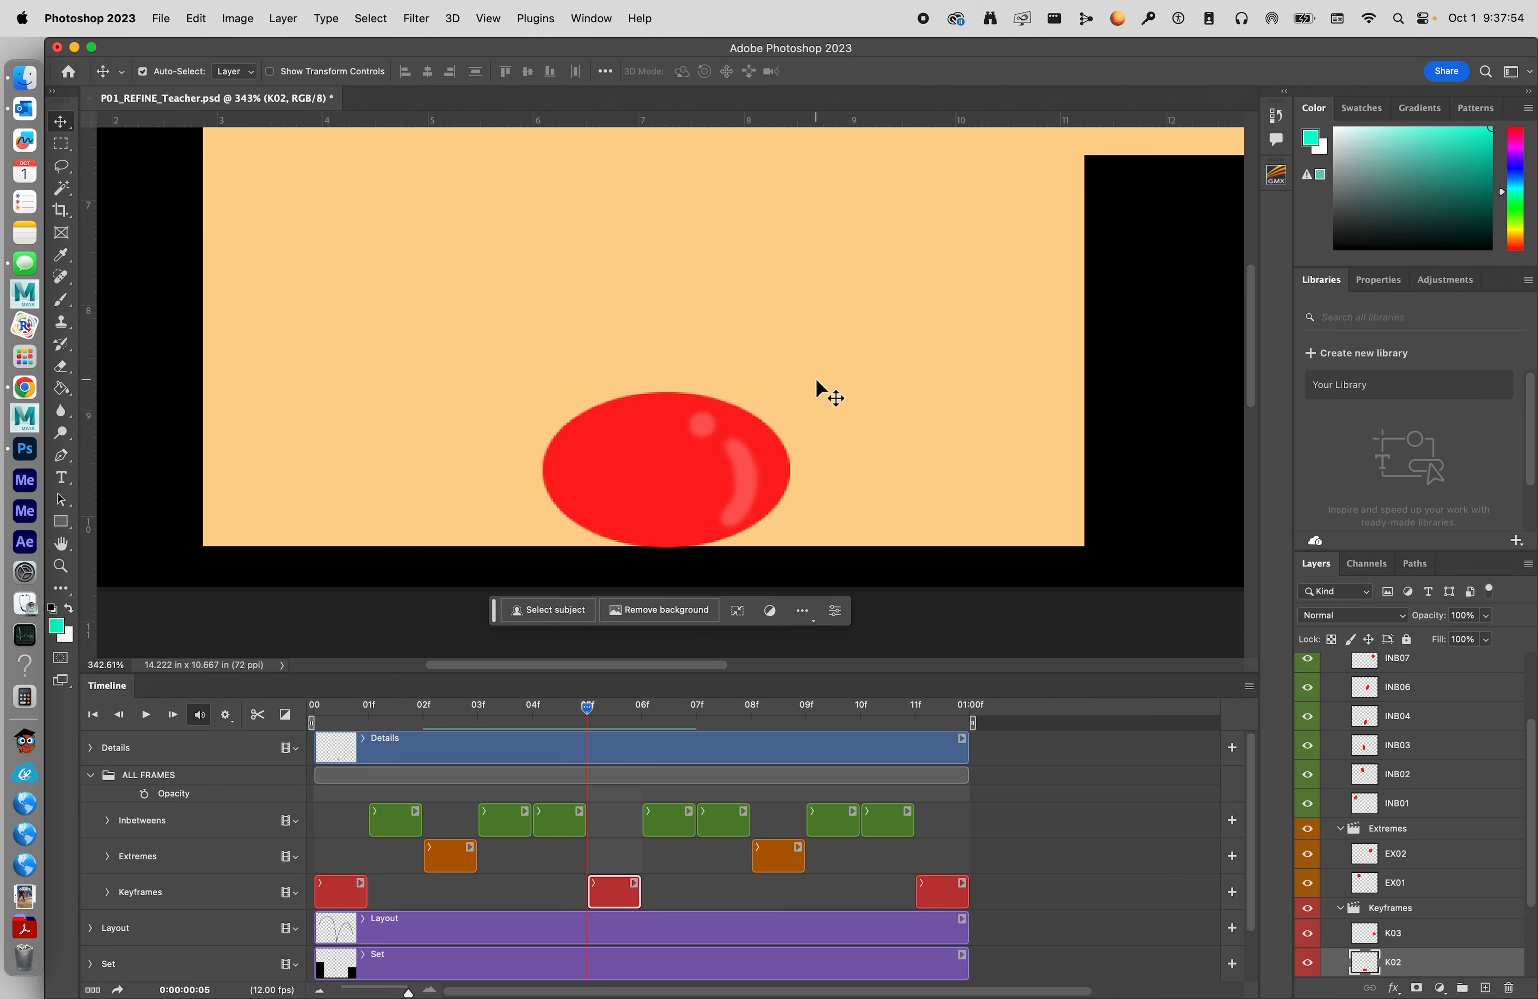
Step: Compare the ball's spacing and shape across frames 06 to 08 as it rises toward the second ledge
mouse_move(816, 387)
mouse_down()
mouse_move(718, 467)
mouse_move(661, 481)
mouse_move(533, 669)
mouse_up()
key(Right)
key(Right)
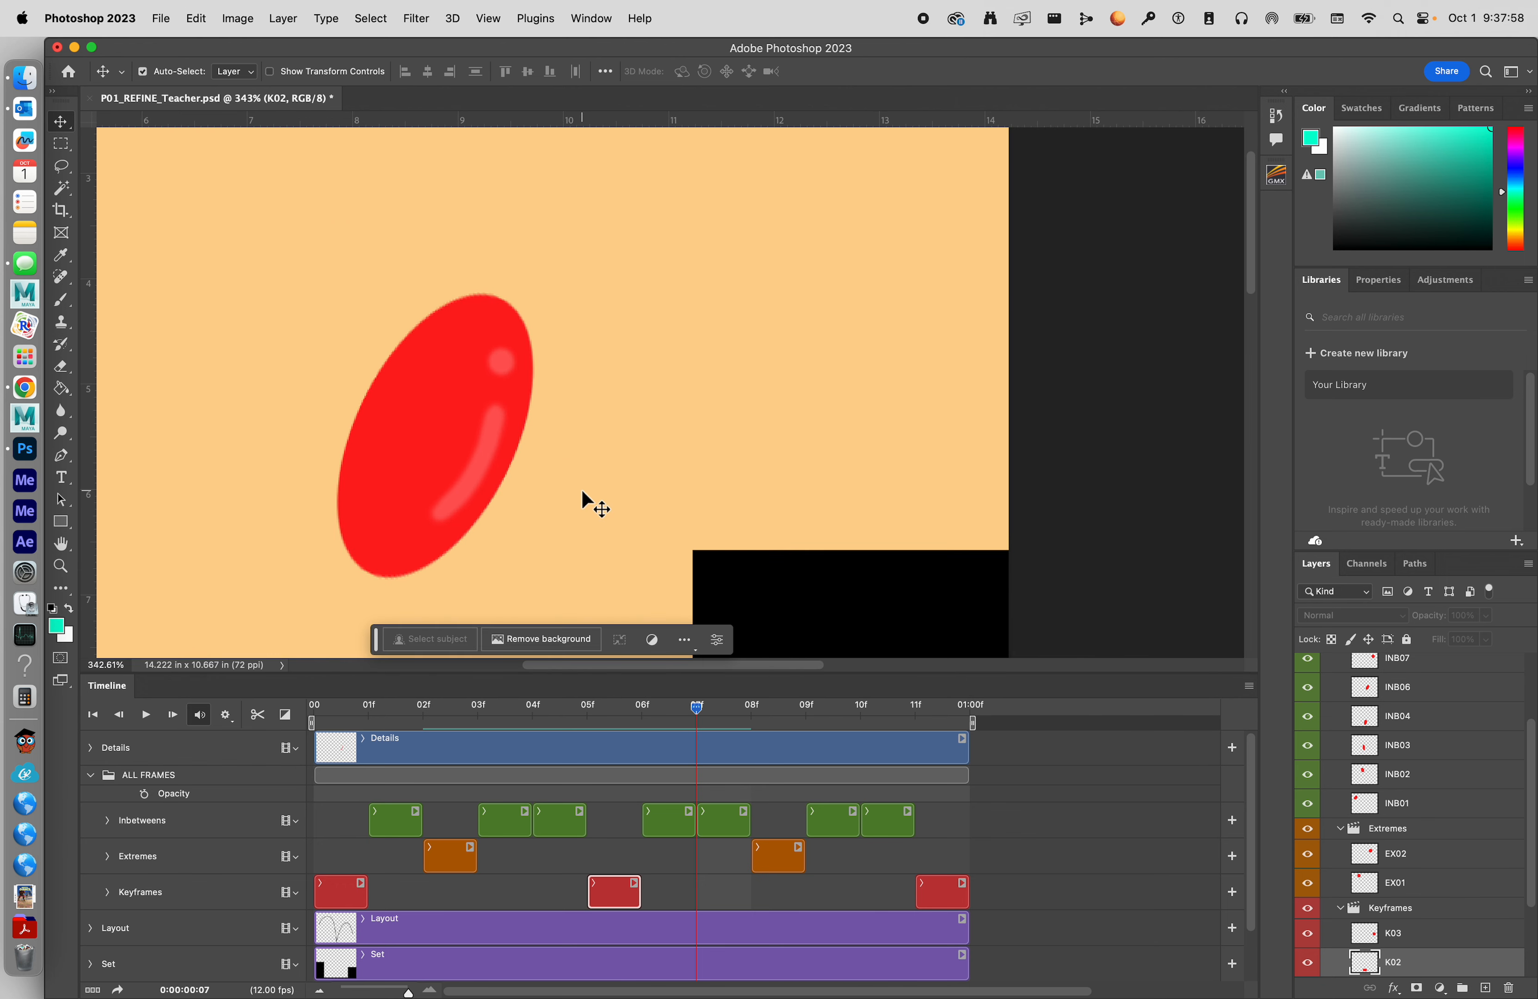
key(Right)
key(Left)
key(Left)
key(Right)
key(Right)
key(Right)
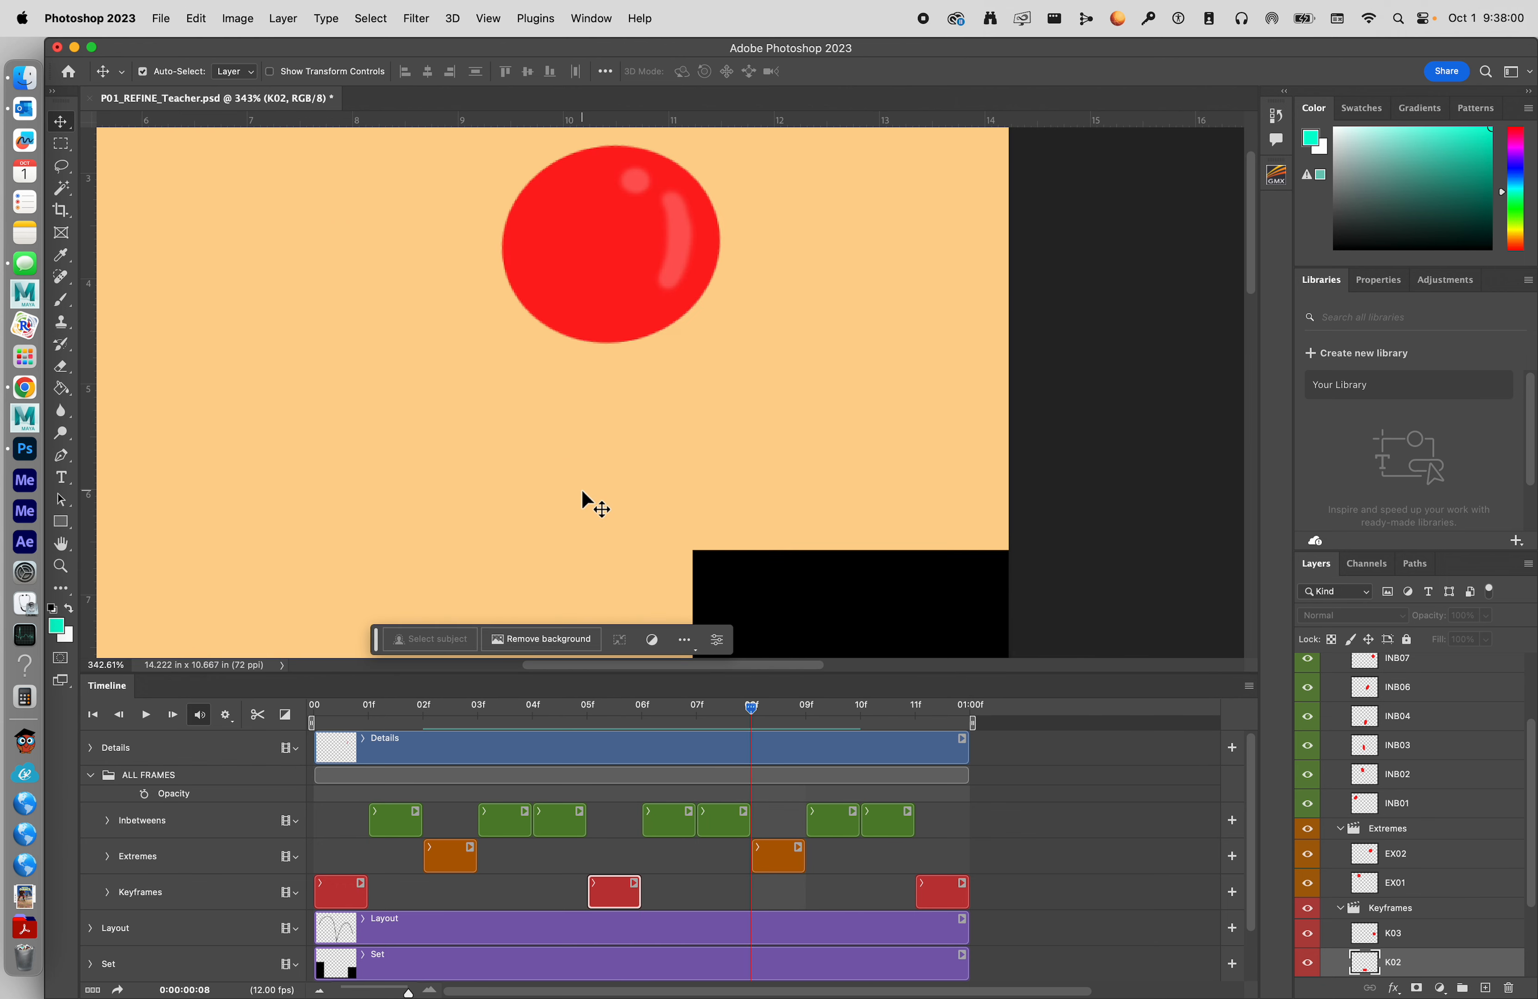
Step: Check the ball's shape and spacing over the top of the second bounce on frames 06 to 09
key(Left)
key(Right)
key(Left)
key(Left)
key(Left)
key(Right)
key(Right)
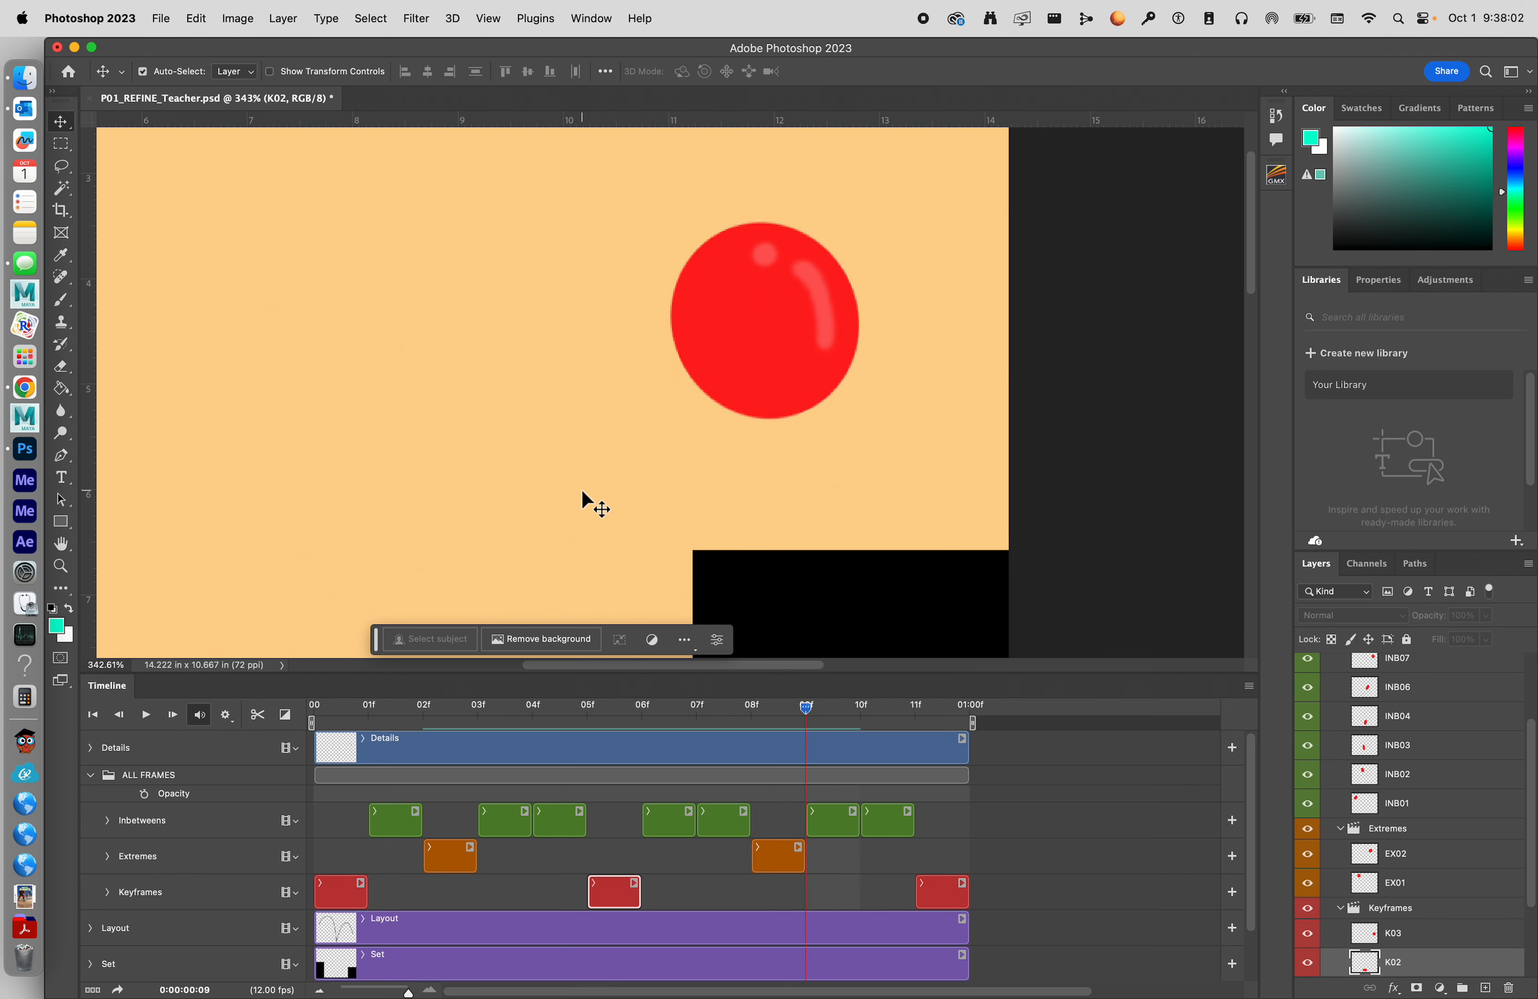
key(Left)
key(Left)
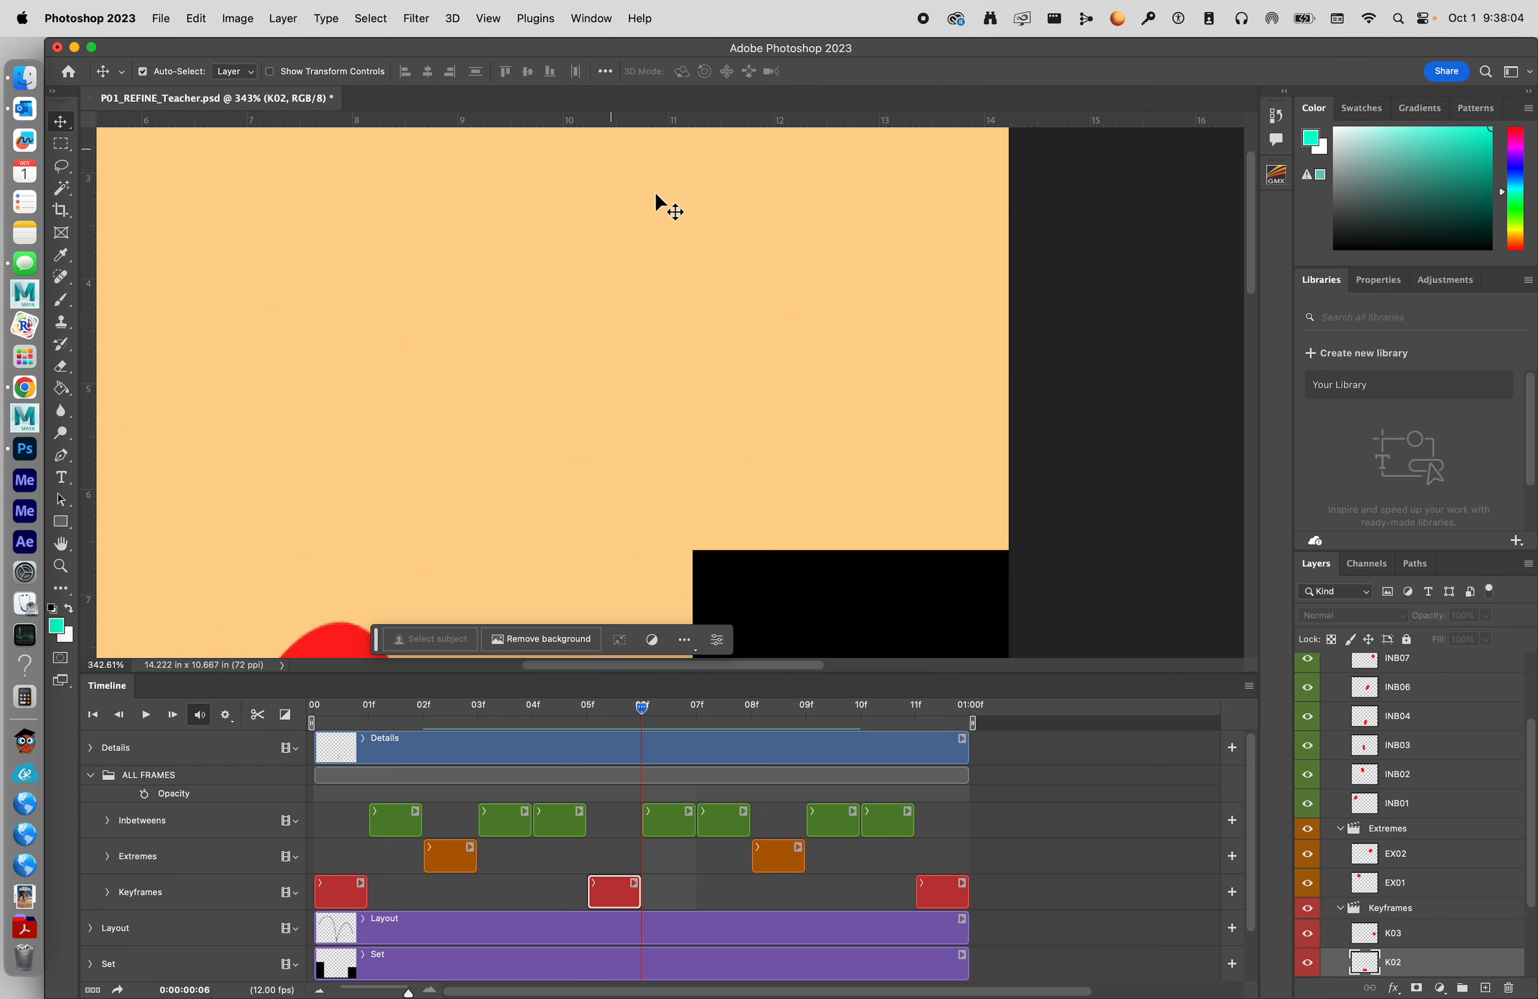
Step: Show the Layout motion path at frame 06 to check the second bounce's arc, and hide it again
scroll(1401, 876, down, 4)
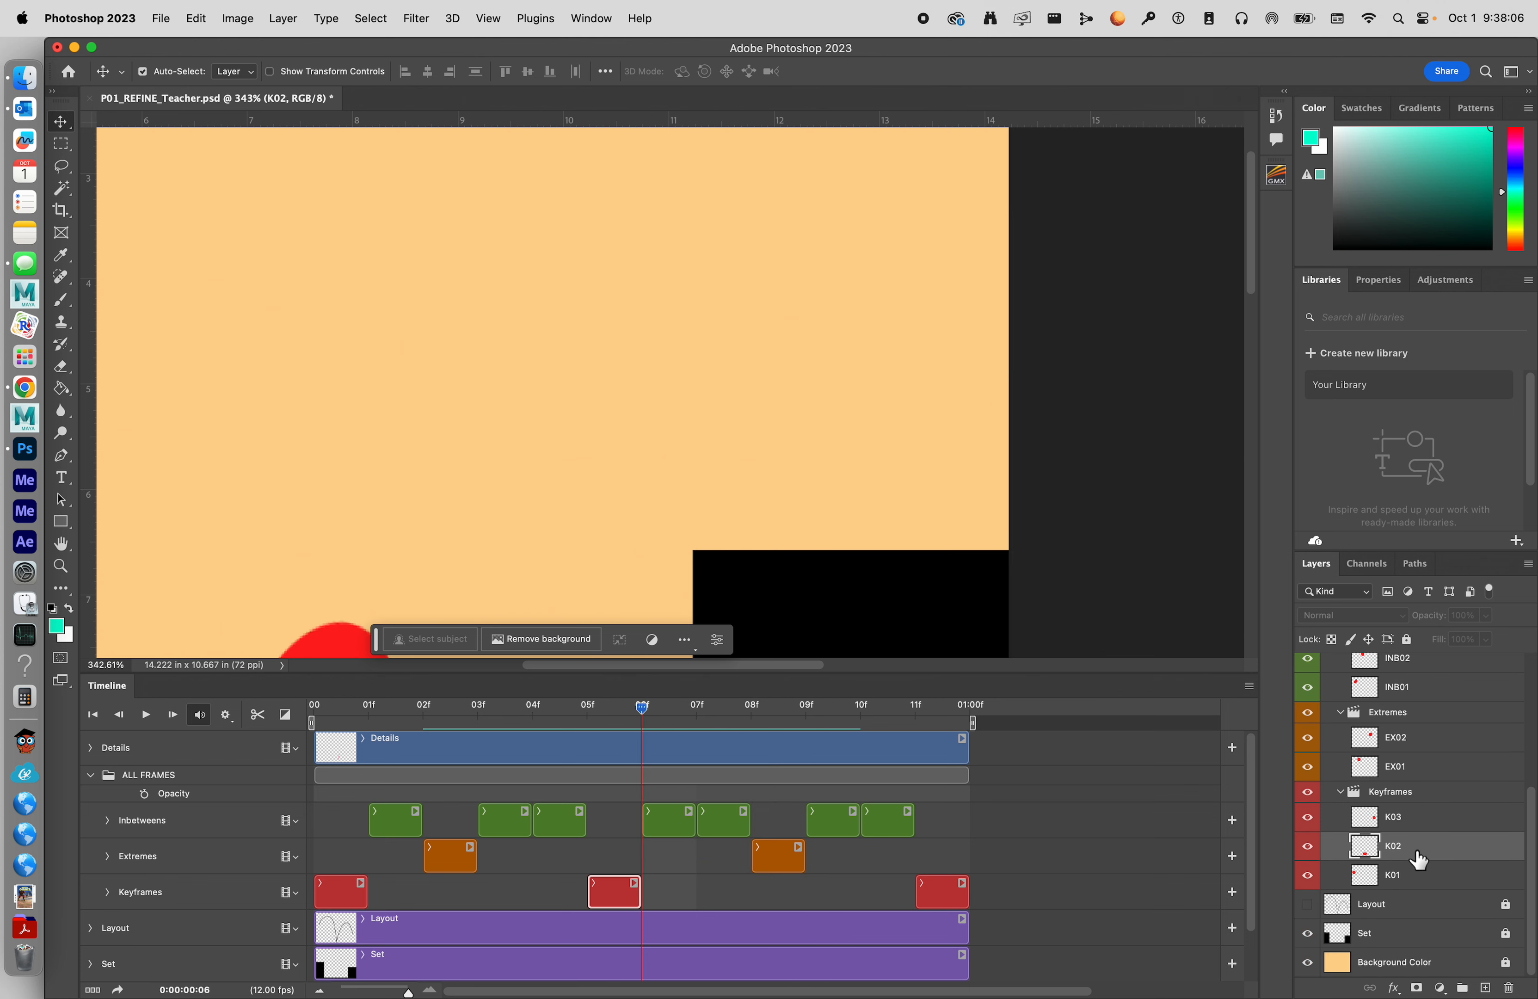
click(1309, 907)
click(1308, 907)
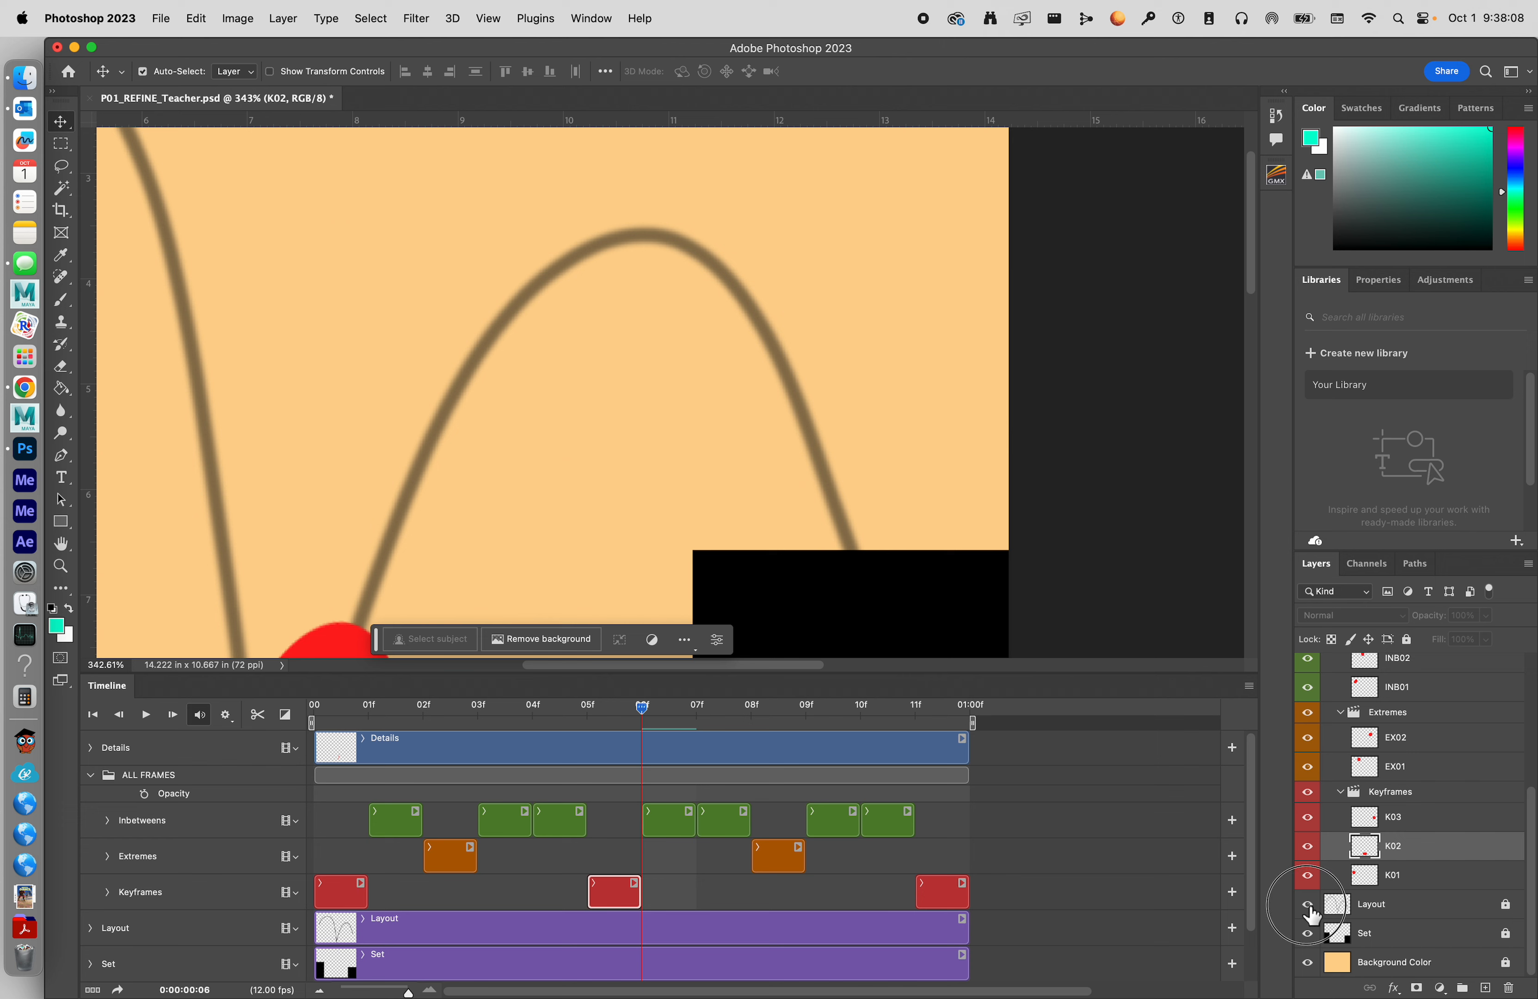
Step: Flip back and forth through frames 06 to 10 to examine the ball's arc, stretch and squash onto the second ledge
key(Right)
key(Right)
key(space)
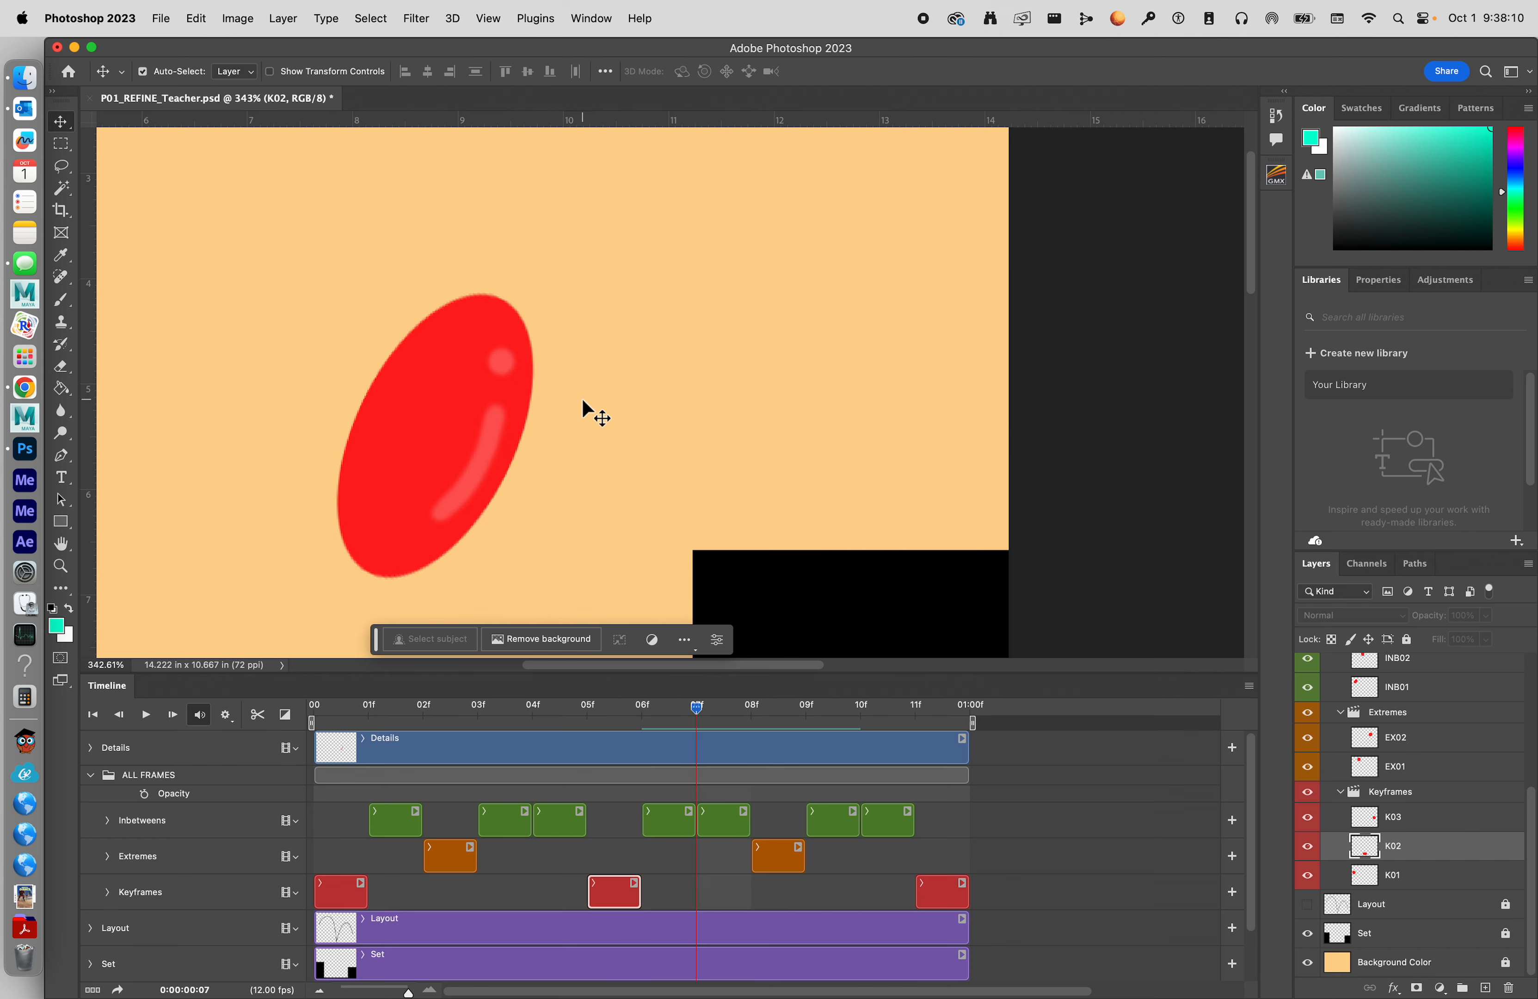
key(space)
key(space)
key(space)
key(Right)
key(Right)
key(Right)
key(Left)
key(Left)
key(Left)
key(Left)
key(Left)
key(Left)
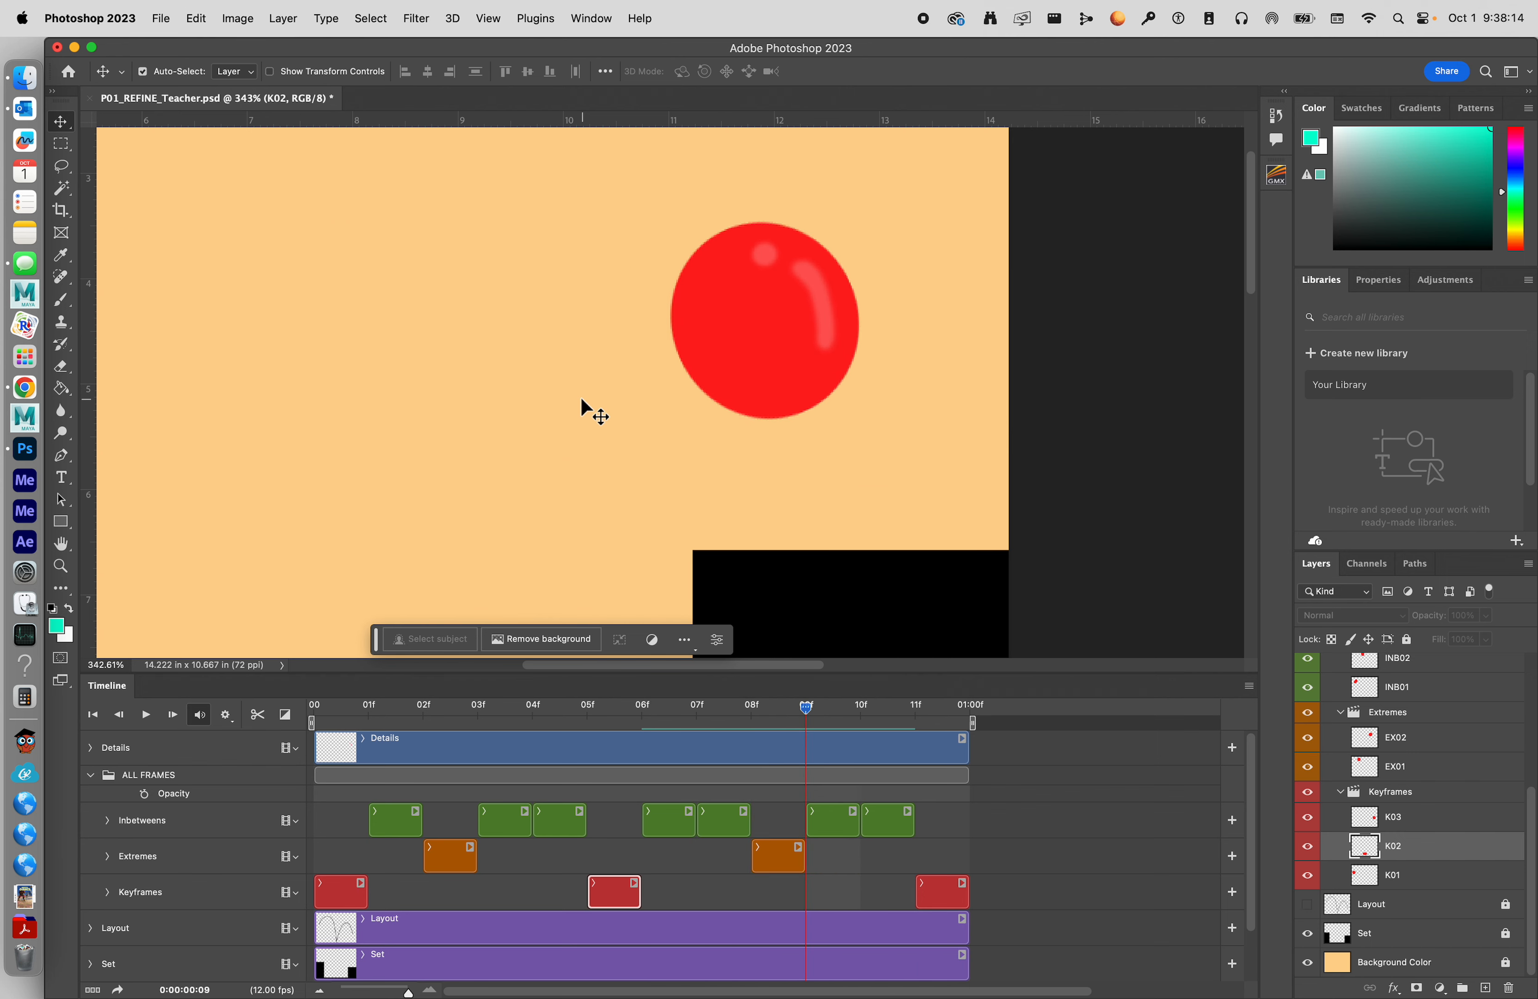
key(Right)
key(Right)
key(Right)
key(Left)
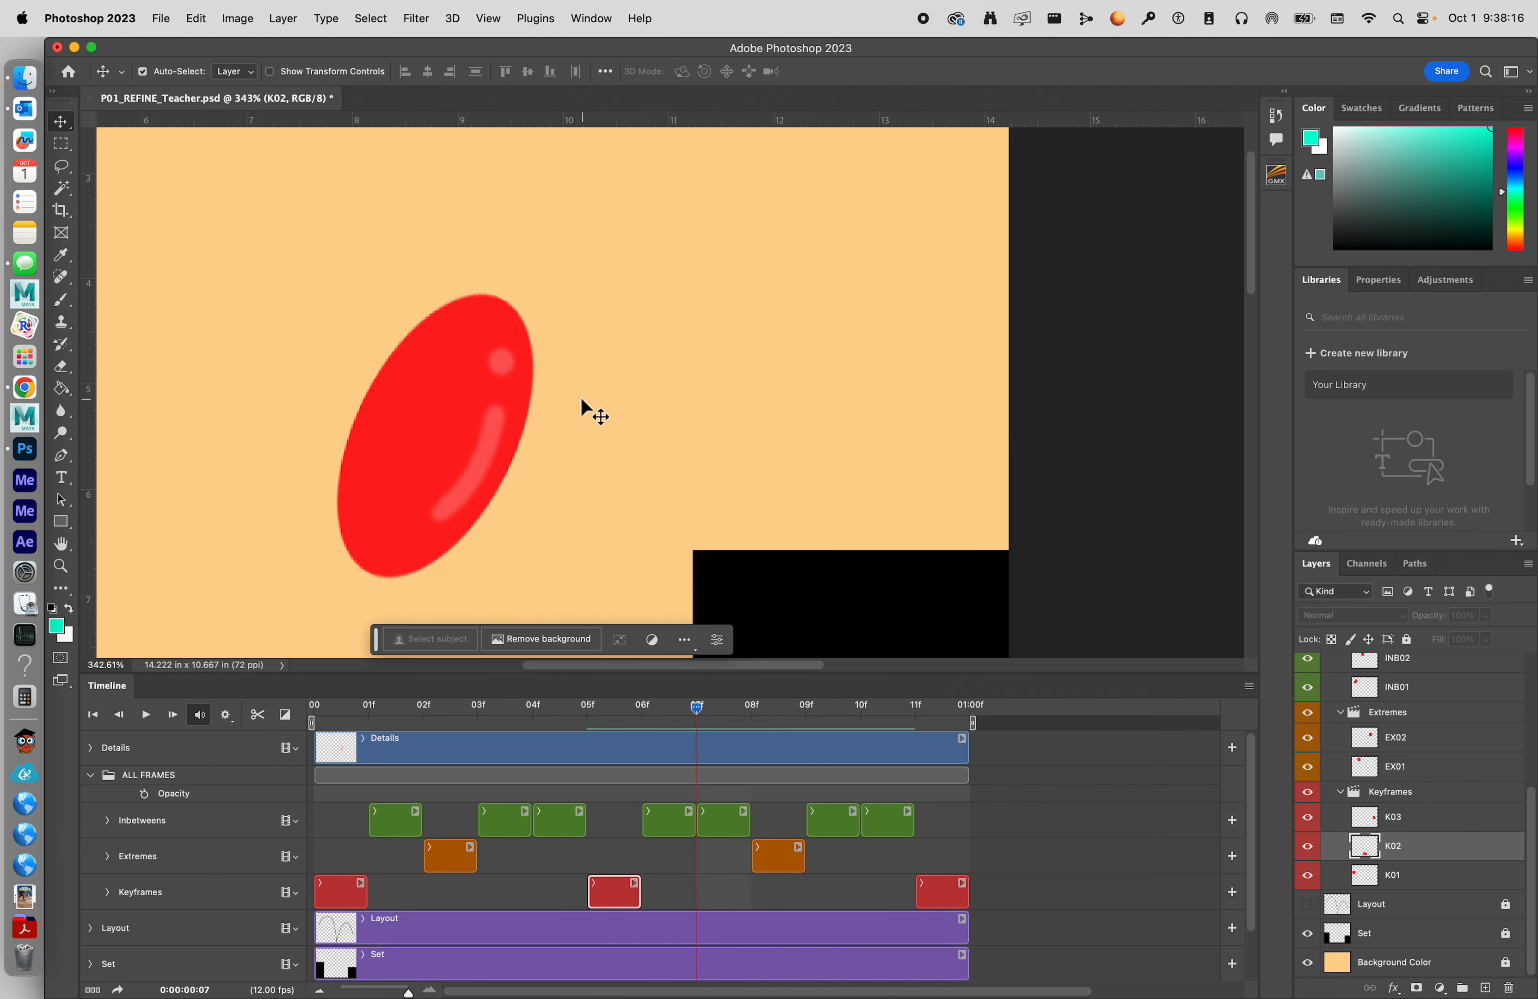
key(Right)
key(Right)
key(Right)
key(Left)
key(Left)
key(Left)
key(Left)
key(Right)
key(Right)
key(Right)
key(Right)
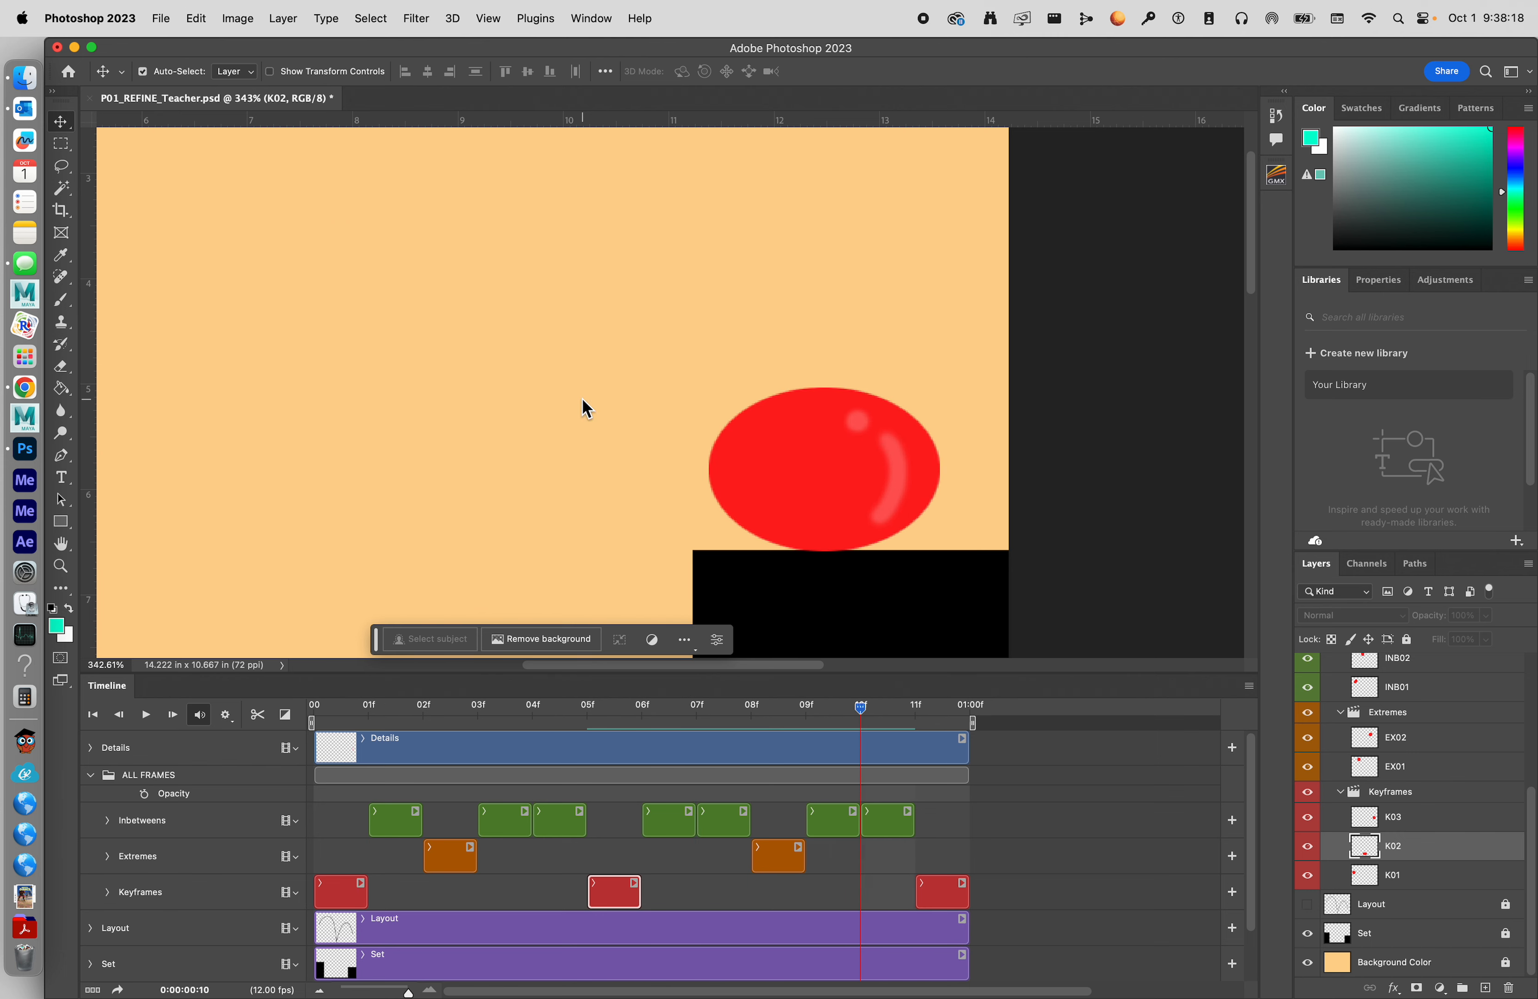
key(Left)
key(Left)
key(Left)
key(Left)
key(Right)
key(Left)
key(Right)
key(Right)
key(Right)
key(Right)
key(Left)
key(Left)
key(Left)
key(Right)
key(Right)
key(Left)
key(Left)
key(Left)
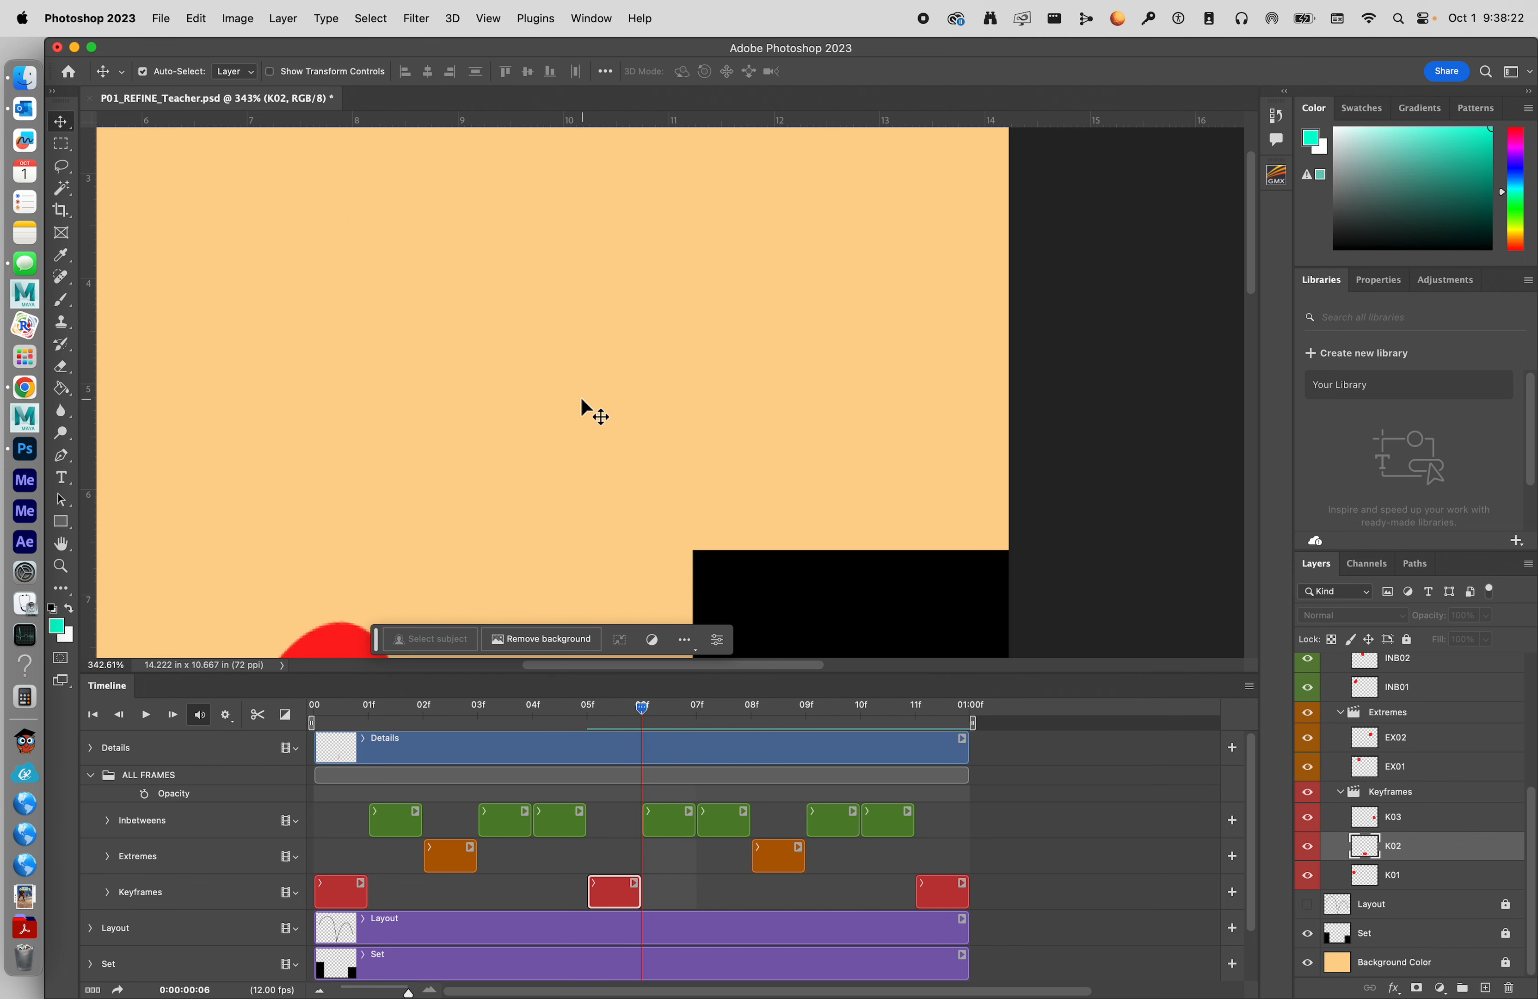
Step: Check the Enable Timeline Shortcut Keys option, and review the ball's rise on frames 06 to 08
click(1252, 689)
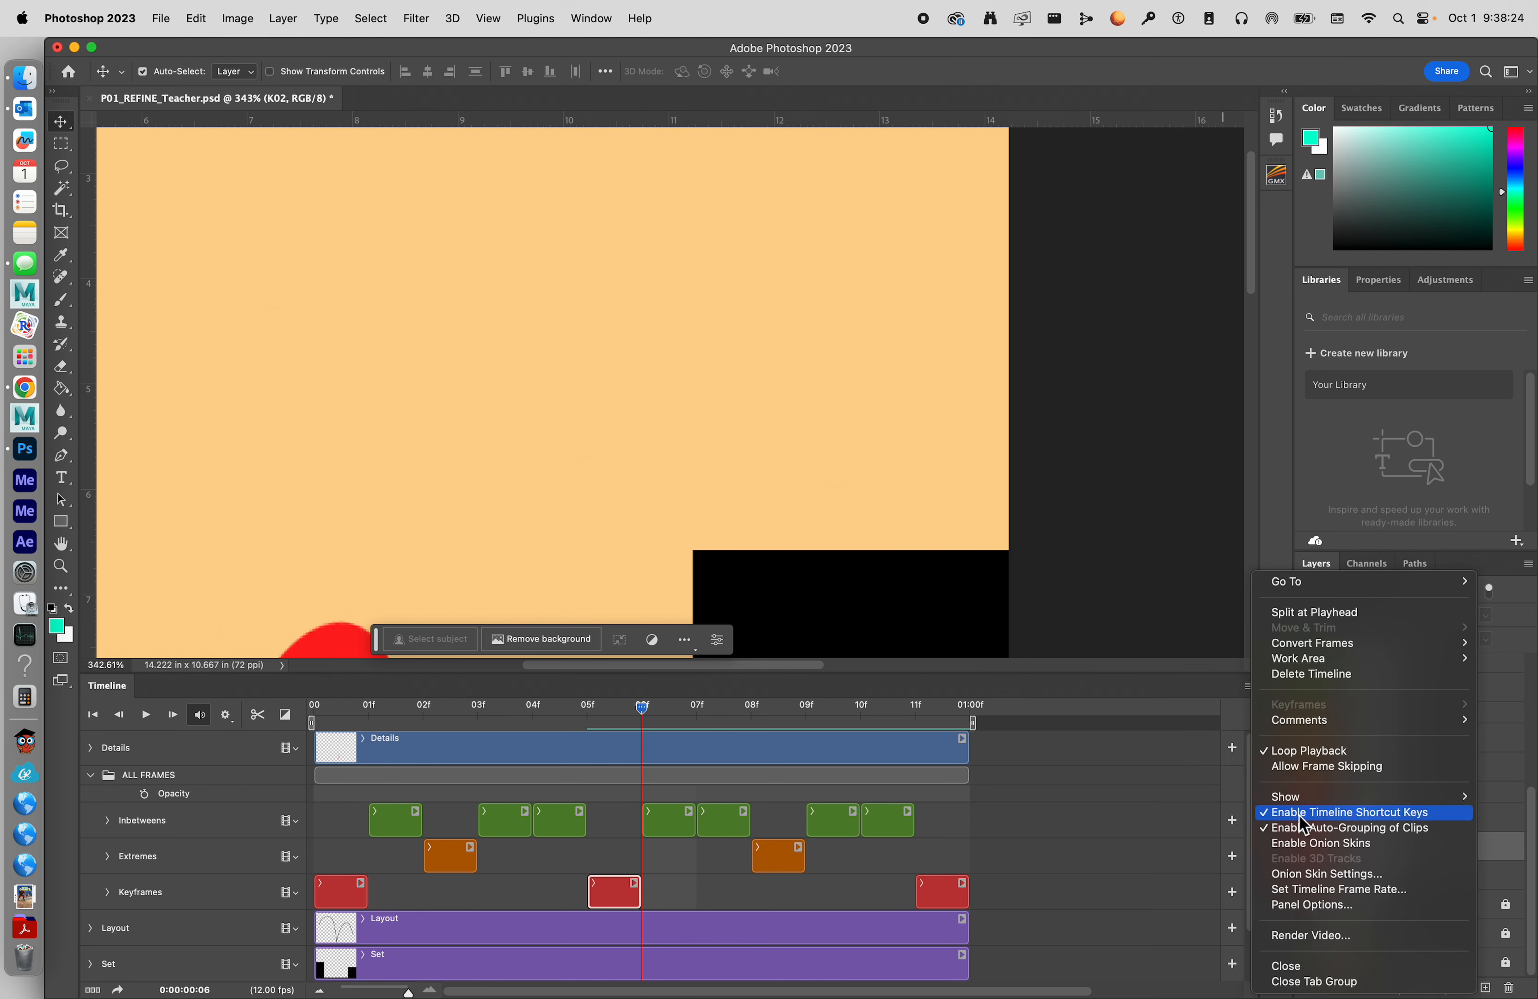
click(1230, 702)
key(Right)
key(Right)
key(Right)
key(Right)
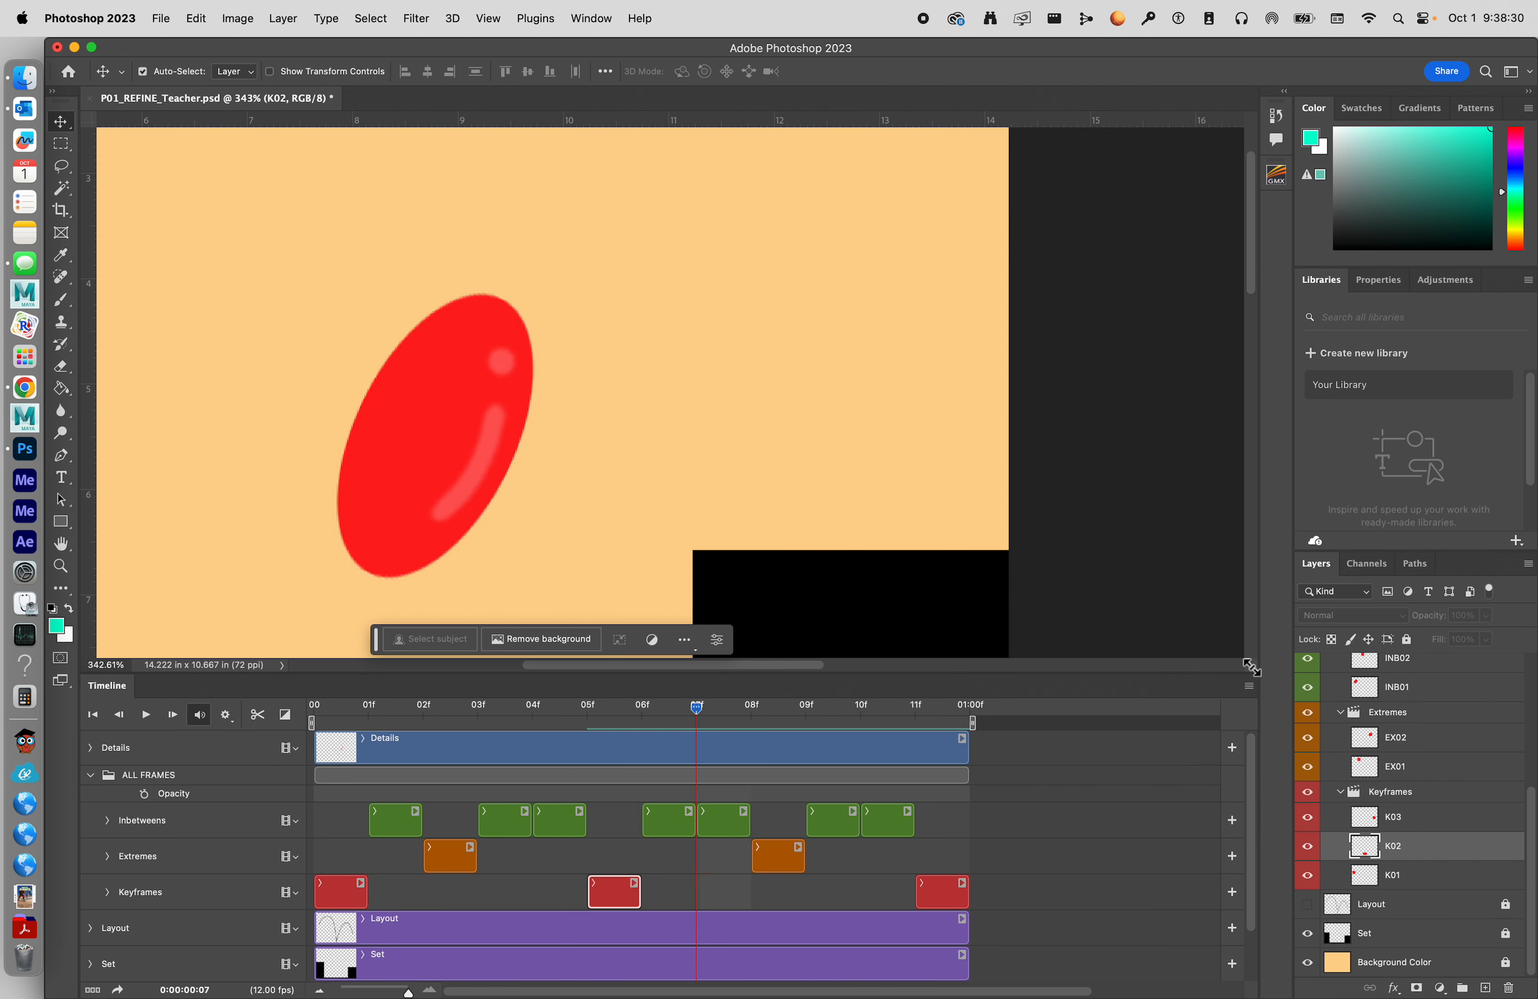
key(Left)
key(Left)
key(Left)
key(Right)
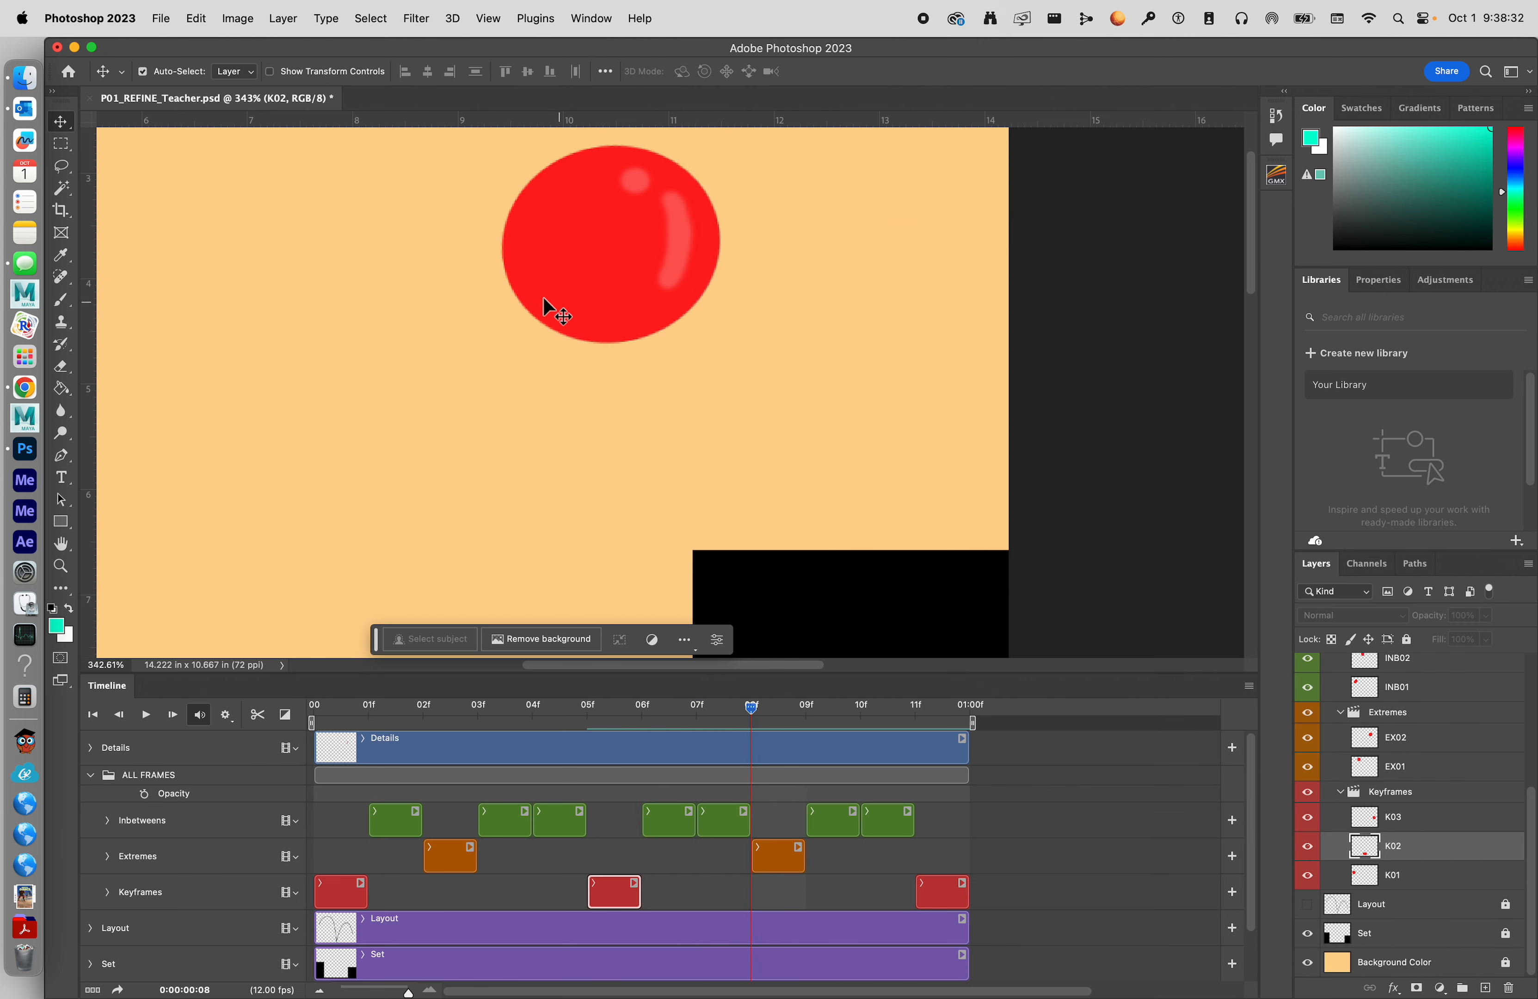
Step: Examine how the ball falls from its highest point at frame 08 to the ledge contact at frame 10
key(Right)
key(Left)
key(Left)
key(Right)
key(Right)
key(Left)
key(Right)
key(Right)
key(Right)
key(Left)
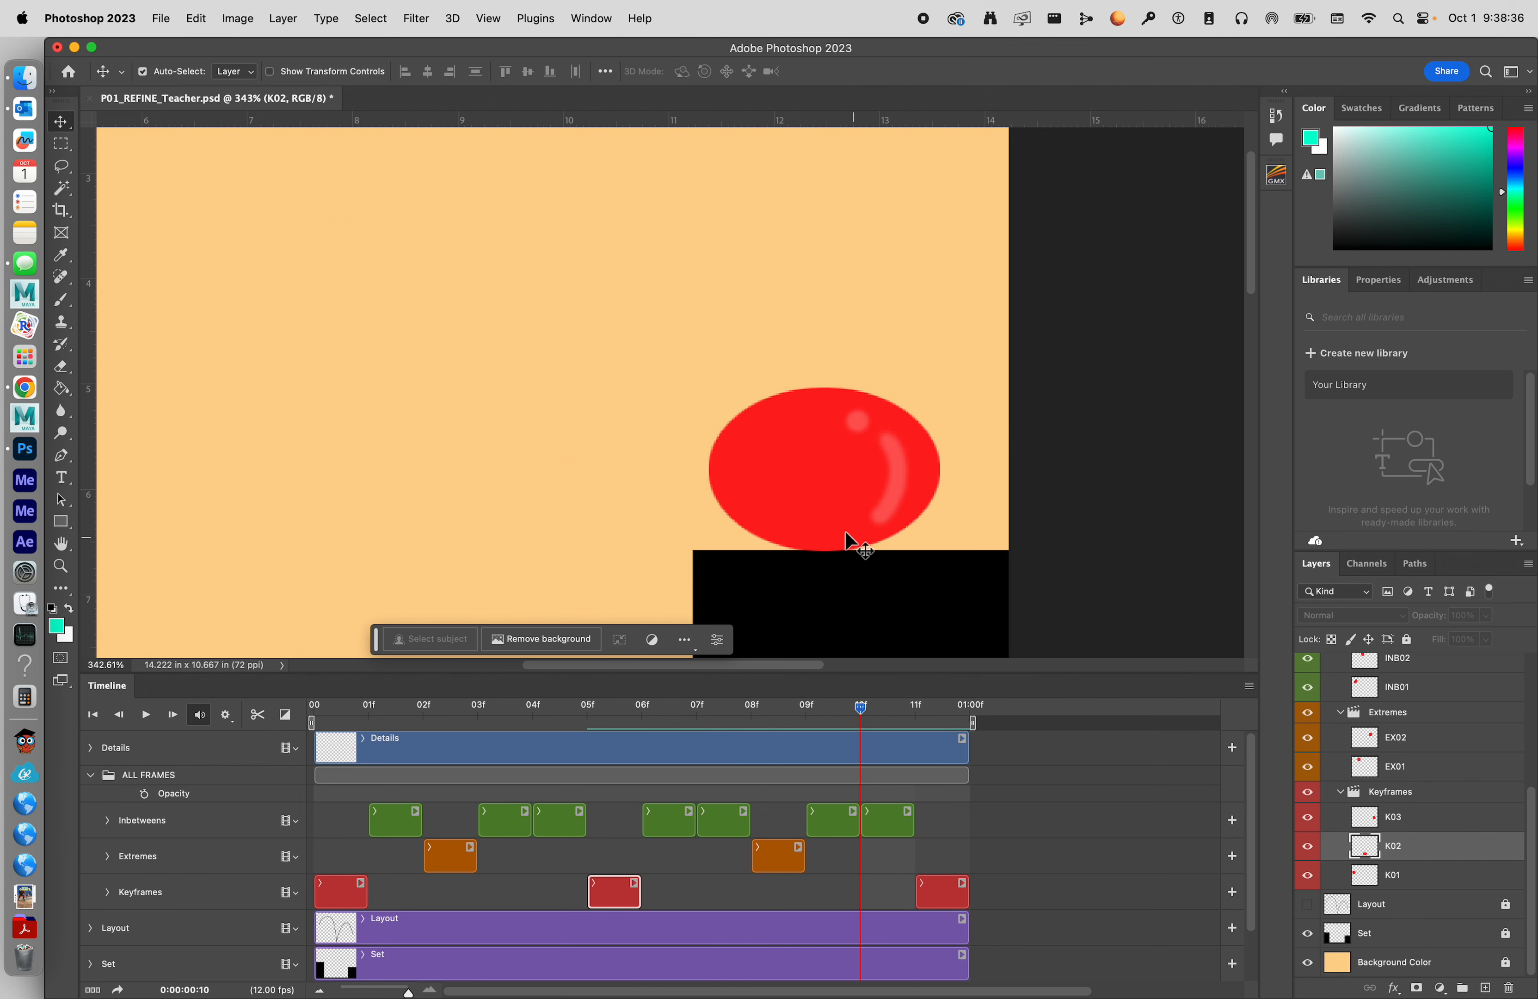
Step: Compare the ball's landing, squash and resting position on the ledge across frames 09, 10 and 11
key(Right)
key(Left)
key(Left)
key(Left)
key(Right)
key(Right)
key(Left)
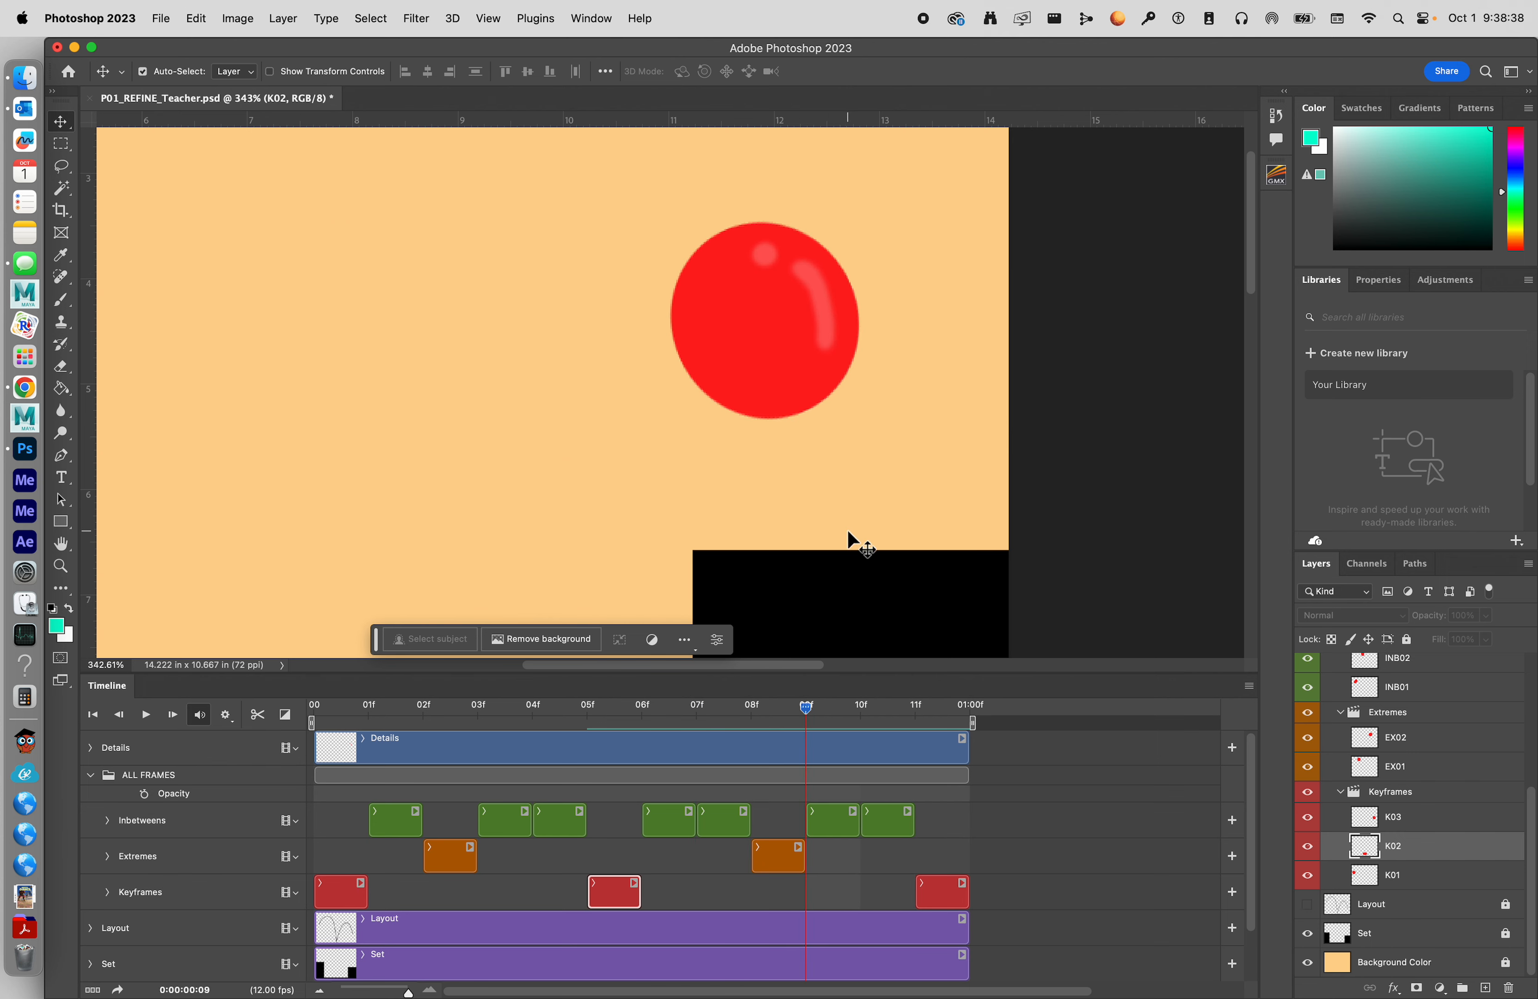
key(Right)
key(Left)
key(Right)
key(Left)
key(Right)
key(Right)
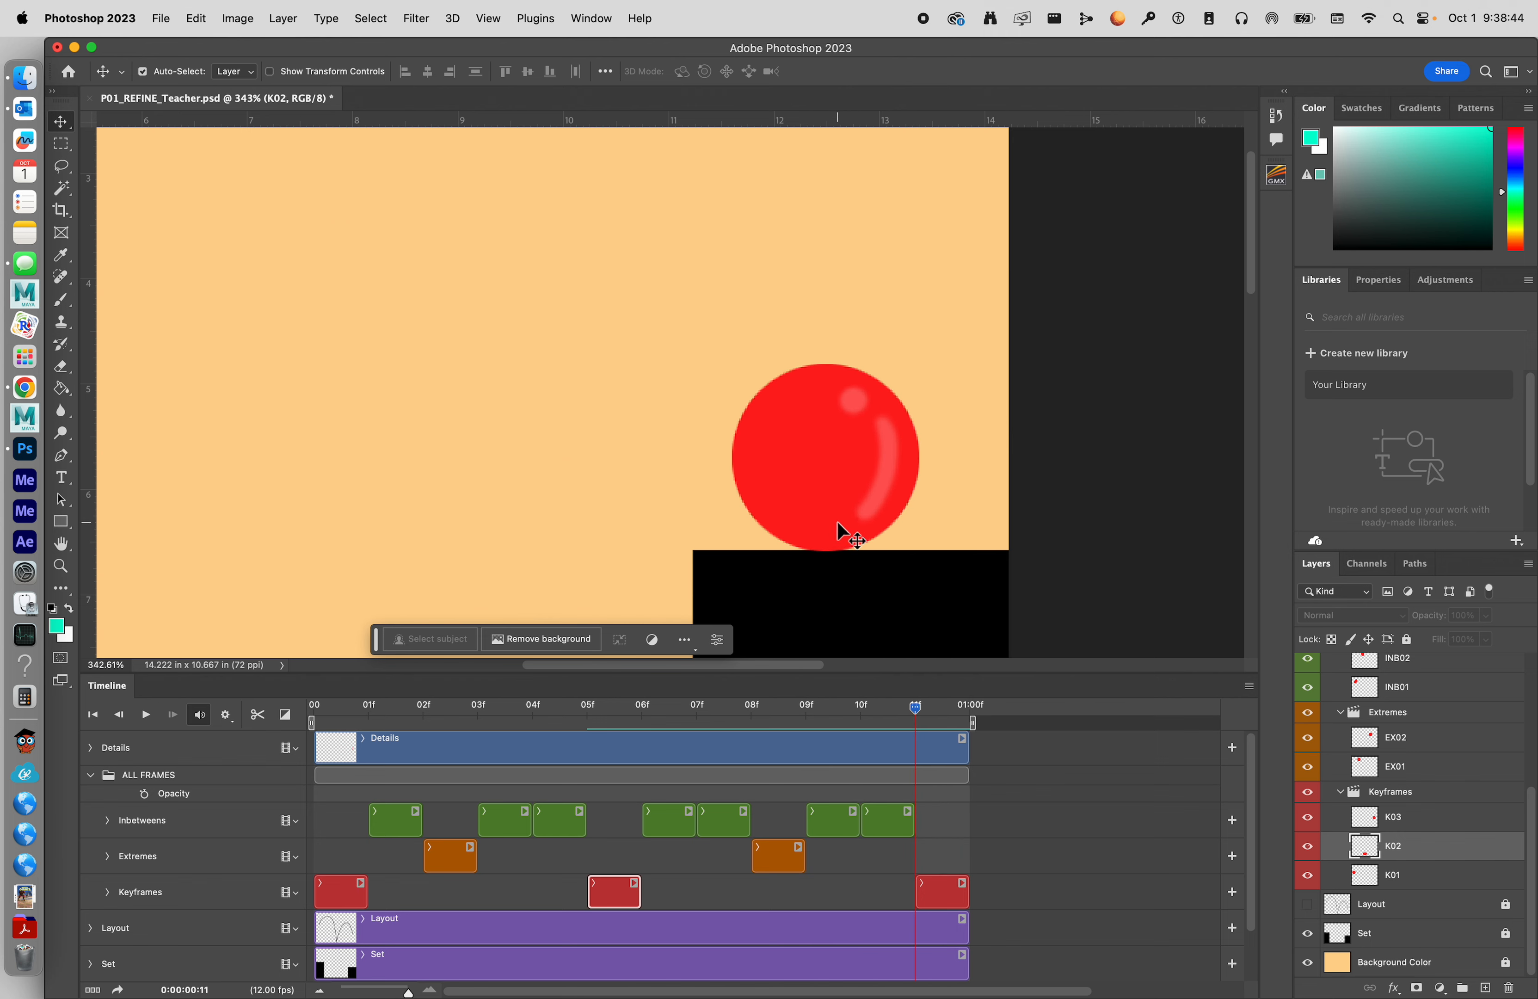
key(Left)
key(Left)
key(Right)
key(Right)
key(Left)
key(Right)
key(Left)
Step: Select the INB08 clip at frame 10 and compare its ball with frame 09
click(891, 815)
click(940, 890)
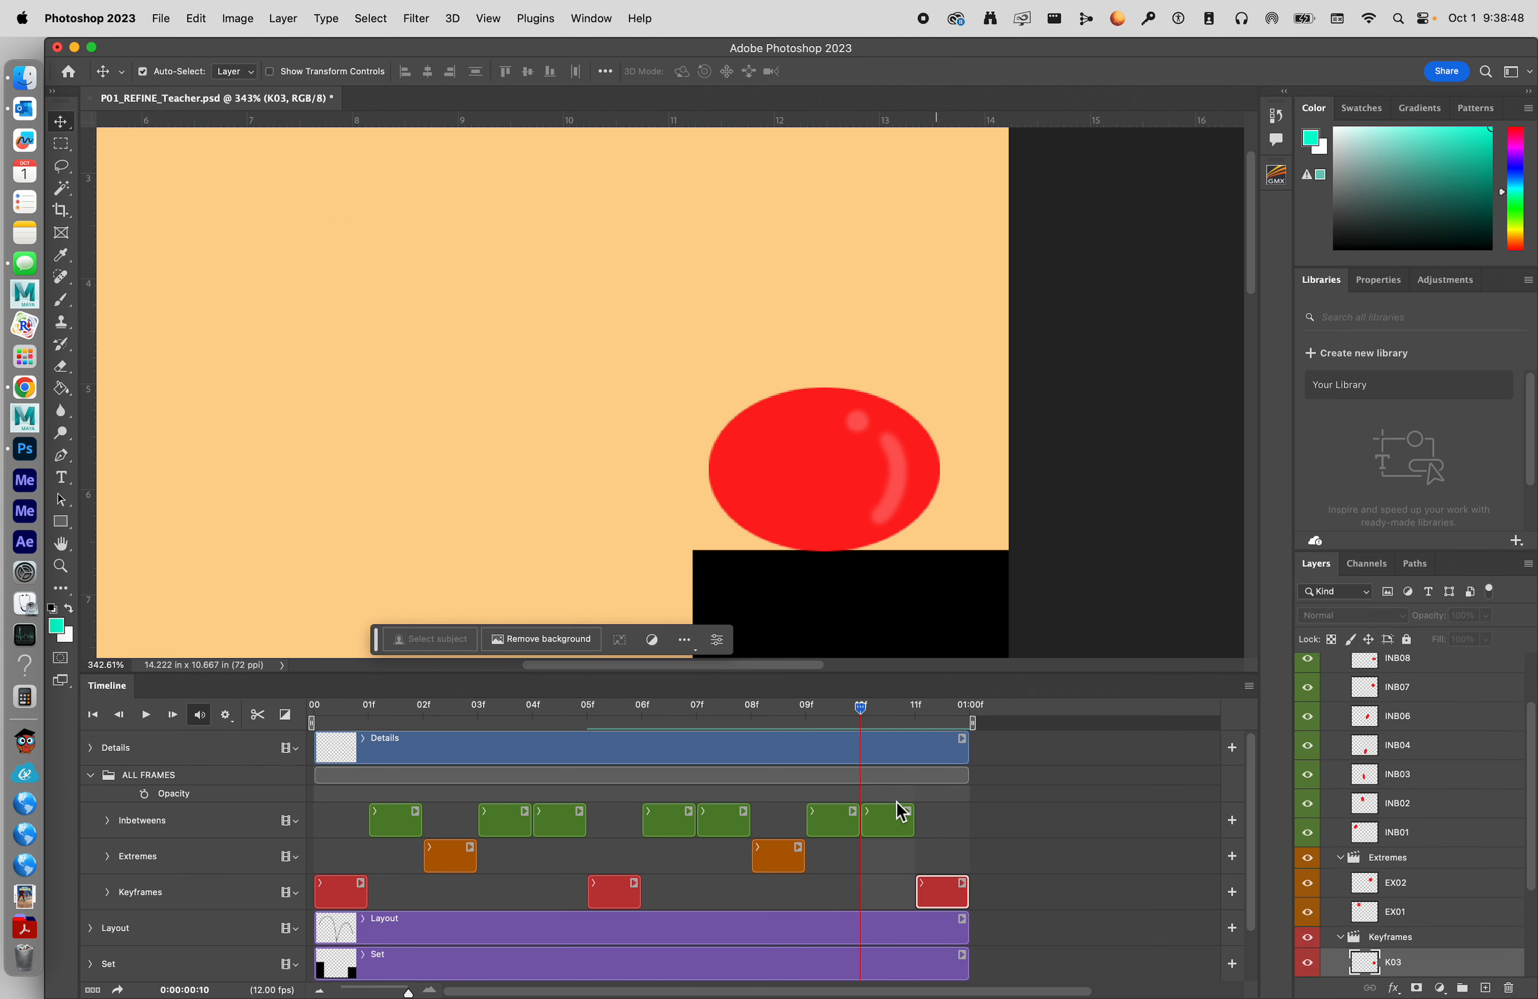
click(896, 812)
click(950, 884)
click(888, 816)
key(Left)
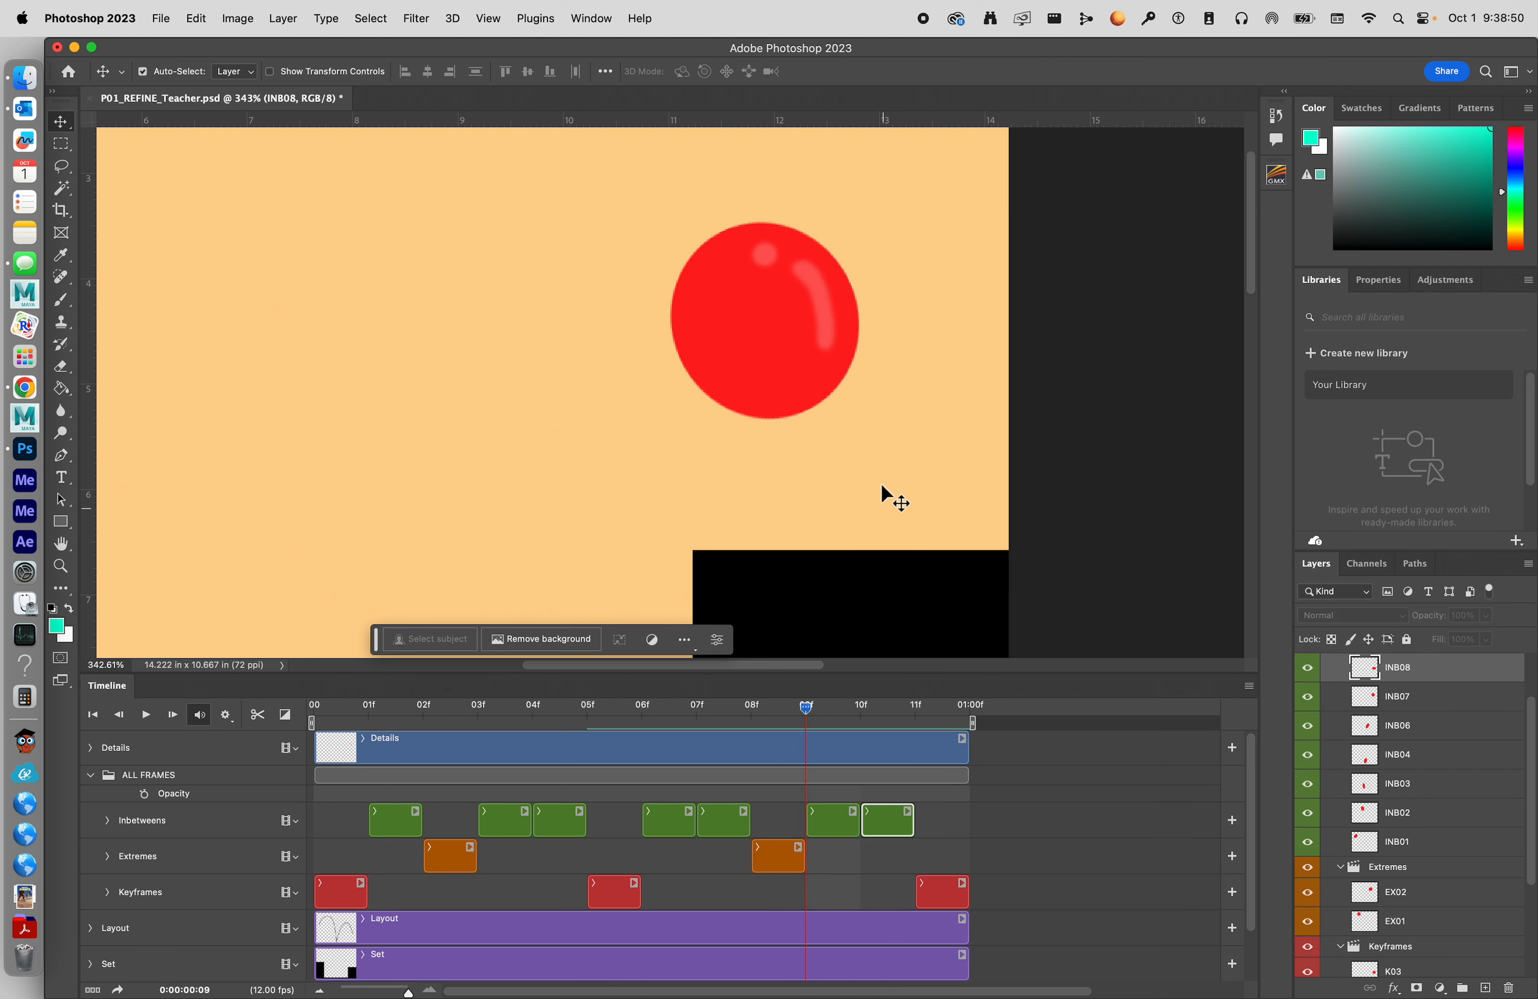
key(Right)
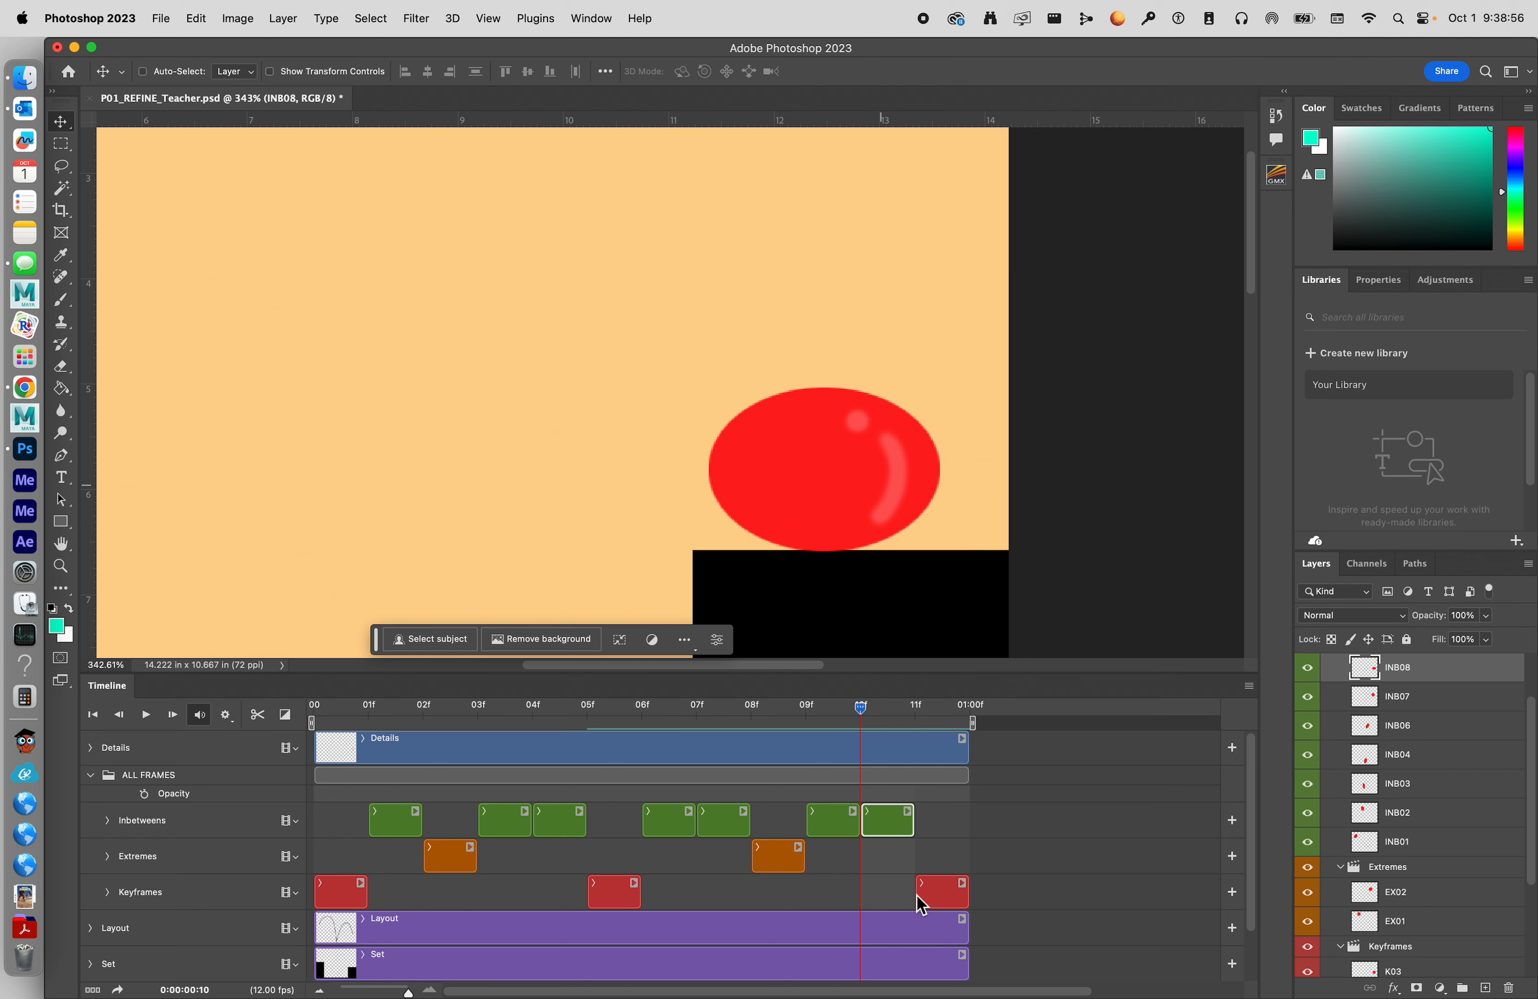
Step: Add the K03 clip to the selection, try moving both balls about 235 px left and 76 px up, and undo the move
click(940, 893)
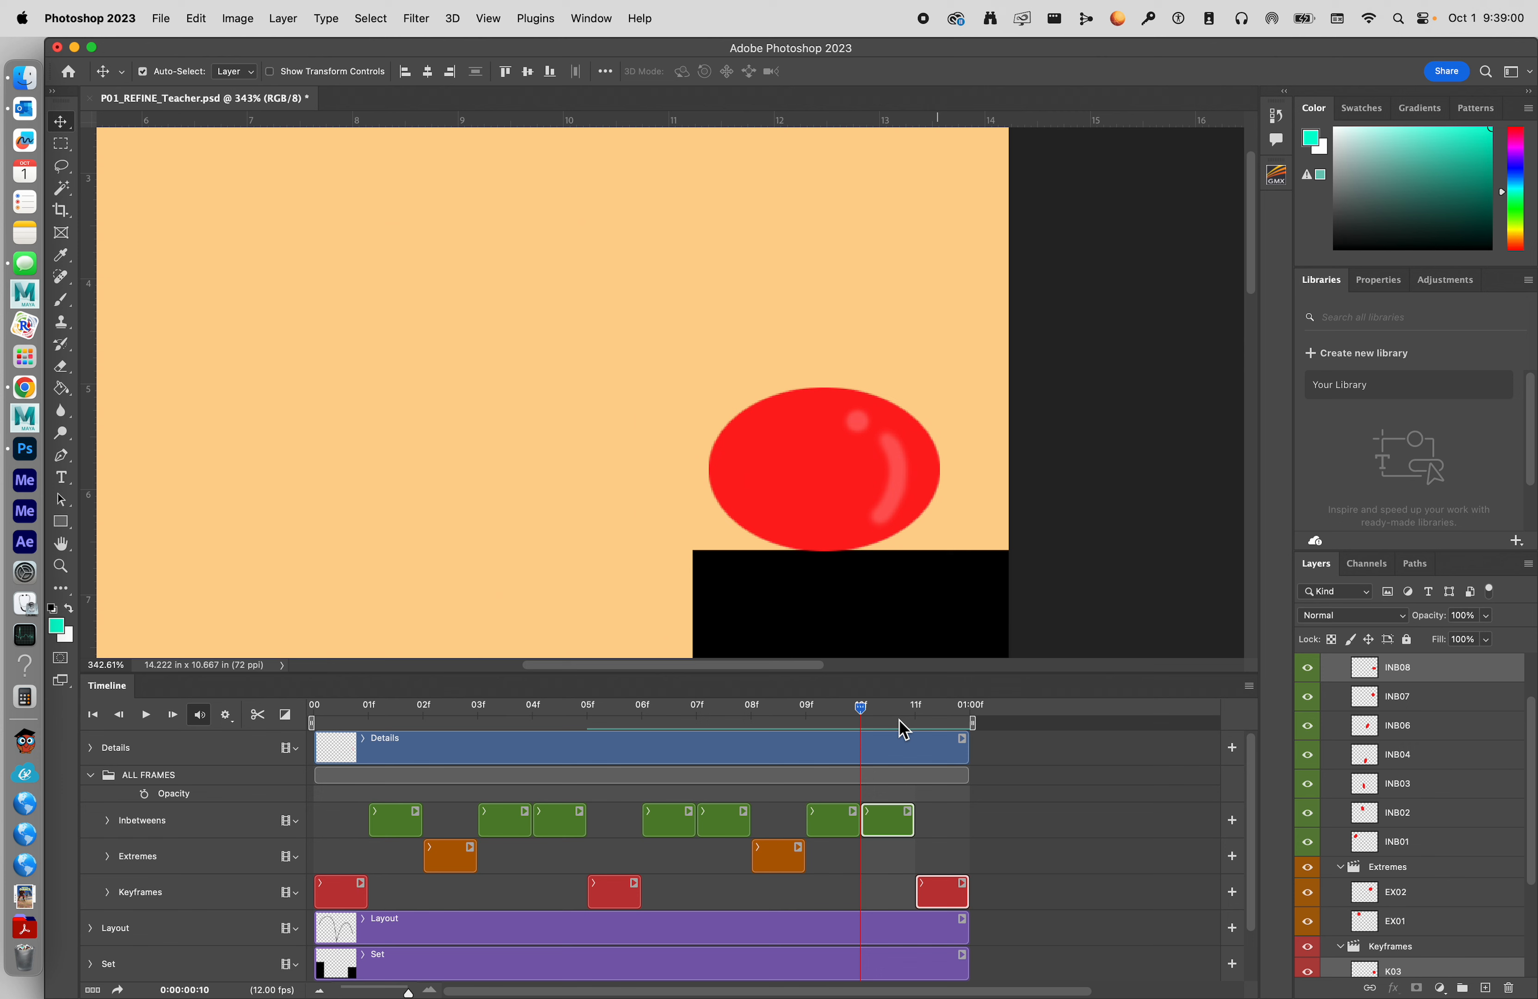
key(super+t)
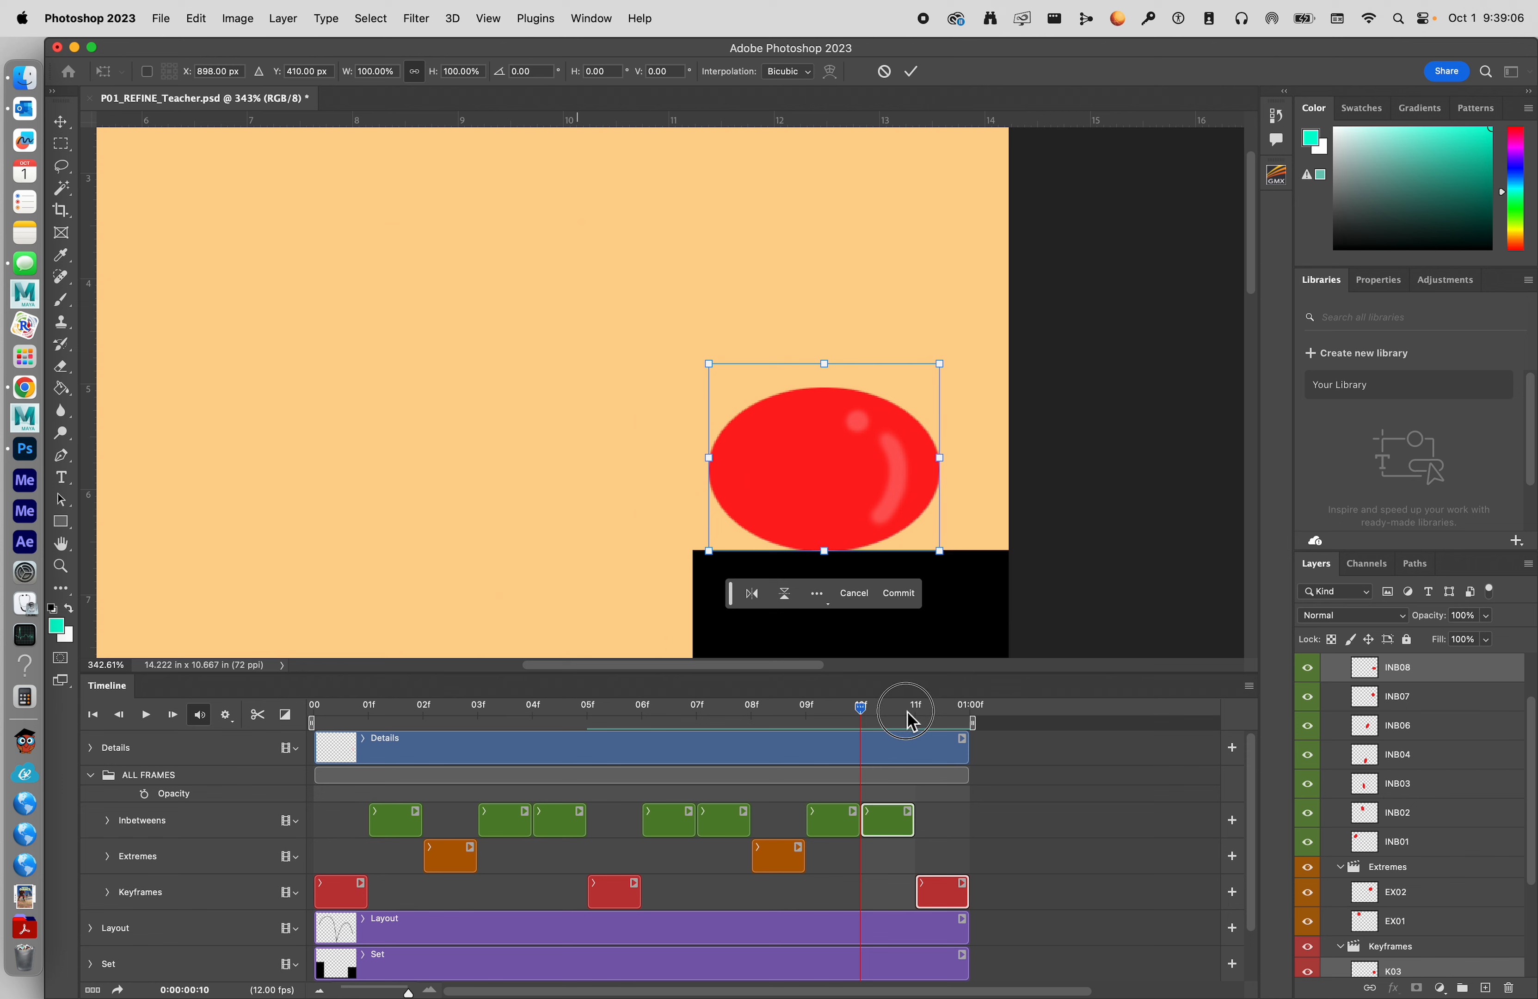
click(916, 72)
mouse_move(862, 709)
mouse_down()
mouse_move(914, 712)
mouse_move(880, 712)
mouse_move(913, 714)
mouse_move(879, 728)
mouse_up()
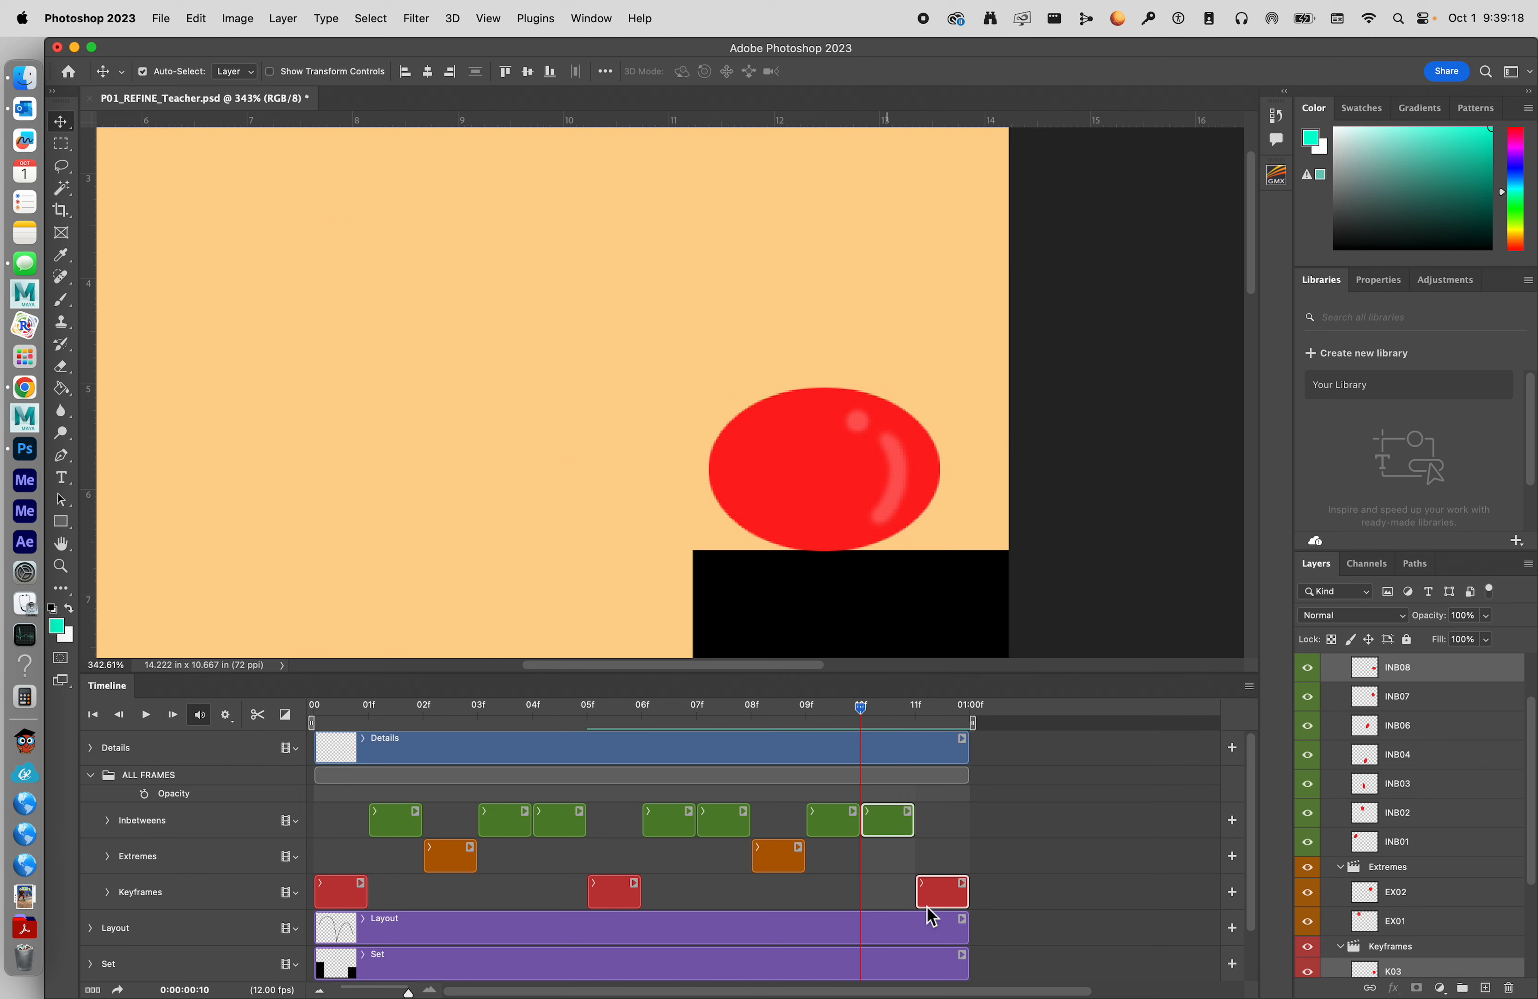
key(ctrl+t)
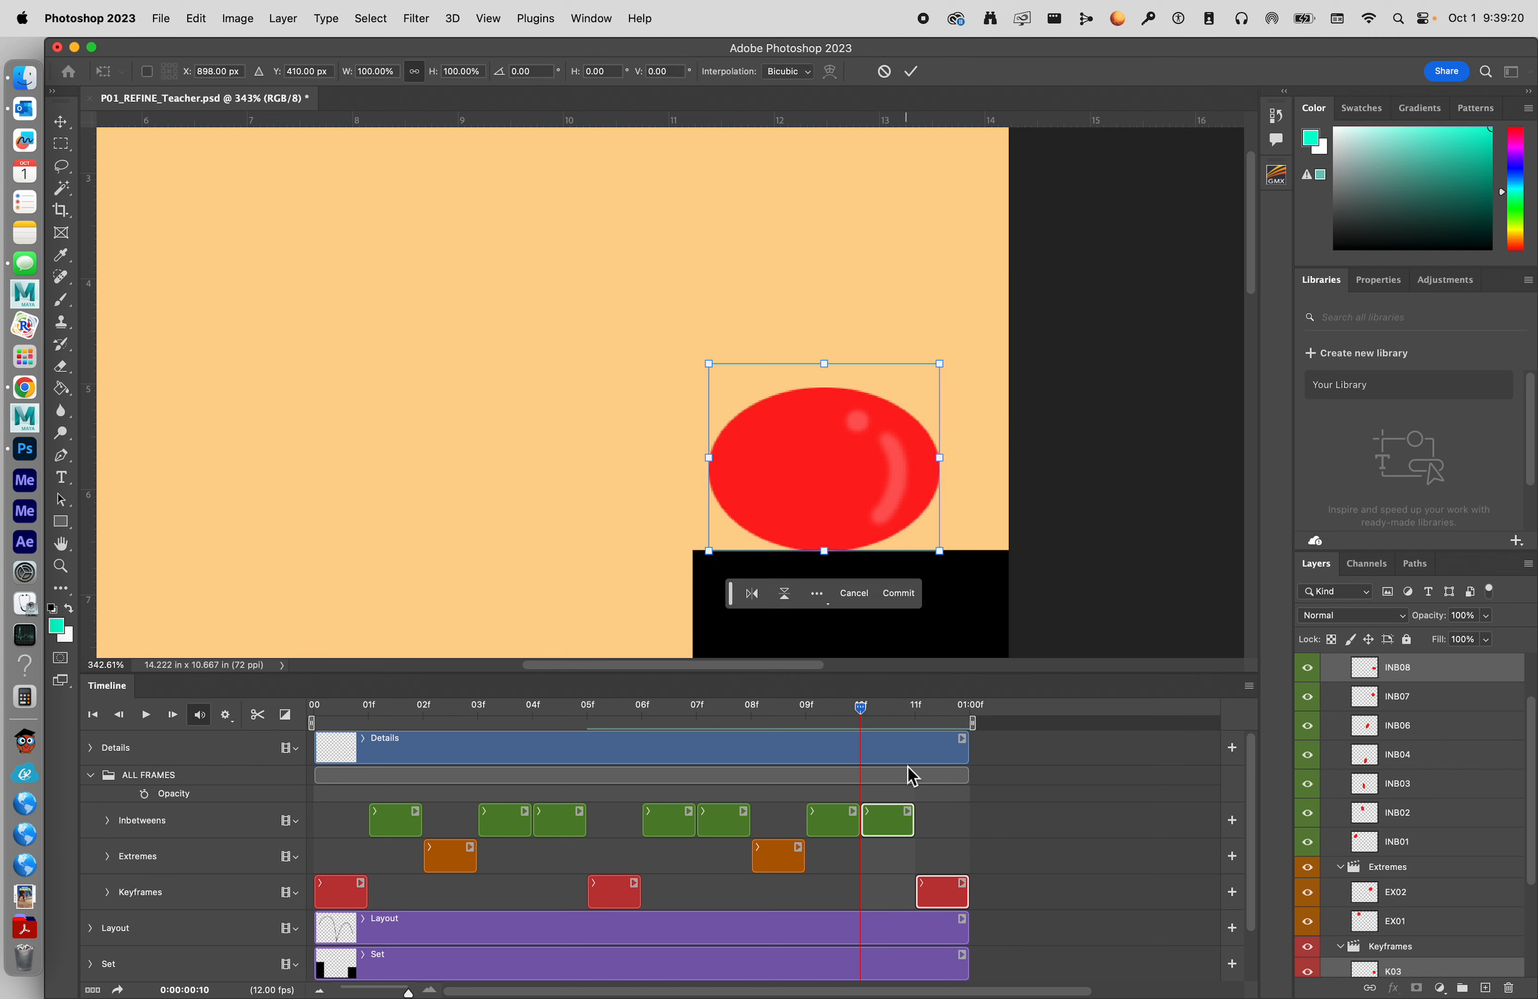
drag(846, 495, 501, 383)
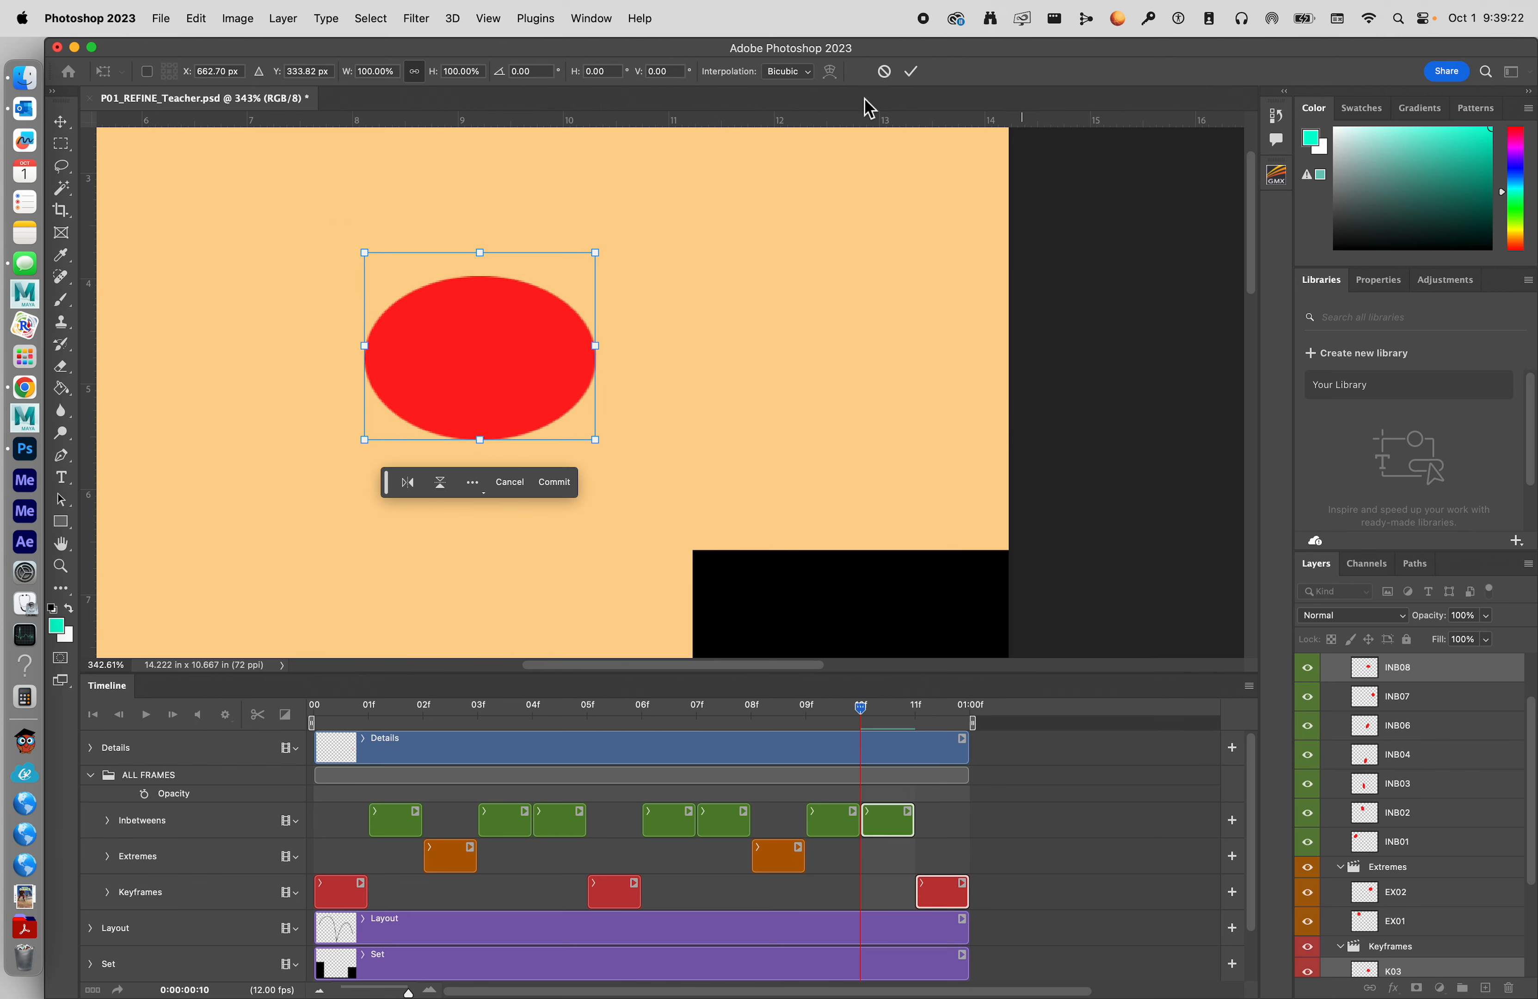
click(912, 72)
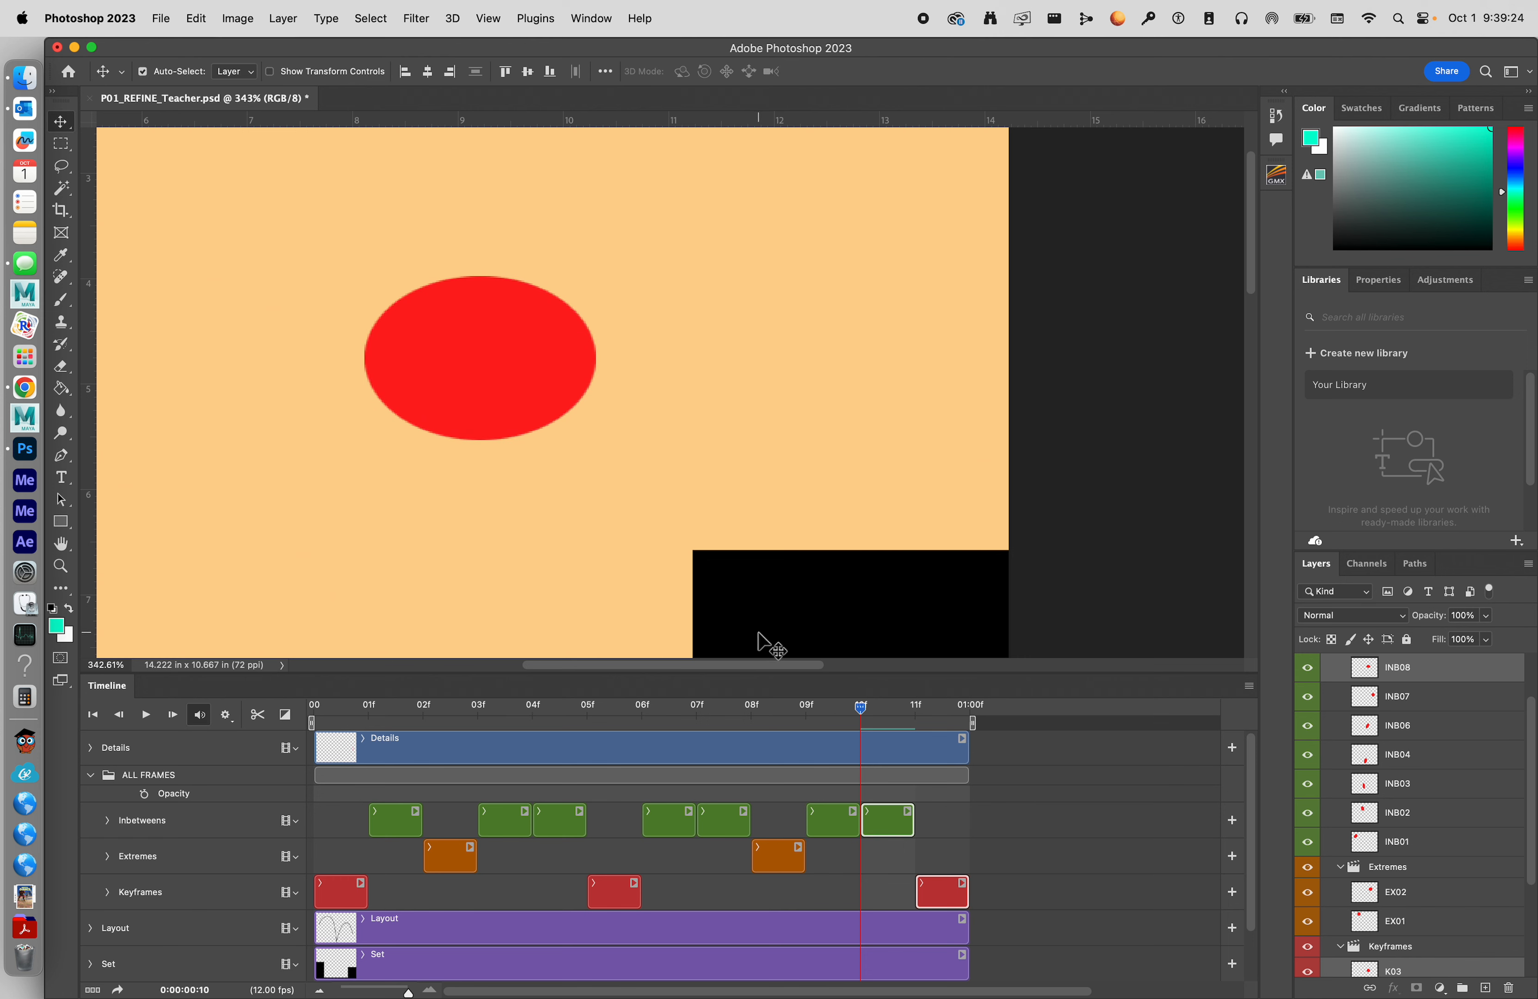
key(space)
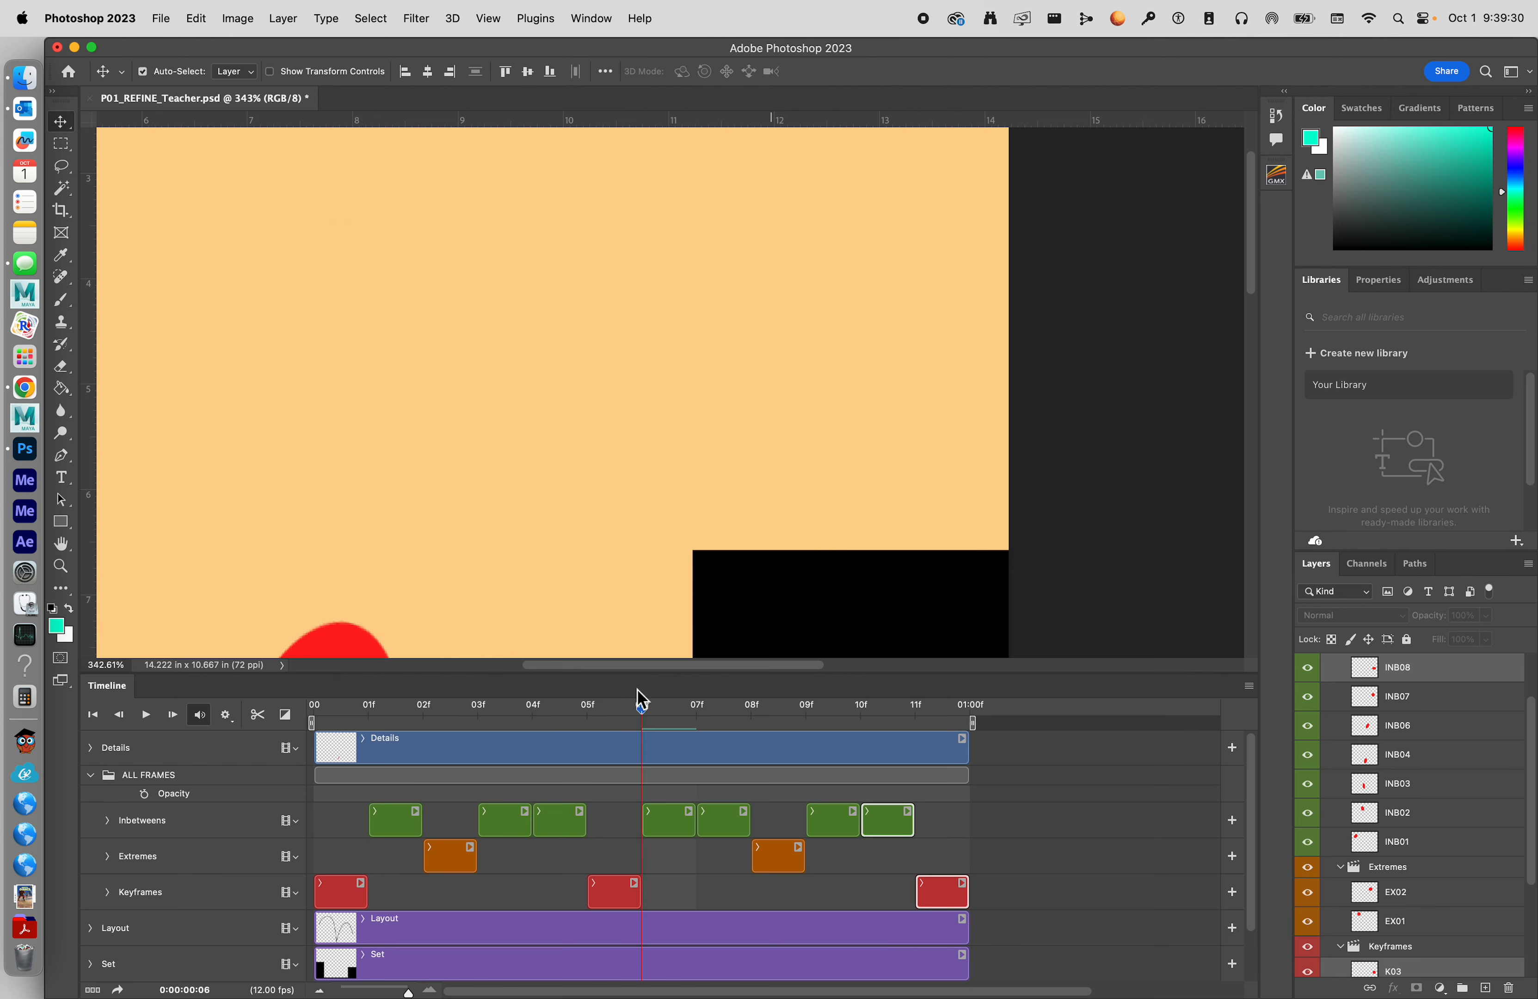
Step: Inspect the squashed ball's contact with the second ledge at frame 10 at pixel level
drag(647, 720, 861, 729)
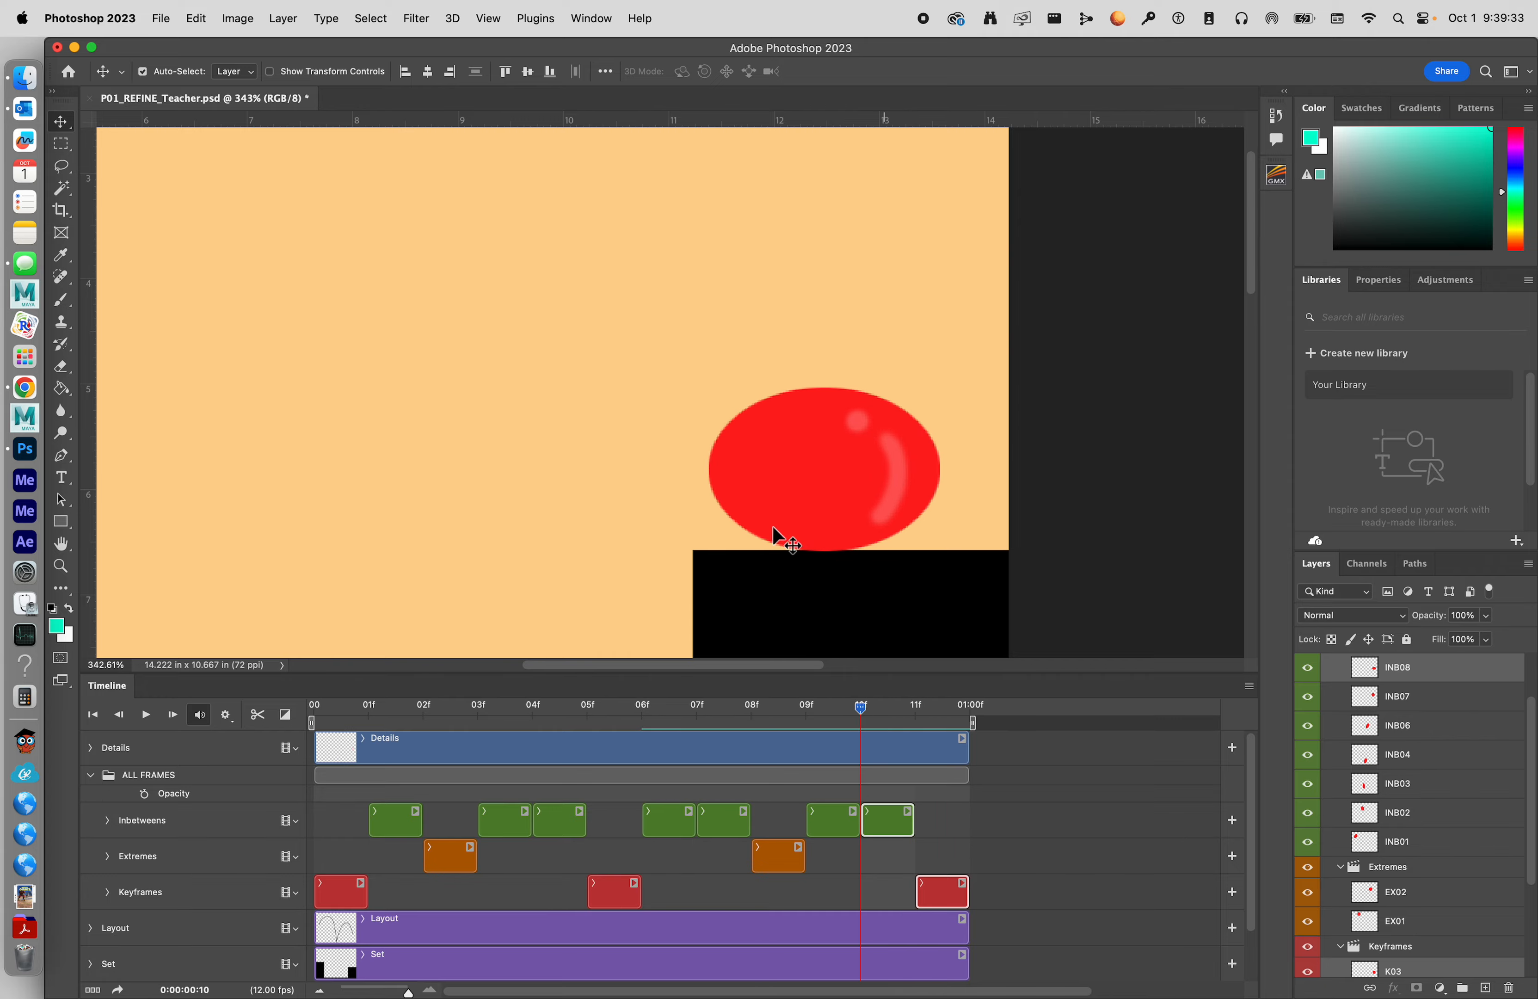
click(60, 565)
drag(802, 574, 1018, 526)
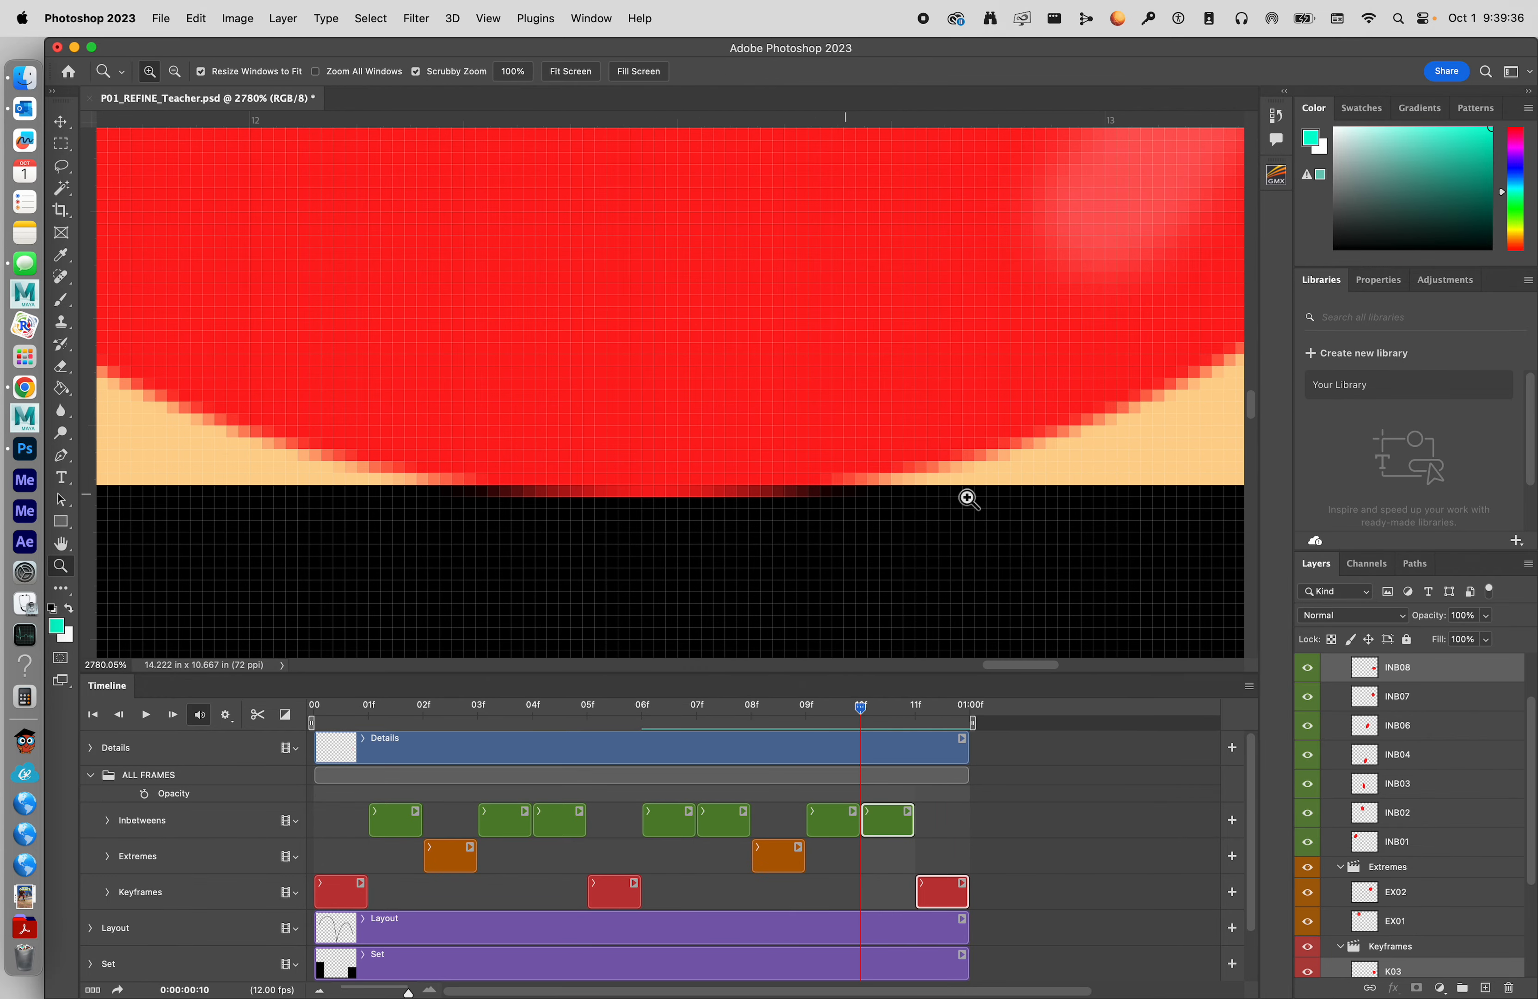
drag(789, 494, 724, 508)
drag(640, 545, 679, 536)
Step: Play the animation with the whole scene in view, stop it, and return to frame 00
click(145, 714)
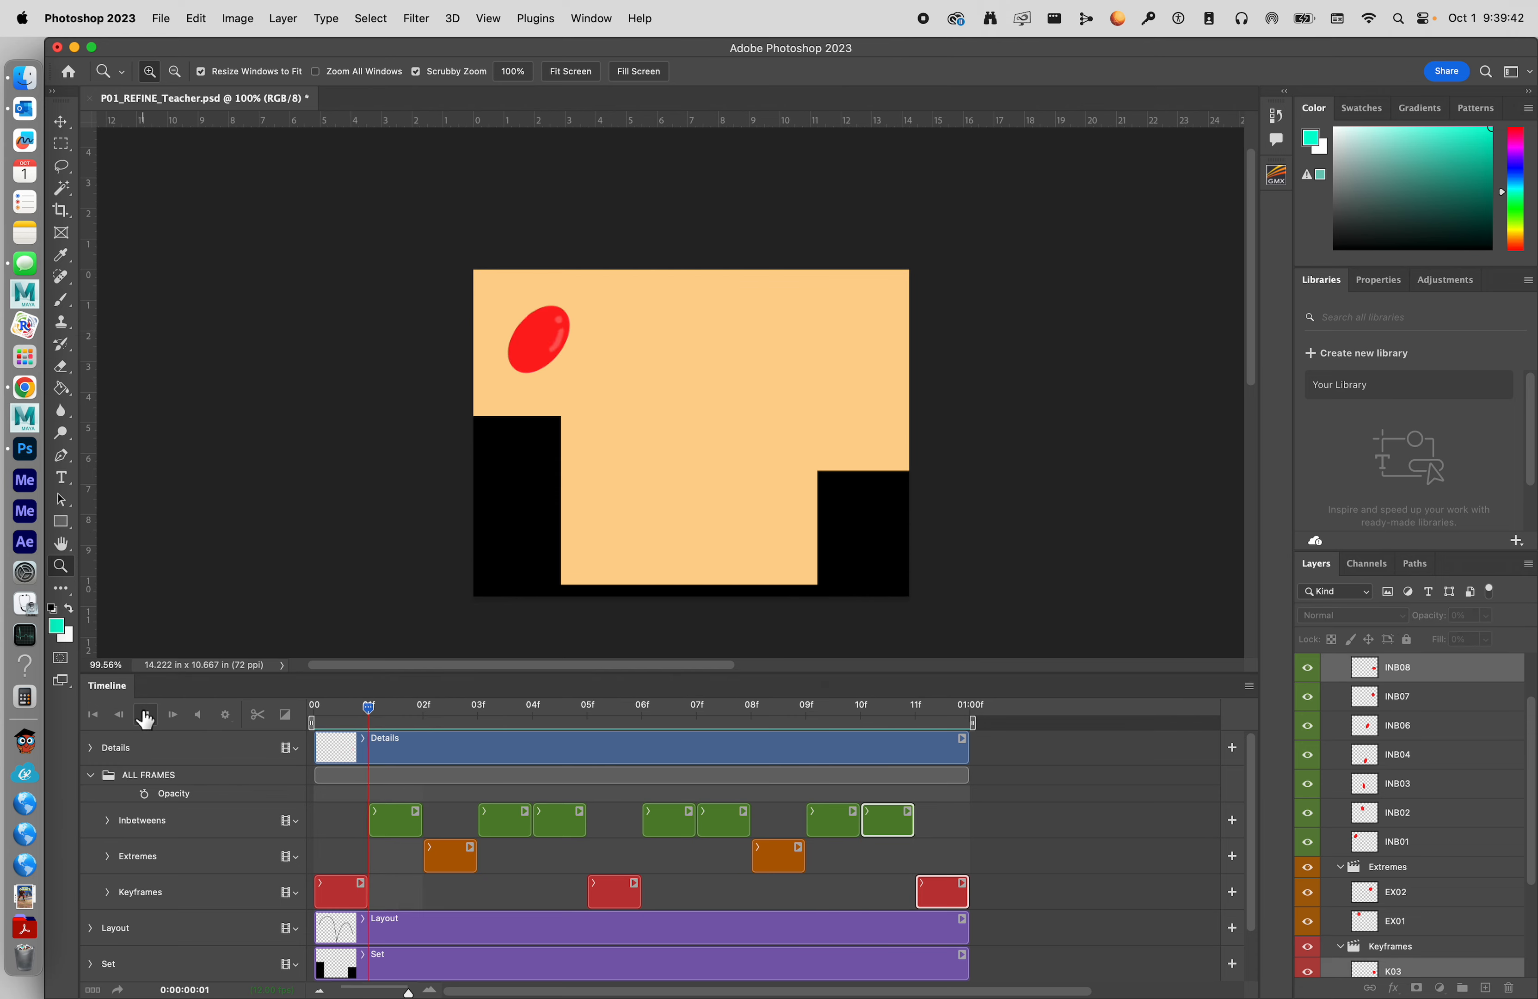
click(145, 714)
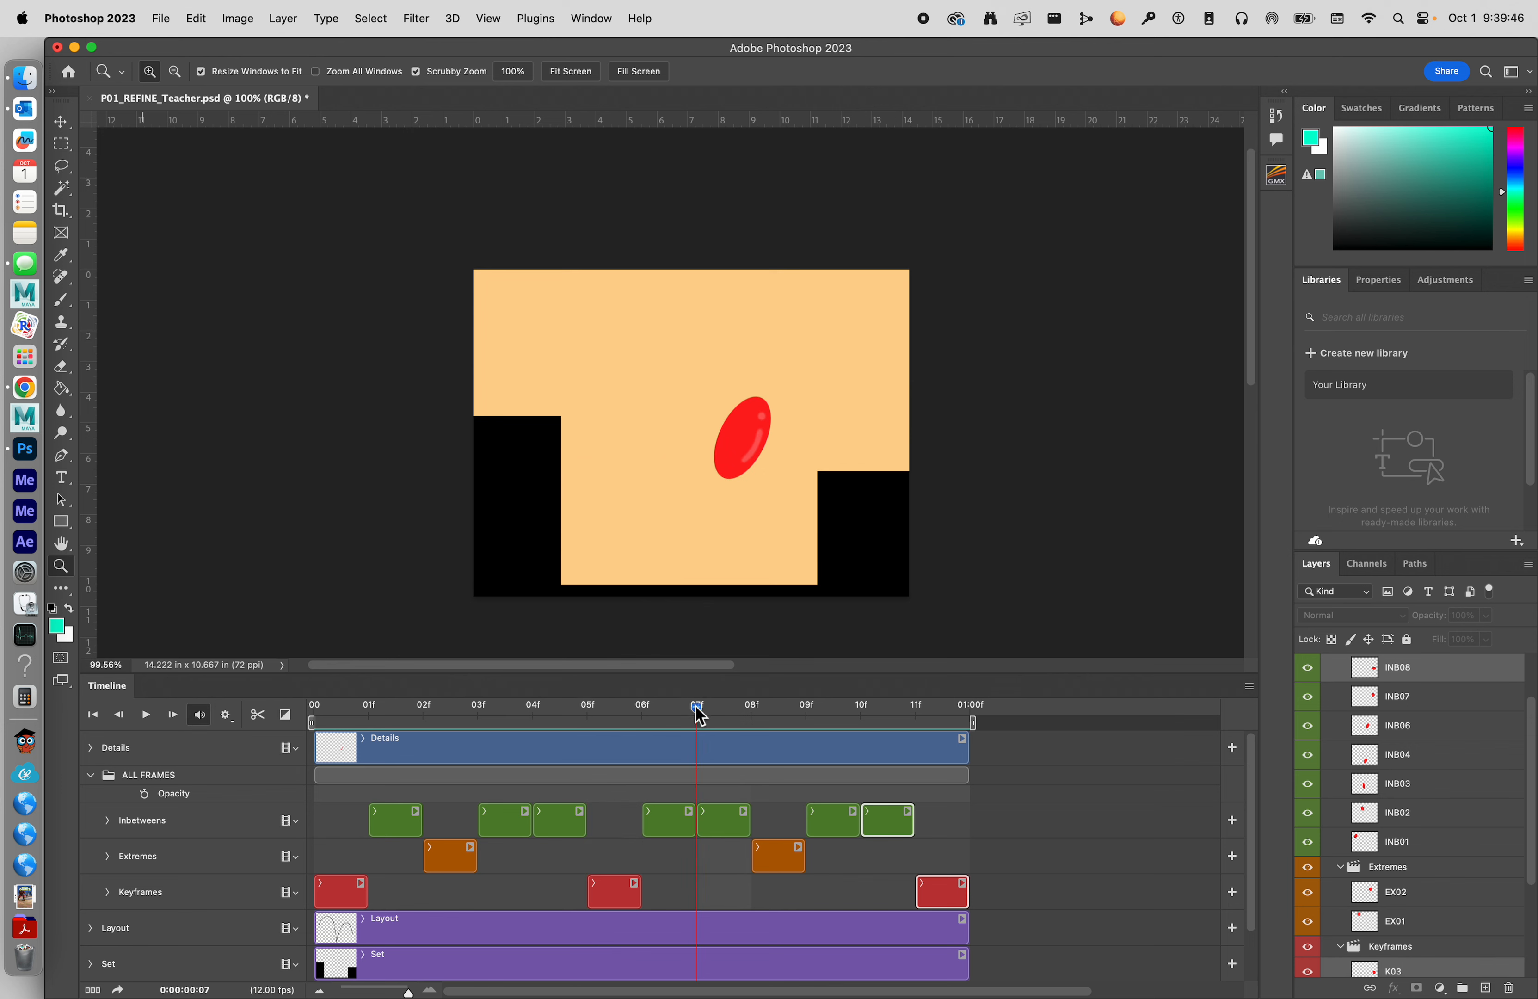
drag(699, 713, 314, 710)
Step: Collapse the Inbetweens, Extremes and Keyframes groups inside the ALL FRAMES group
scroll(1400, 752, up, 2)
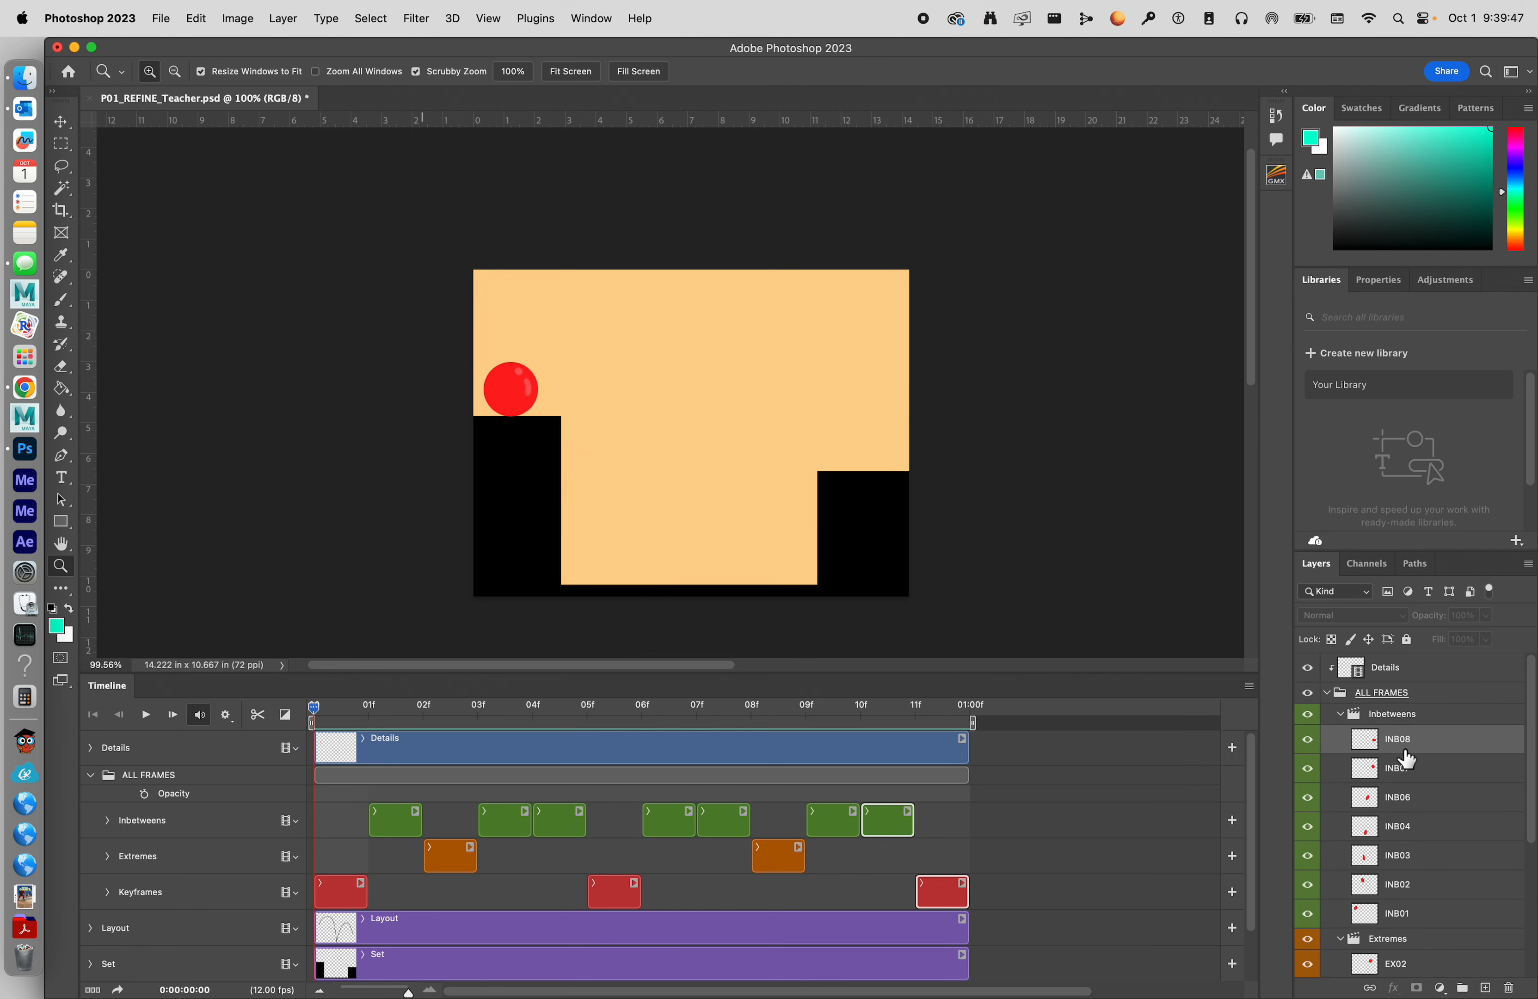
click(1328, 693)
click(1327, 692)
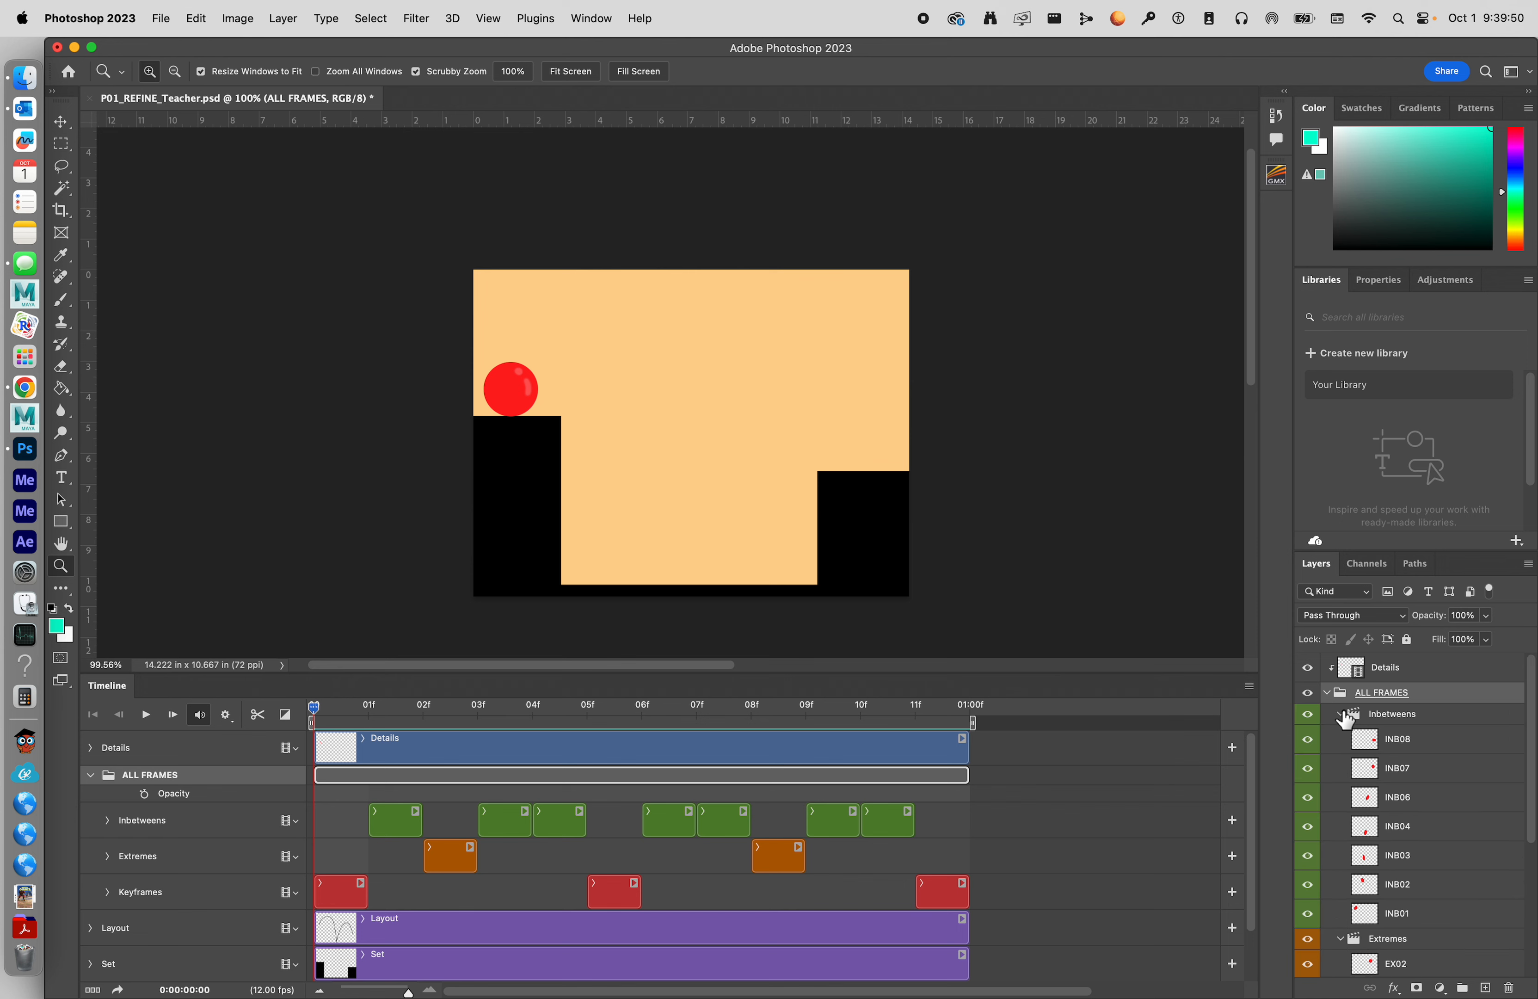
click(1343, 738)
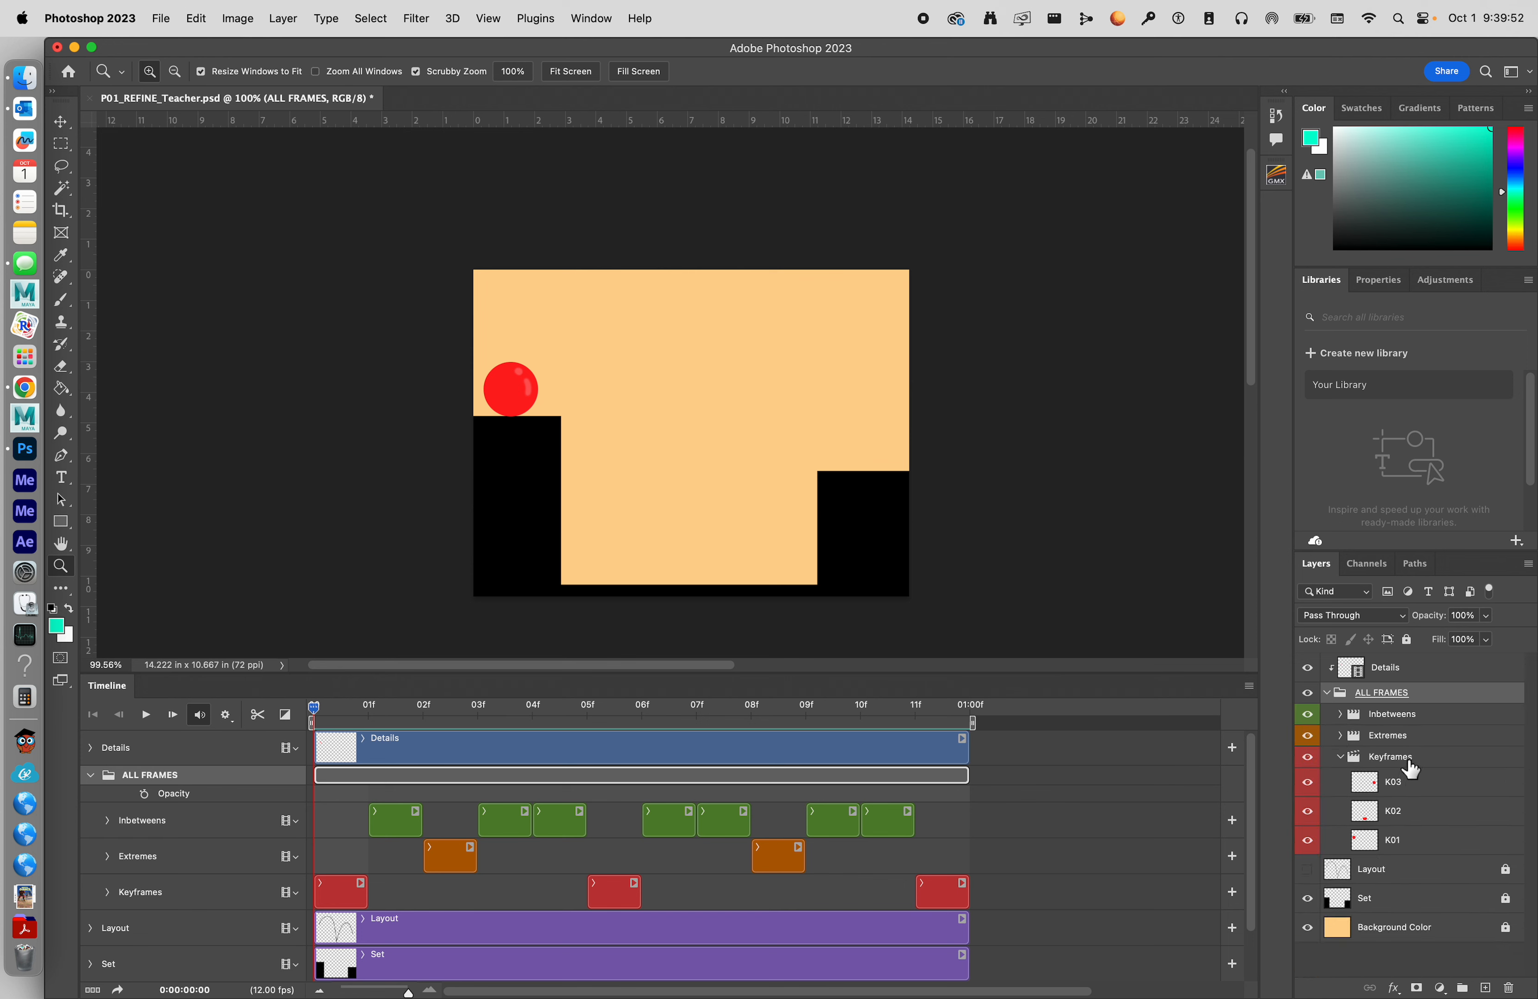
click(1340, 757)
Step: Select the Keyframes, Extremes and Inbetweens groups together, and collapse and select their parent ALL FRAMES group
click(1422, 762)
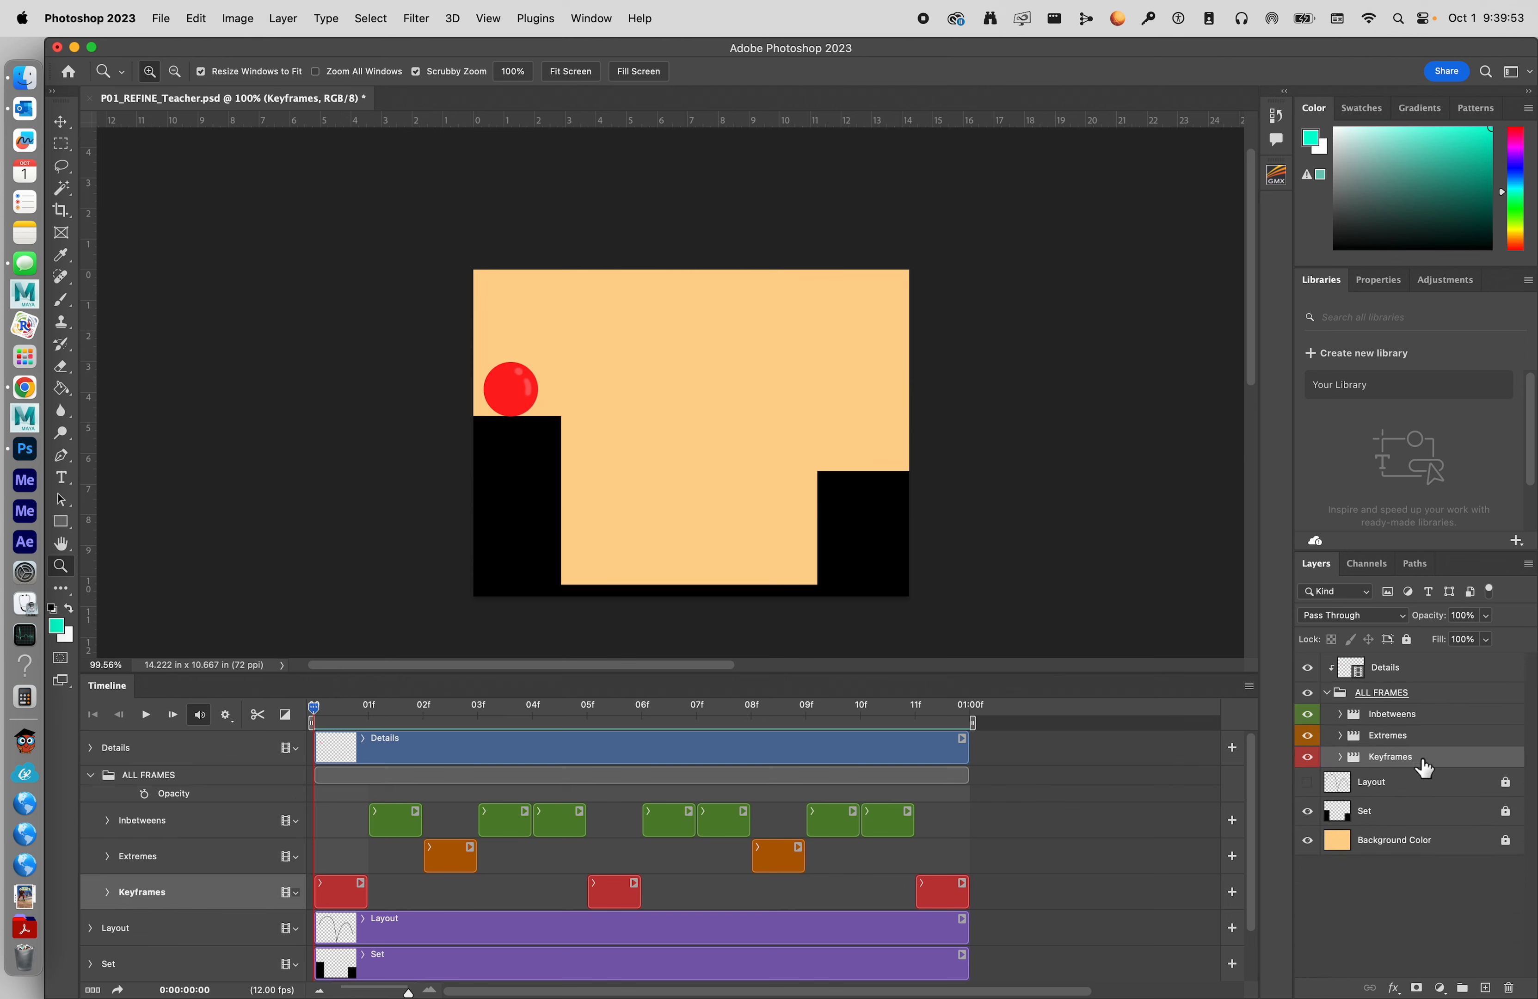
shift+click(1416, 740)
shift+click(1416, 715)
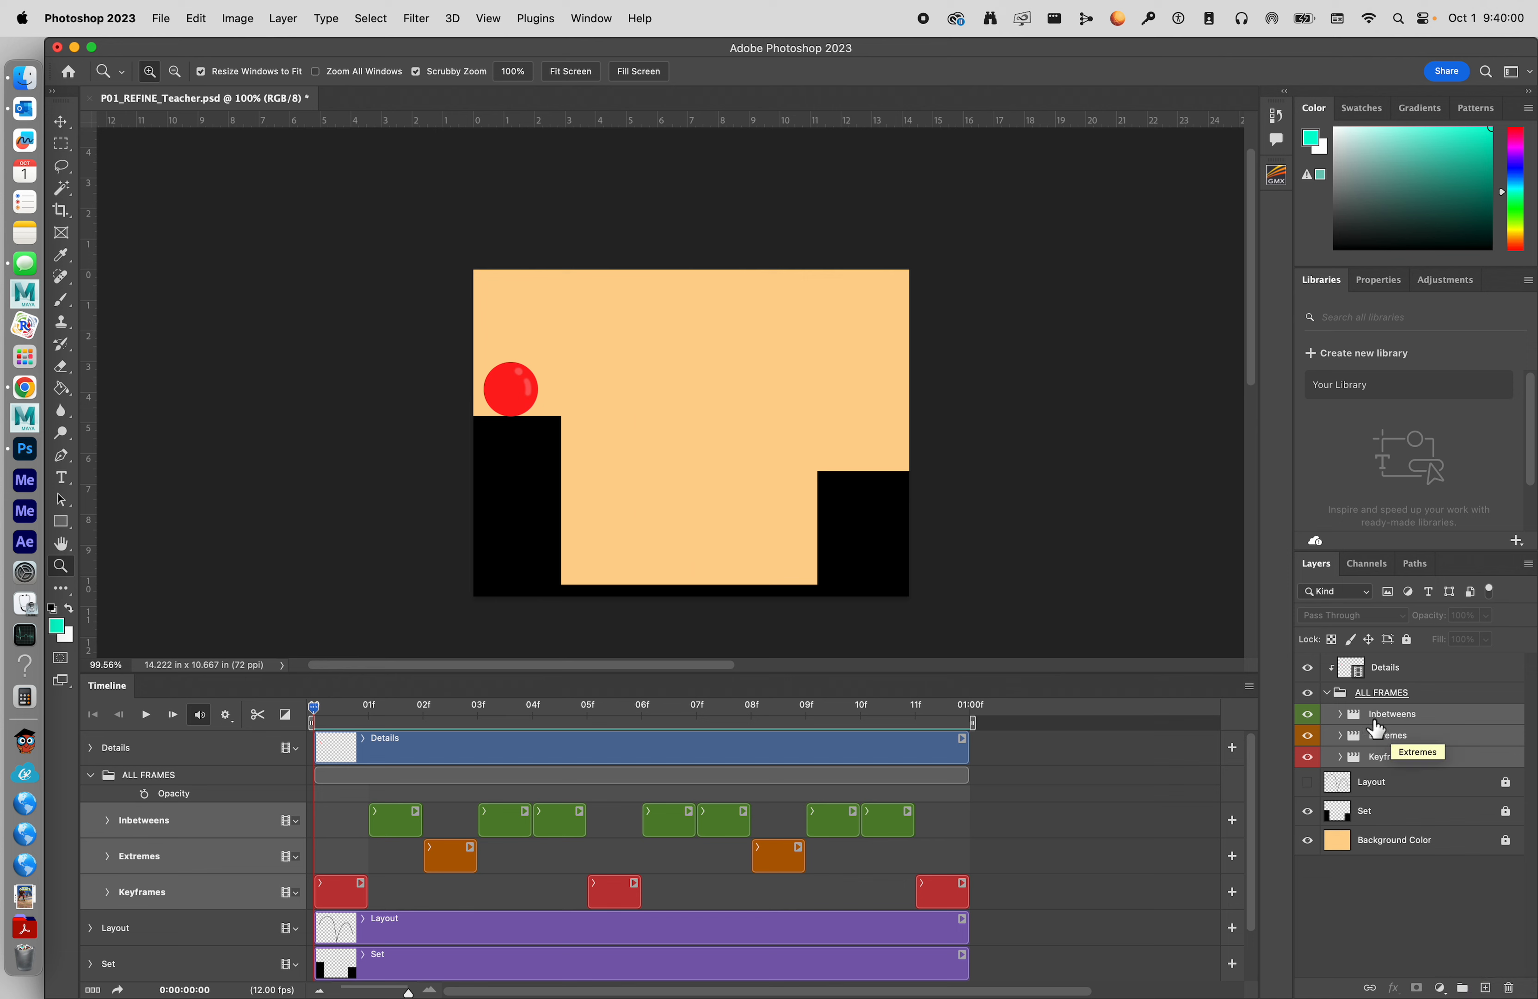
click(1328, 693)
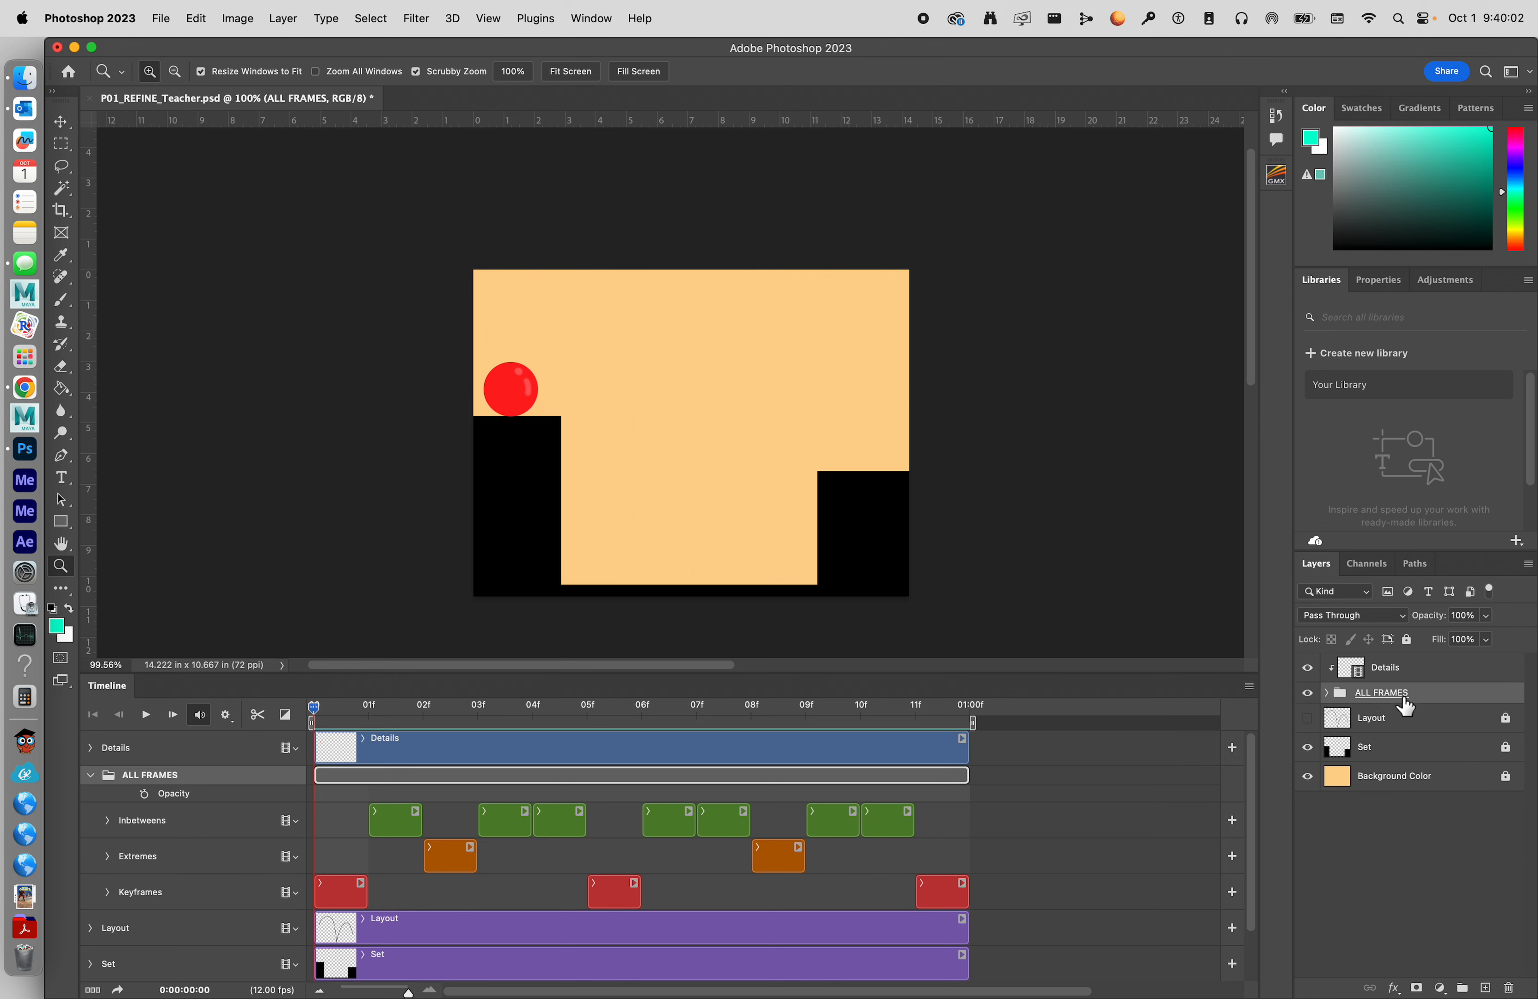
Step: Briefly hide and show the ALL FRAMES group, and view the available video layer commands
click(1309, 693)
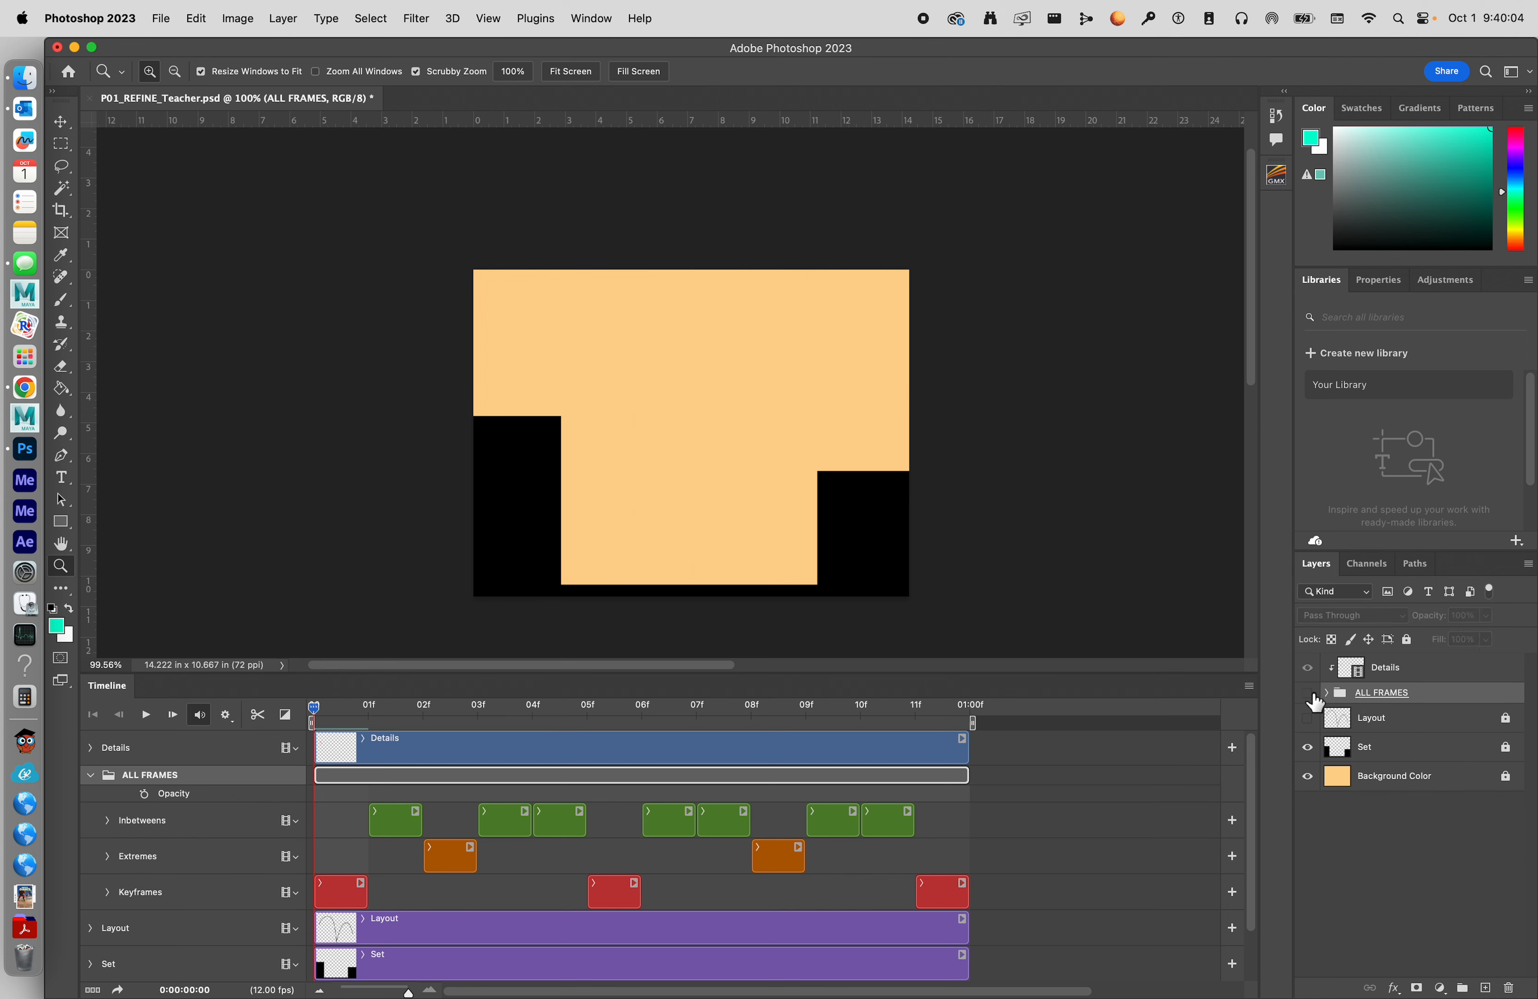
click(1310, 693)
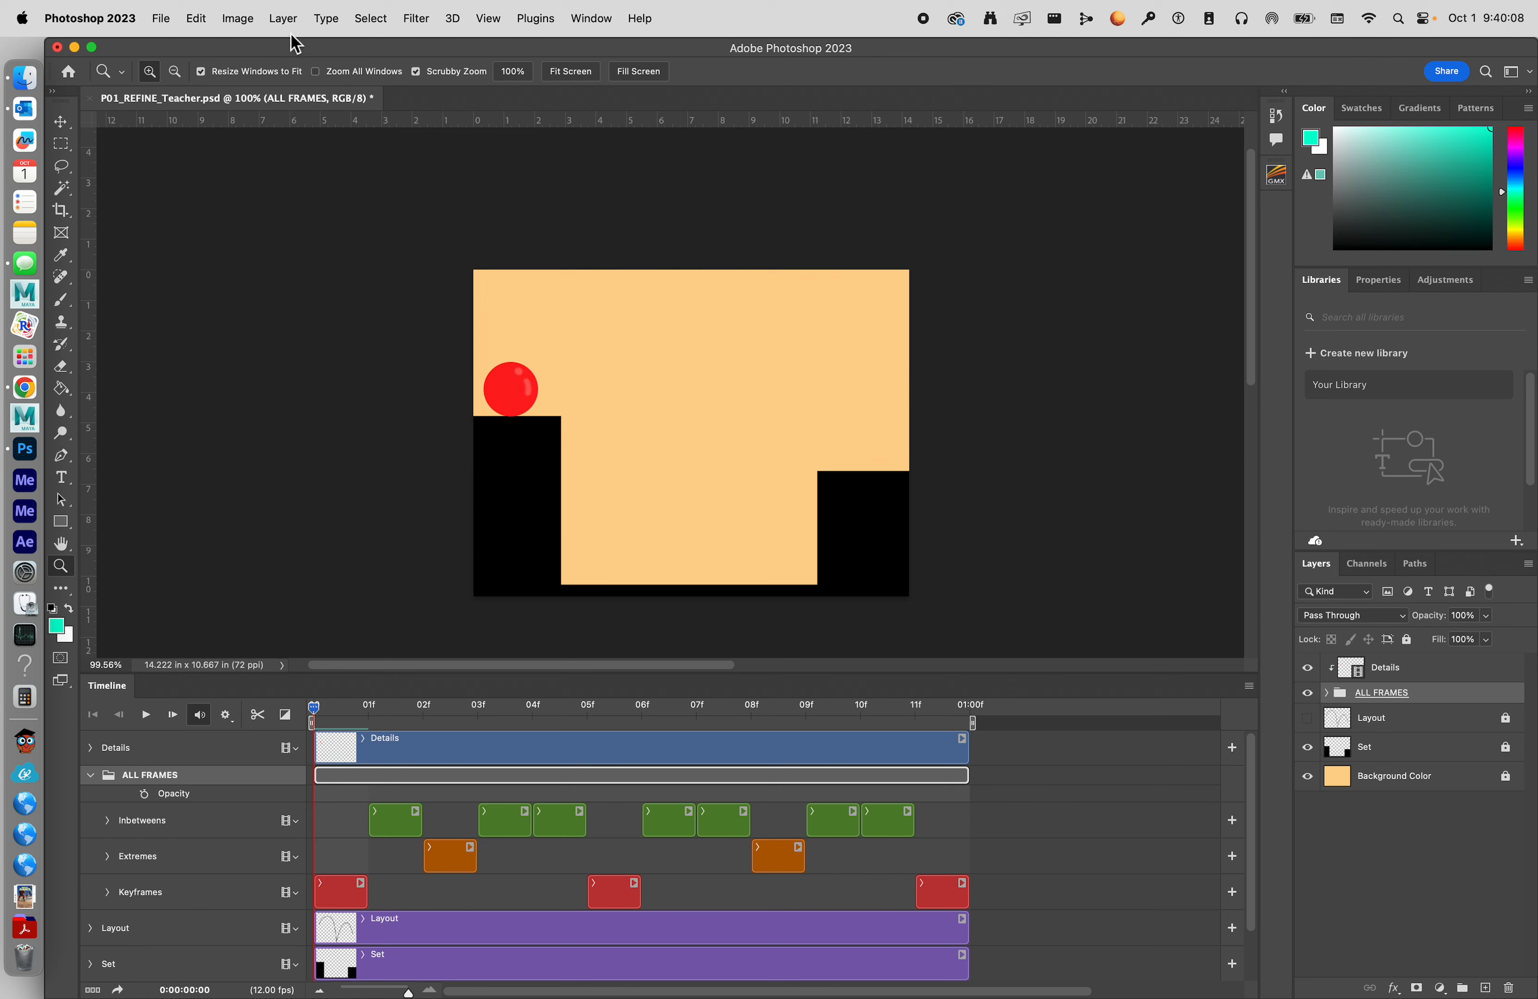
click(283, 18)
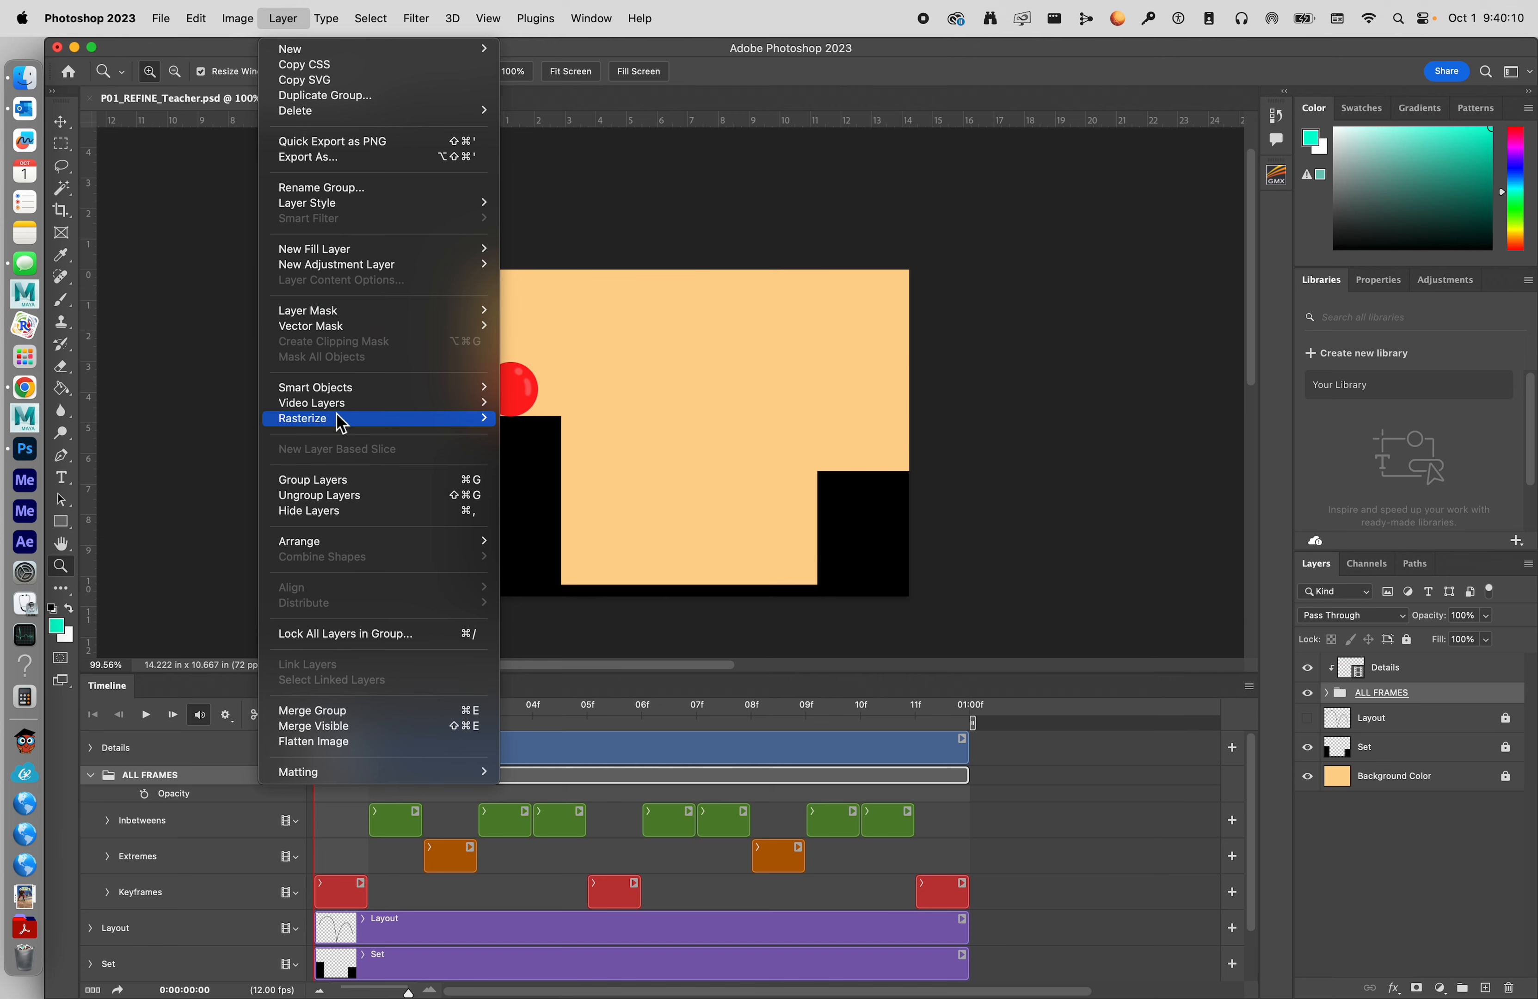
mouse_move(338, 406)
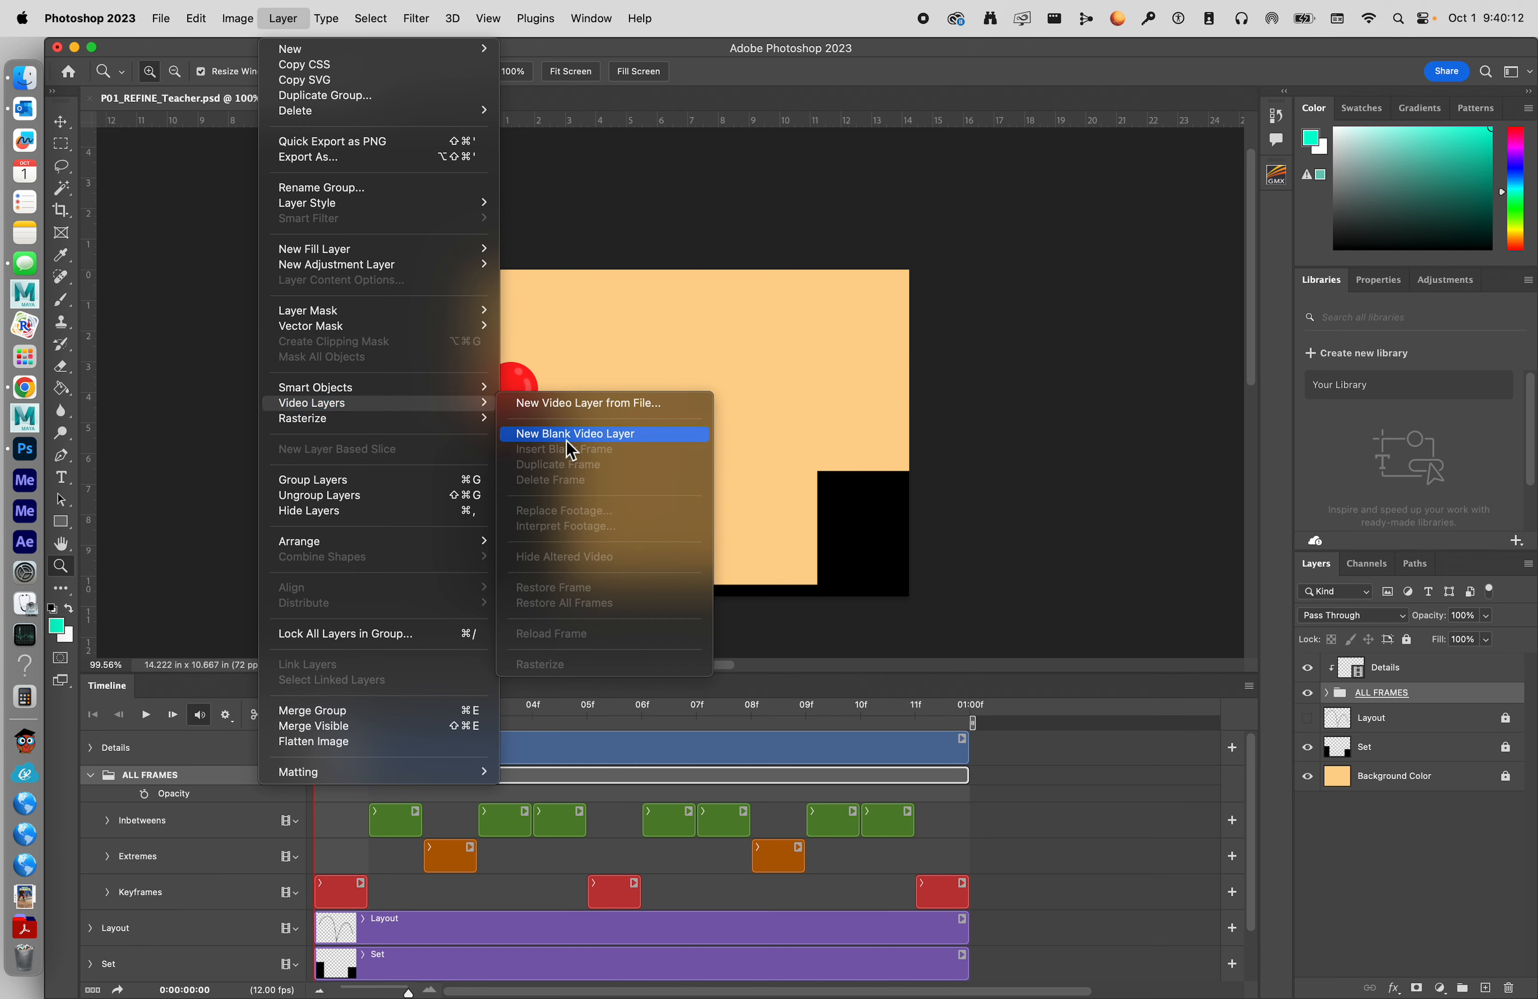
Step: Select the Details layer and sample the ball's highlight color at frame 00 for the Brush tool
click(1387, 799)
click(1404, 670)
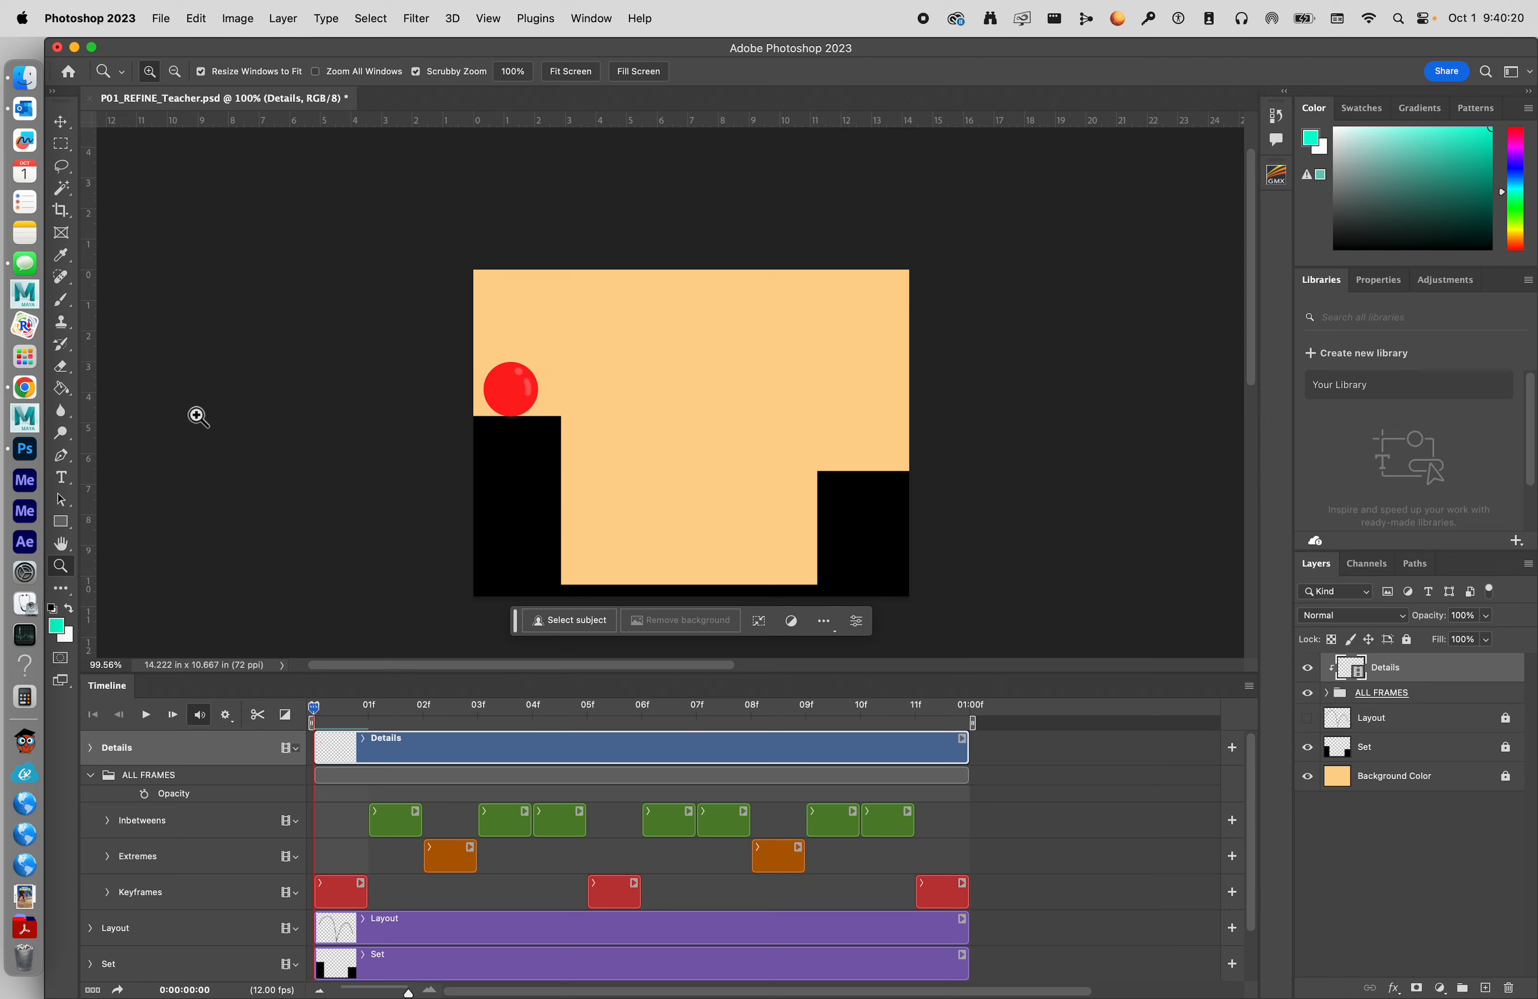
drag(503, 385, 569, 433)
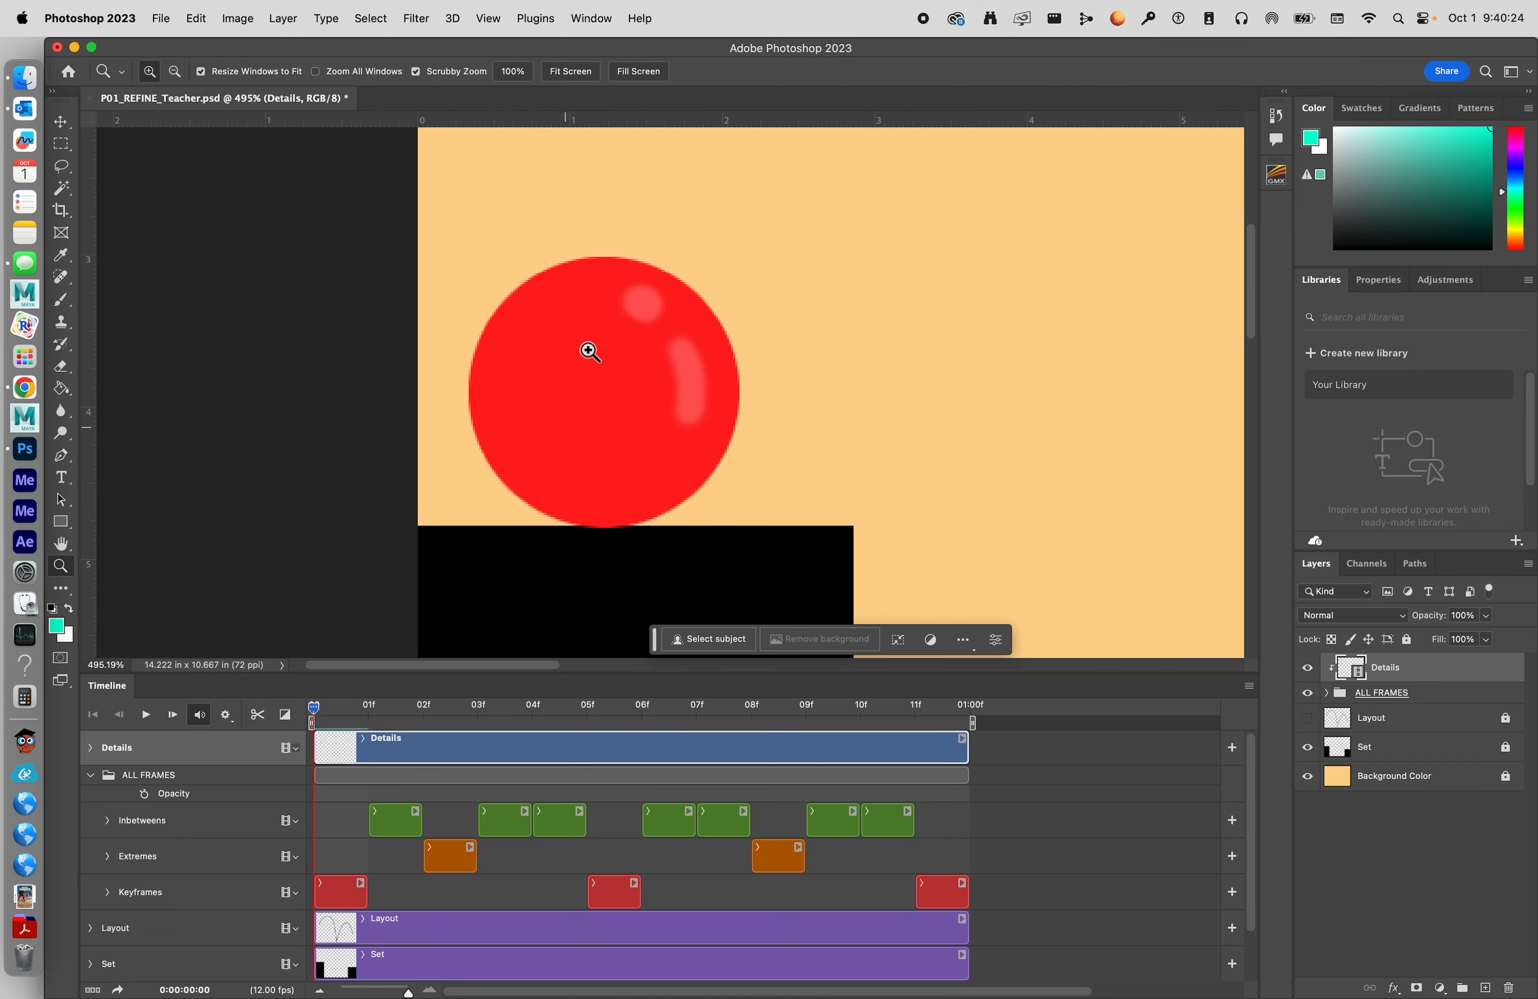
drag(587, 346, 652, 346)
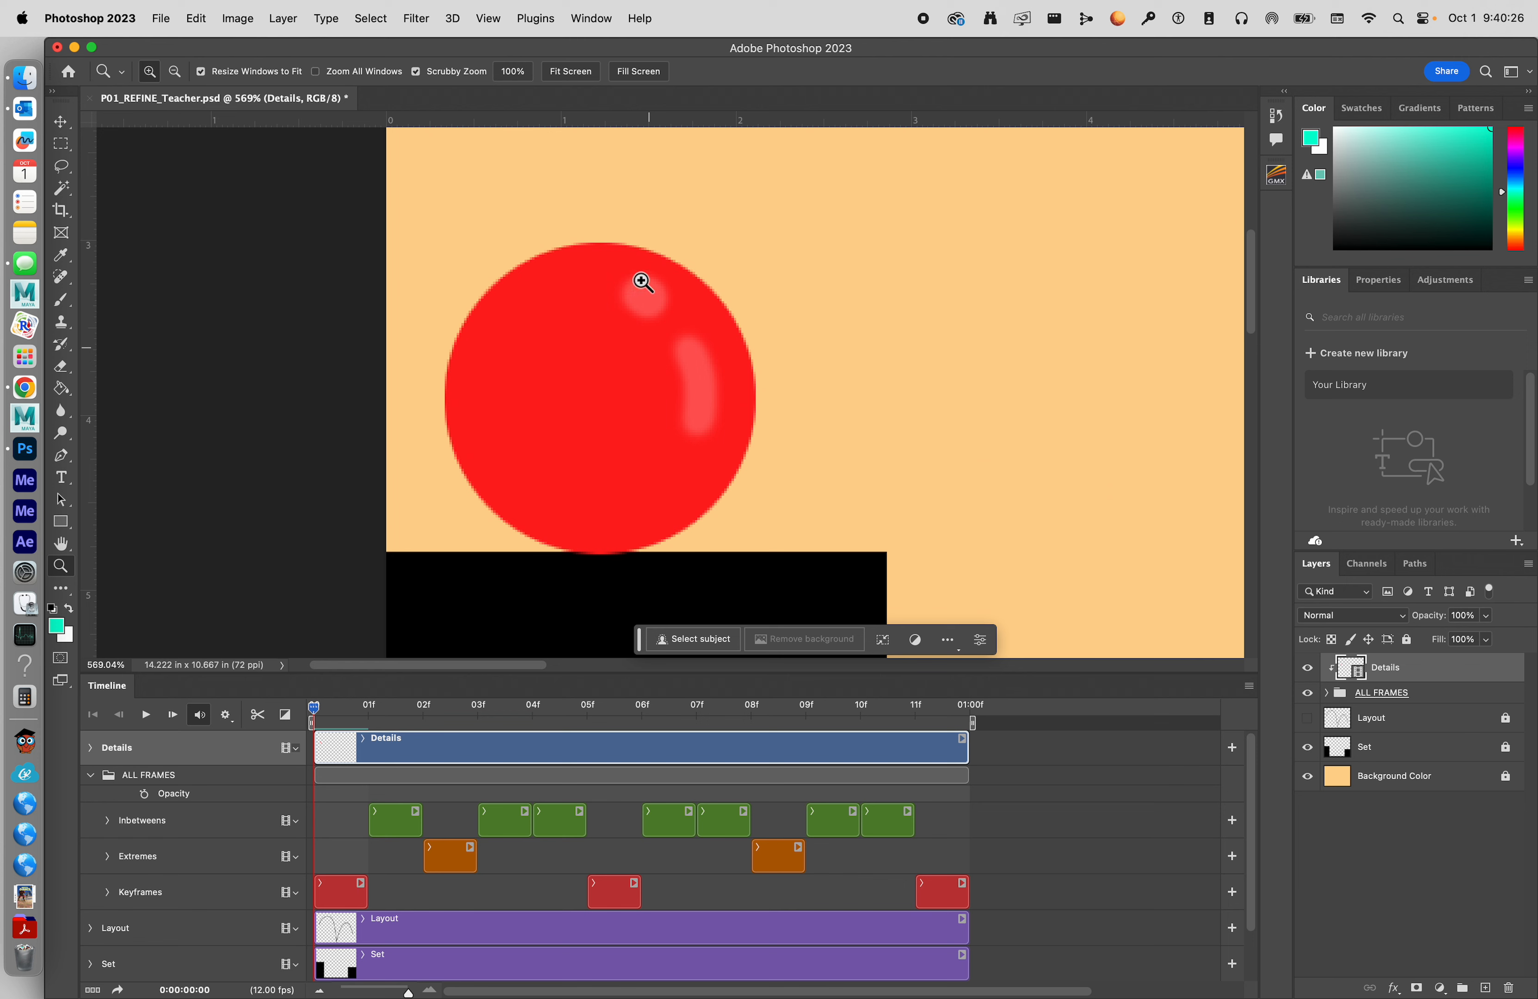
key(i)
click(653, 307)
key(b)
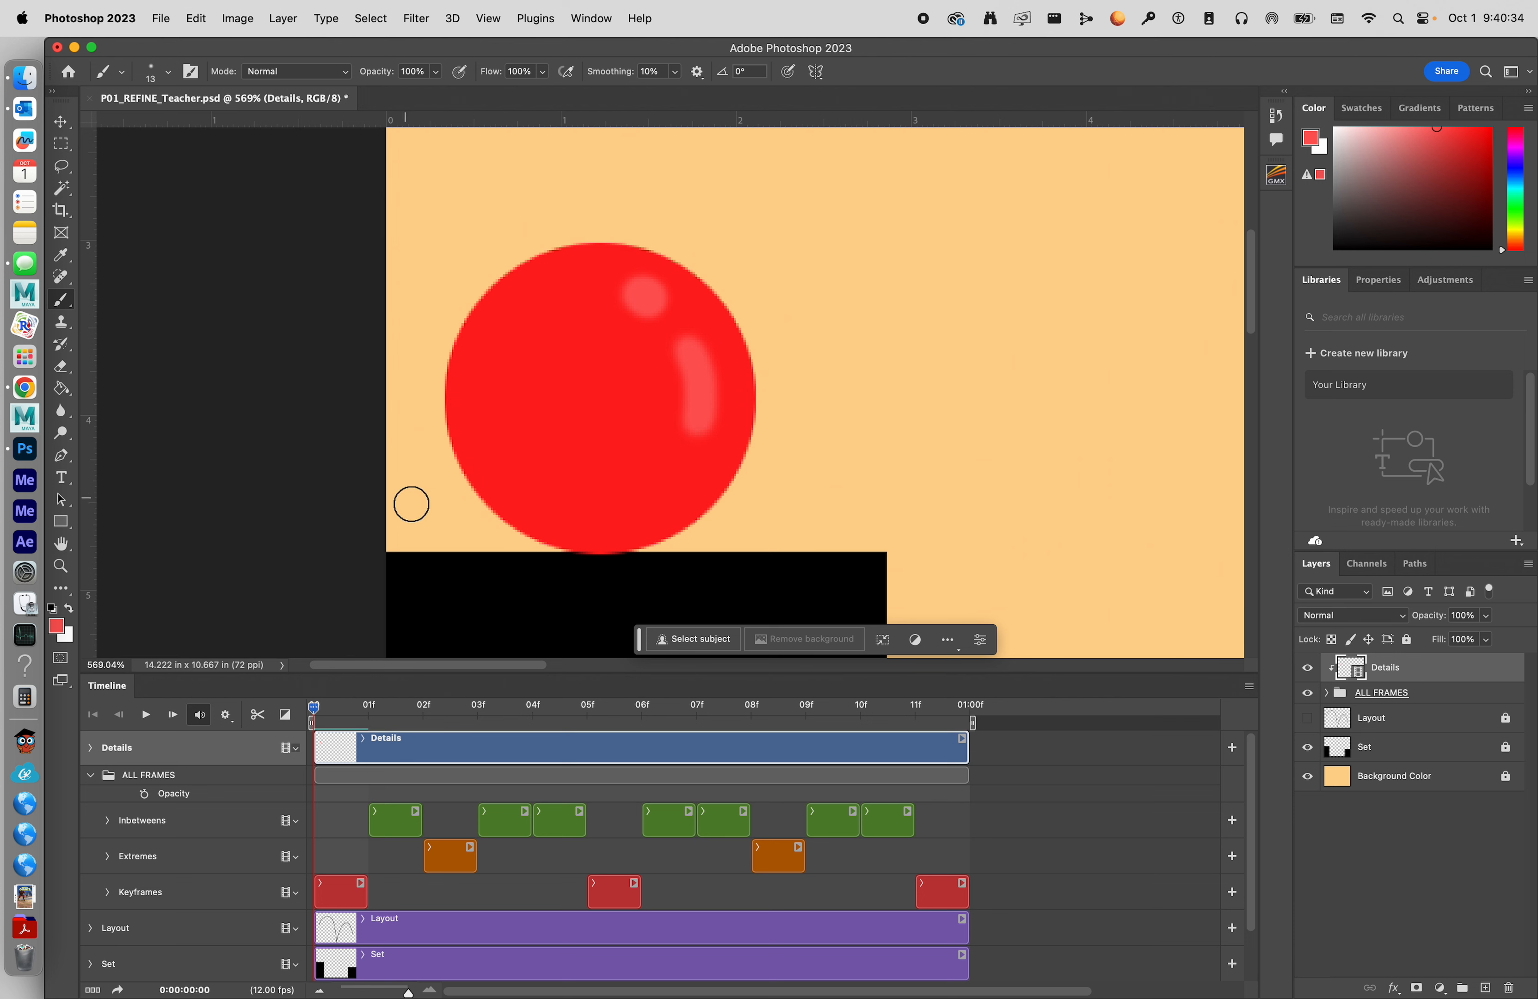
Step: Paint a horizontal stroke across the lower part of the ball on the Details layer and release its clipping mask
drag(410, 503, 1266, 506)
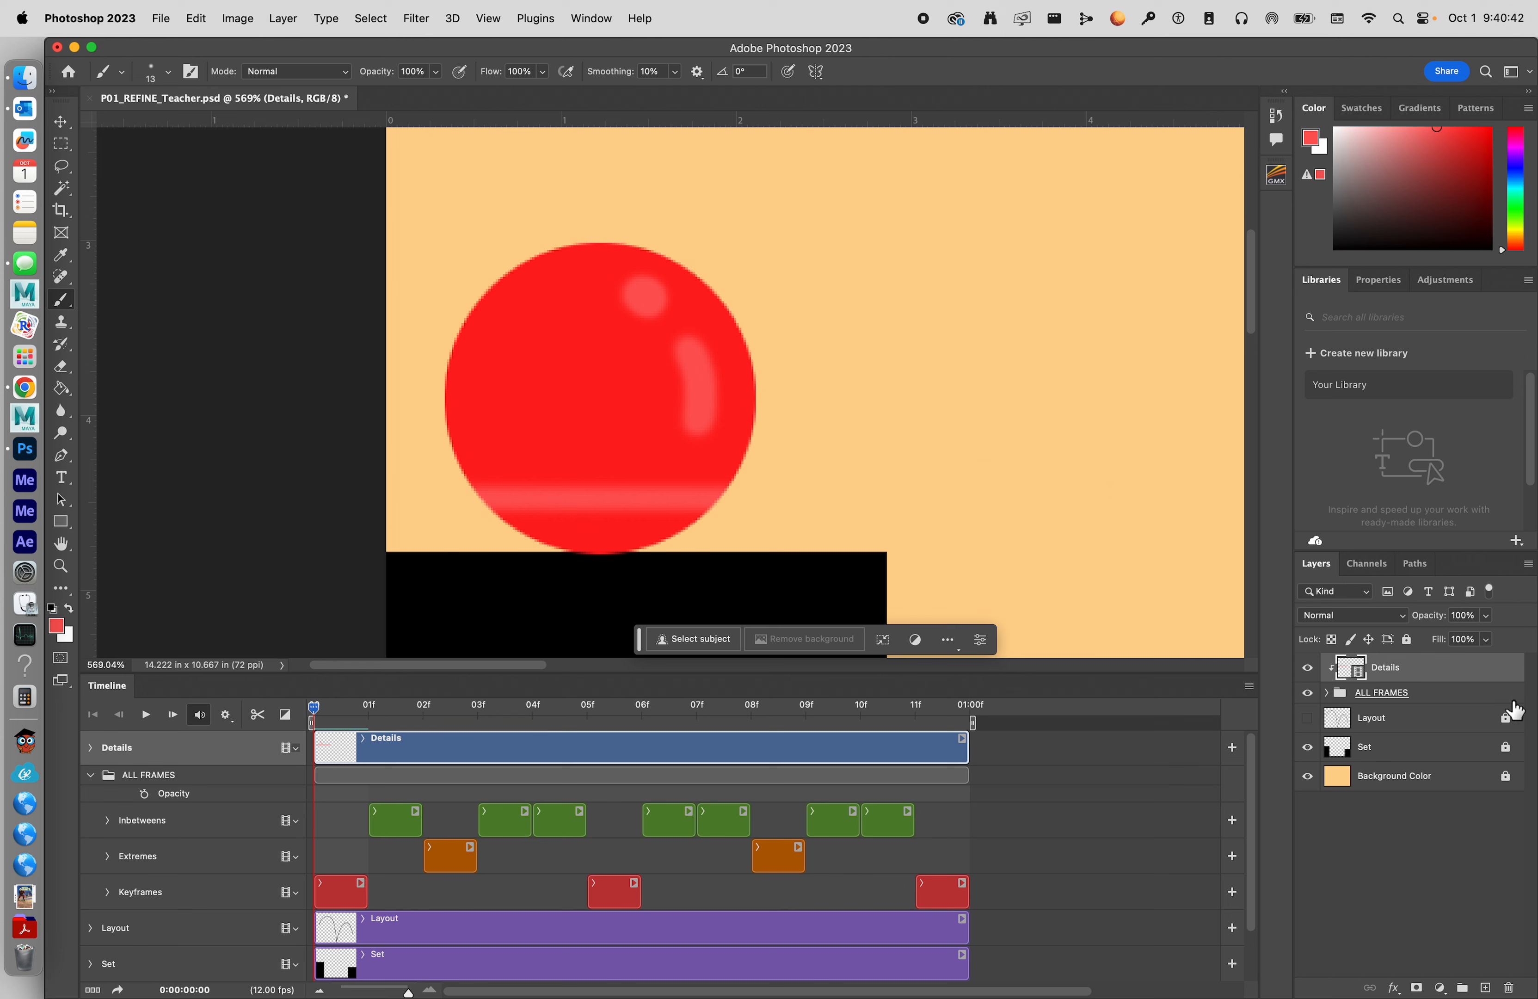
right_click(1419, 675)
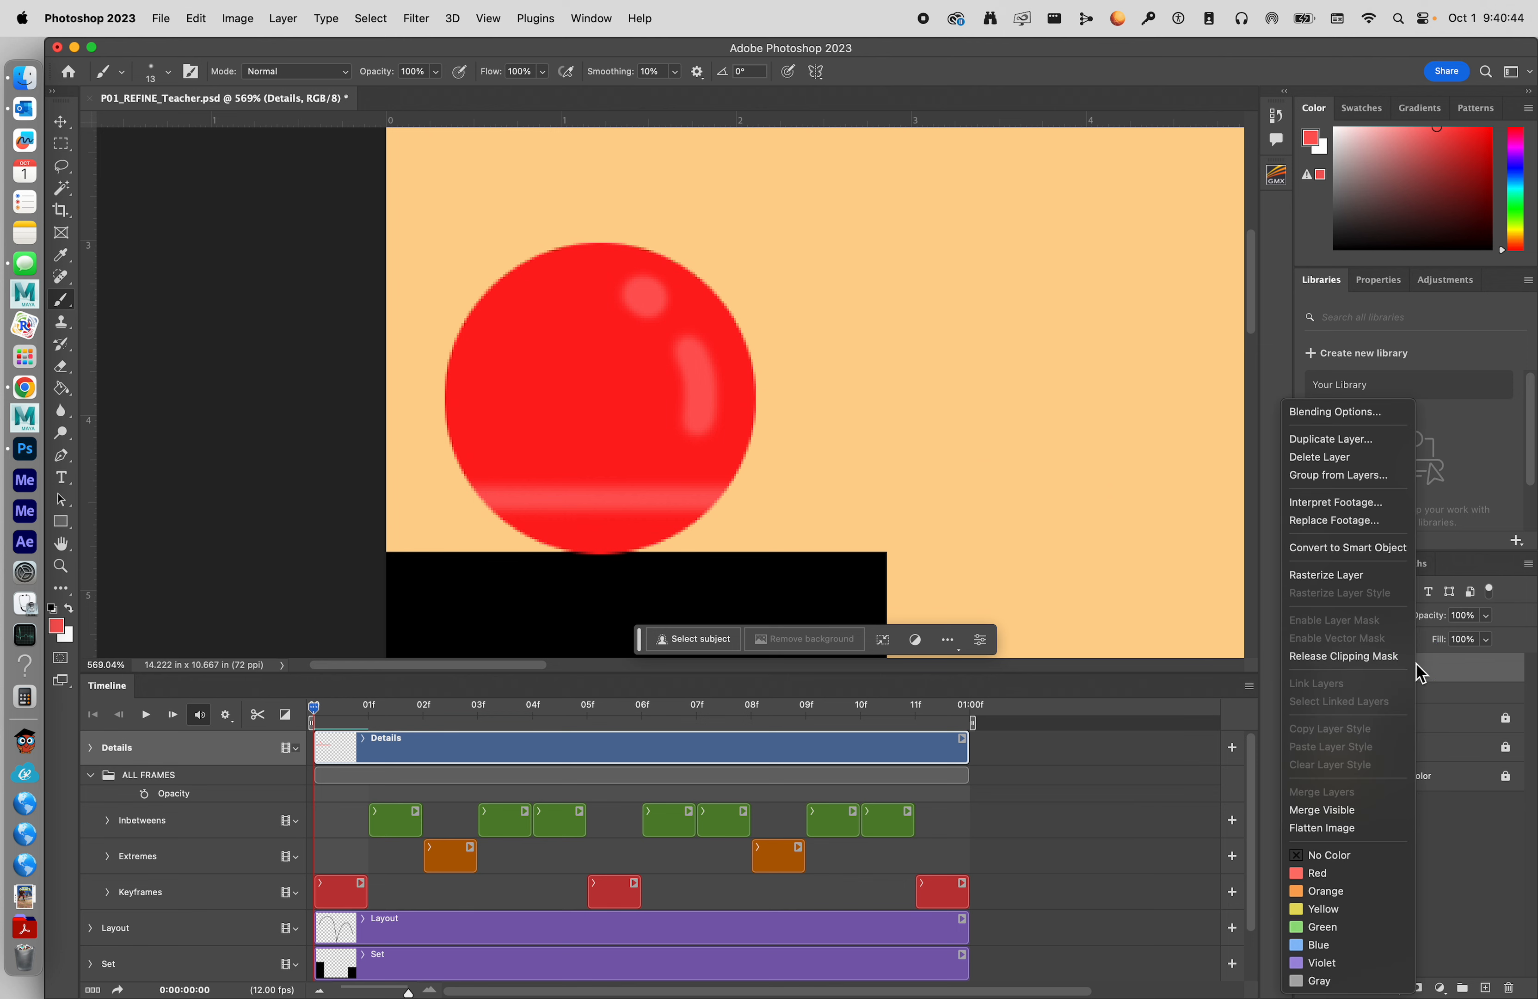
click(1391, 658)
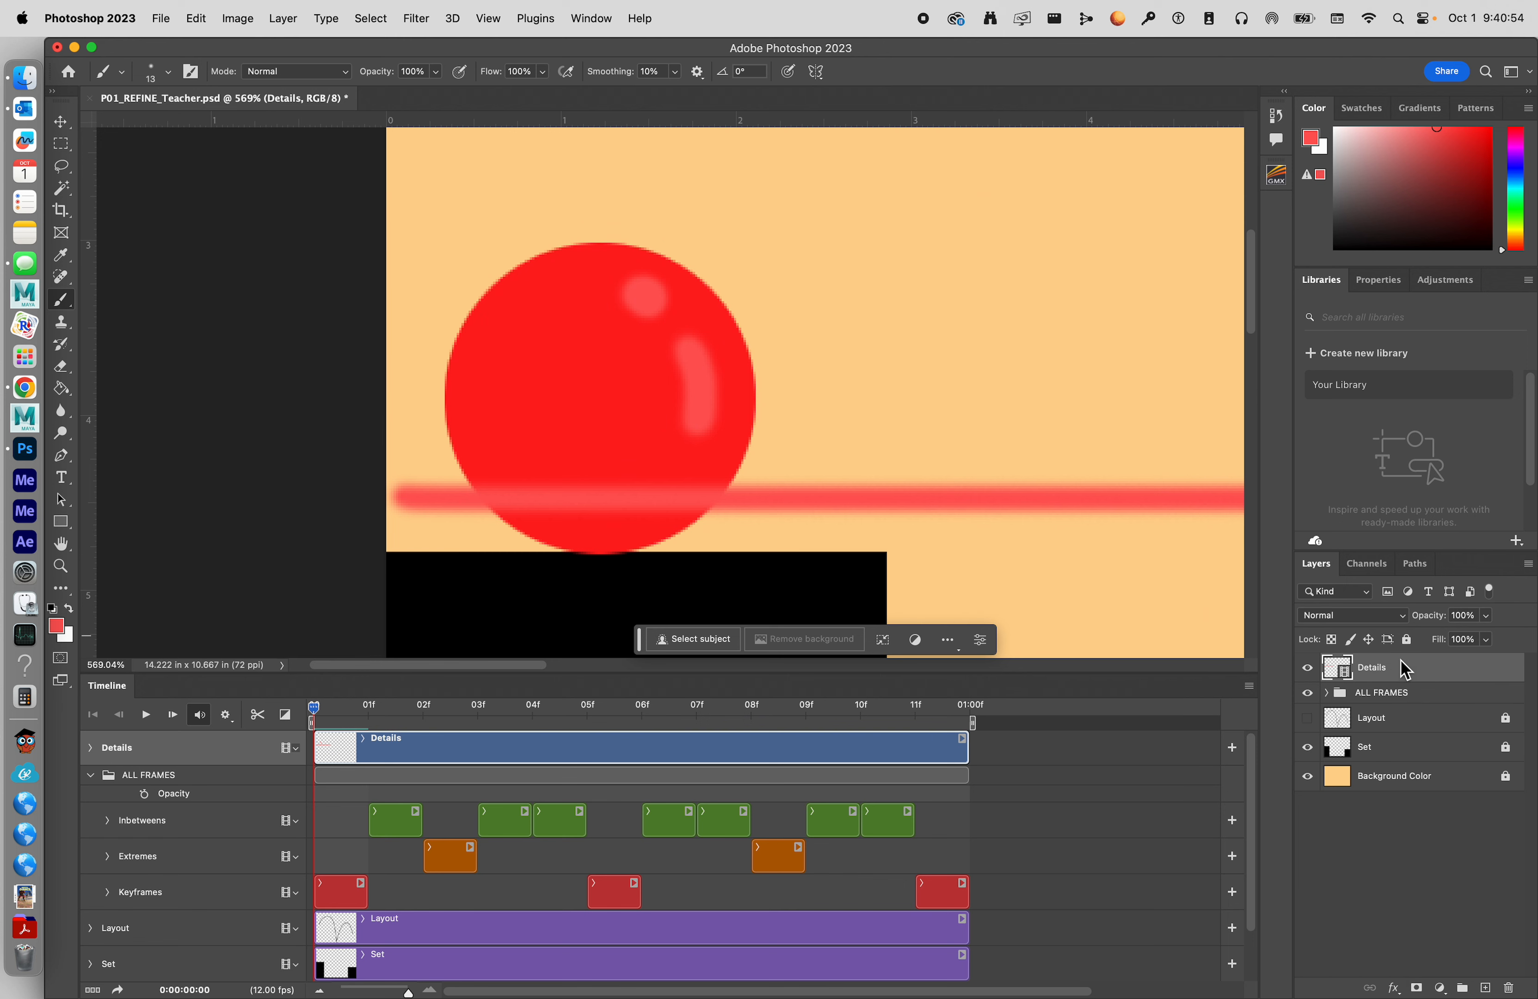
Step: Clip the Details layer to the ALL FRAMES group again
right_click(1404, 669)
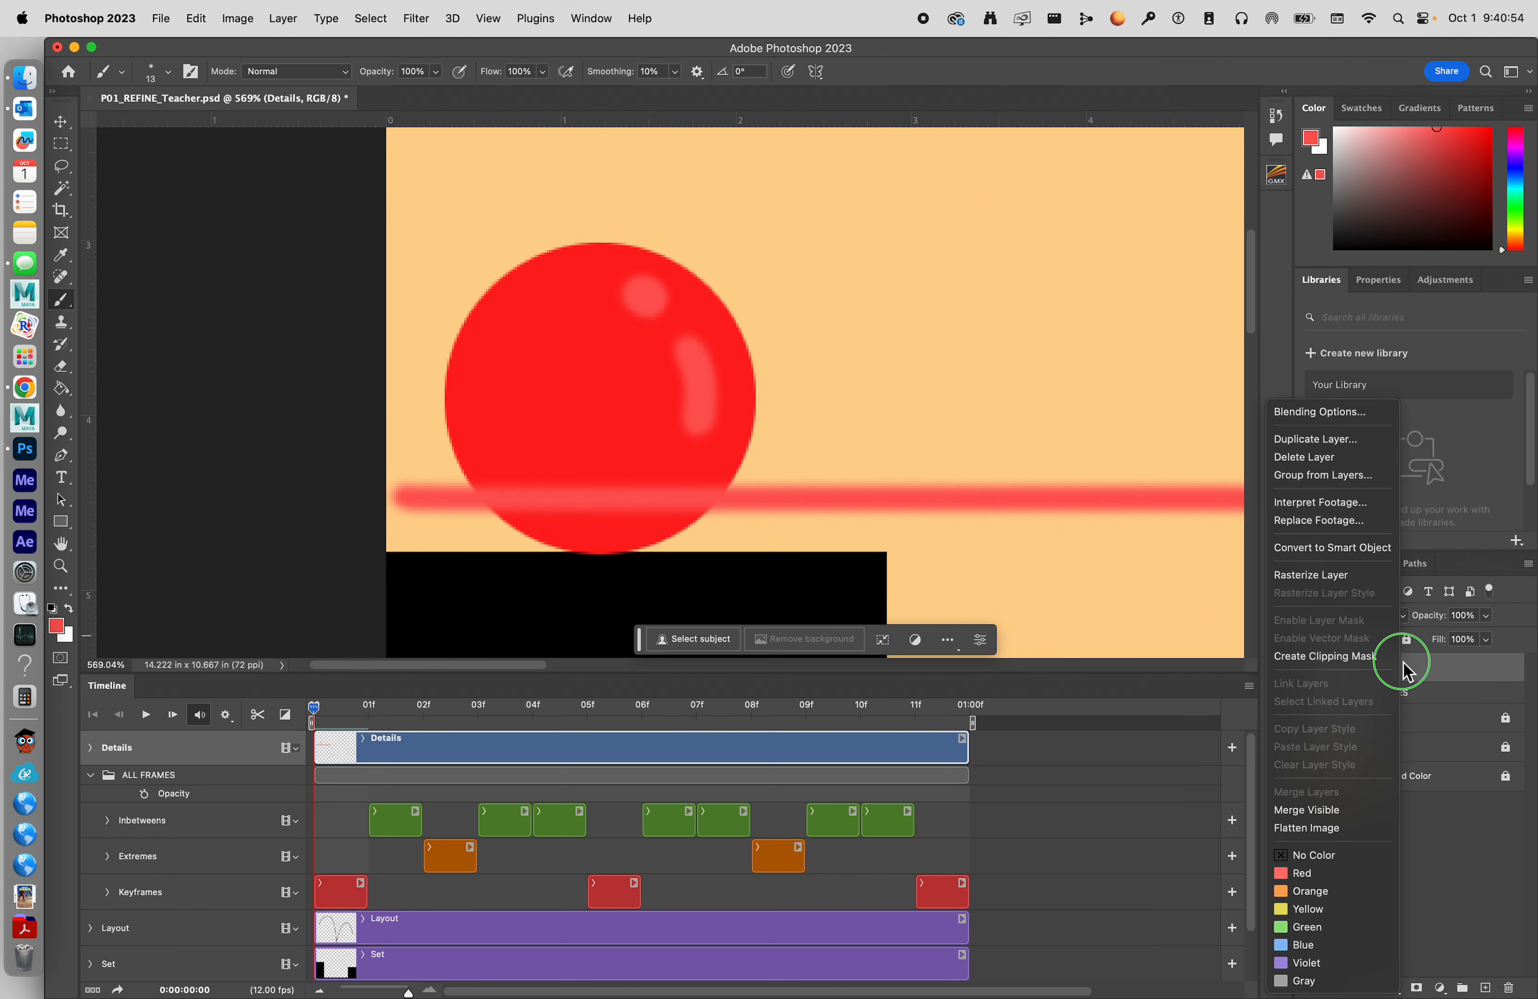
click(1365, 658)
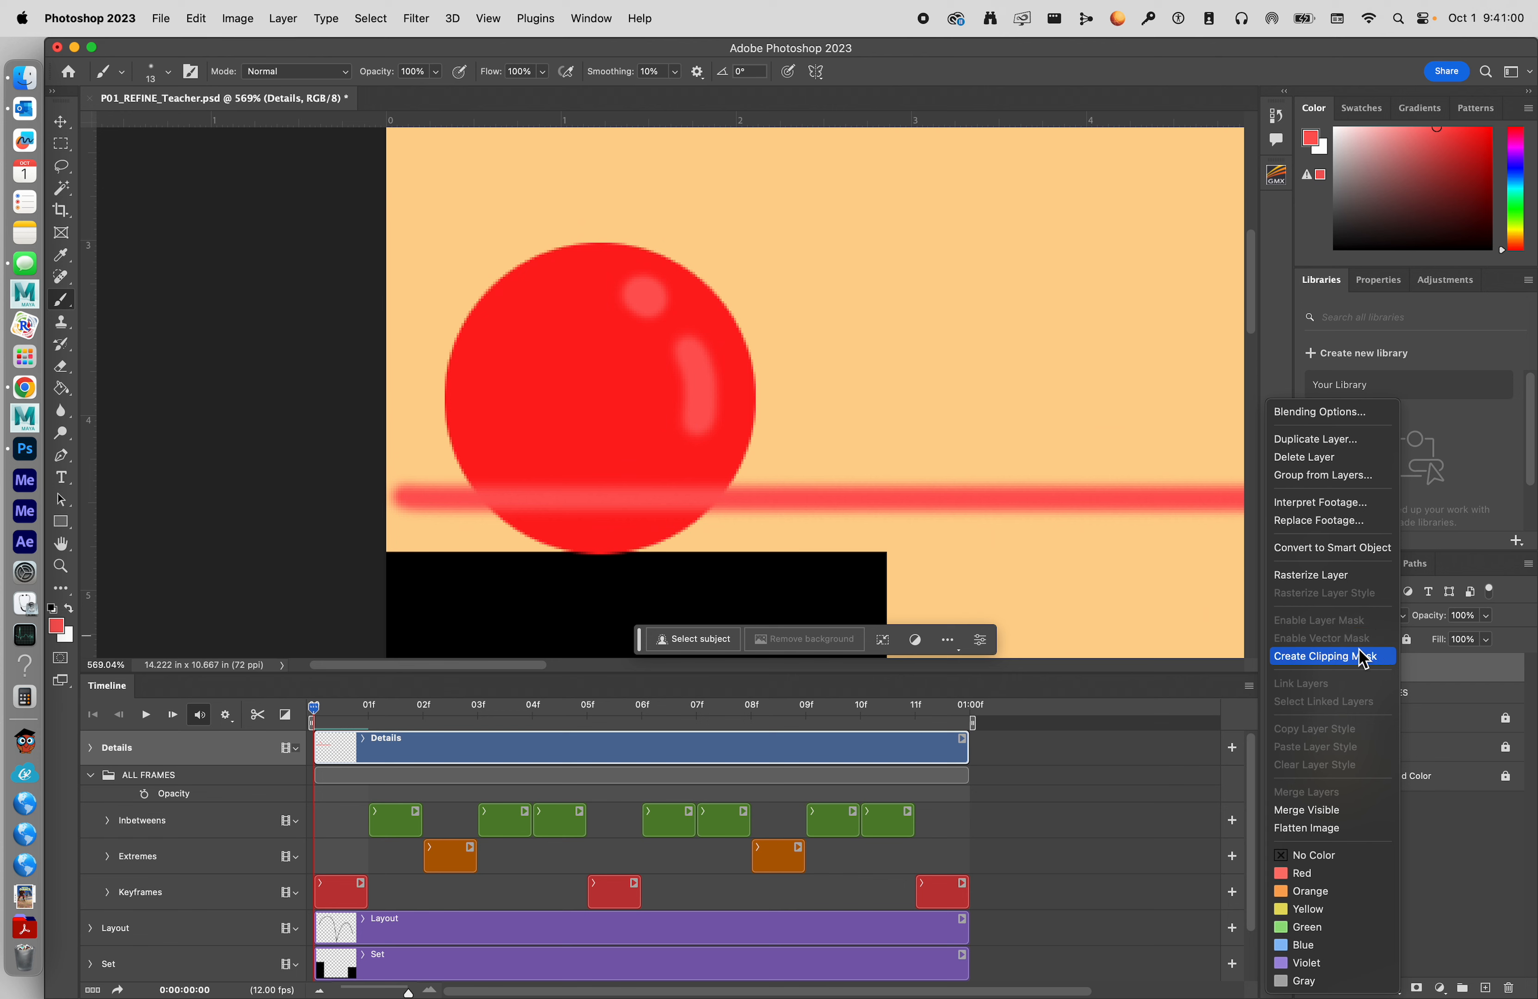
click(1364, 658)
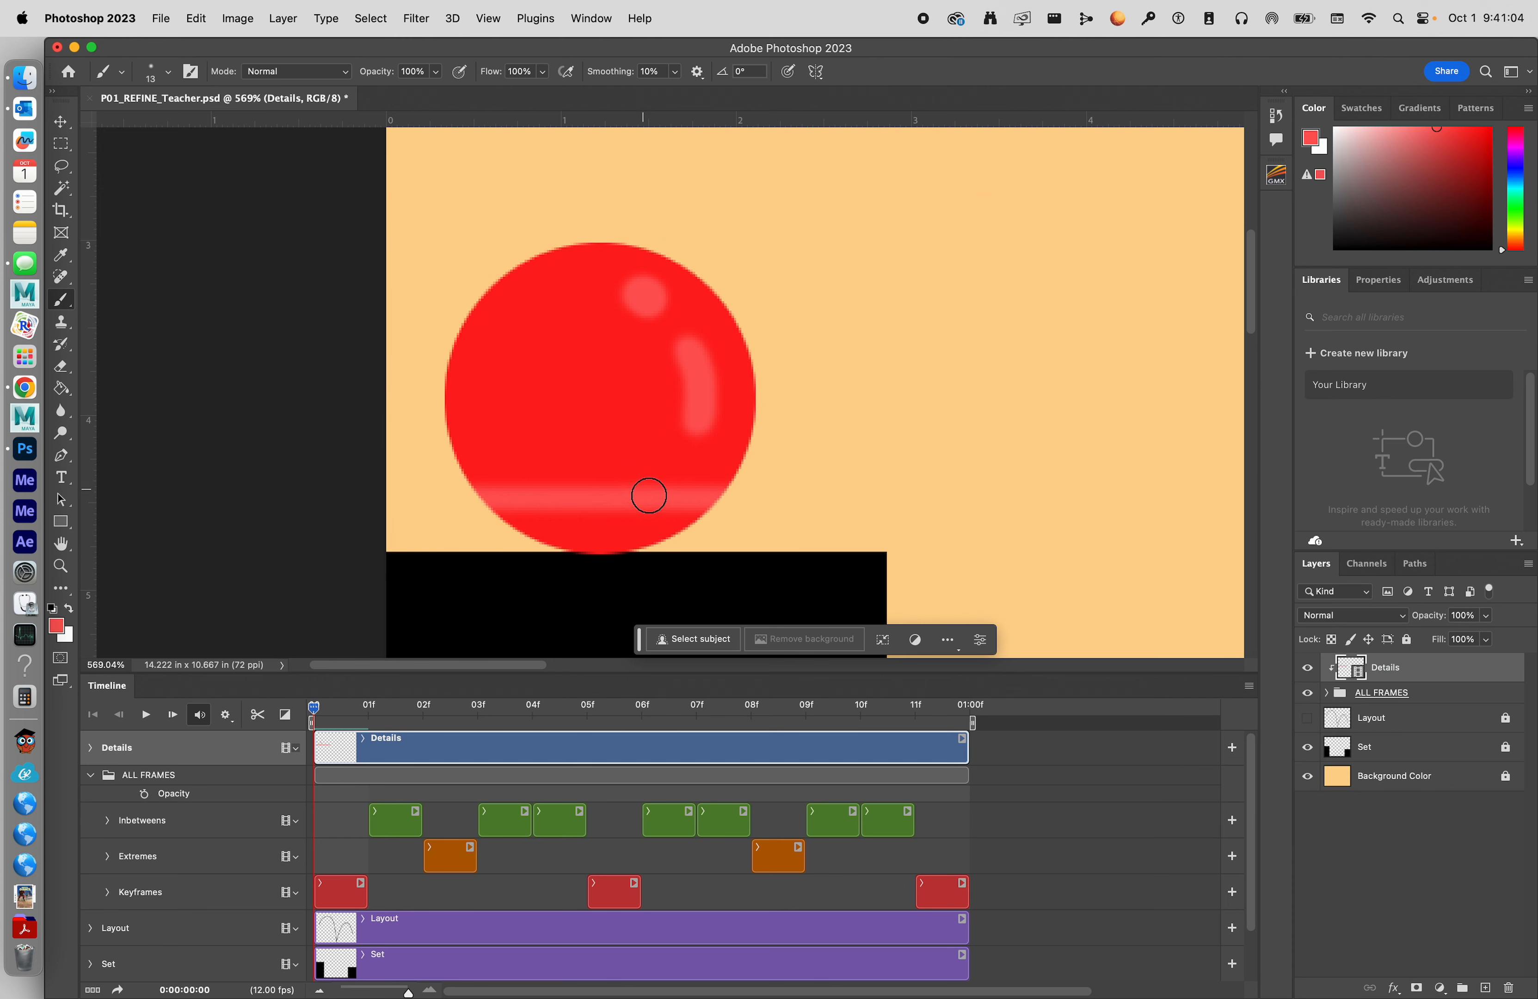
Step: Undo the clipping mask changes and the horizontal brush stroke on the Details layer
key(super+z)
key(super+z)
key(super+z)
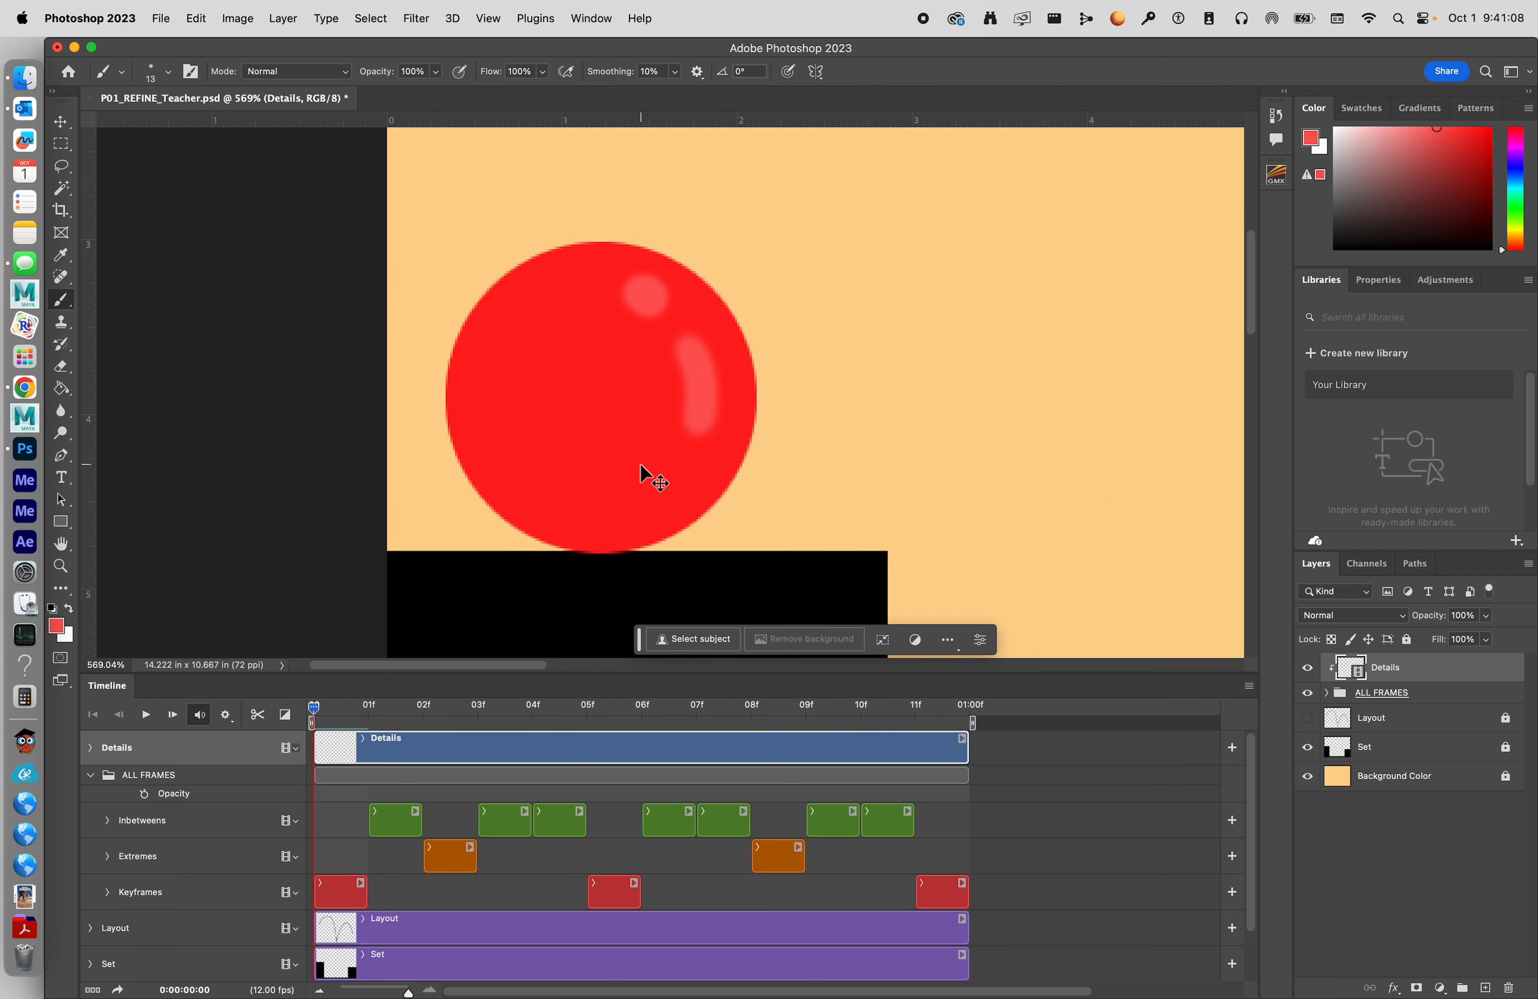
Step: Examine the ball's highlights close up, frame by frame, from frame 00 to frame 04
scroll(642, 474, left, 2)
drag(687, 432, 575, 549)
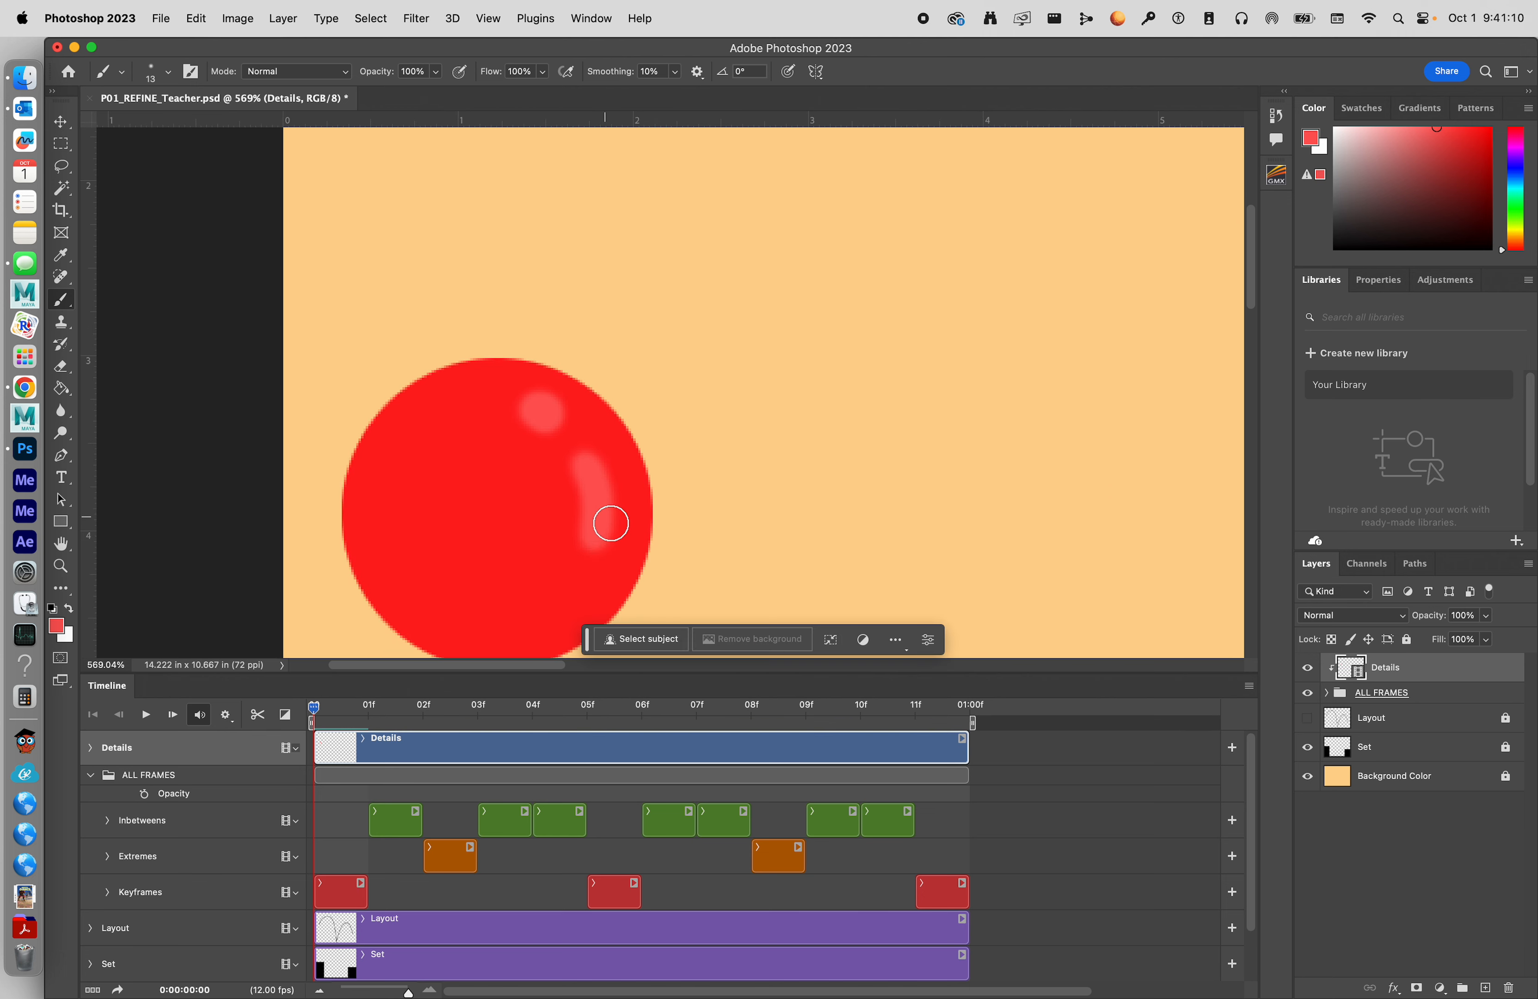
key(Right)
drag(724, 412, 471, 605)
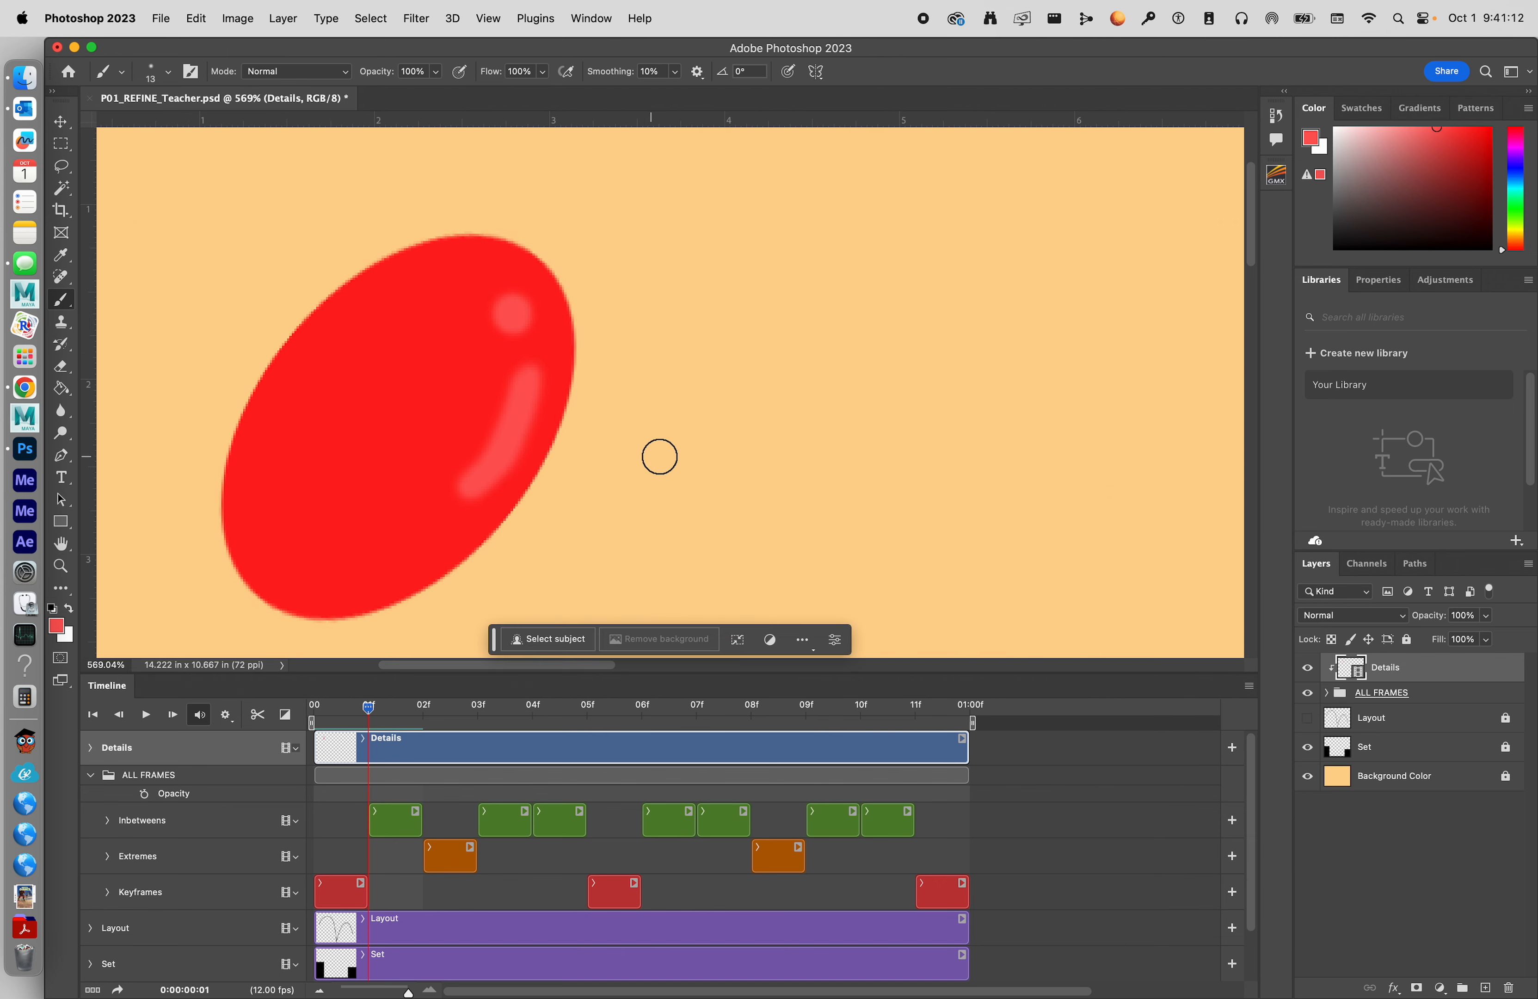
key(Right)
drag(754, 443, 540, 493)
key(Right)
drag(778, 464, 441, 198)
key(Right)
drag(817, 489, 545, 107)
drag(881, 518, 1050, 584)
drag(755, 390, 892, 461)
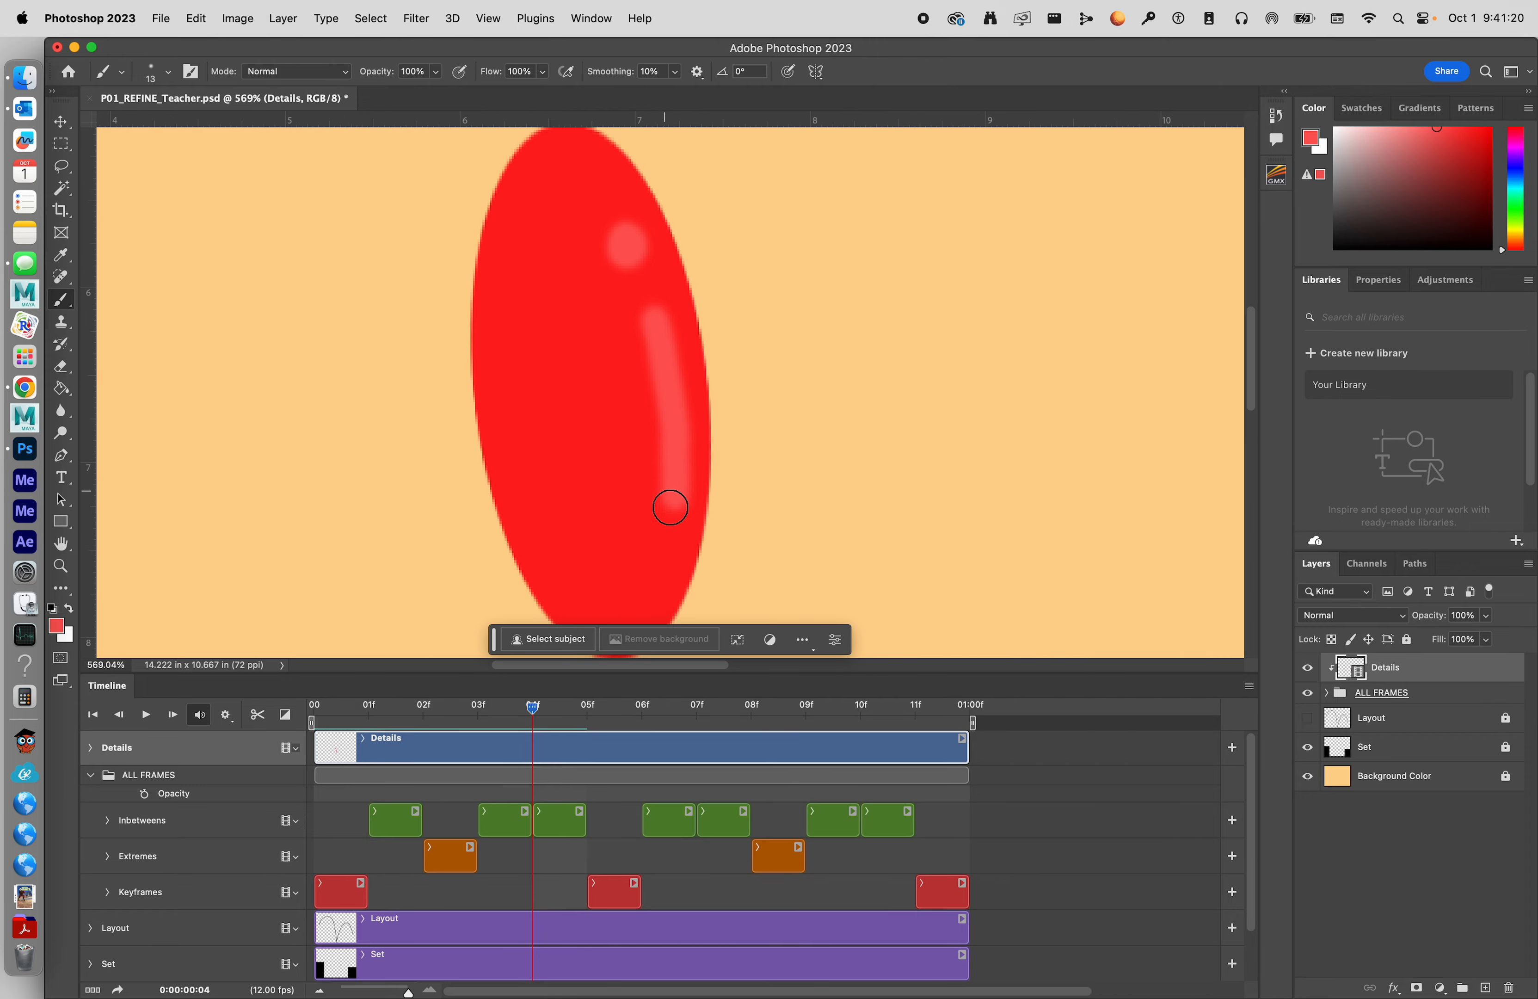
drag(895, 520, 883, 487)
scroll(885, 486, down, 10)
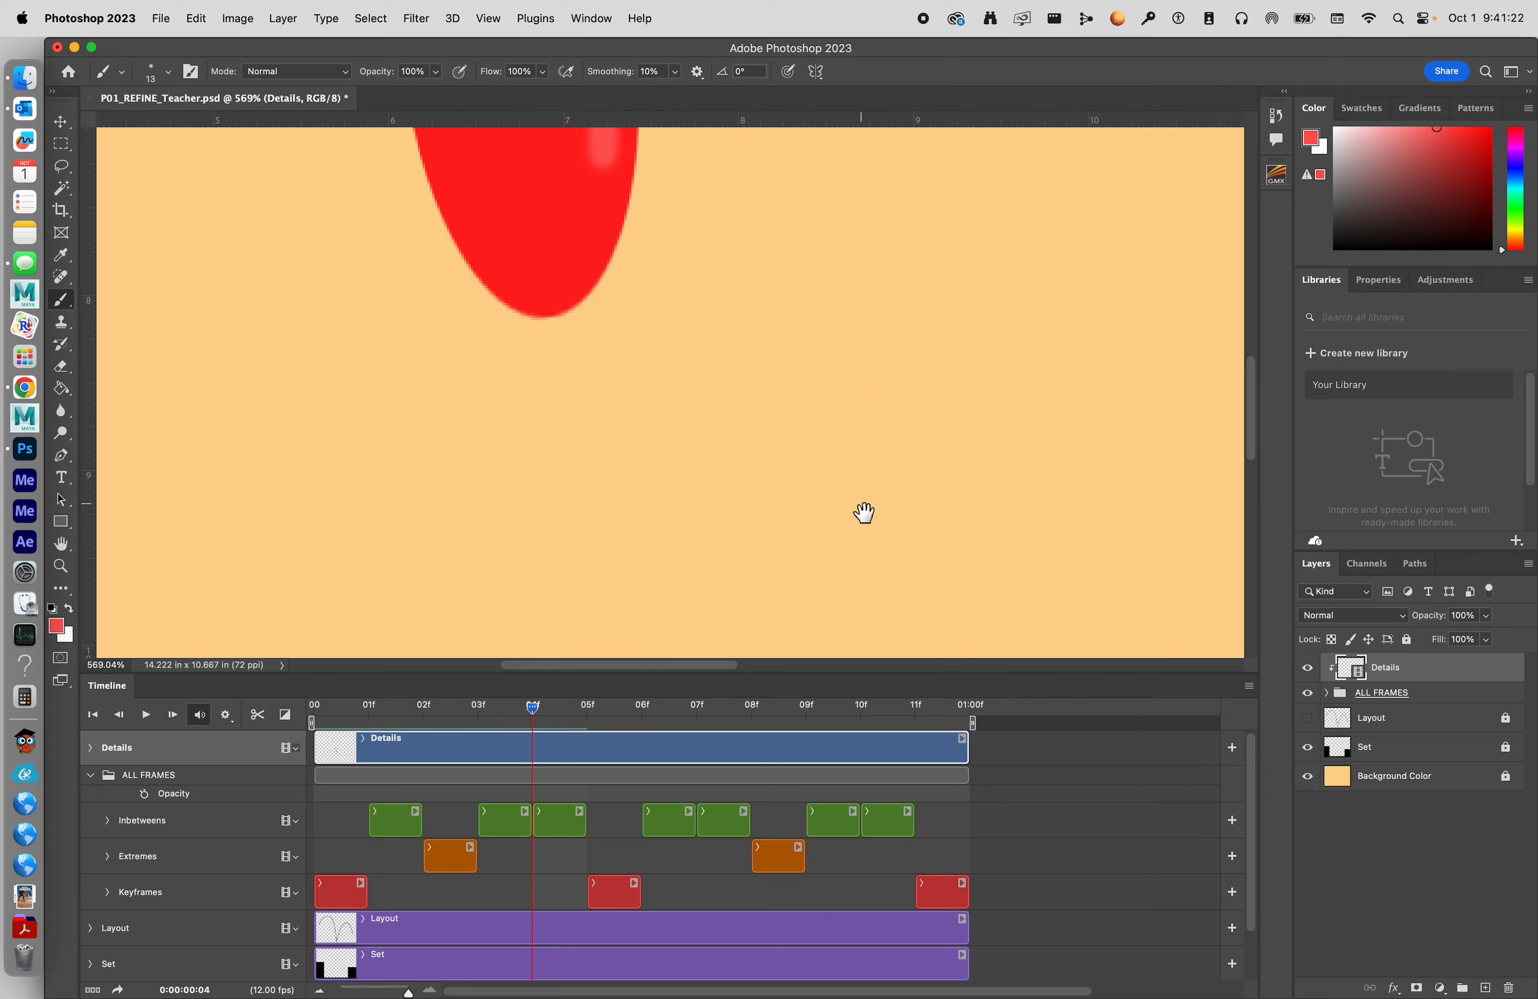
Step: Examine the ball's shape and highlights close up on each frame from 05 to 10
key(Right)
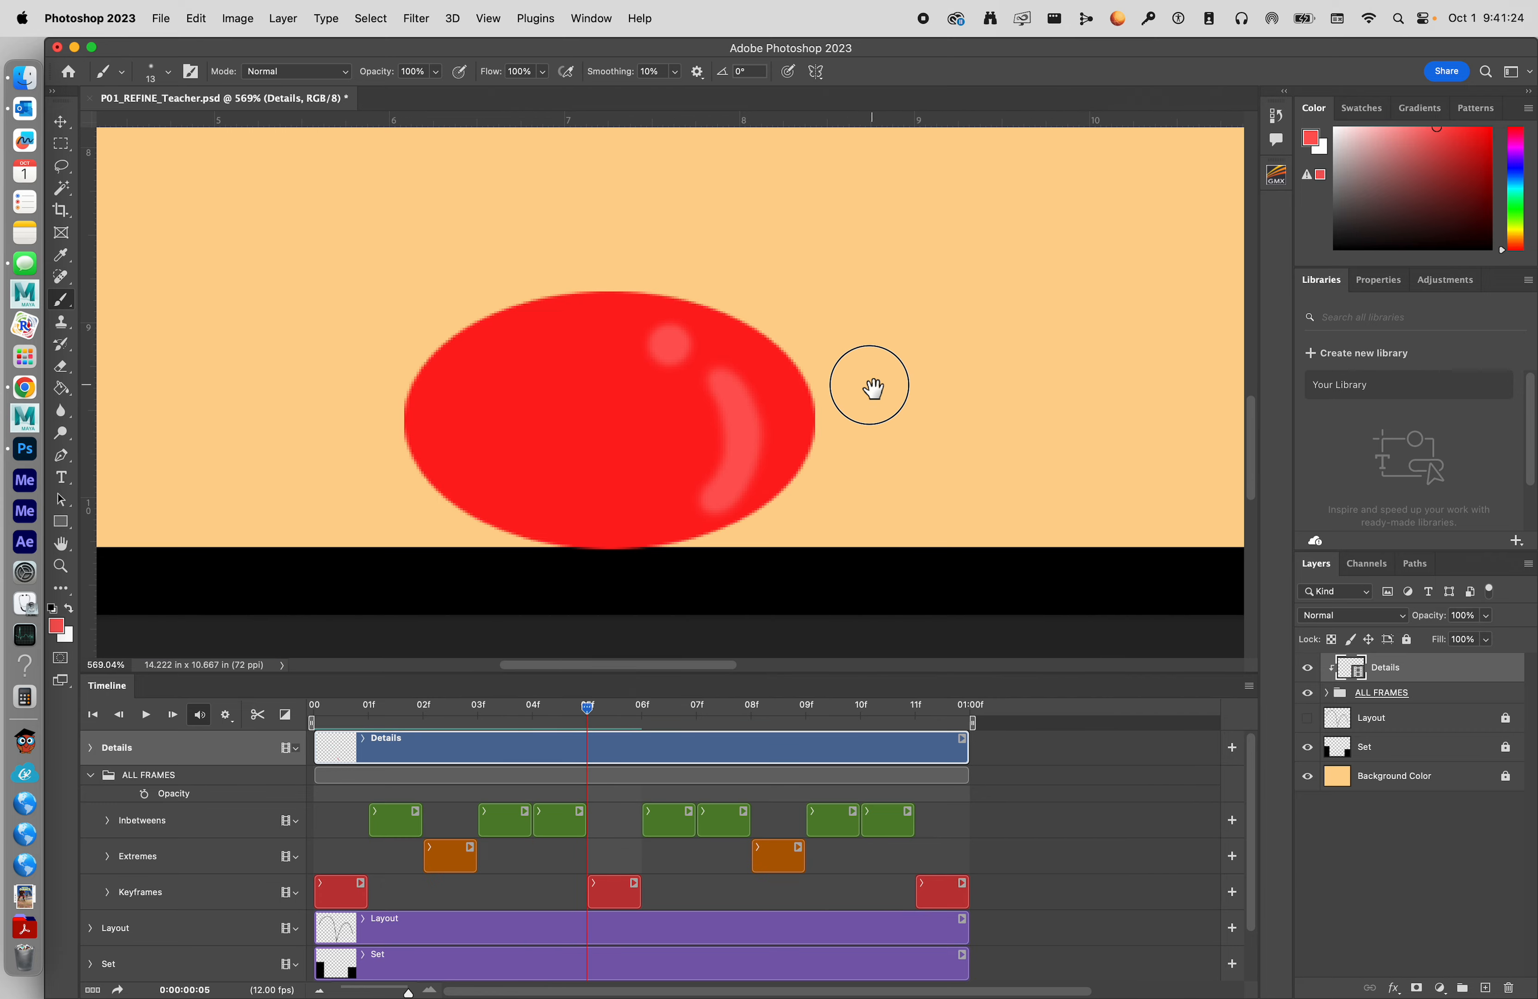
drag(872, 386, 843, 396)
key(Right)
drag(897, 311, 745, 443)
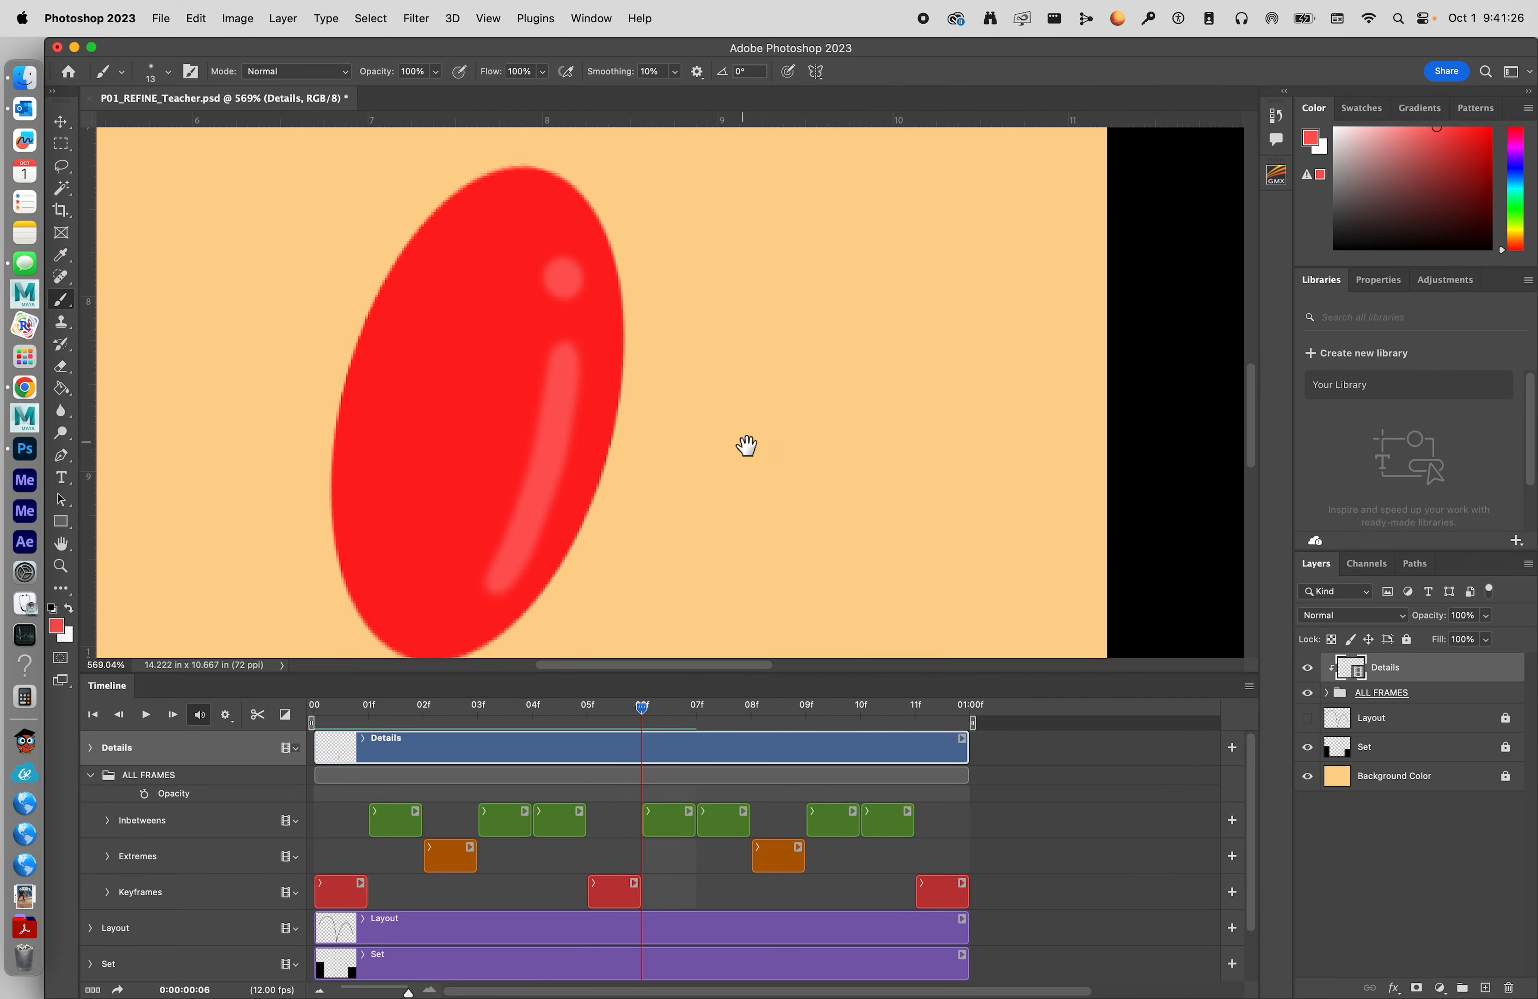
key(Right)
drag(827, 321, 762, 474)
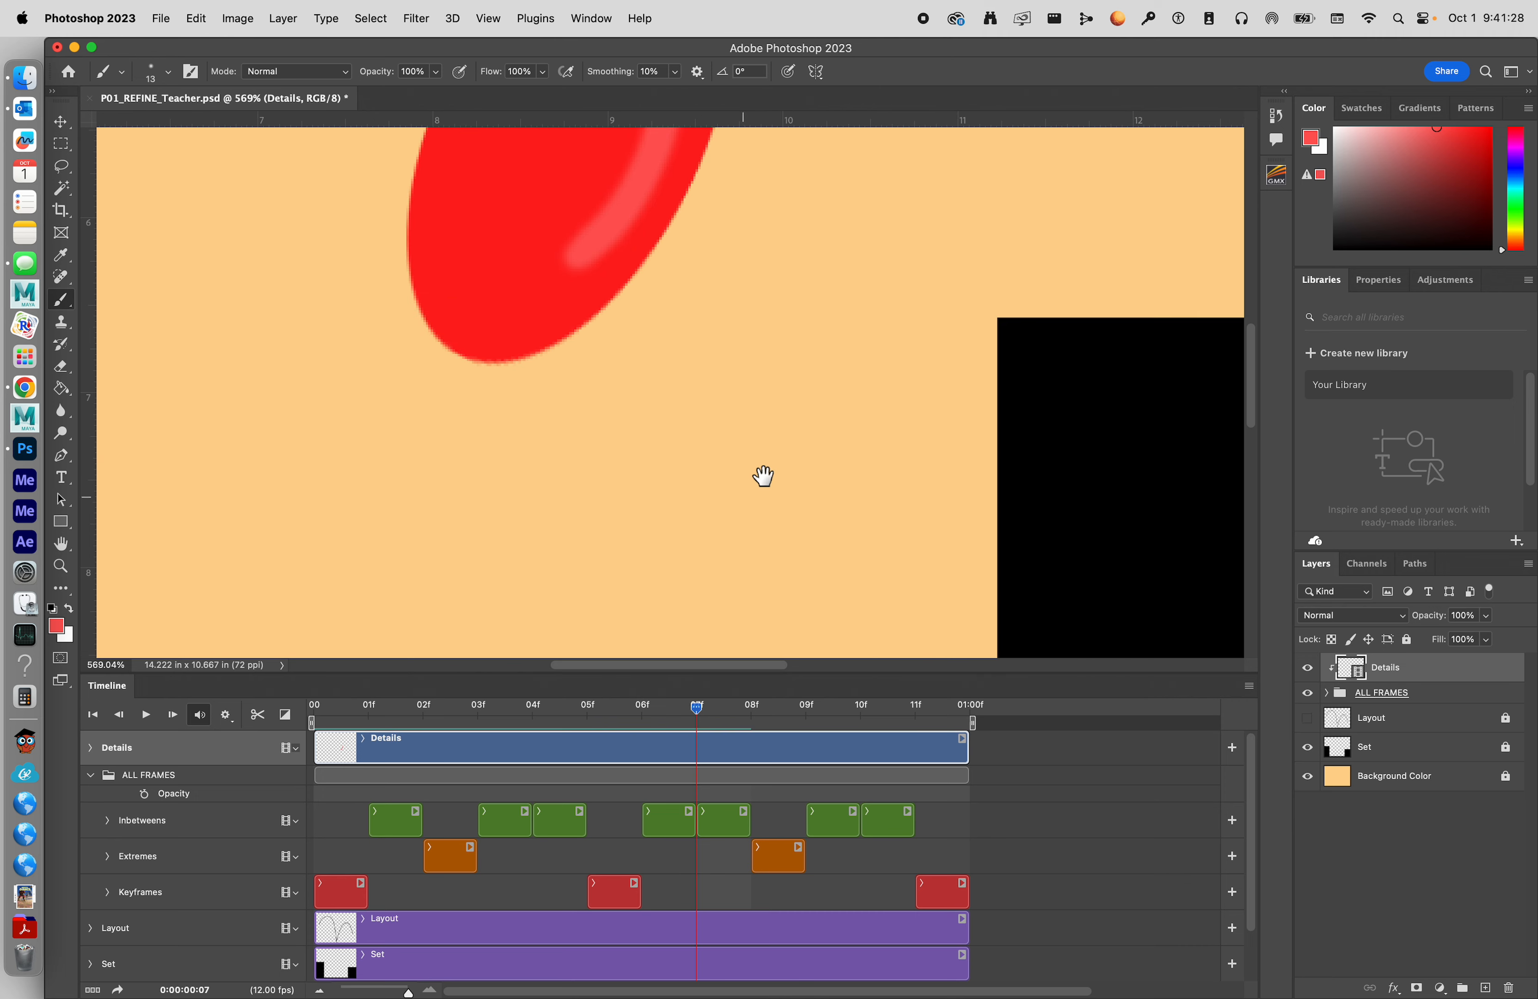
key(Right)
drag(824, 300, 708, 570)
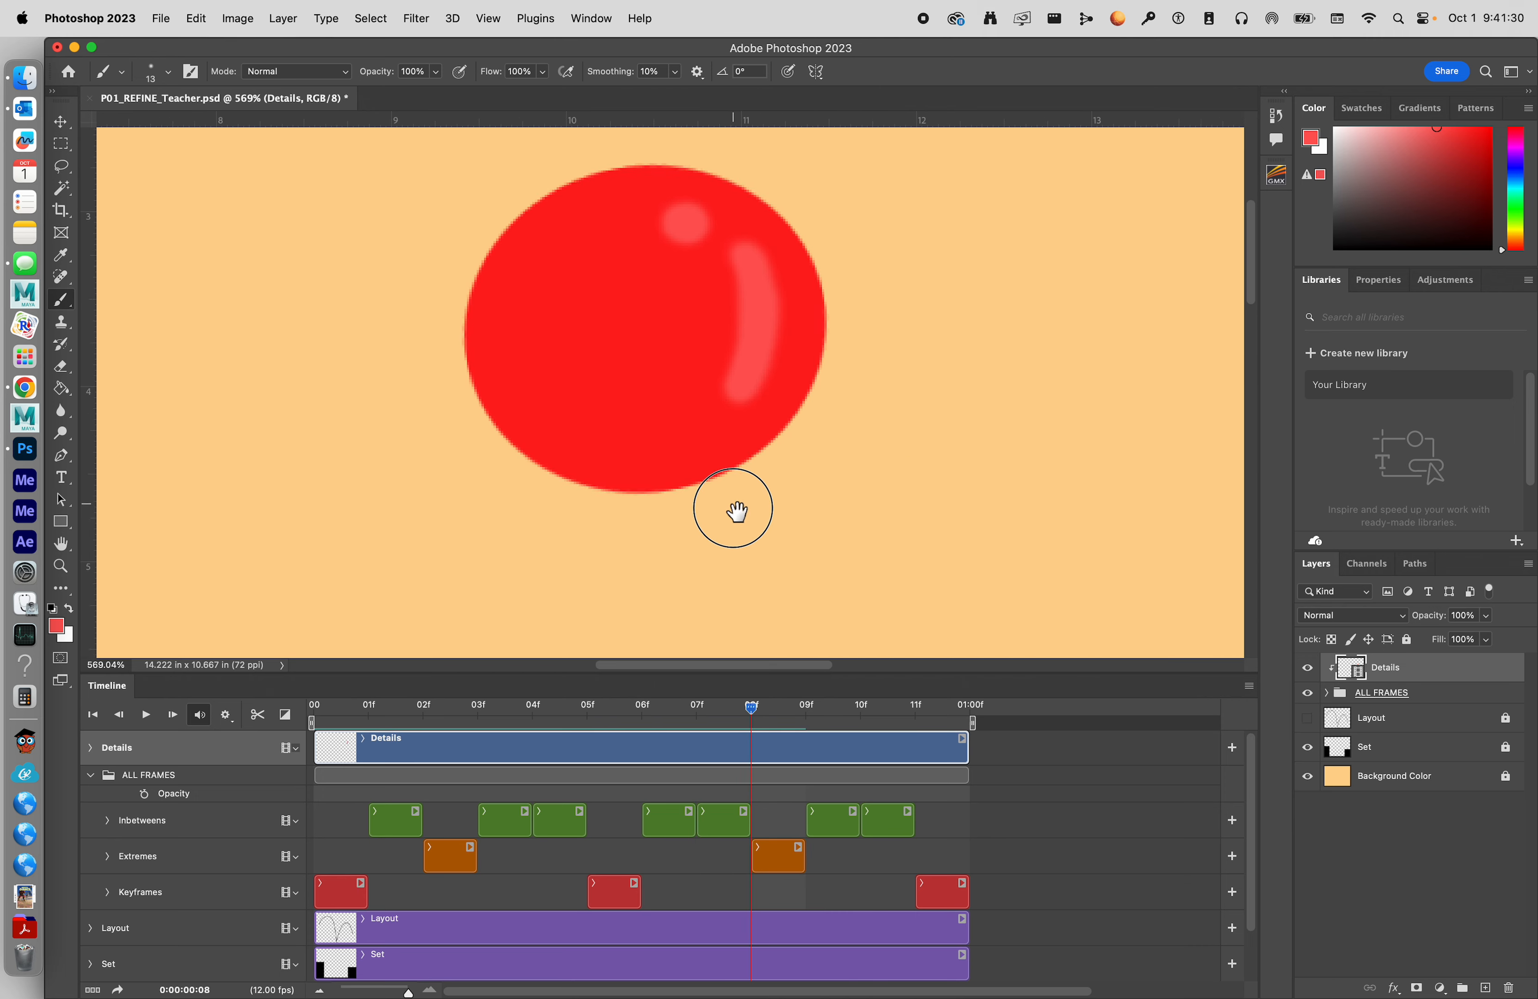
key(Right)
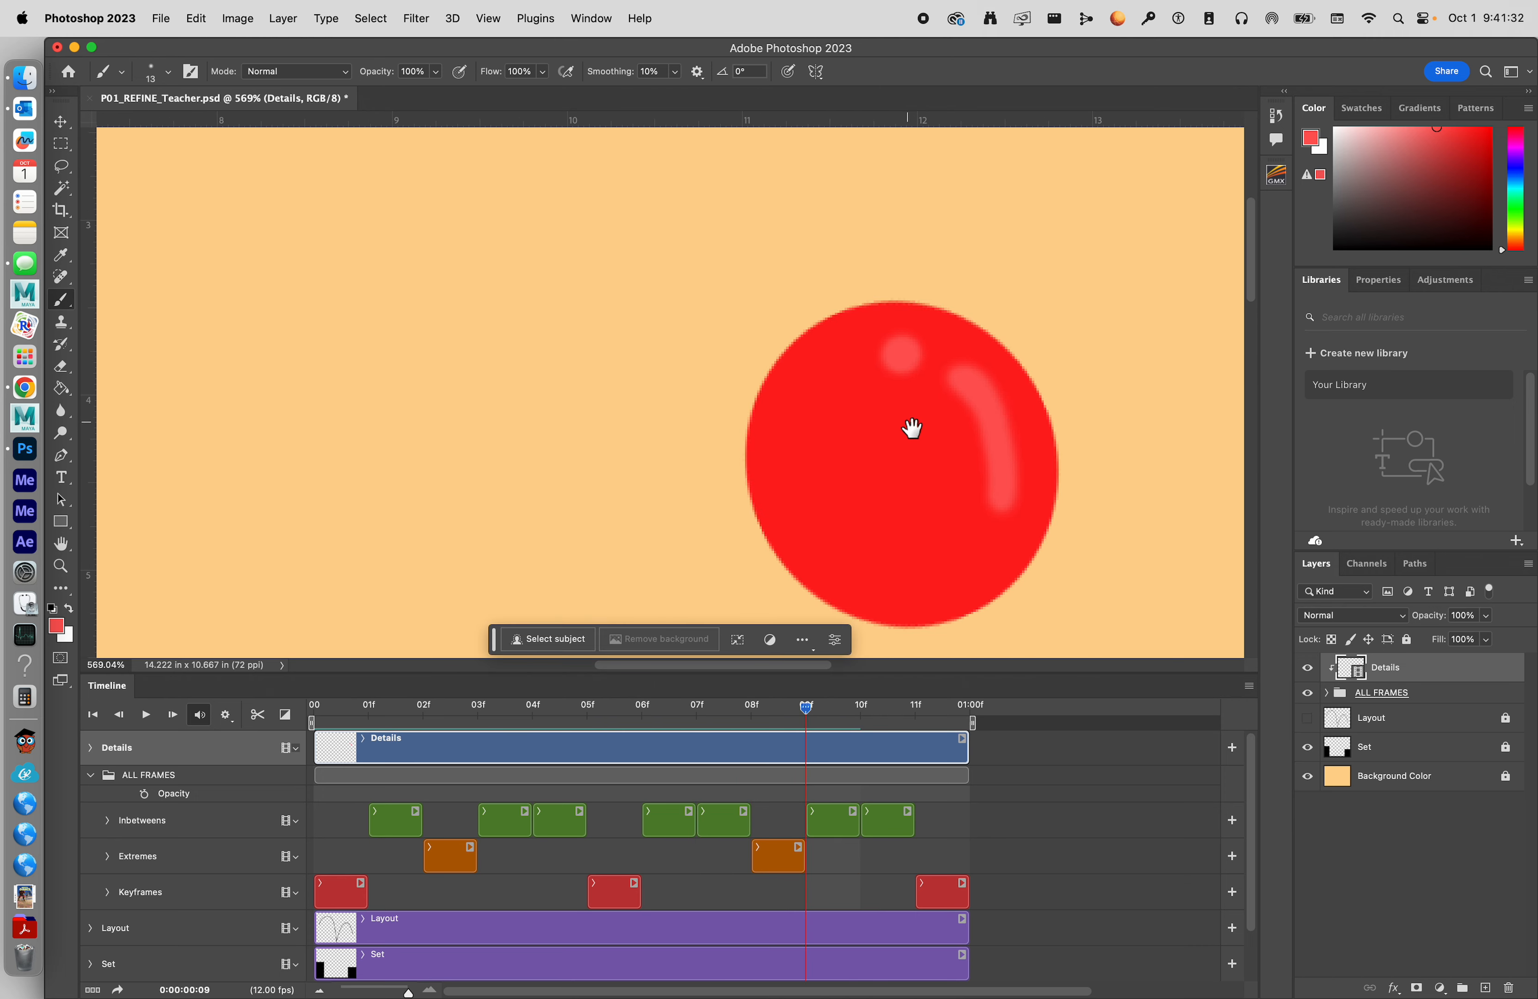
drag(909, 426, 696, 292)
key(Right)
drag(886, 440, 870, 398)
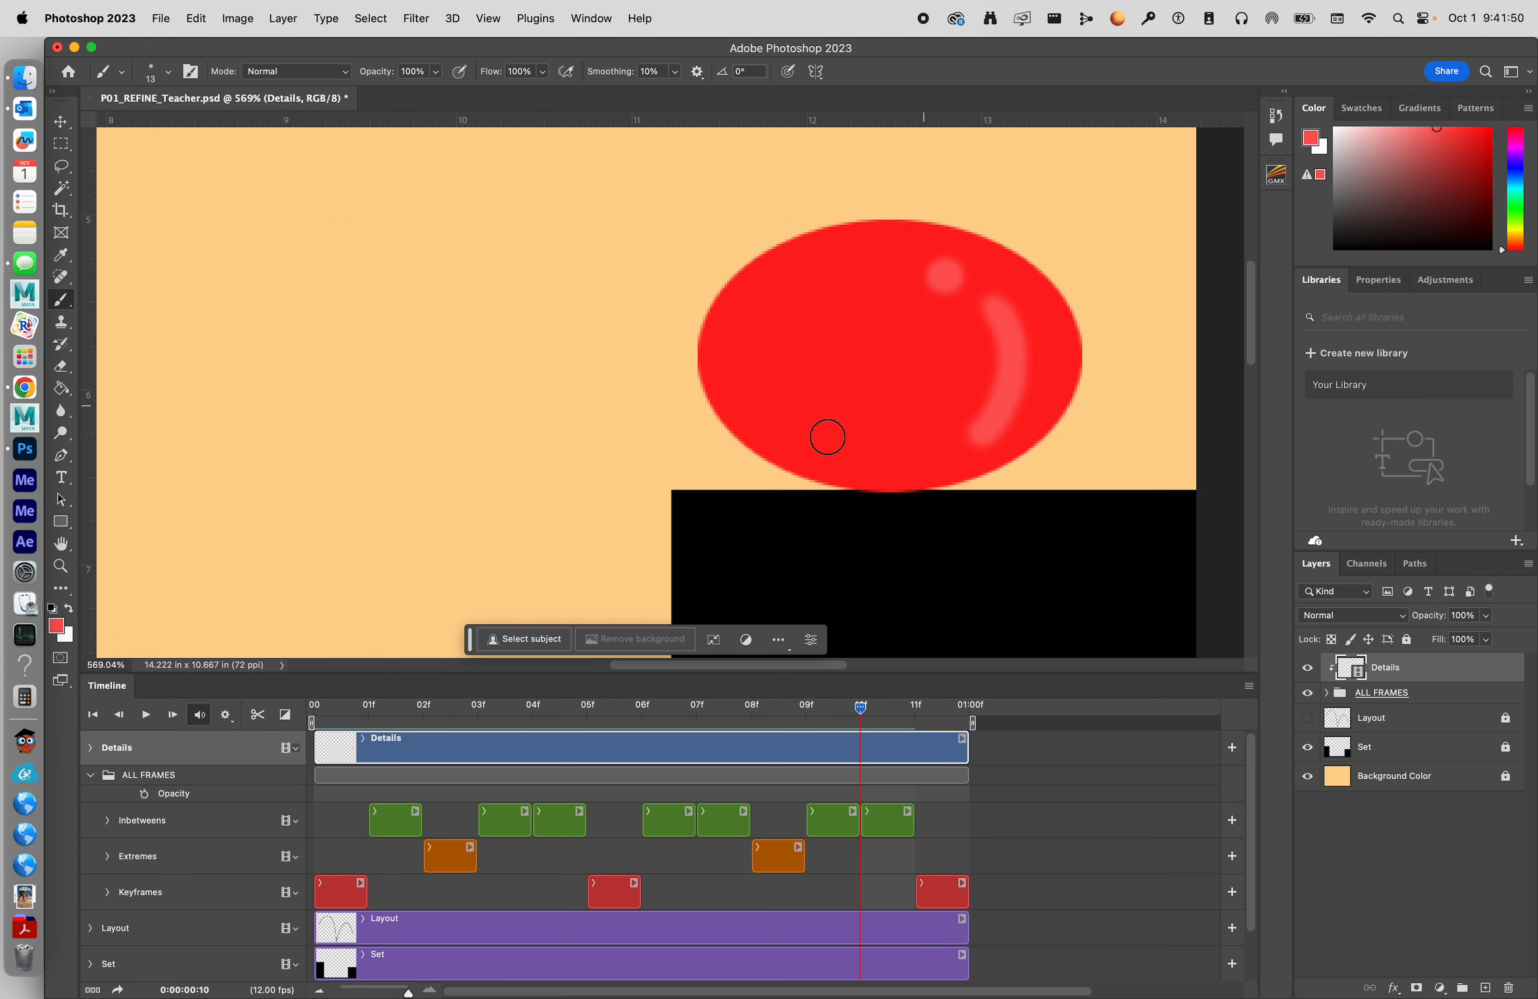
Step: Hide the Details layer and the ALL FRAMES group with the whole scene in view
key(ctrl+minus)
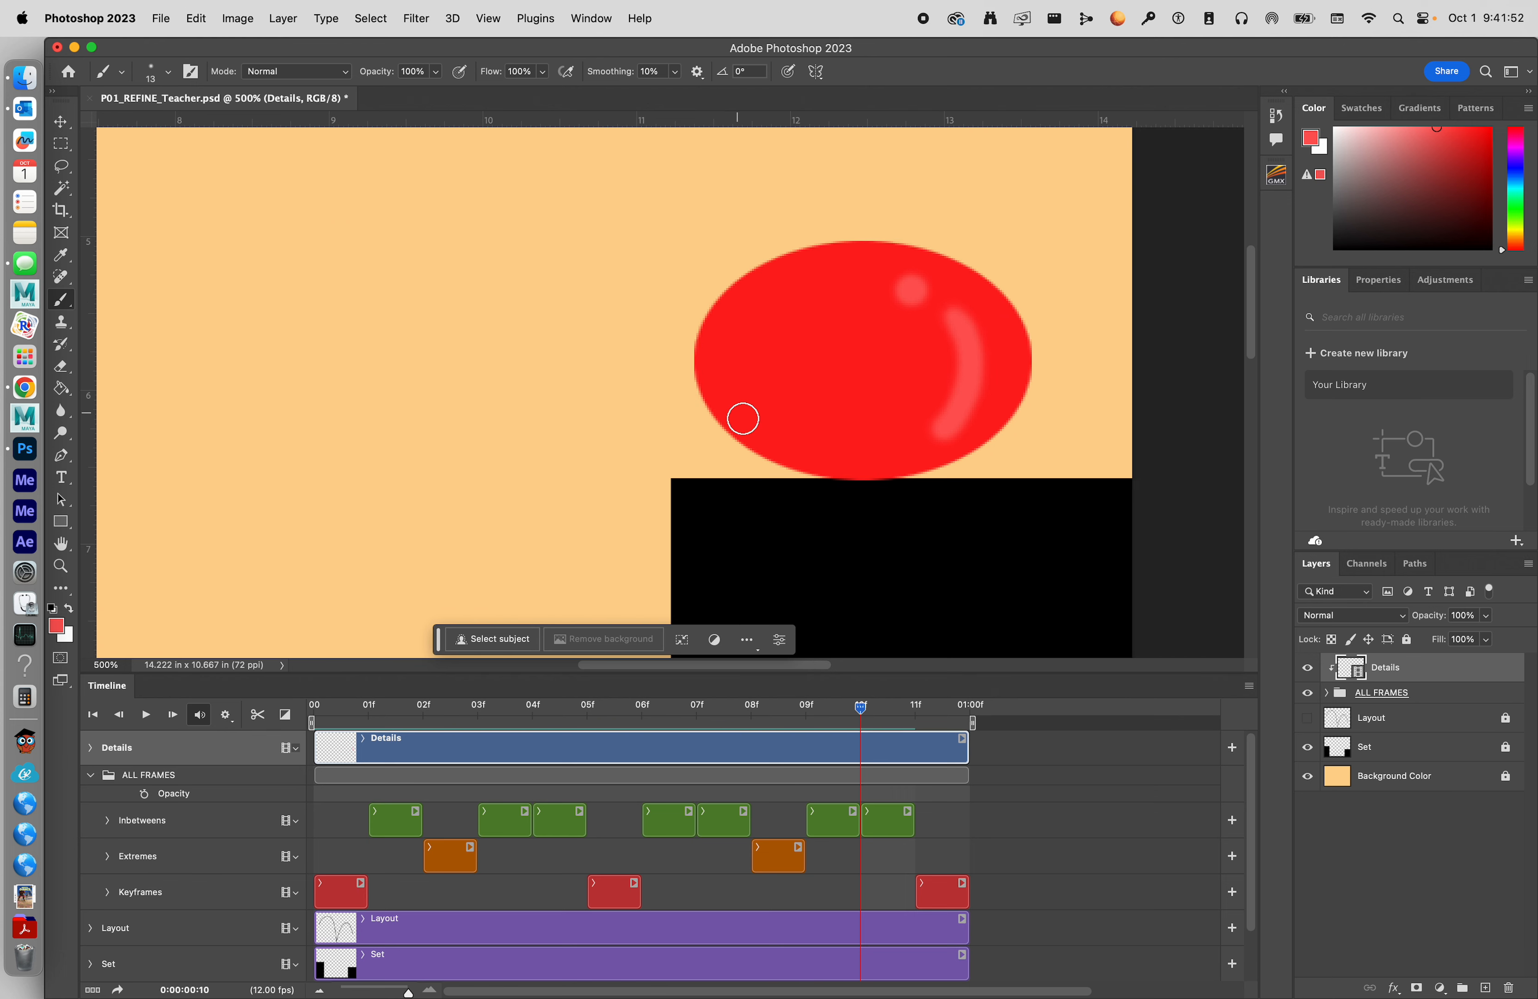
scroll(743, 419, down, 5)
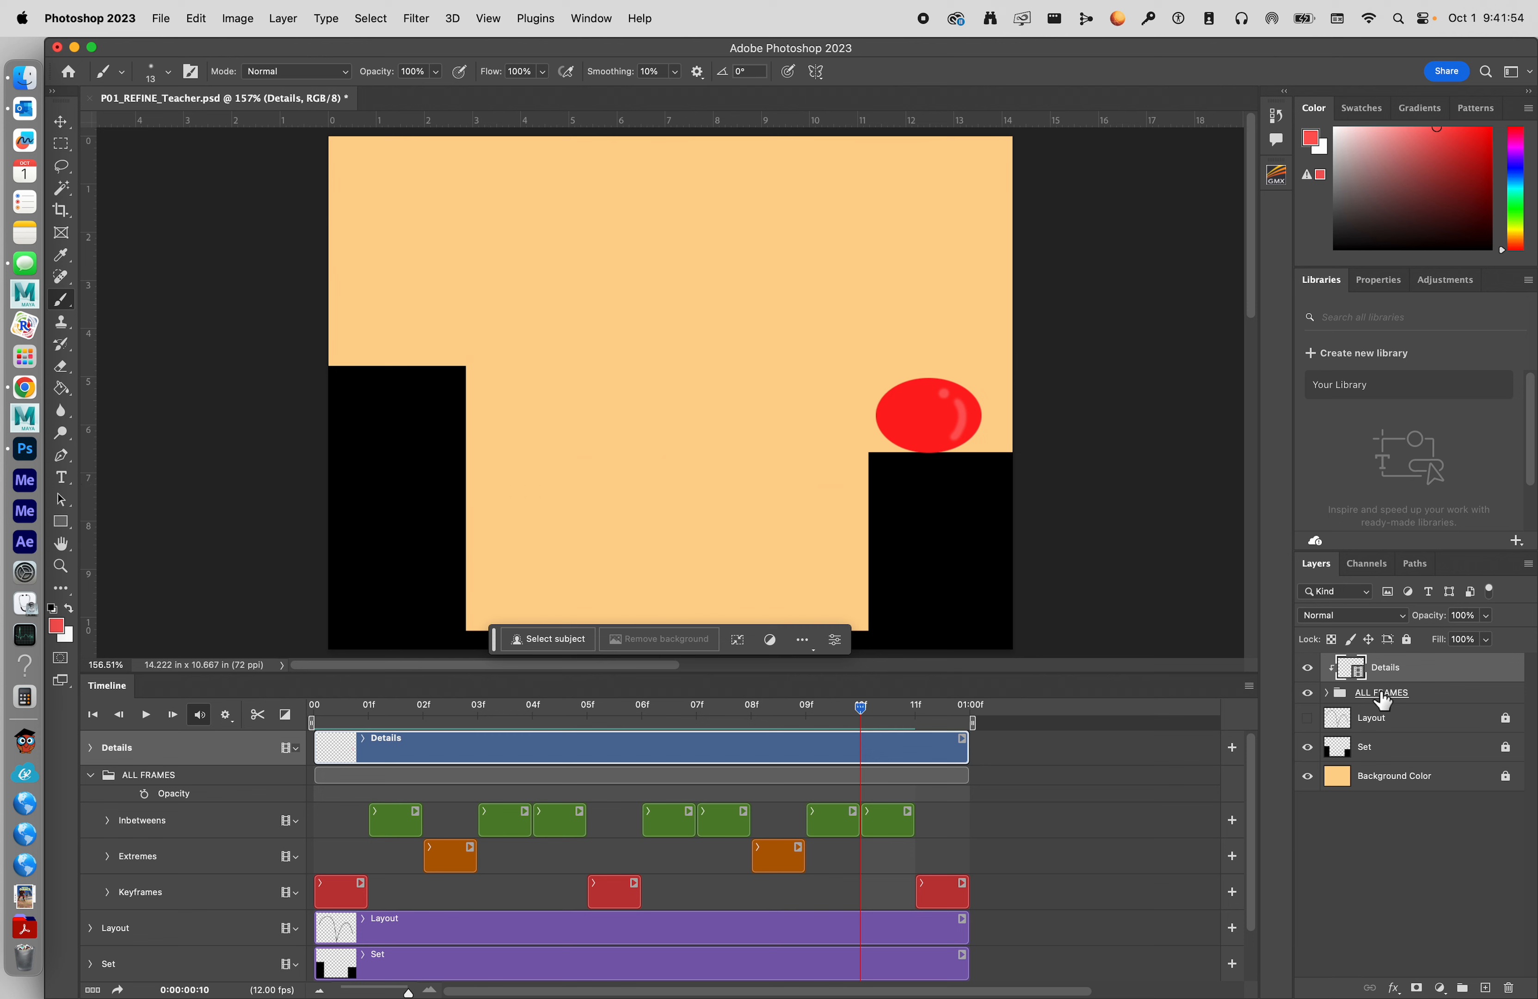
drag(1315, 679, 1312, 699)
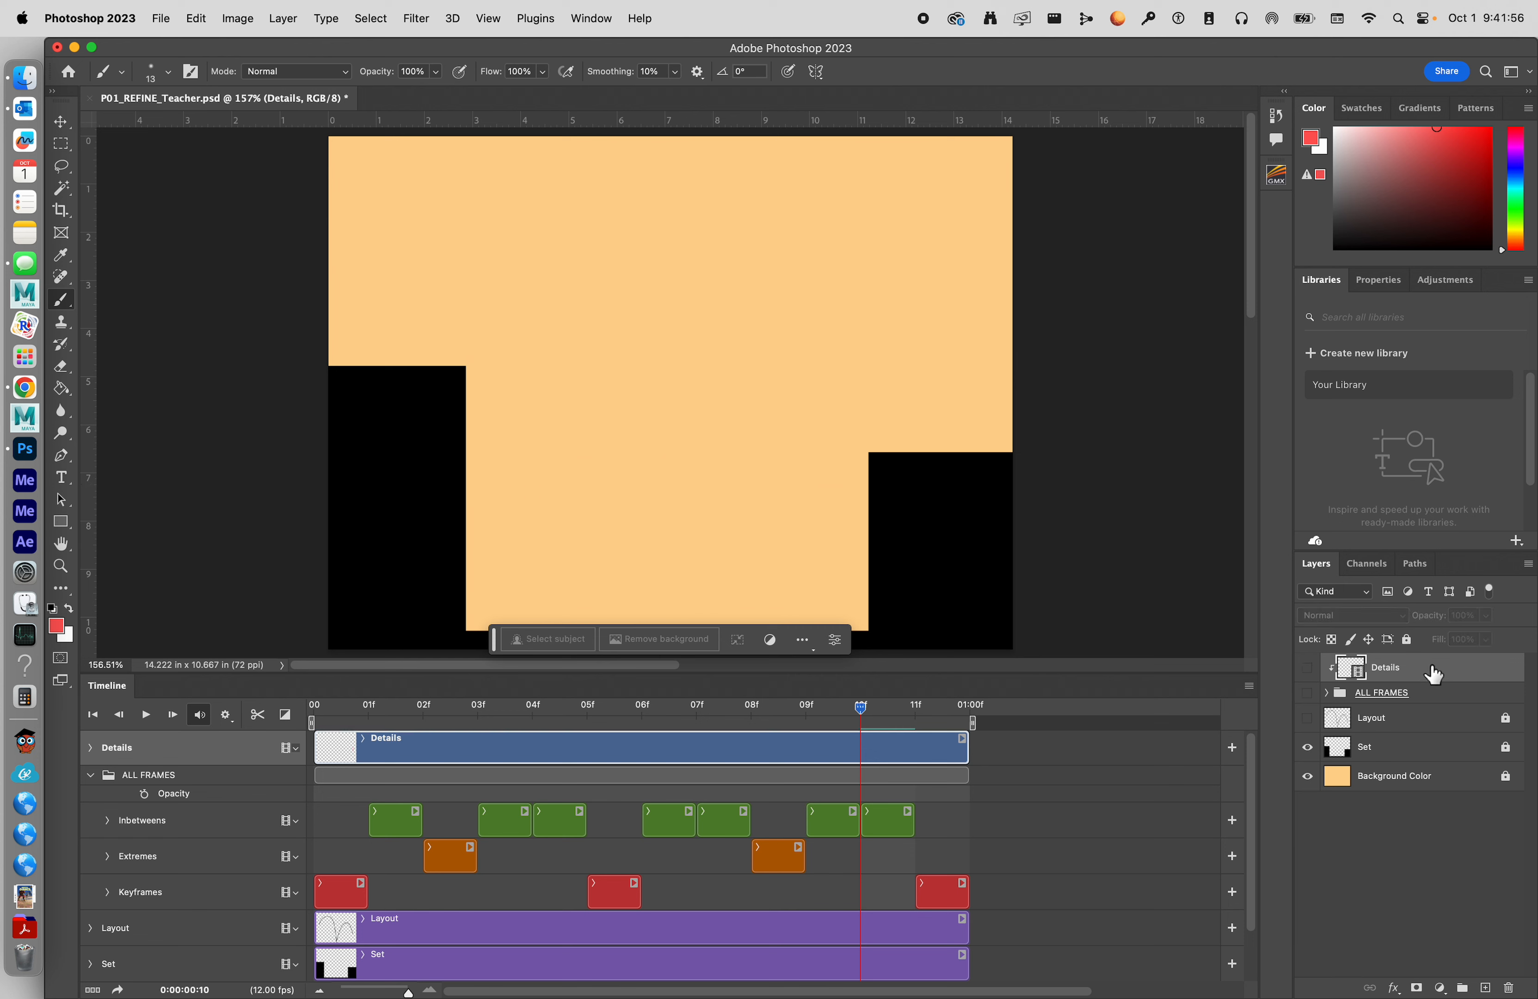
Step: Add a new empty layer and split its timeline clip at frames 01 and 02
click(1486, 988)
drag(928, 729, 446, 743)
drag(875, 719, 423, 709)
click(257, 714)
click(257, 714)
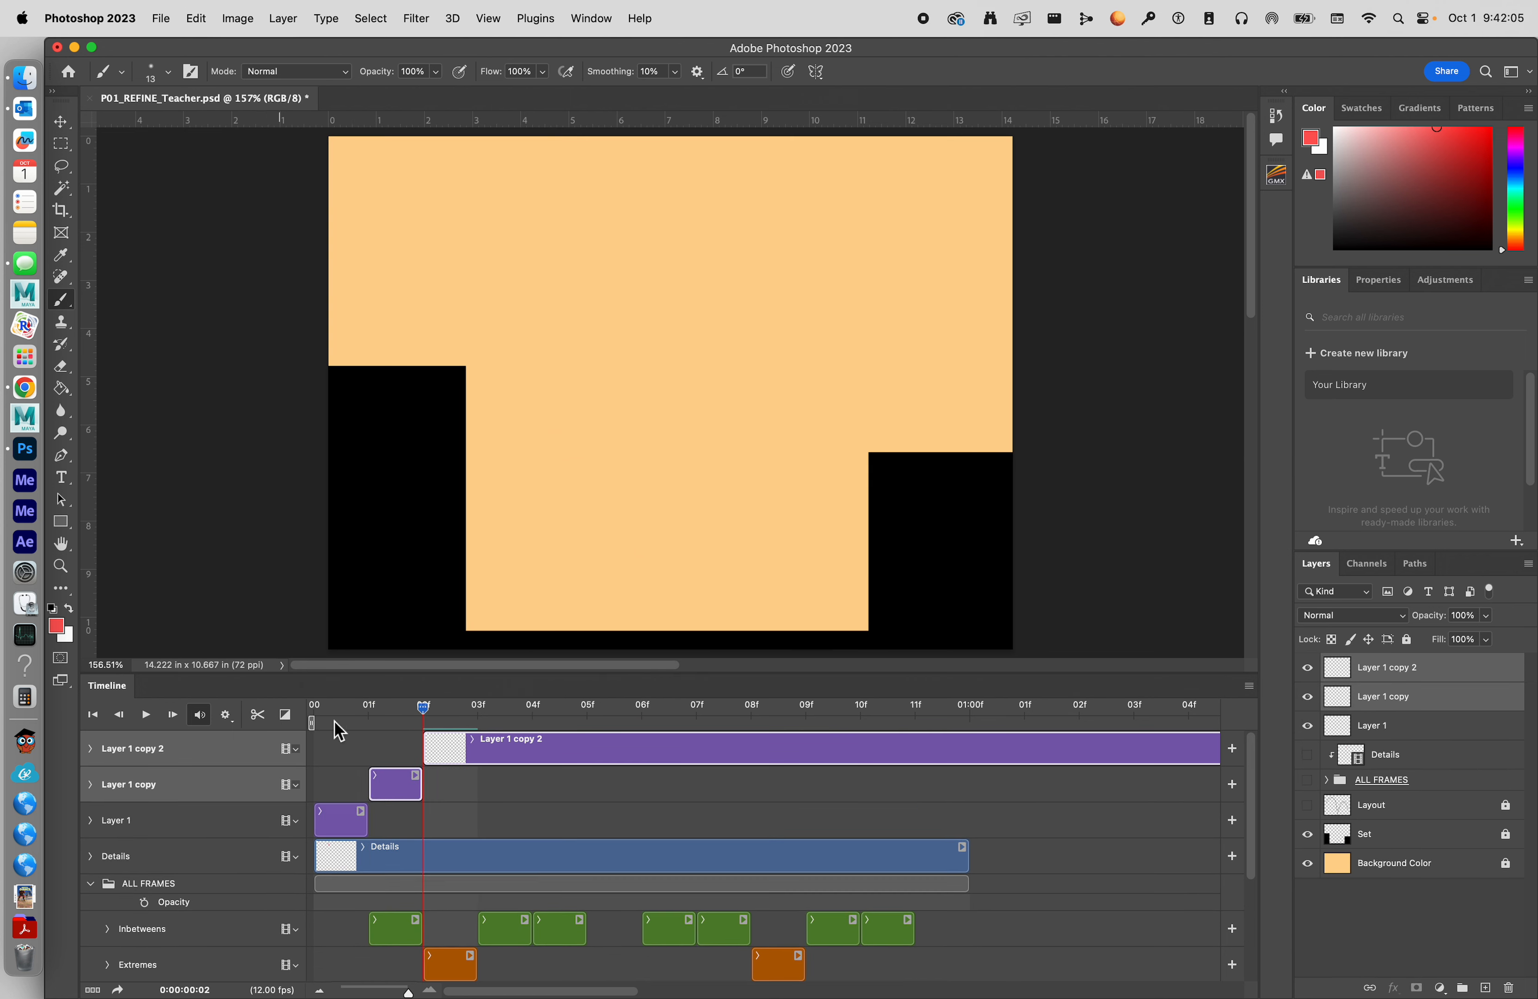
Step: Delete the leftover clip after frame 02 and combine the two one-frame clips in a single video group
click(599, 751)
key(Delete)
drag(396, 758, 405, 788)
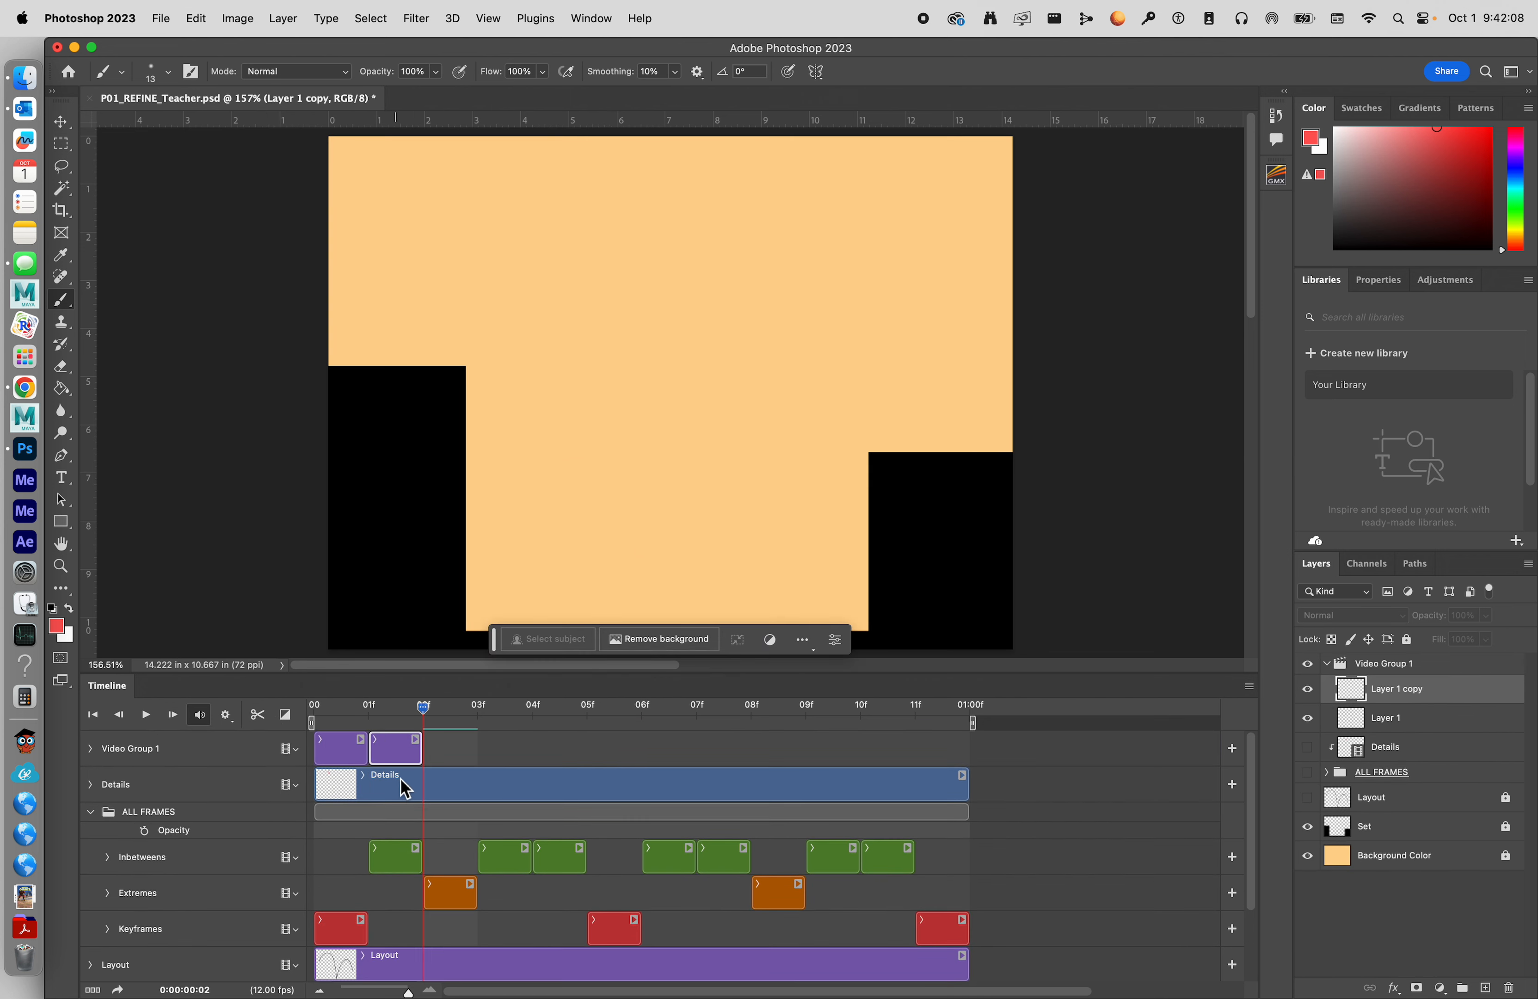
Step: Rename the new video group as Example
double_click(1381, 663)
key(e)
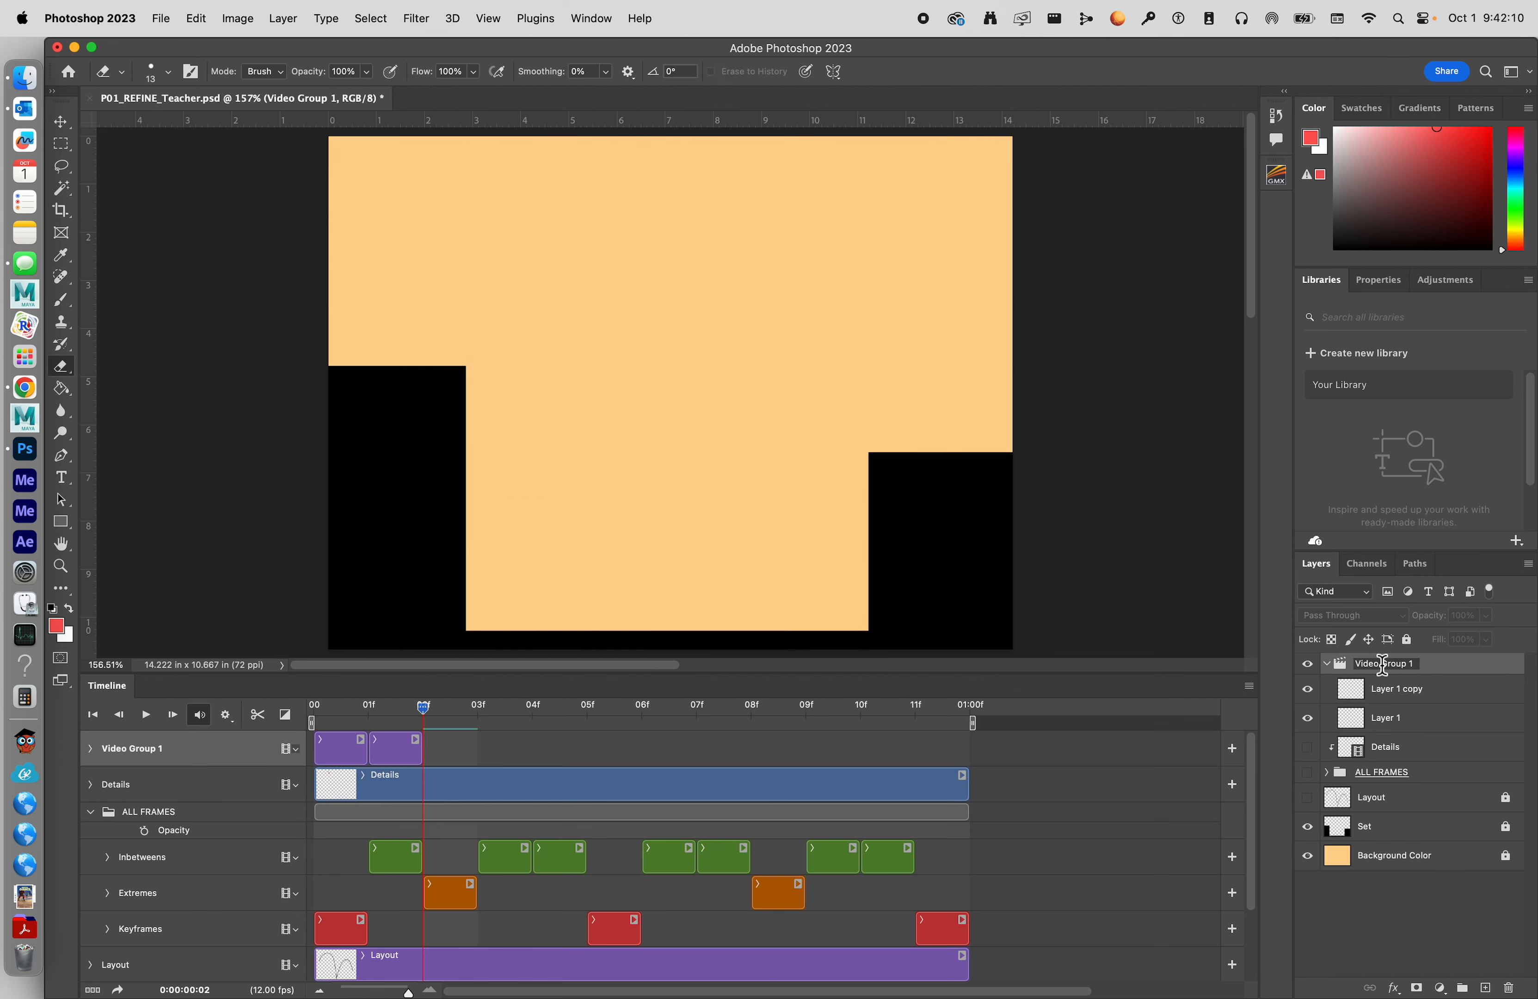
key(x)
key(p)
key(e)
key(Return)
double_click(1380, 660)
text(Example)
key(Return)
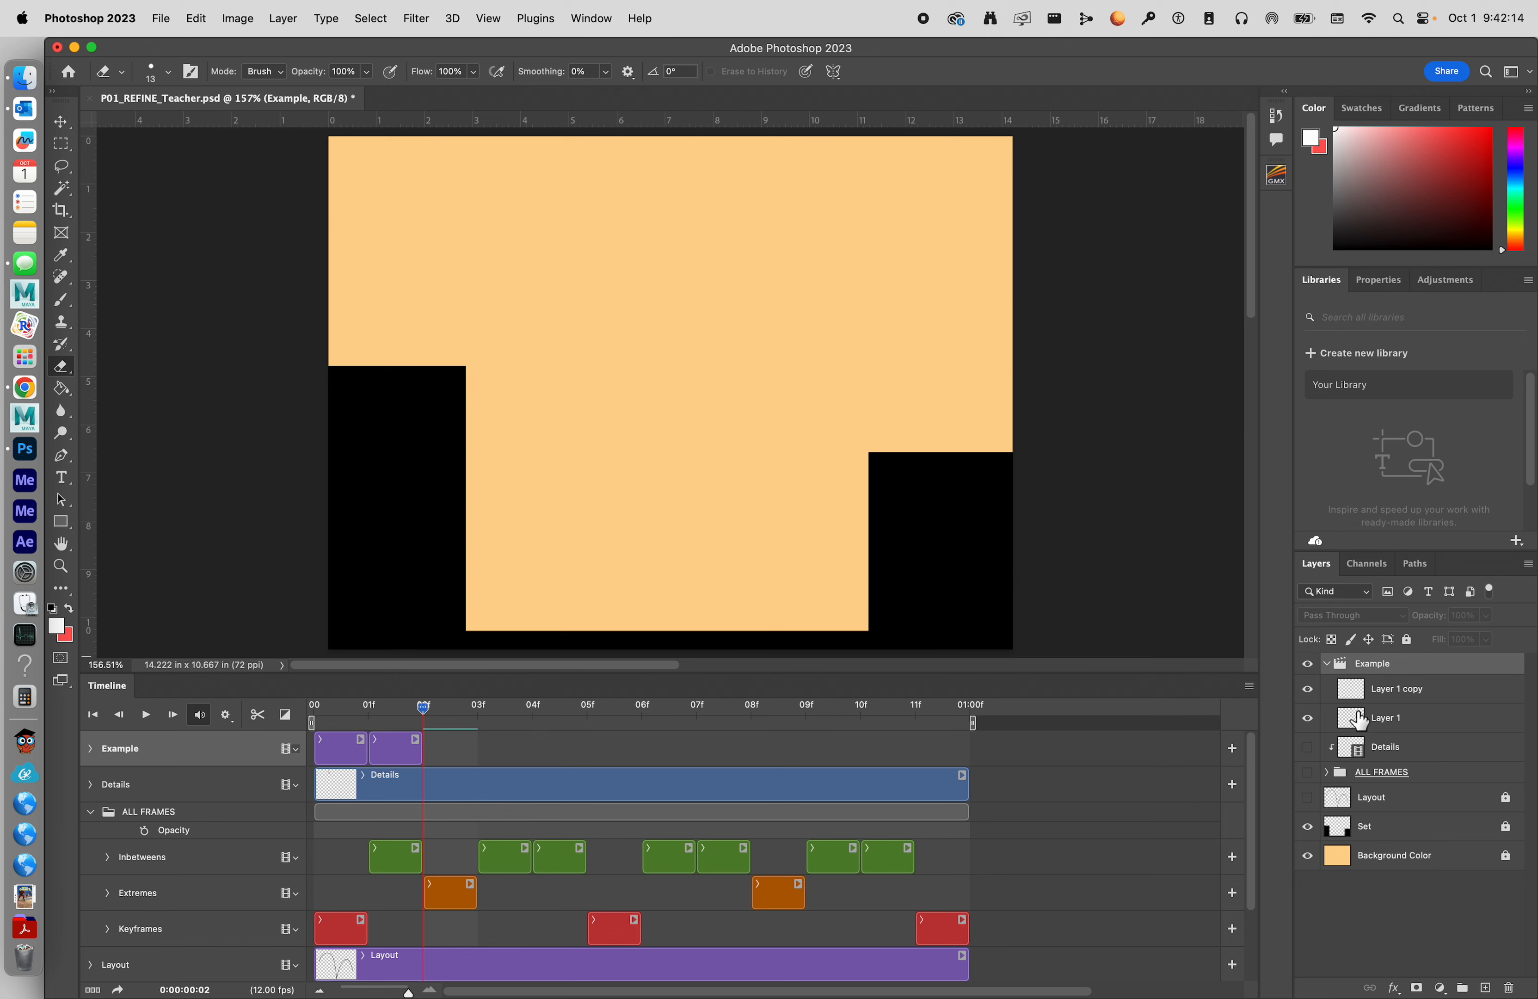
Step: Add a blank video layer named Color and place it directly below the Example group
click(353, 20)
mouse_move(281, 21)
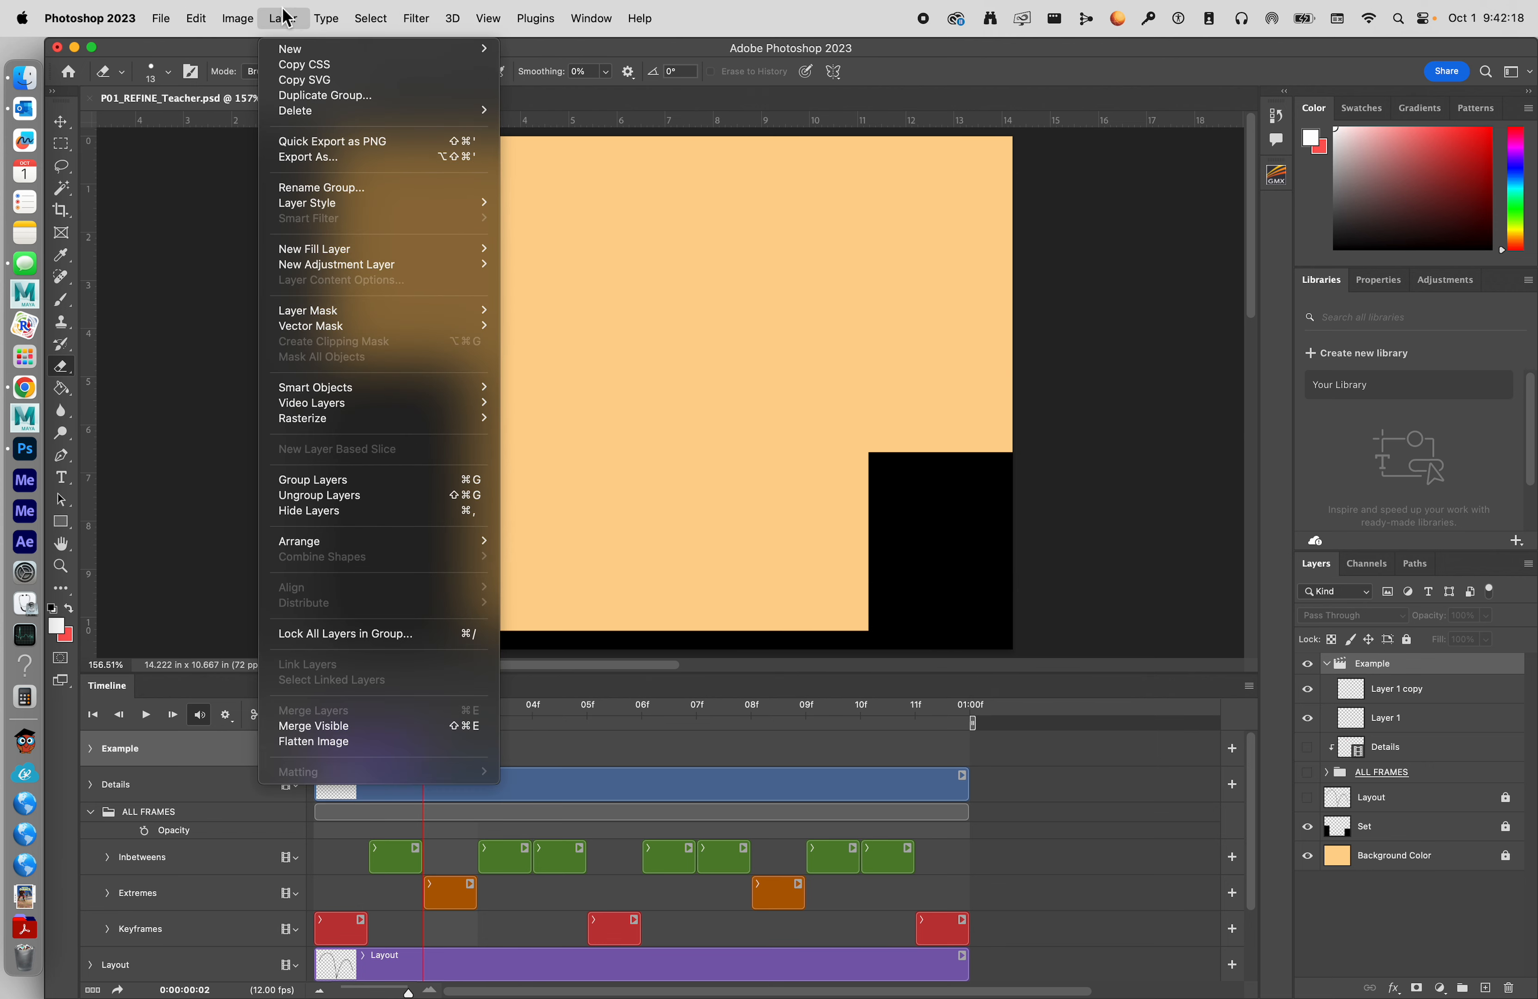
mouse_move(380, 408)
click(613, 433)
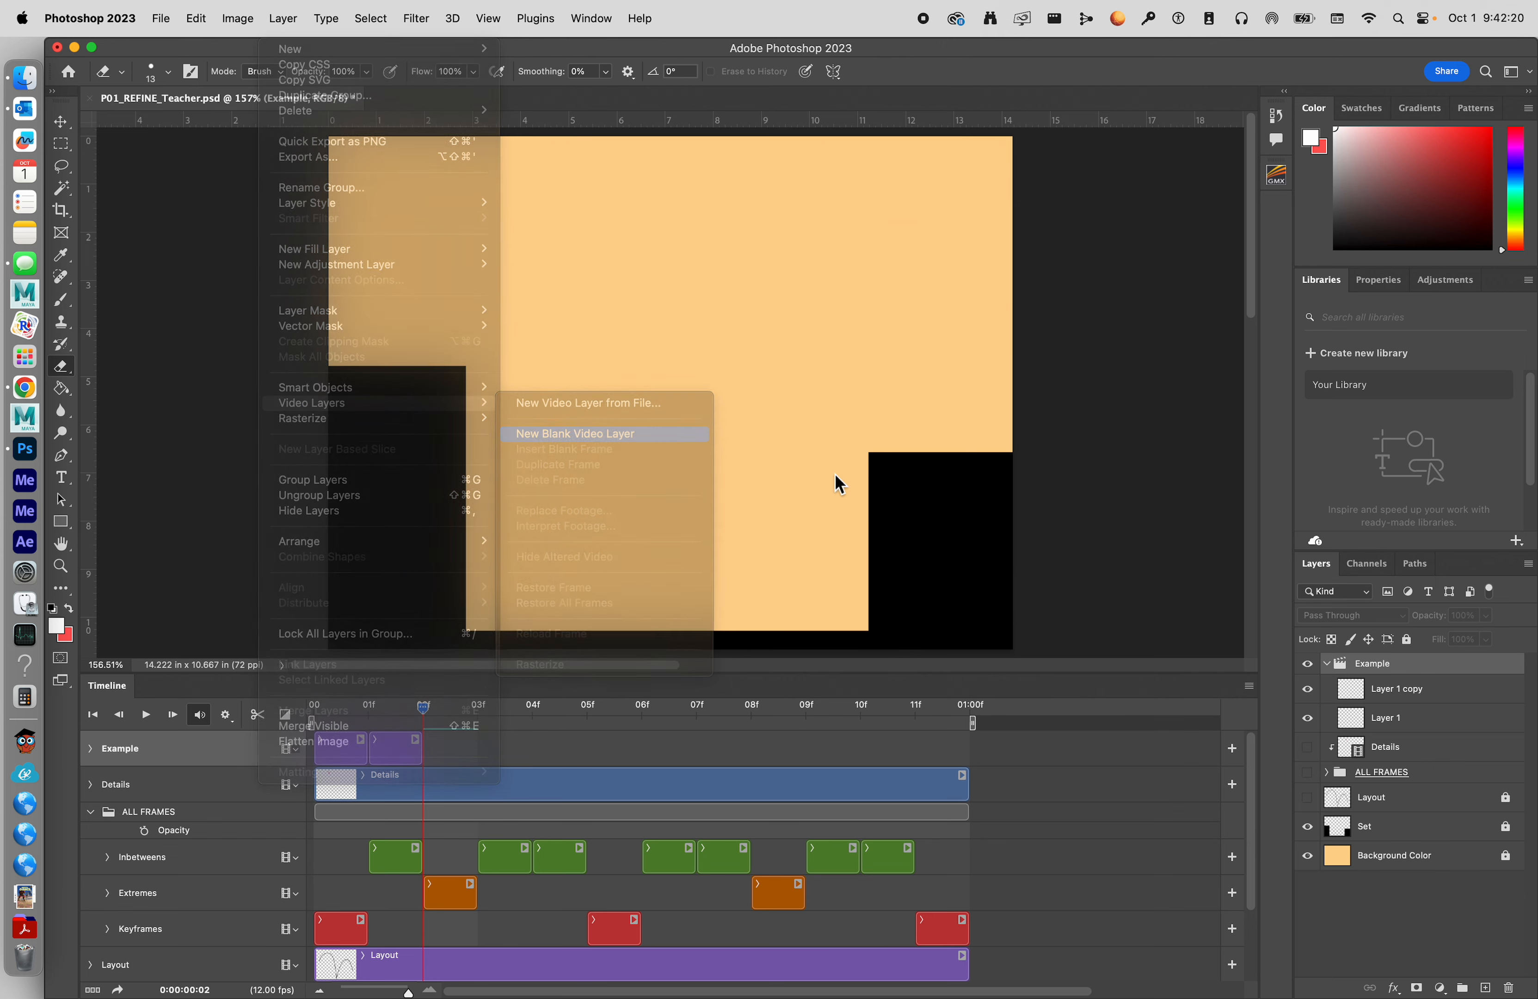
double_click(1385, 669)
text(Color)
key(Return)
drag(1411, 683, 1394, 772)
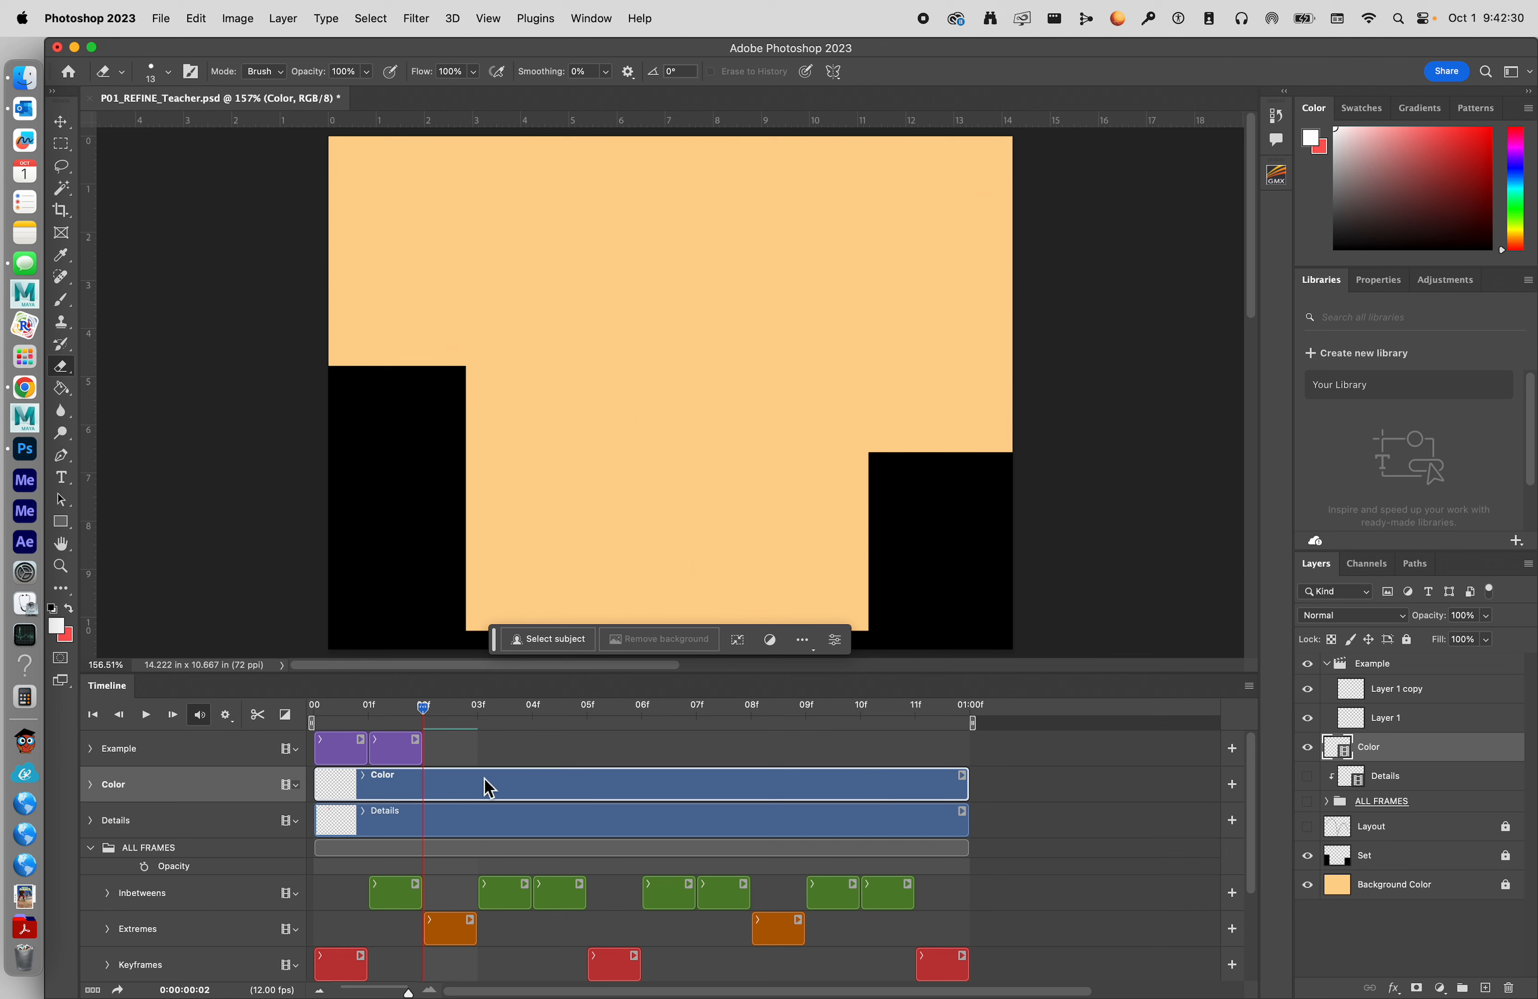
Step: Trim the Color clip to end at frame 02, and hide the Background Color and Set layers
drag(968, 784, 423, 788)
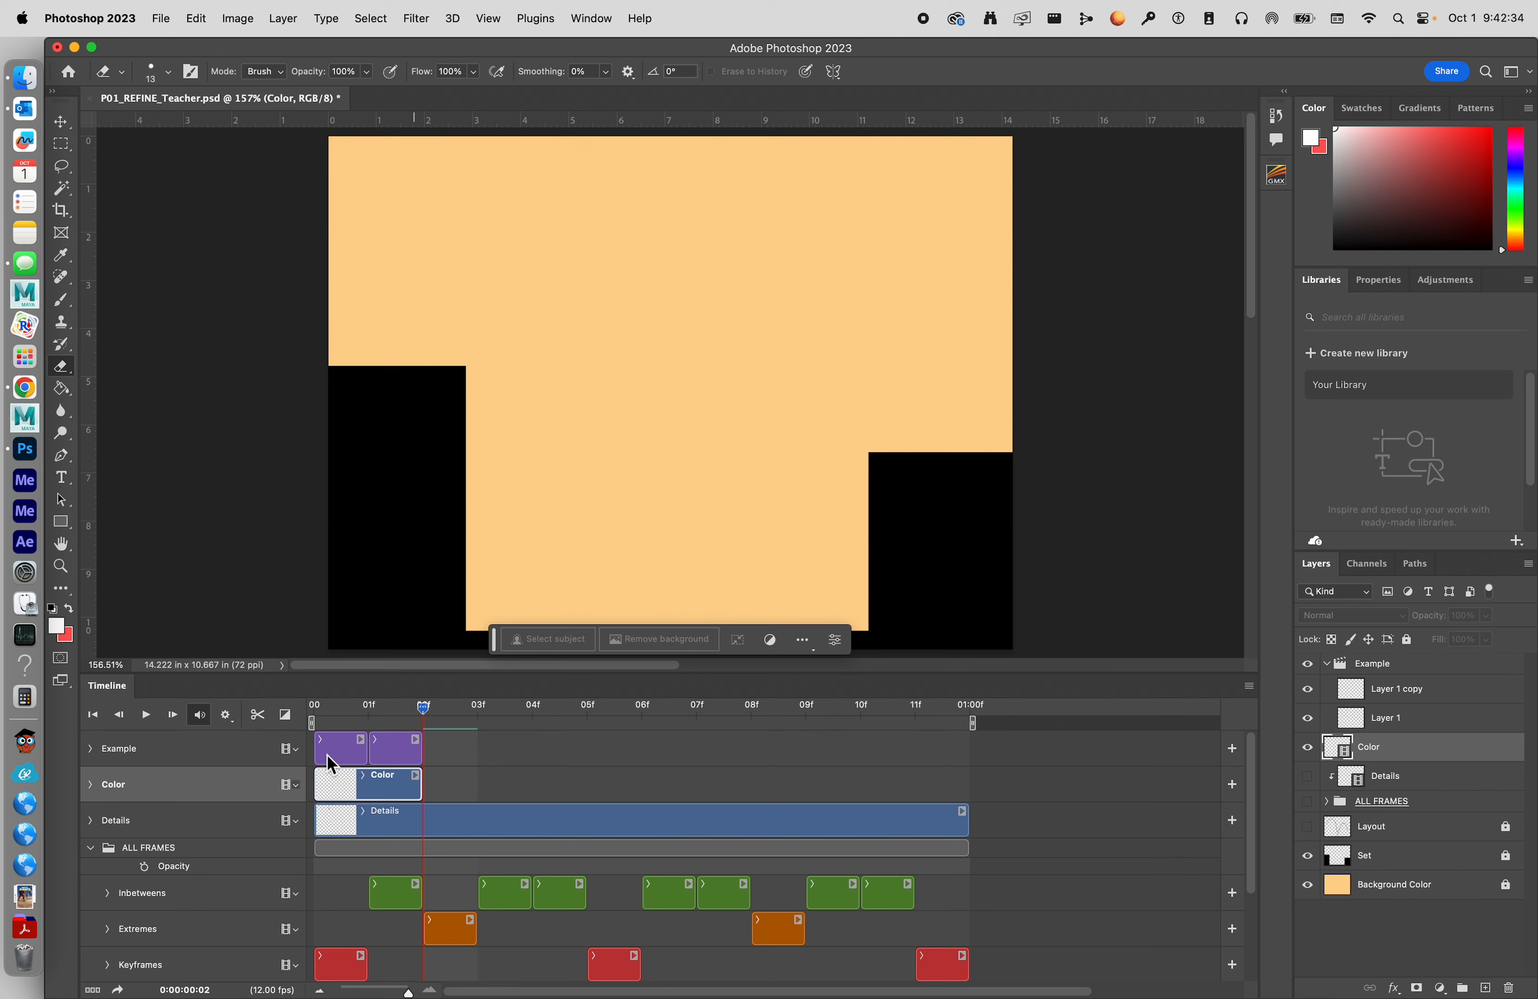
click(329, 757)
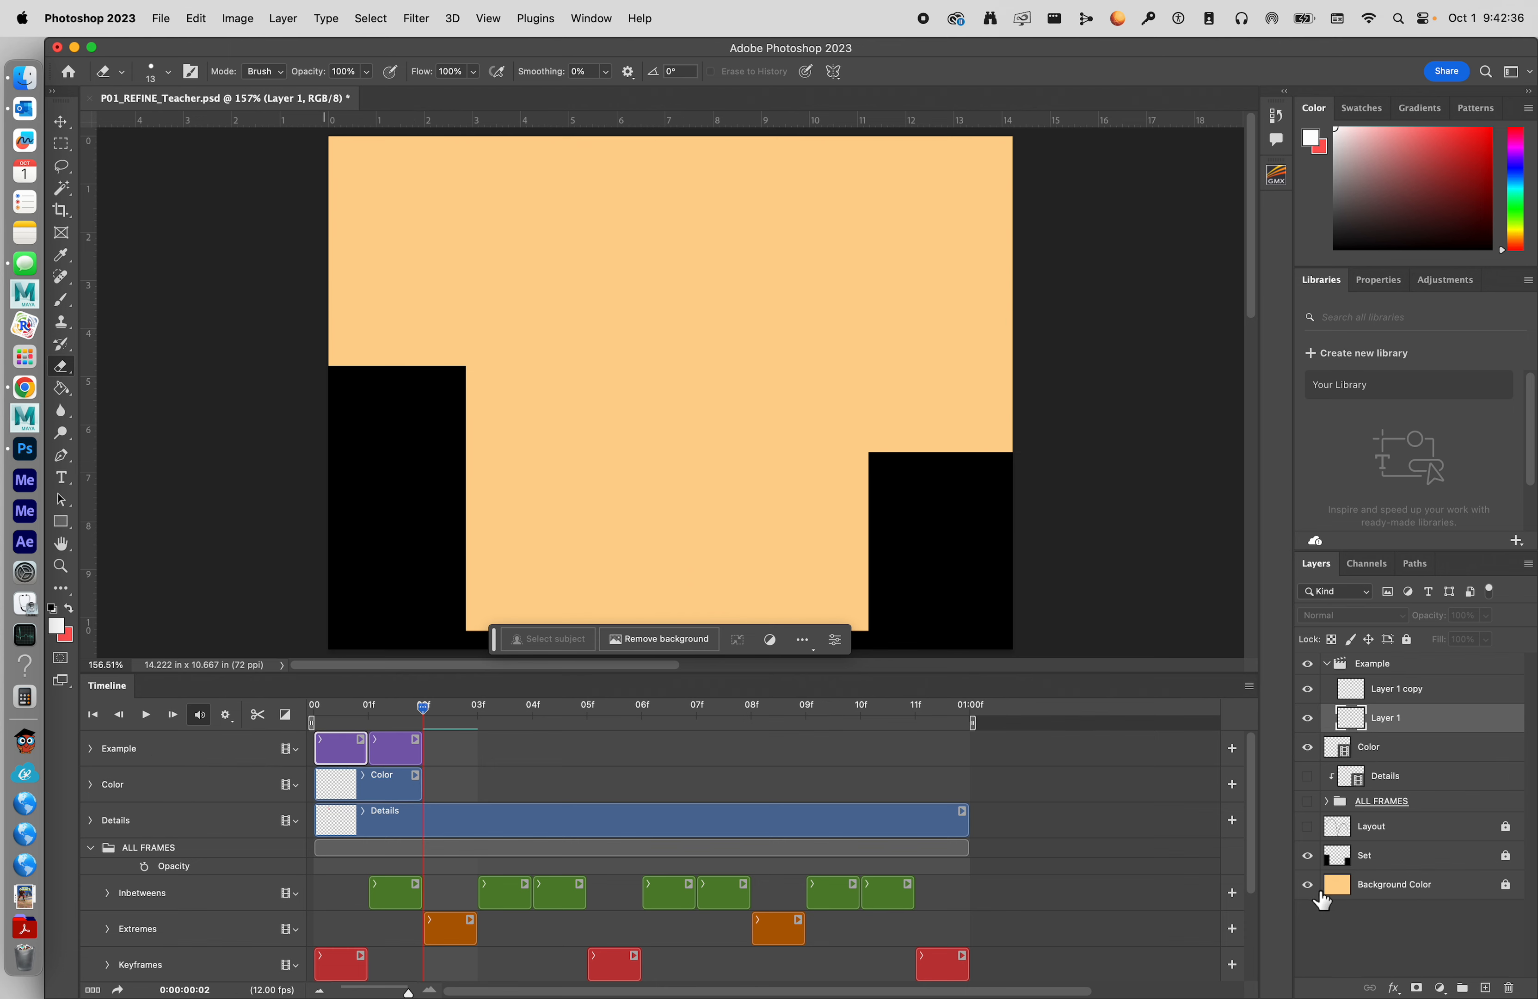
click(1307, 884)
click(1307, 856)
Step: Brush a closed black blob outline about 2.5 in wide on Layer 1 at frame 00
click(62, 567)
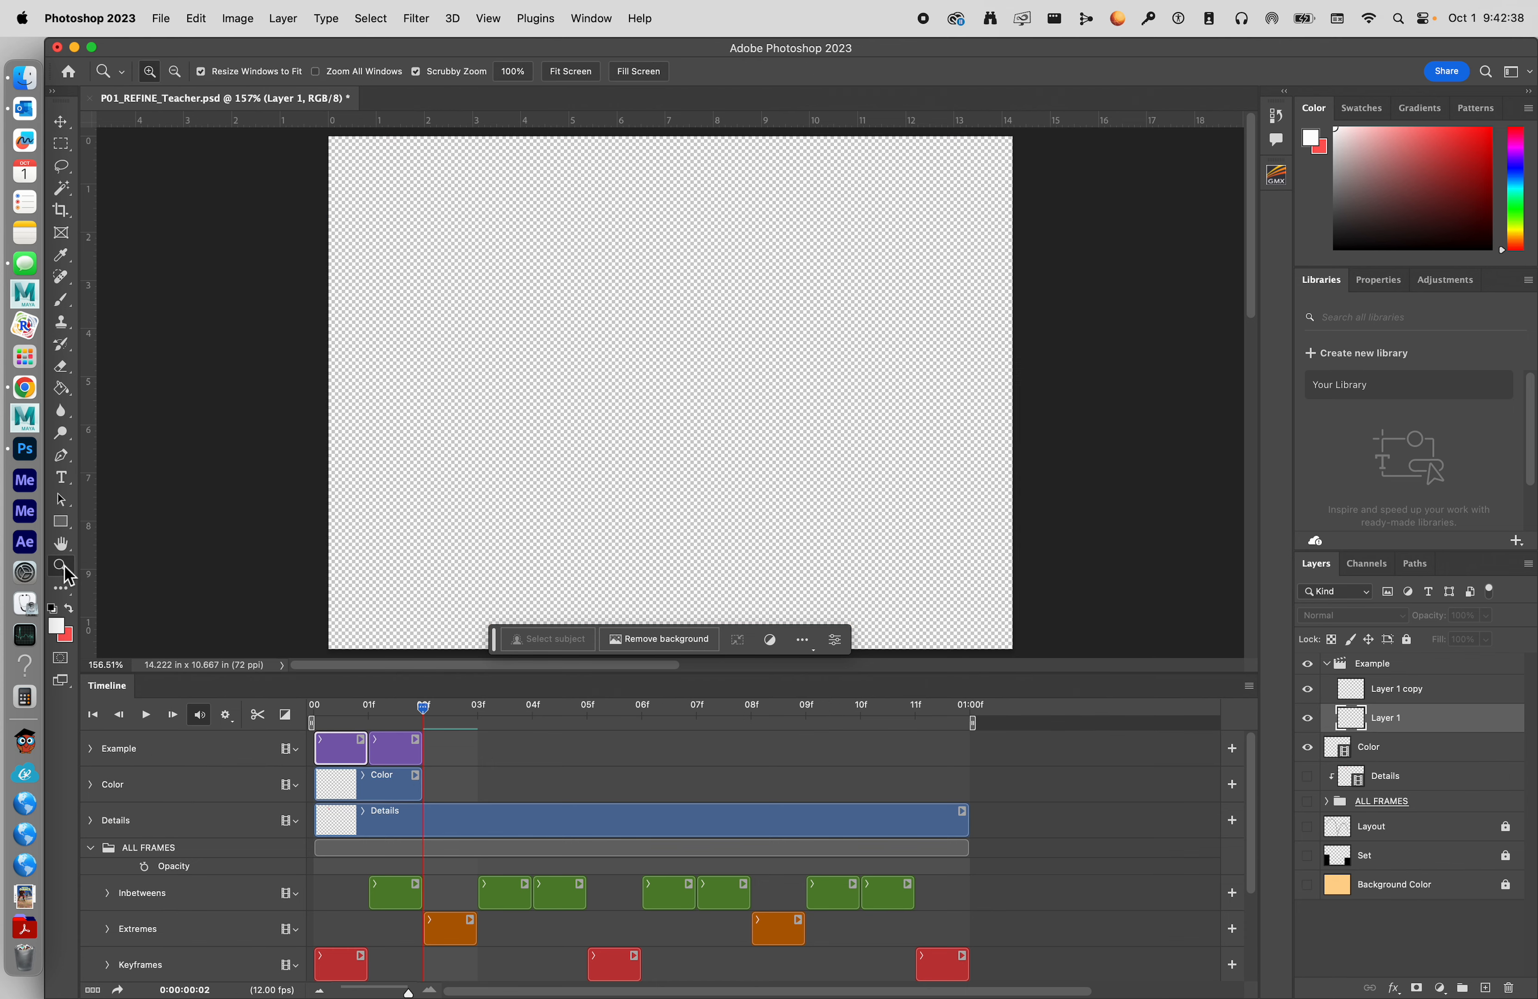
click(548, 524)
click(52, 609)
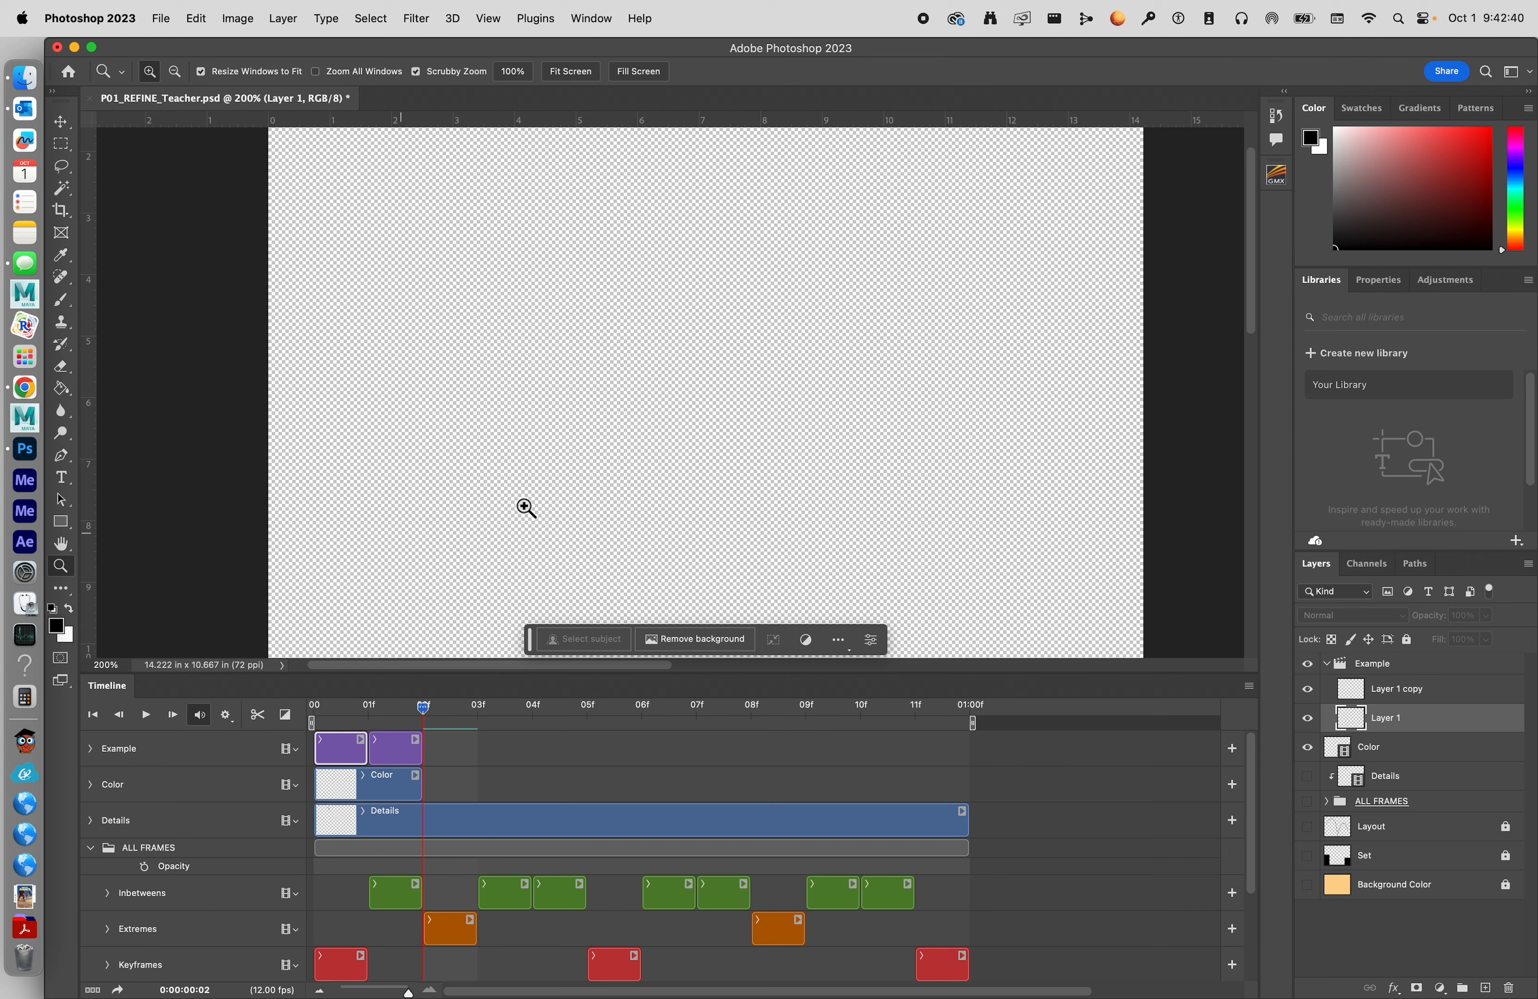
key(b)
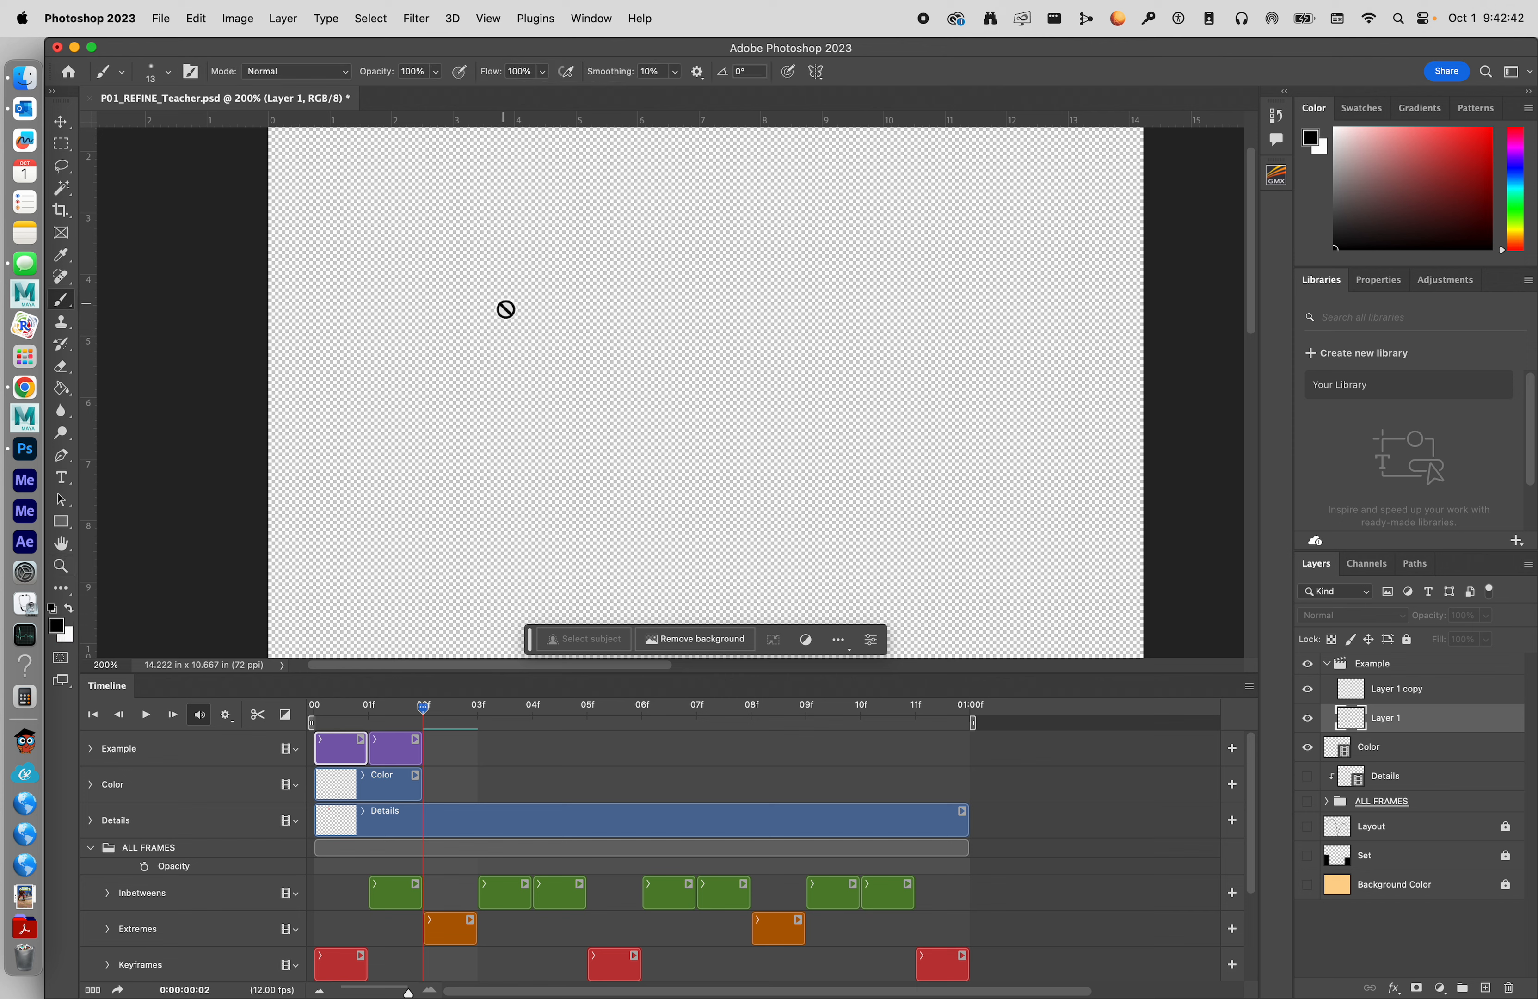
key(Left)
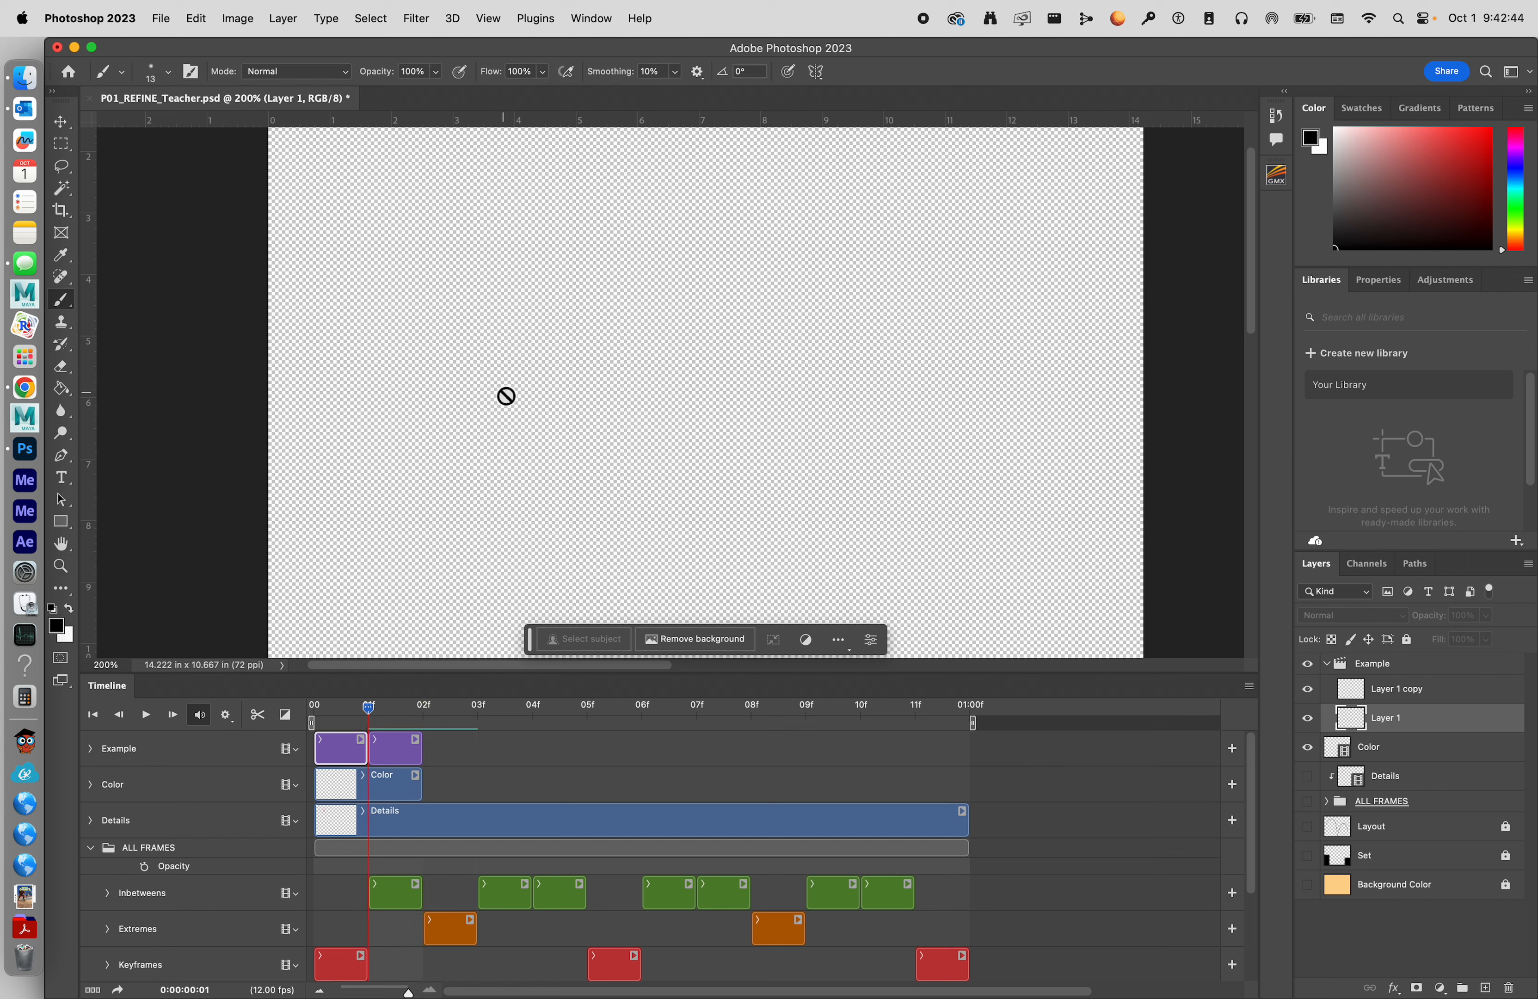
key(Left)
mouse_move(530, 338)
mouse_down()
mouse_move(591, 475)
mouse_move(534, 359)
mouse_up()
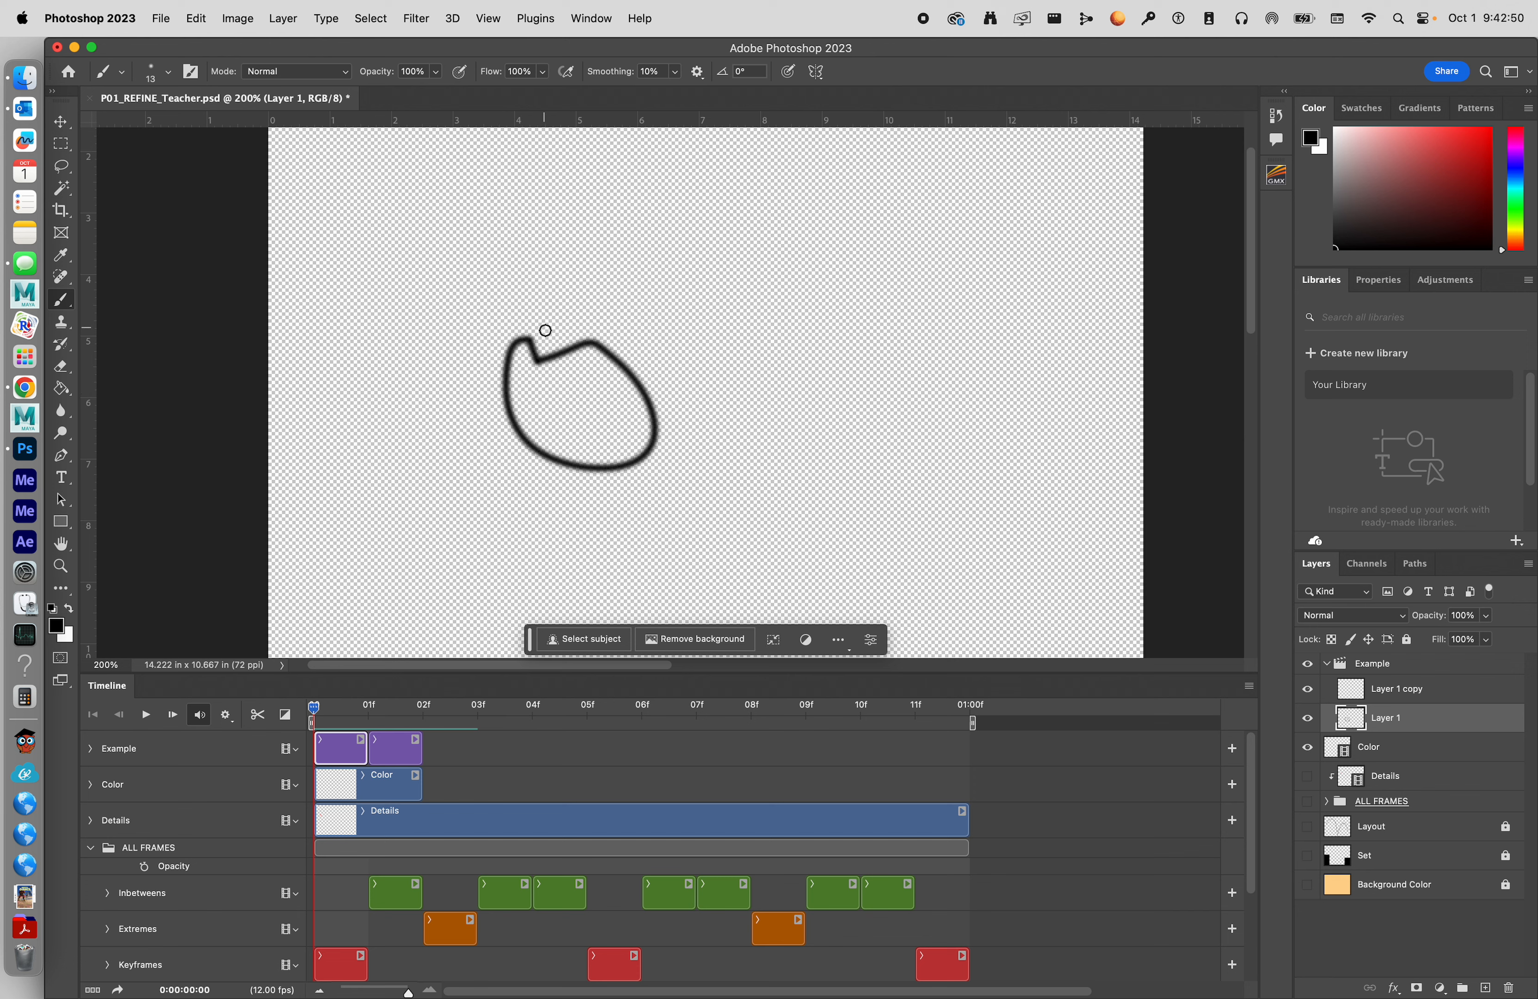
Step: Brush a second closed black outline on Layer 1 copy at frame 01, offset to the right, and flip between the two frames
key(Right)
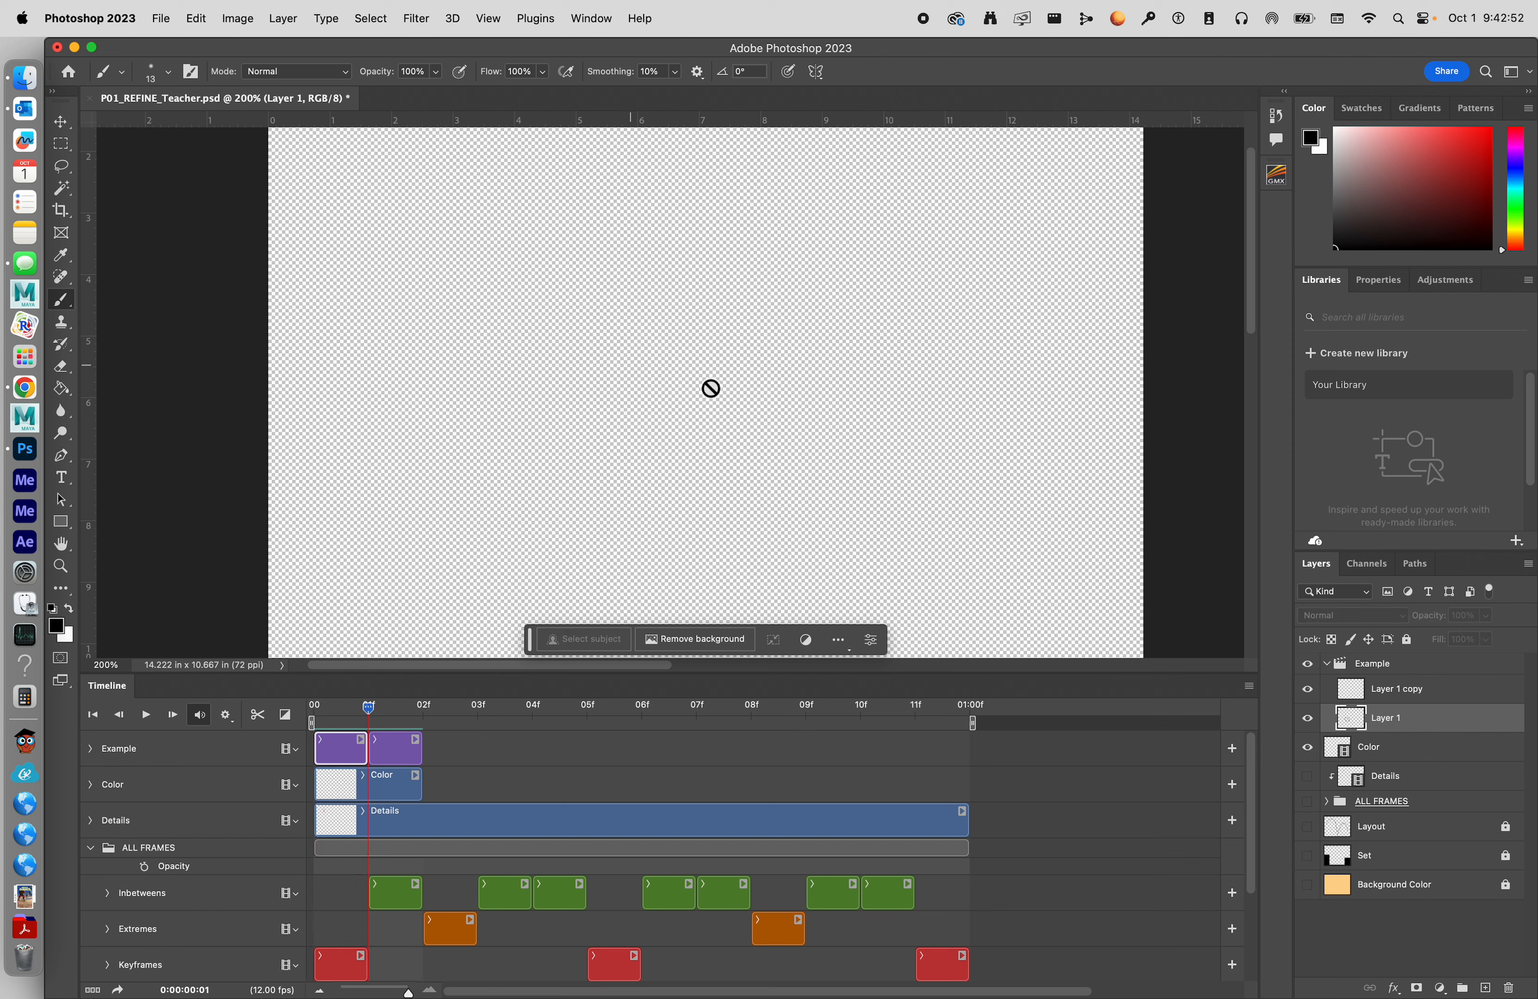
click(399, 750)
mouse_move(760, 333)
mouse_down()
mouse_move(722, 324)
mouse_move(822, 438)
mouse_move(781, 336)
mouse_move(746, 335)
mouse_up()
key(Left)
key(Right)
key(Left)
key(Right)
key(Left)
key(Right)
key(Left)
key(Right)
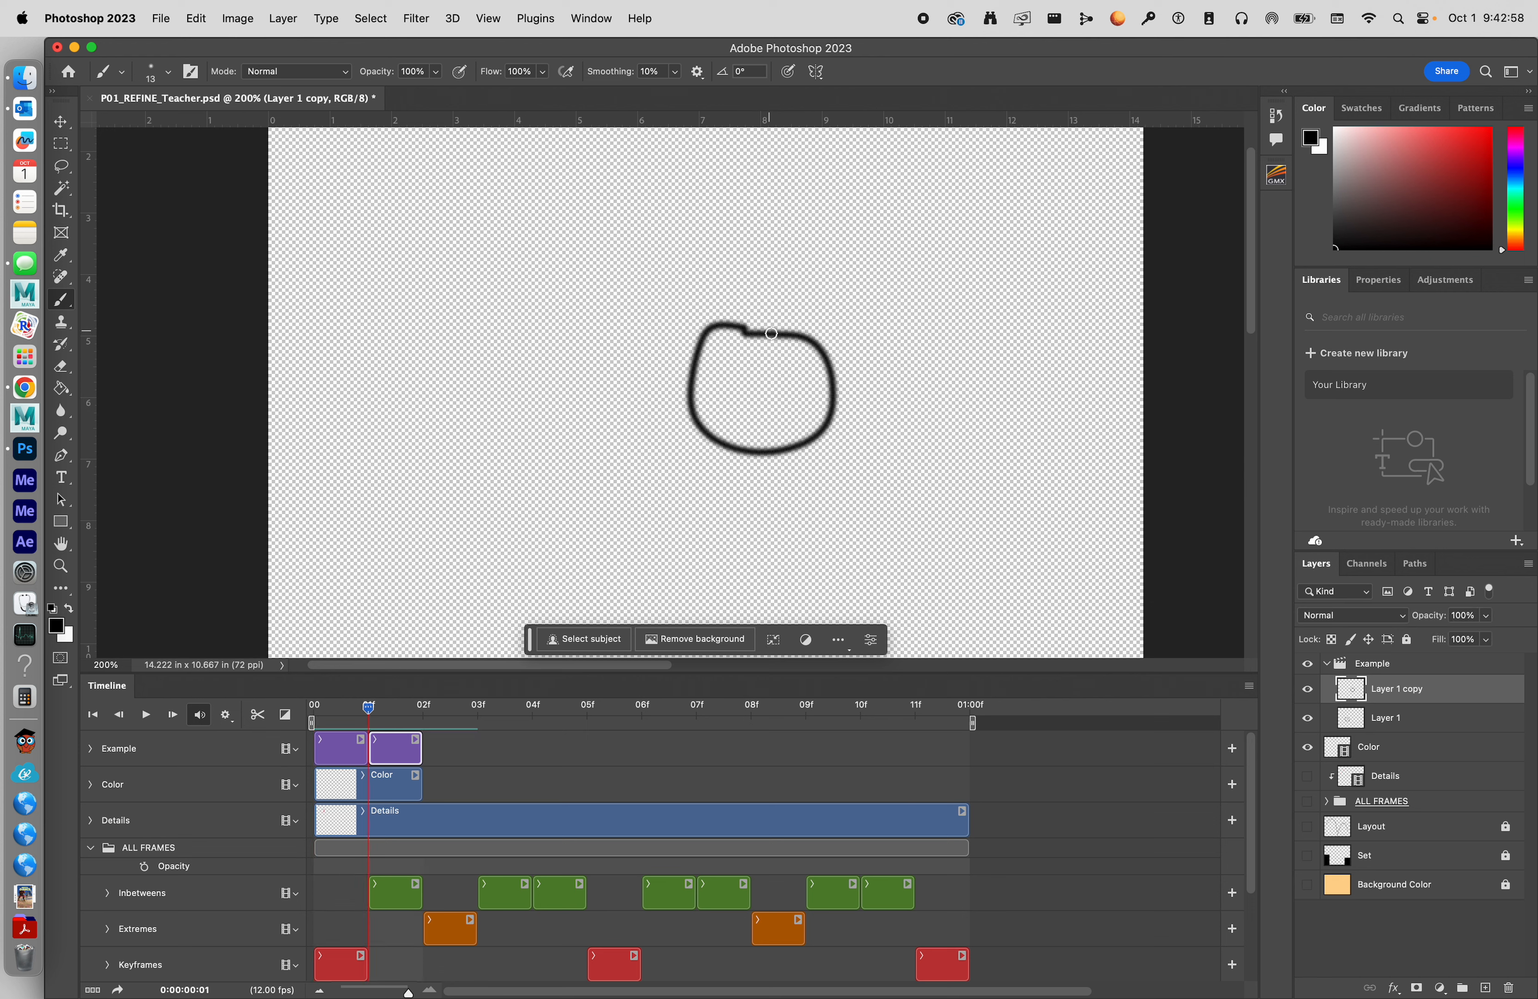
Step: Select the inside of the frame 00 outline with the Magic Wand while the Color layer is active
key(Left)
click(353, 750)
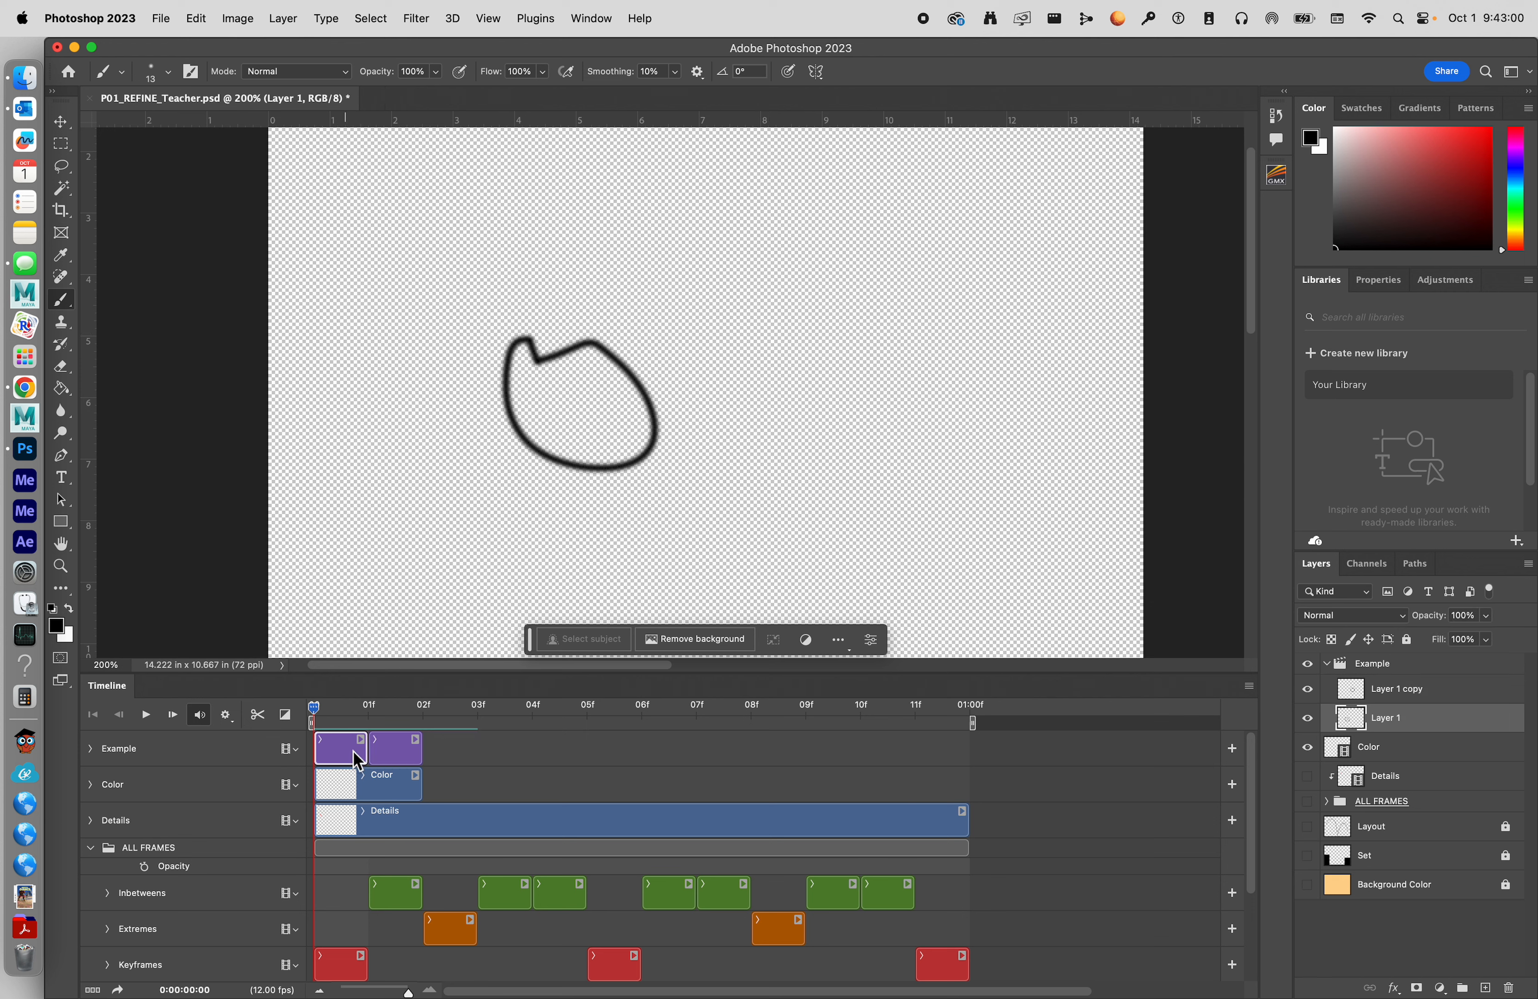
click(62, 187)
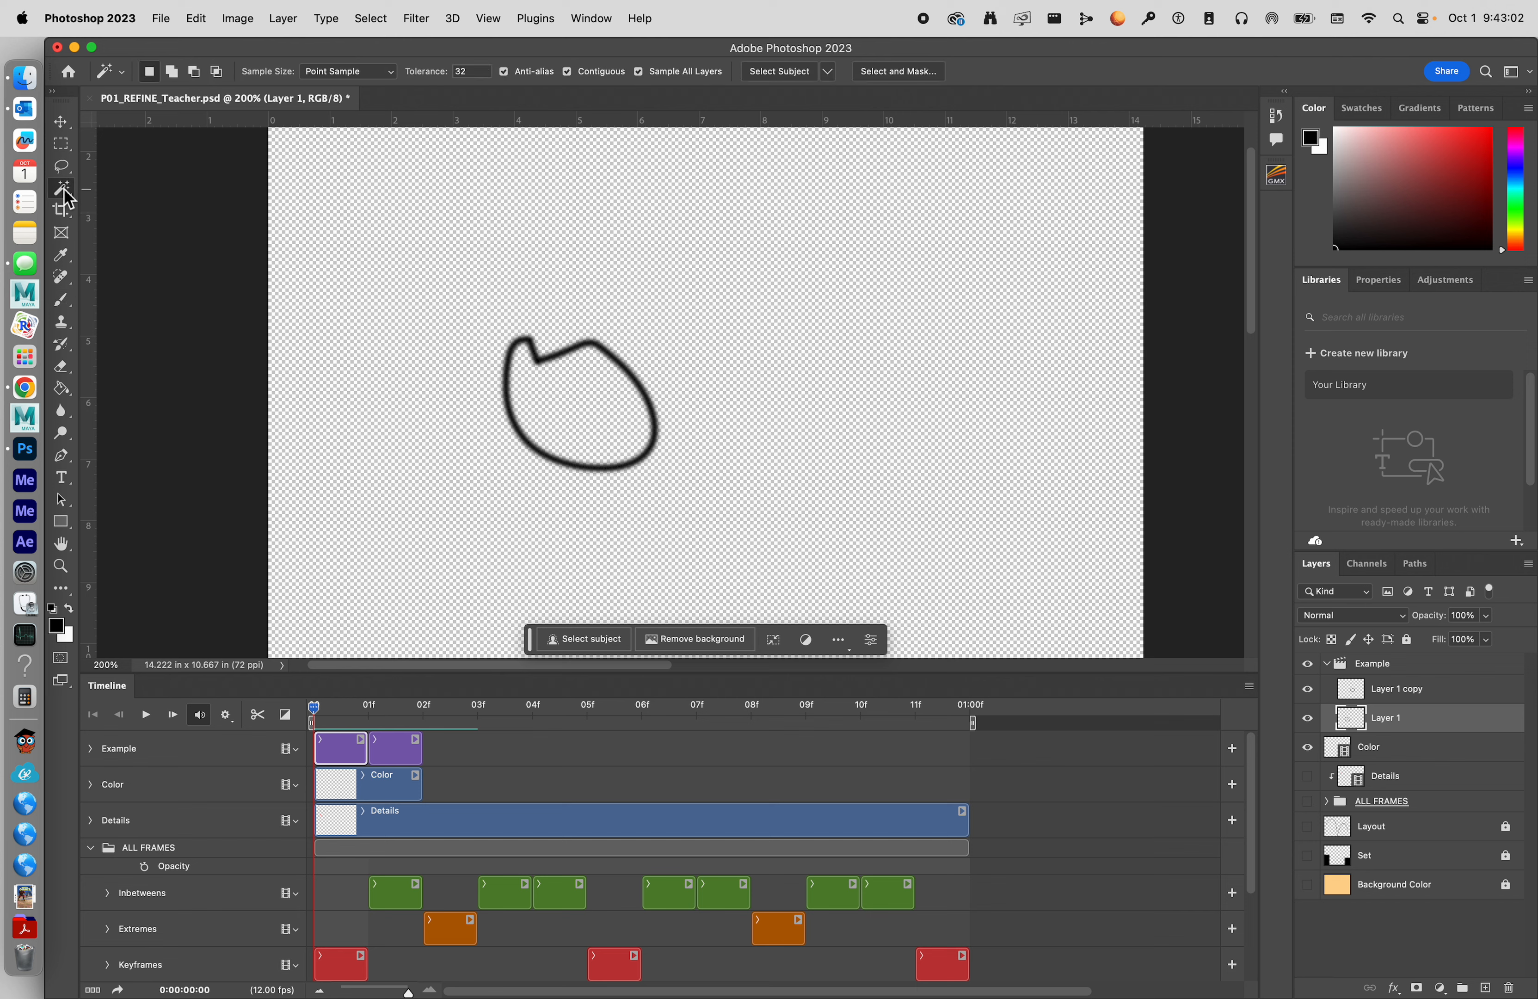
right_click(63, 186)
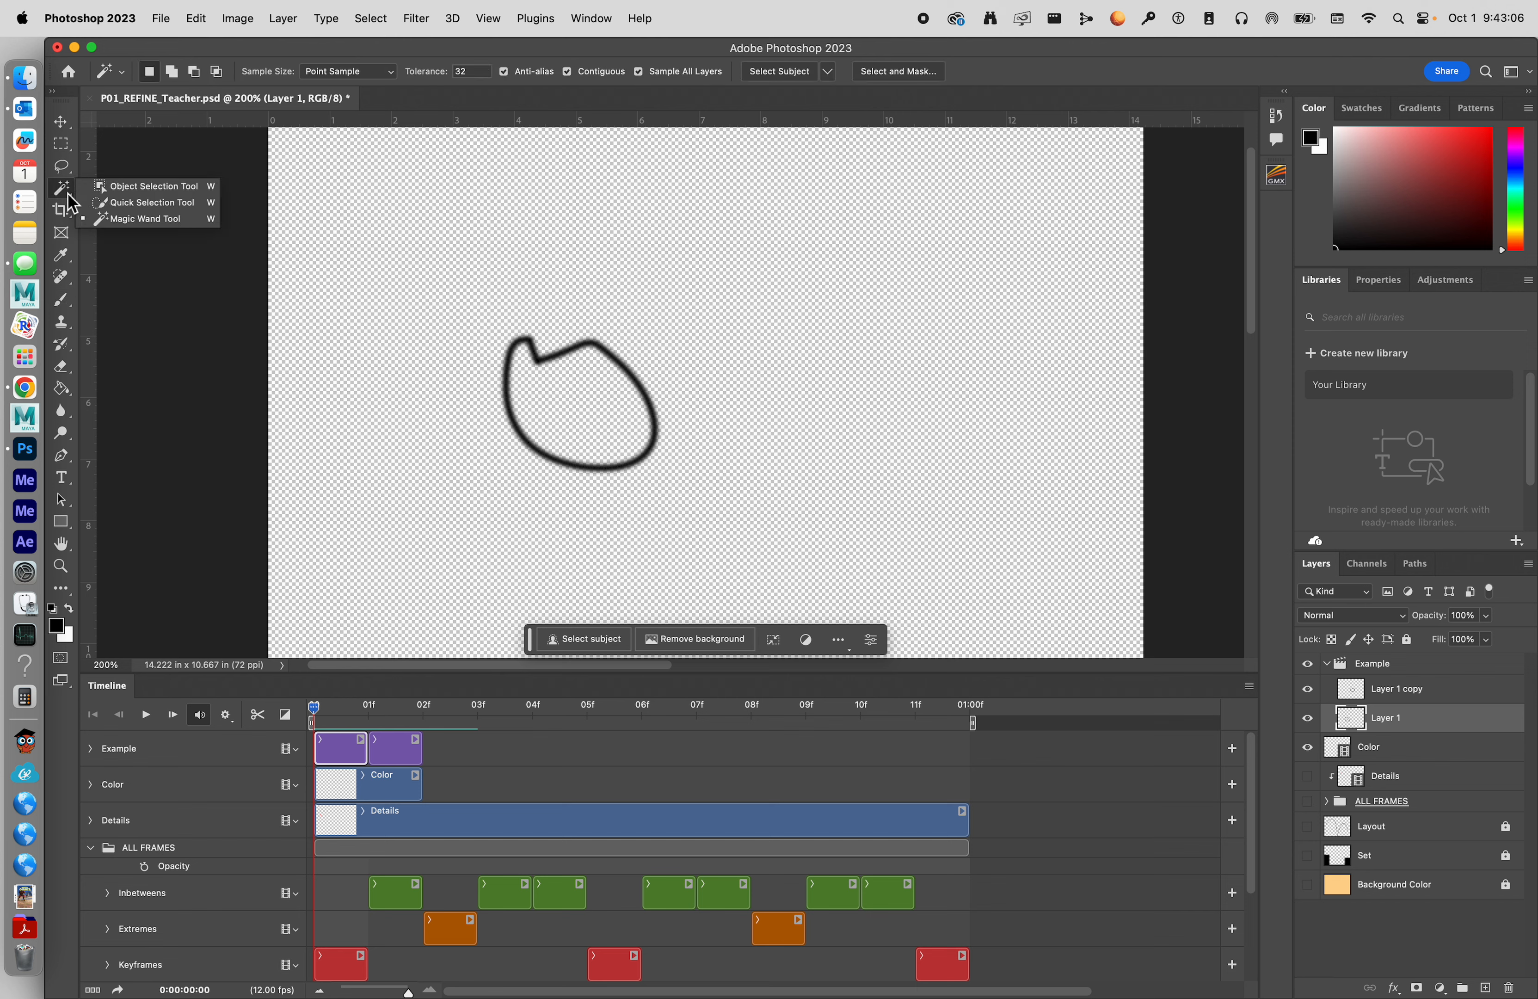
click(121, 219)
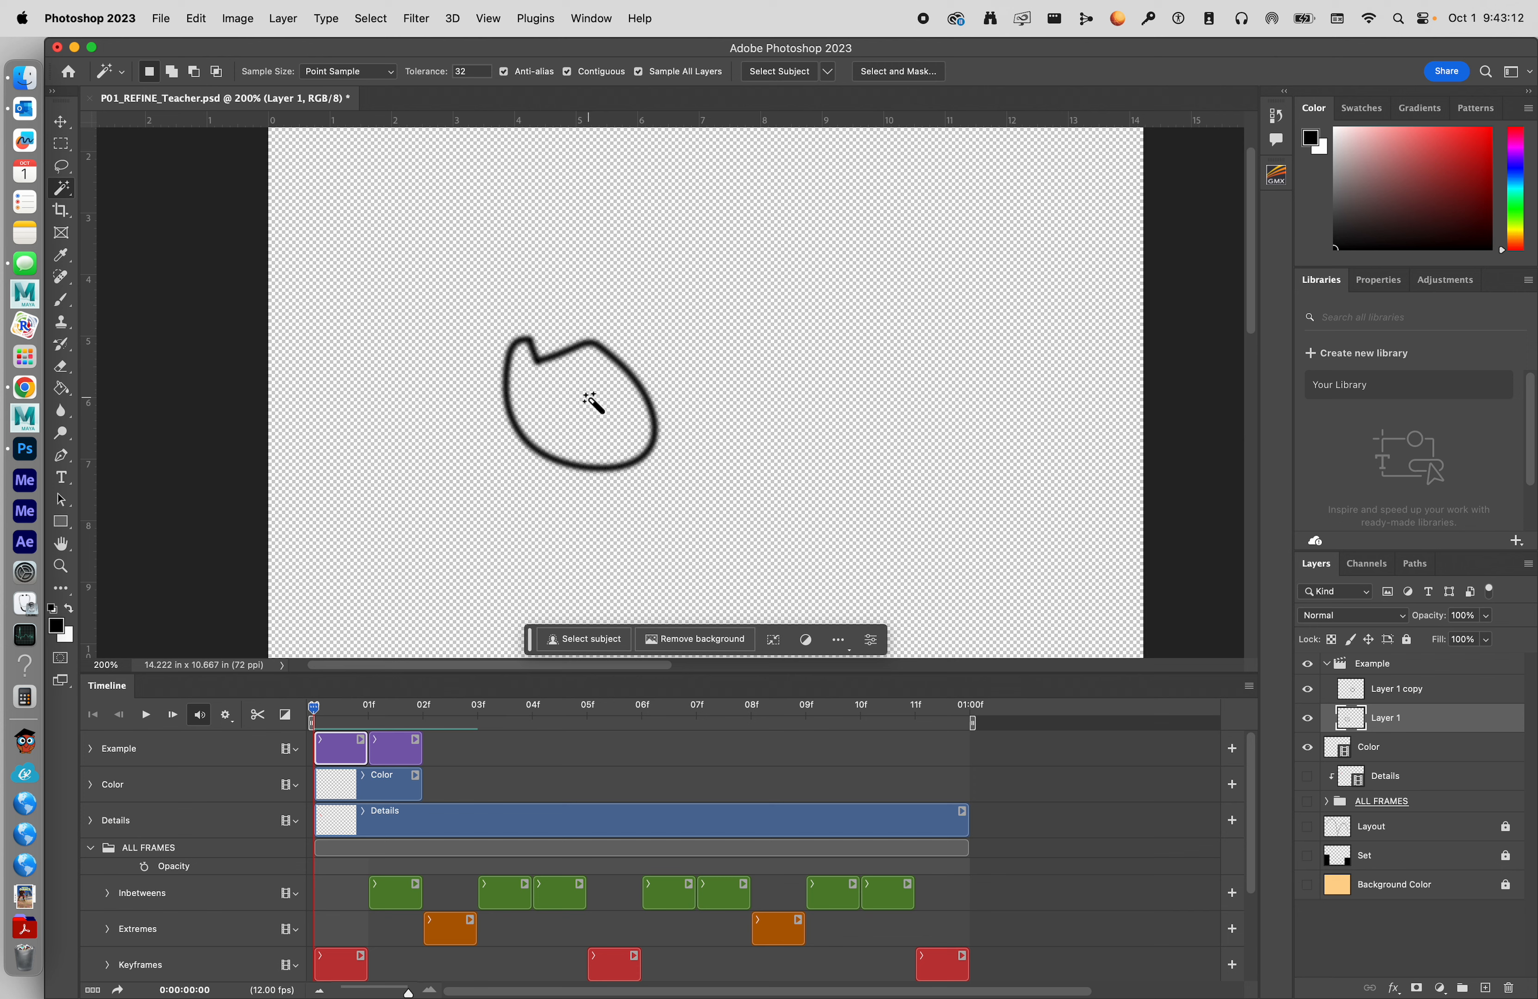
click(405, 793)
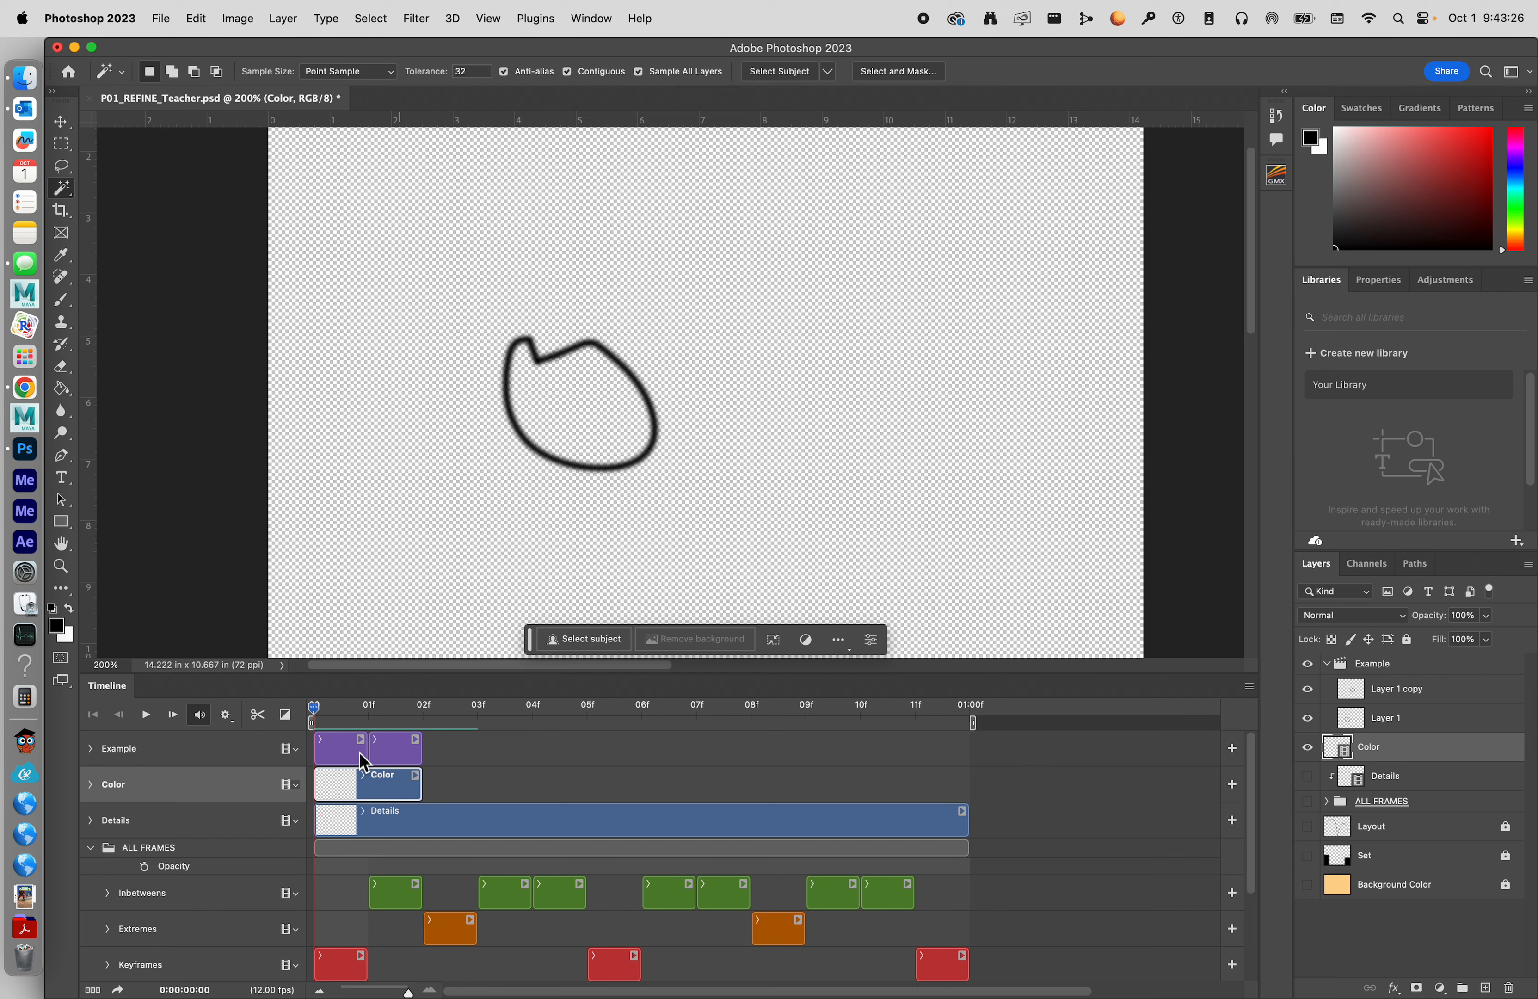
click(574, 409)
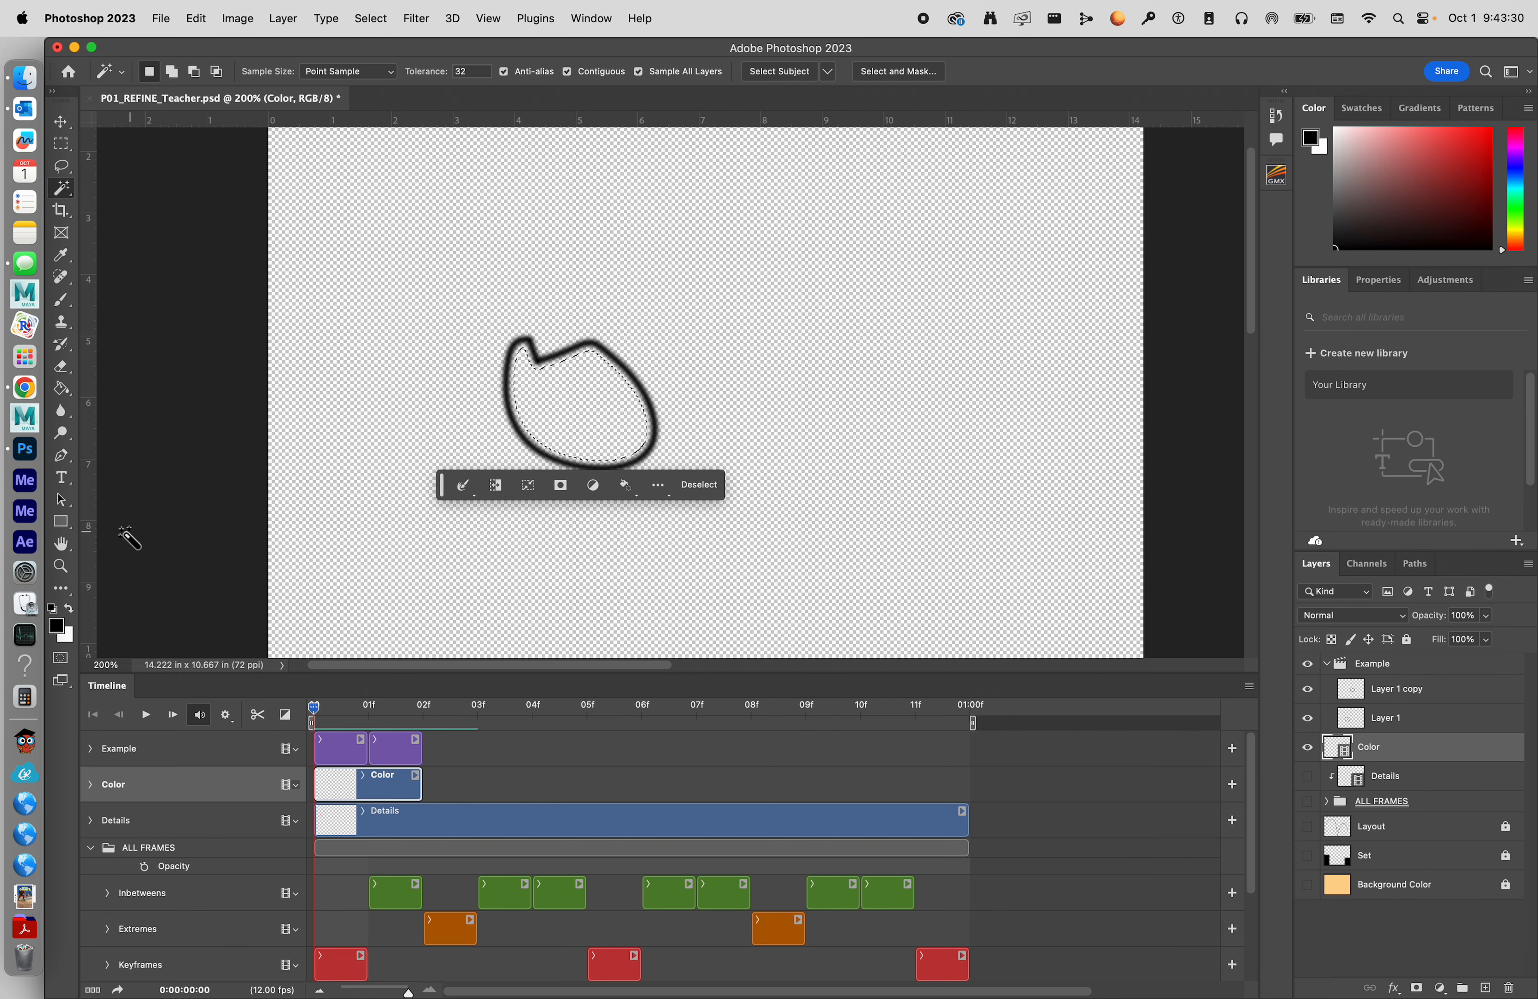
Step: Inspect the gap between the selection edge and the outline, and set the foreground color to a bright violet-pink
click(60, 565)
drag(629, 422, 632, 419)
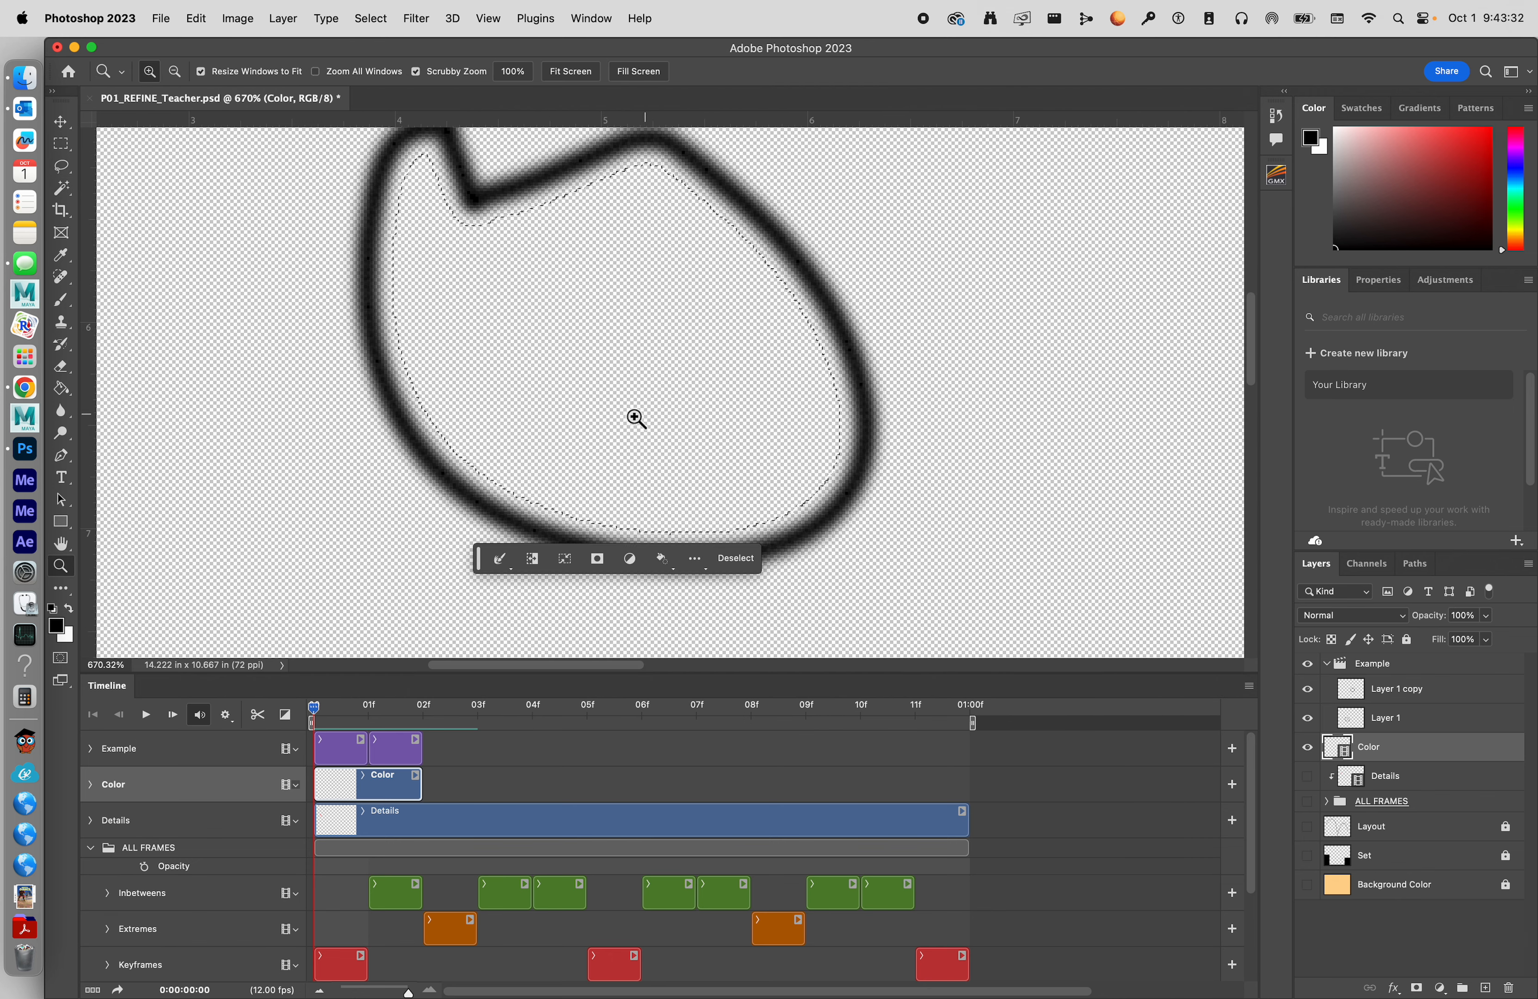
mouse_move(400, 369)
mouse_down()
mouse_move(461, 399)
mouse_move(574, 395)
mouse_move(498, 340)
mouse_up()
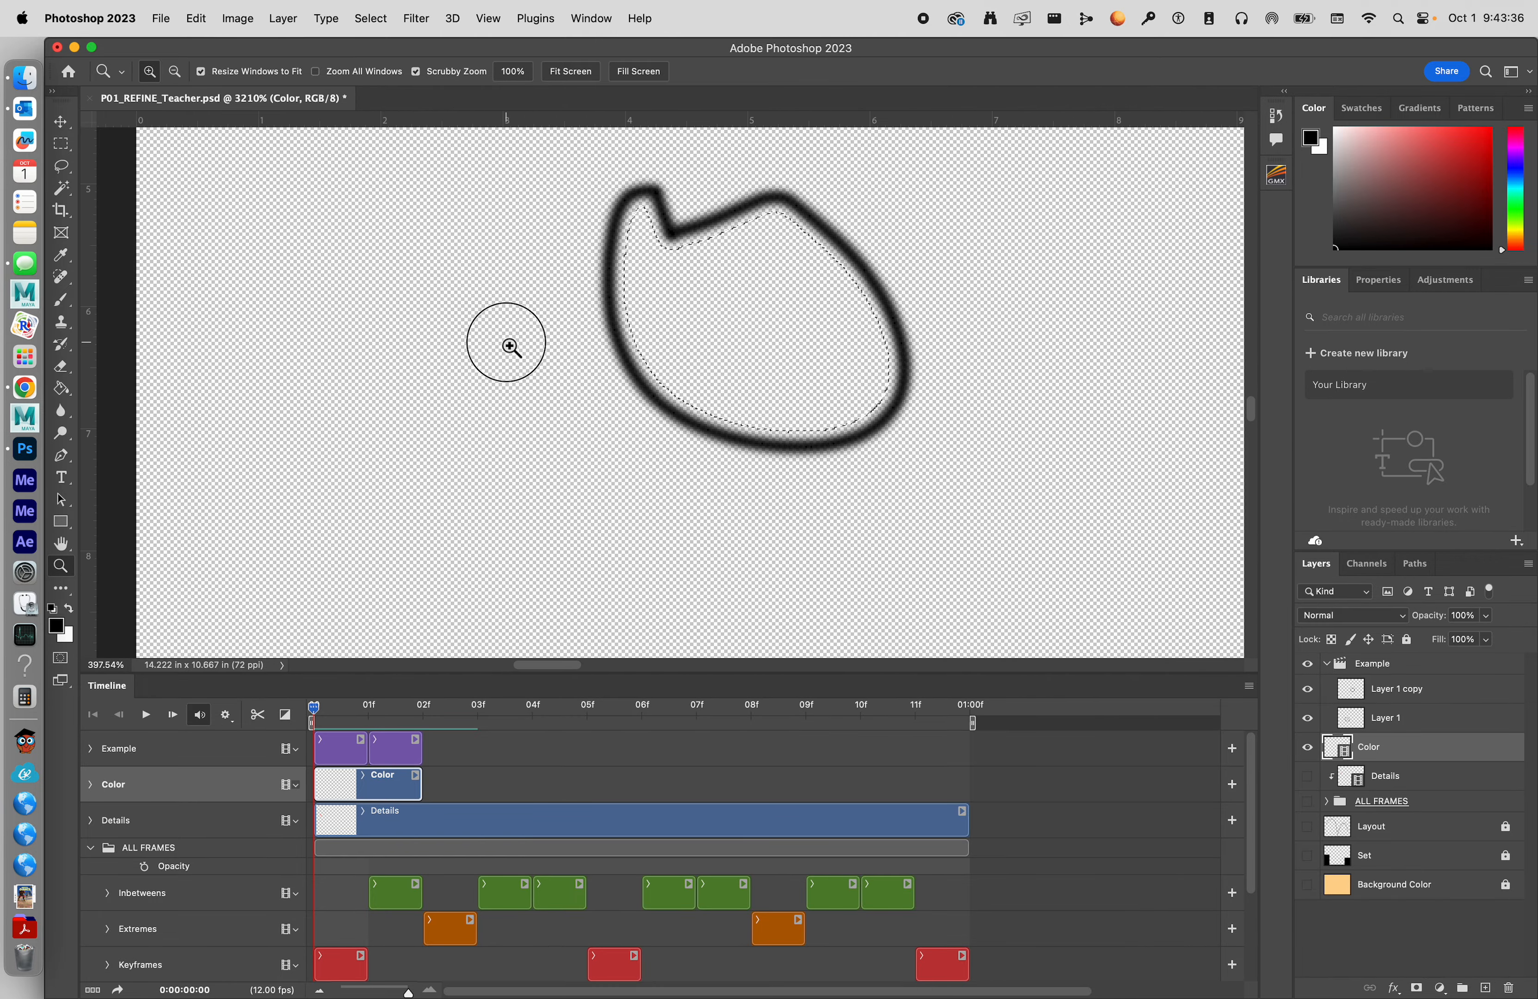
drag(859, 289, 948, 277)
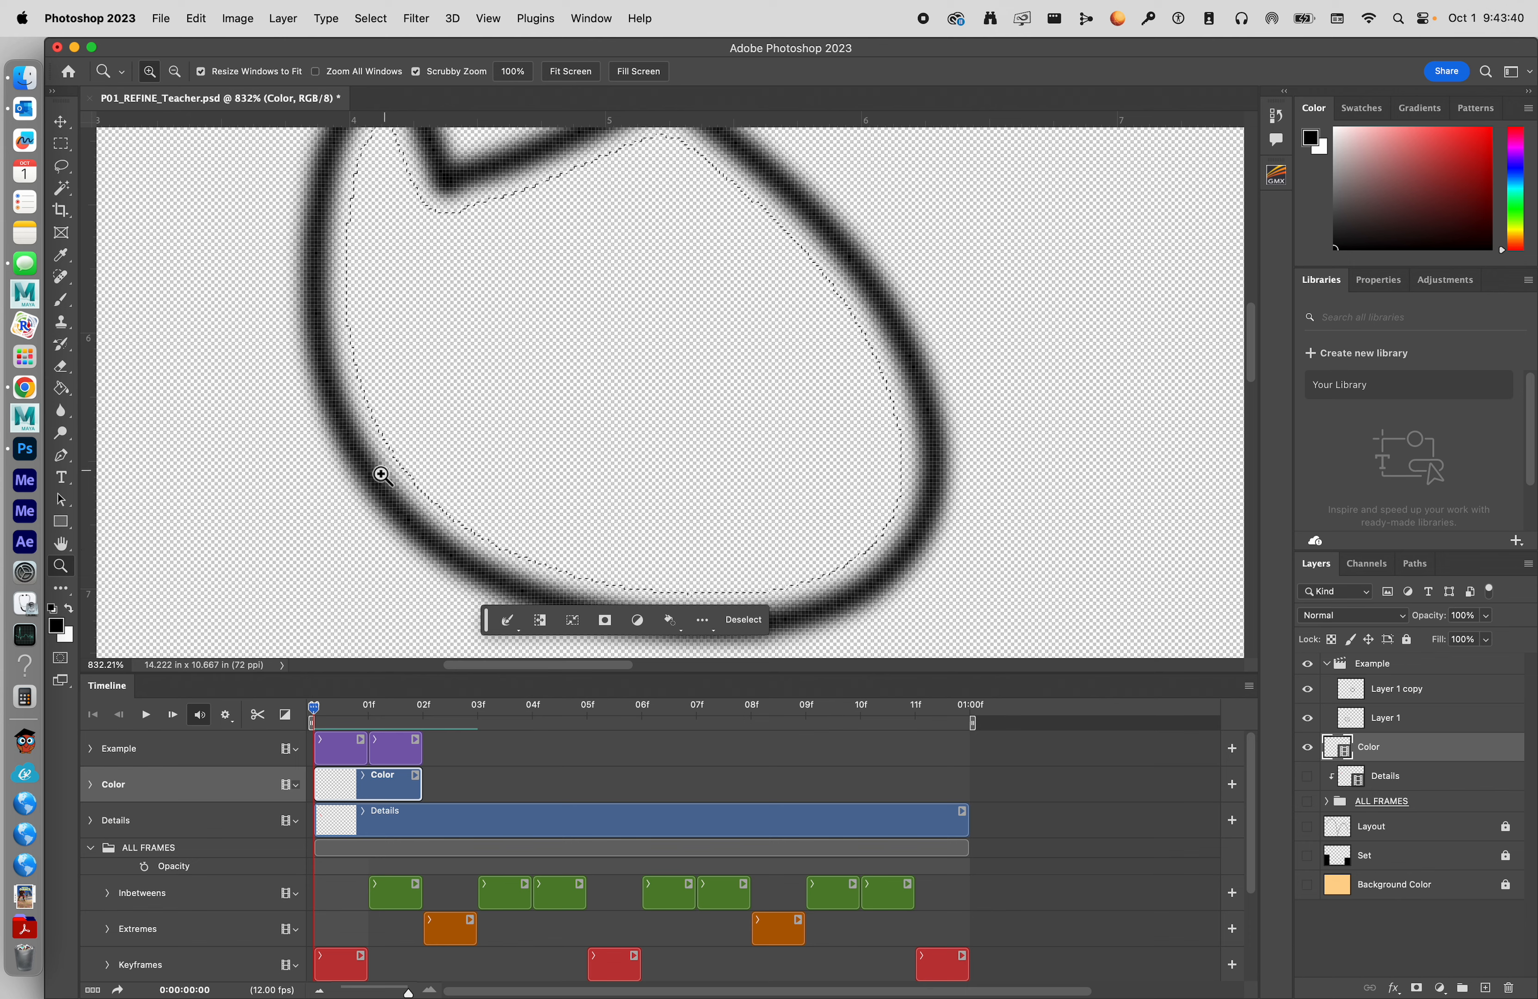
click(56, 625)
click(805, 440)
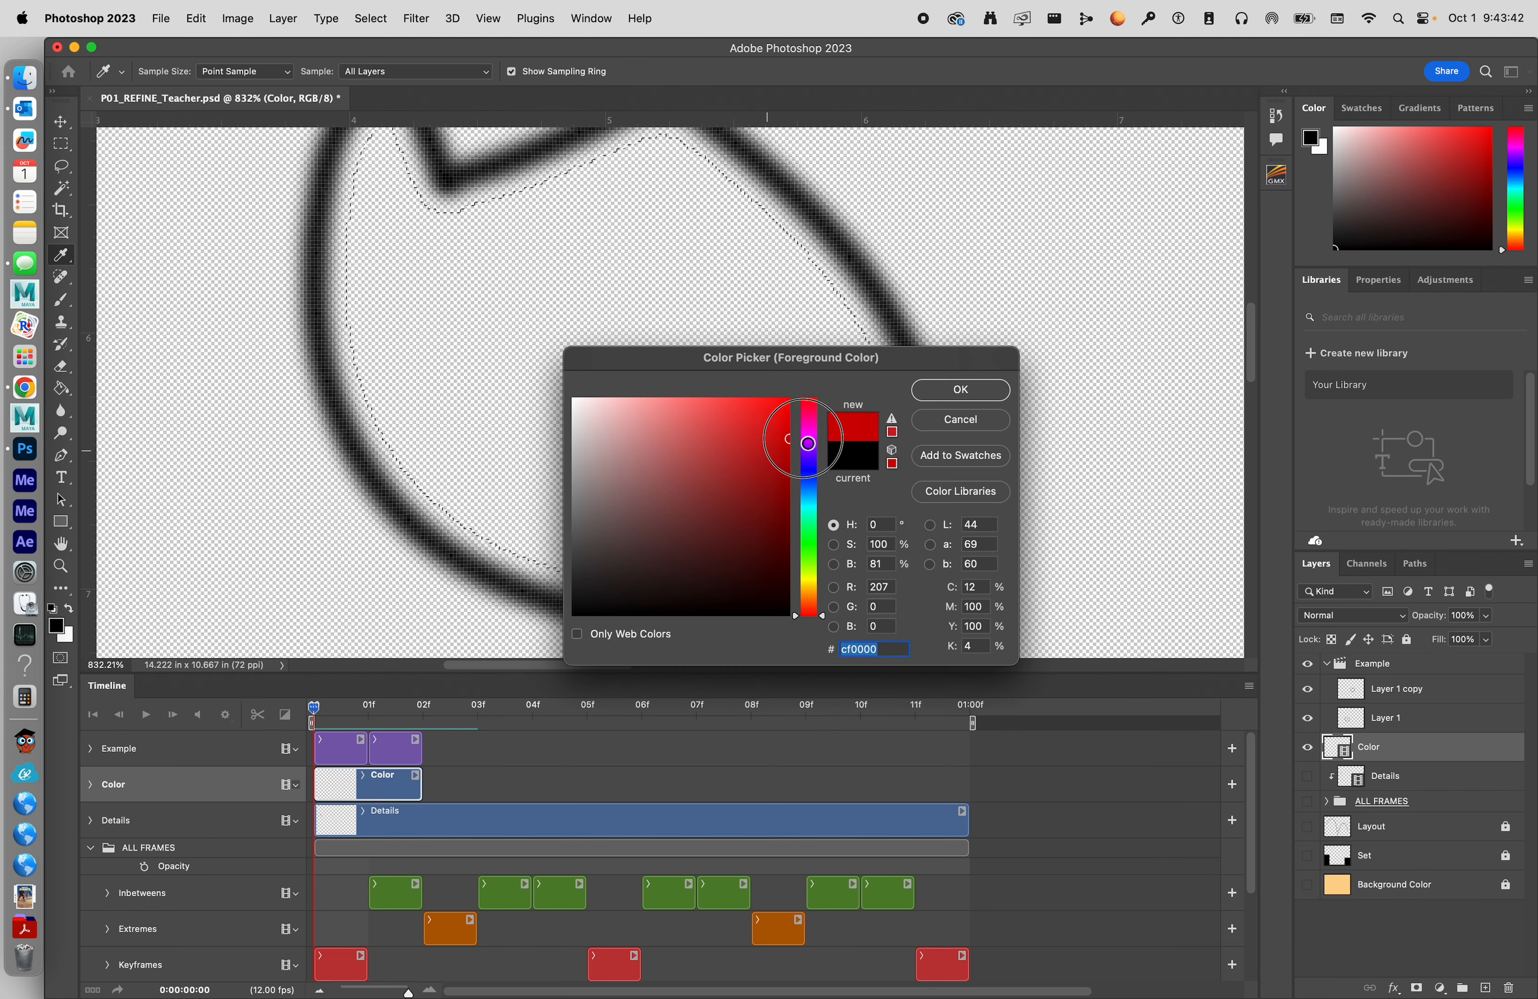
drag(804, 439, 684, 368)
click(961, 390)
Step: Try filling the unexpanded selection on the Color layer with the Paint Bucket, and undo the fill
key(z)
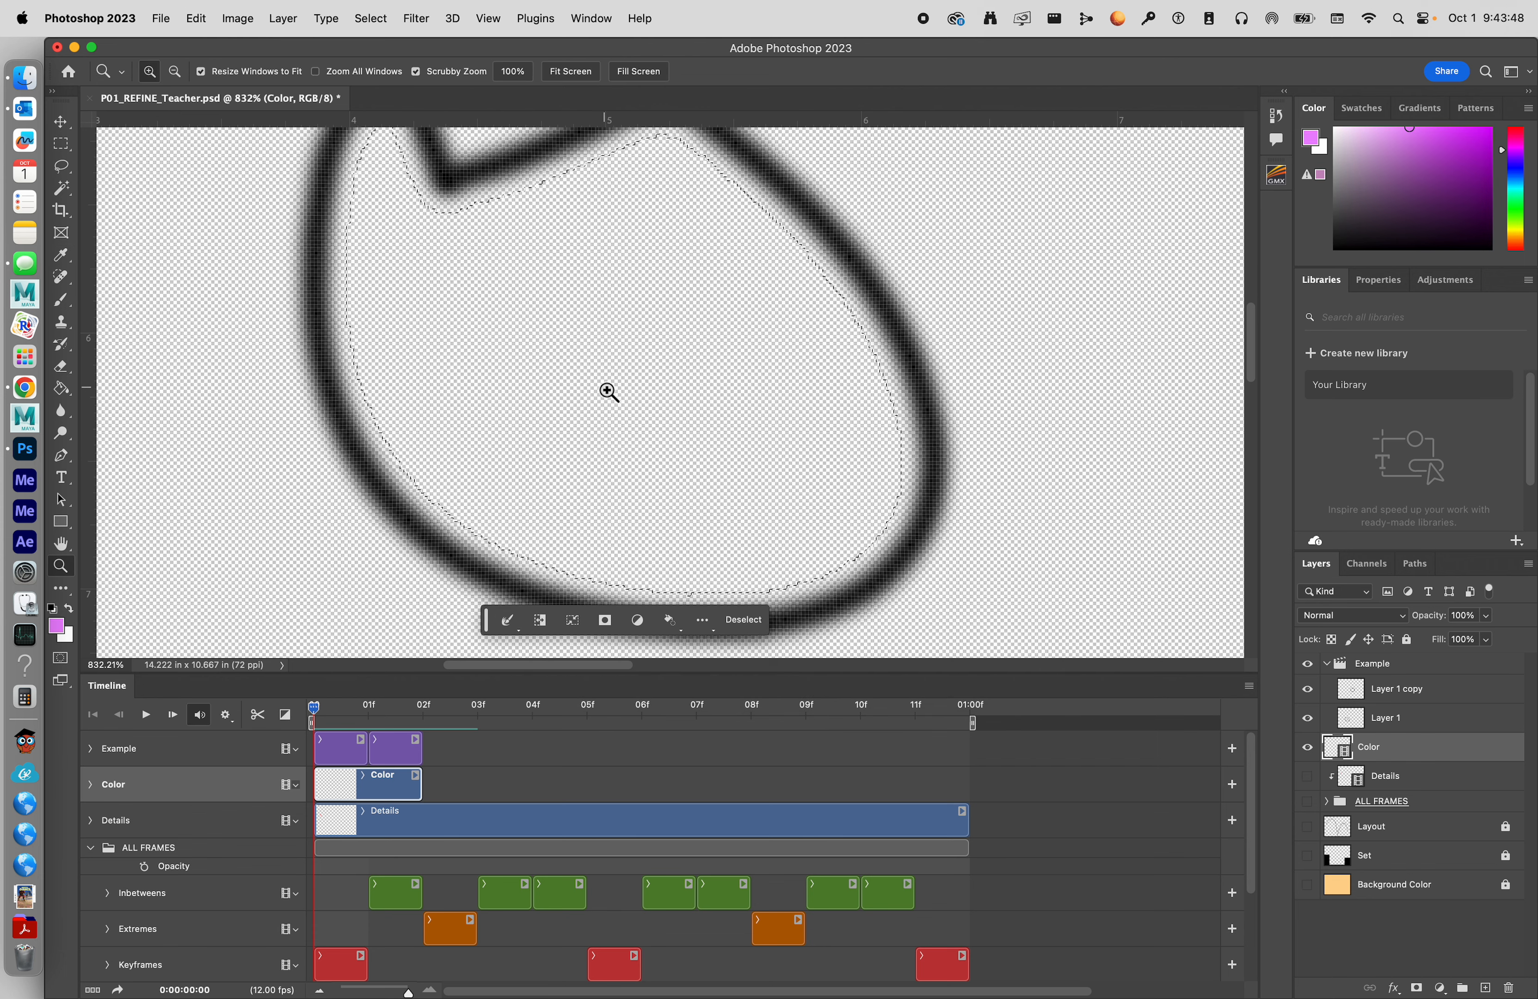
key(g)
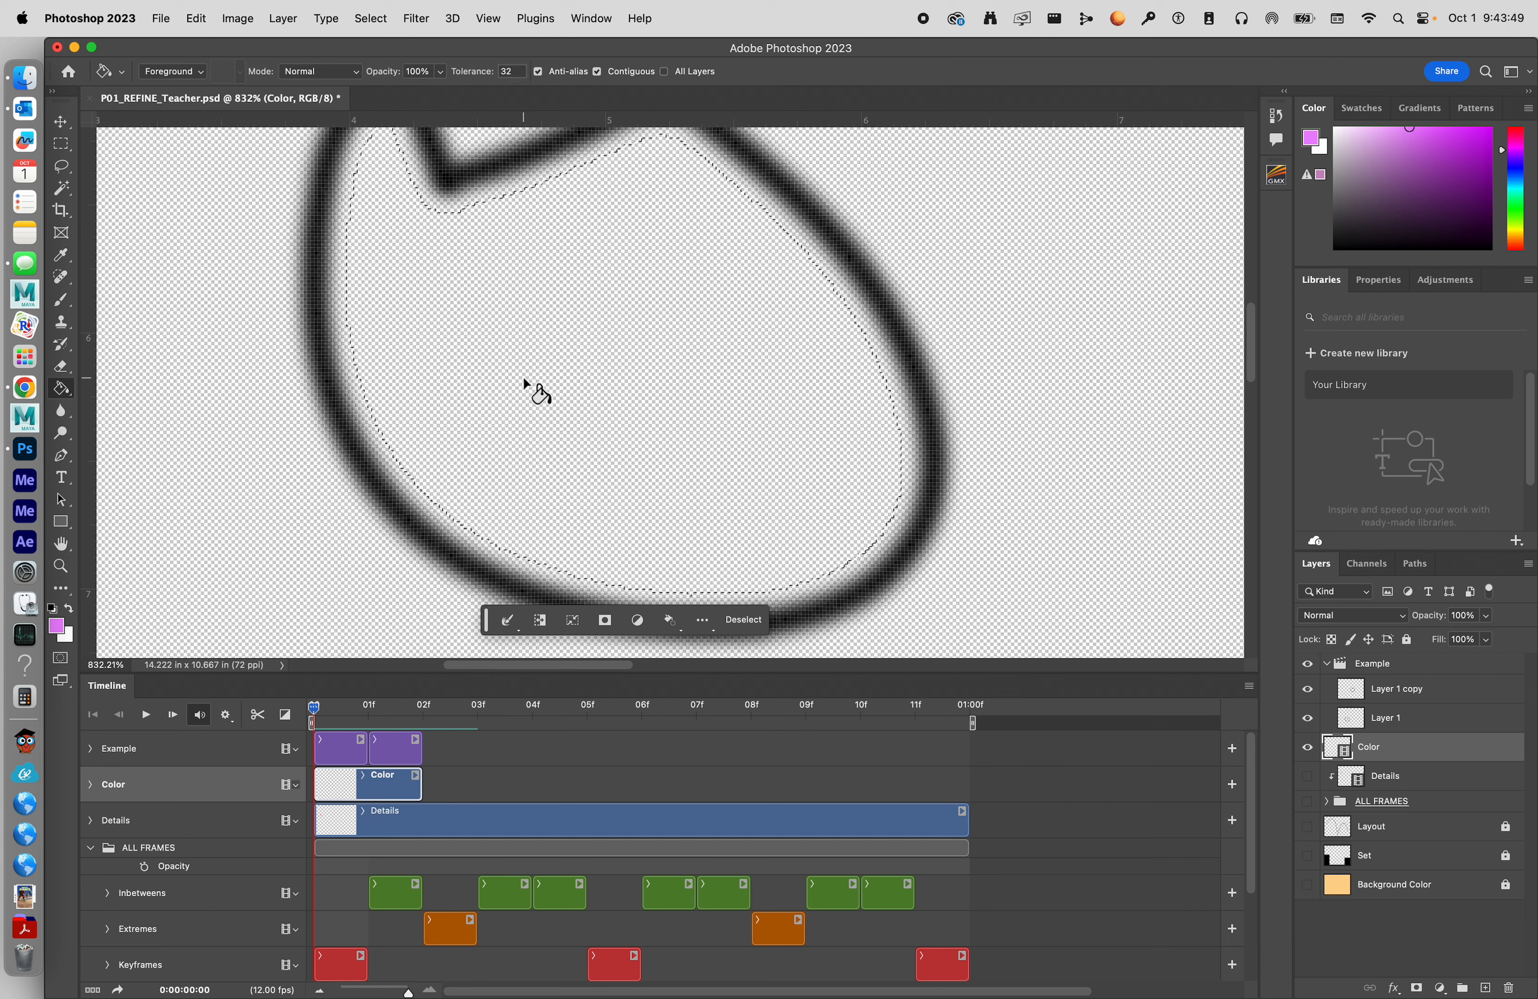
click(62, 390)
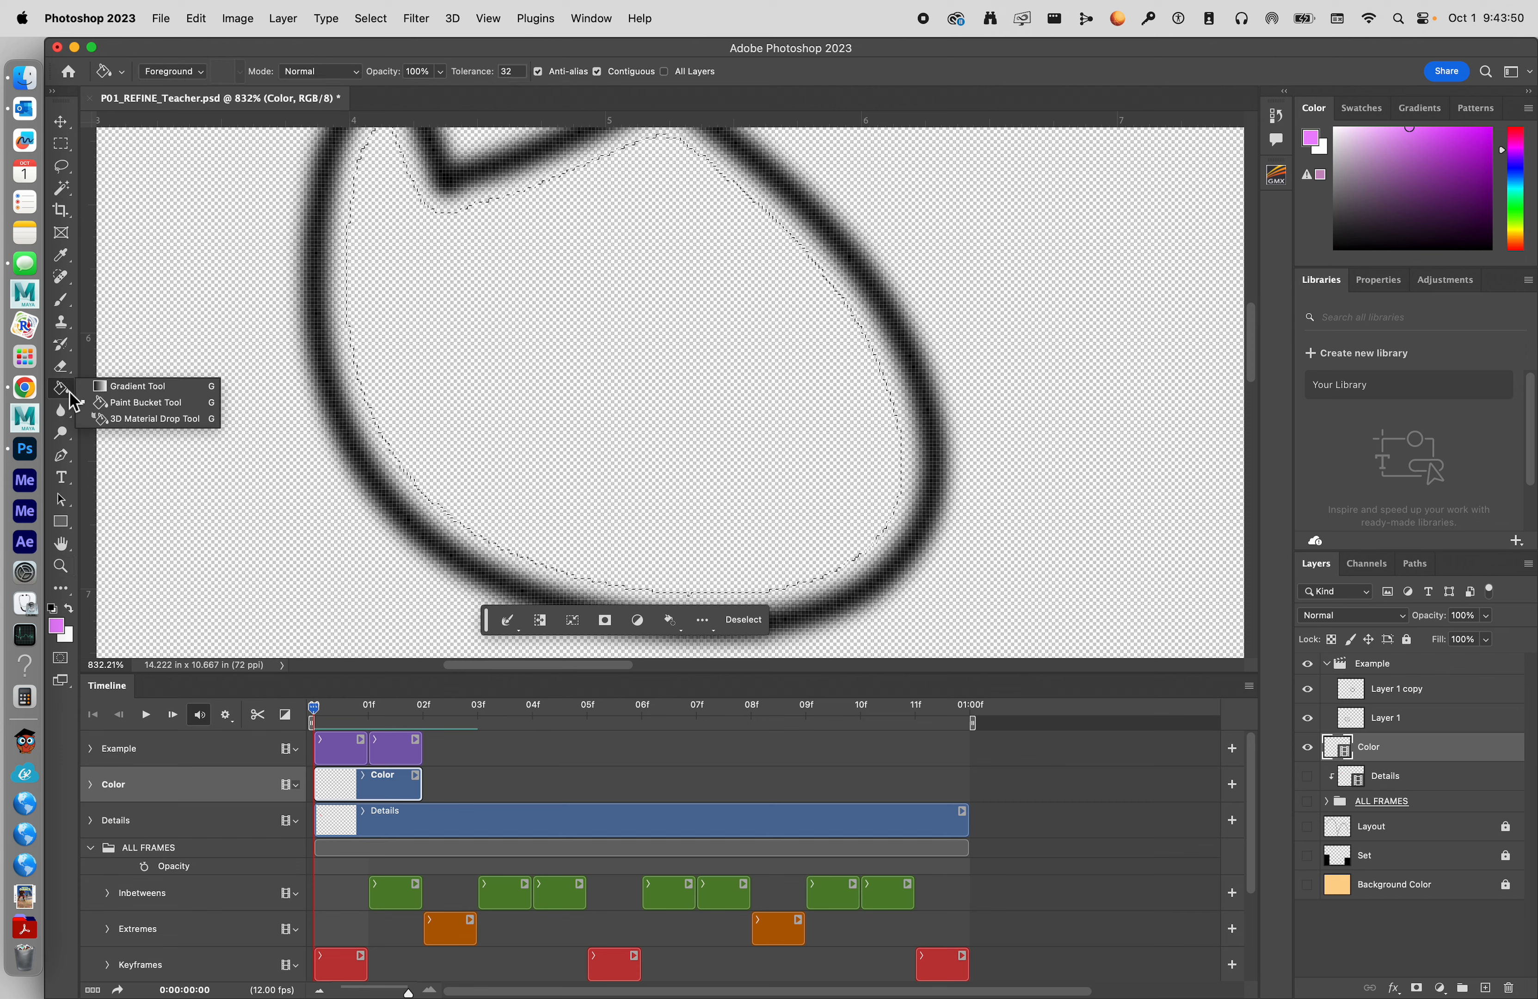
click(121, 402)
click(565, 389)
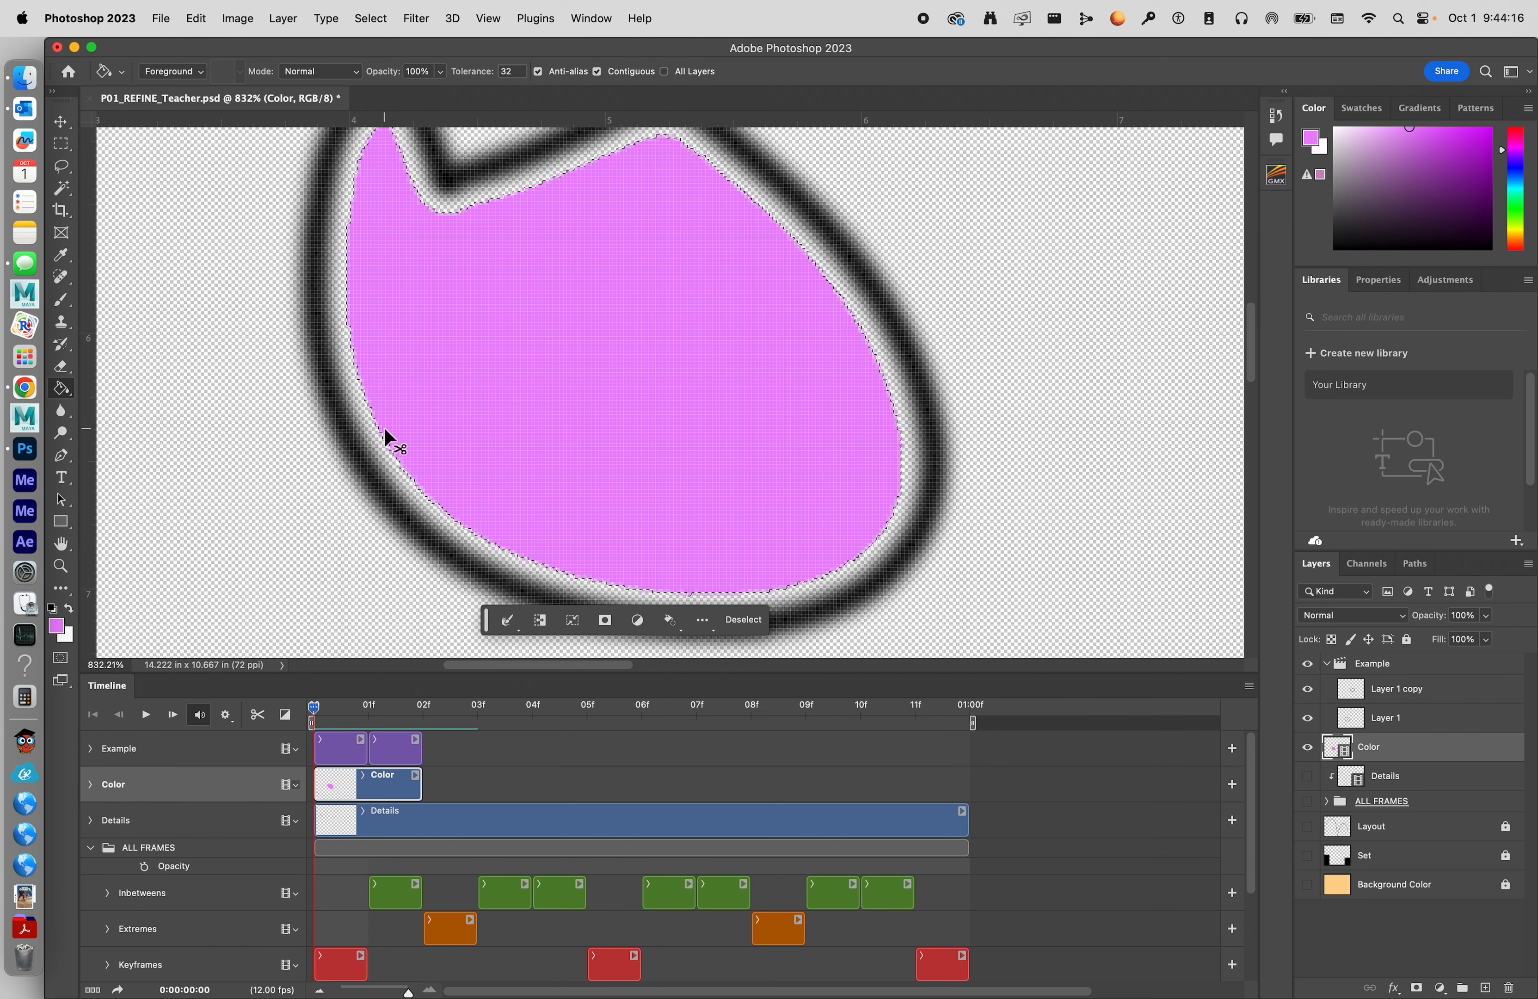
key(super+z)
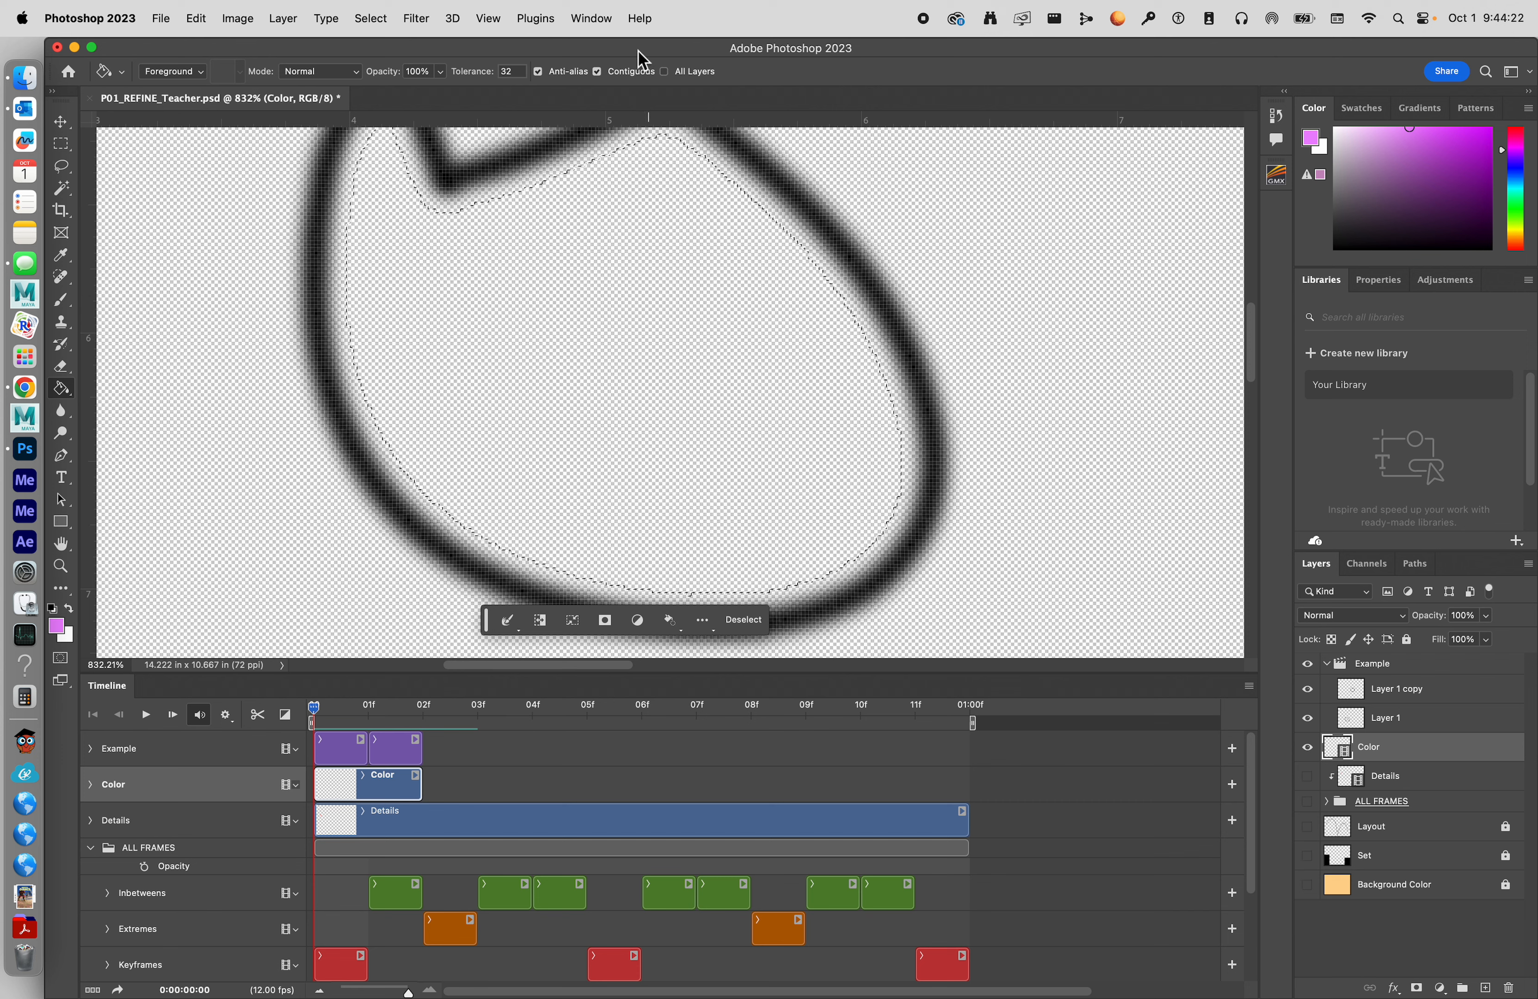
Step: Expand the selection inside the frame 00 outline by 6 pixels
click(640, 18)
text(expand)
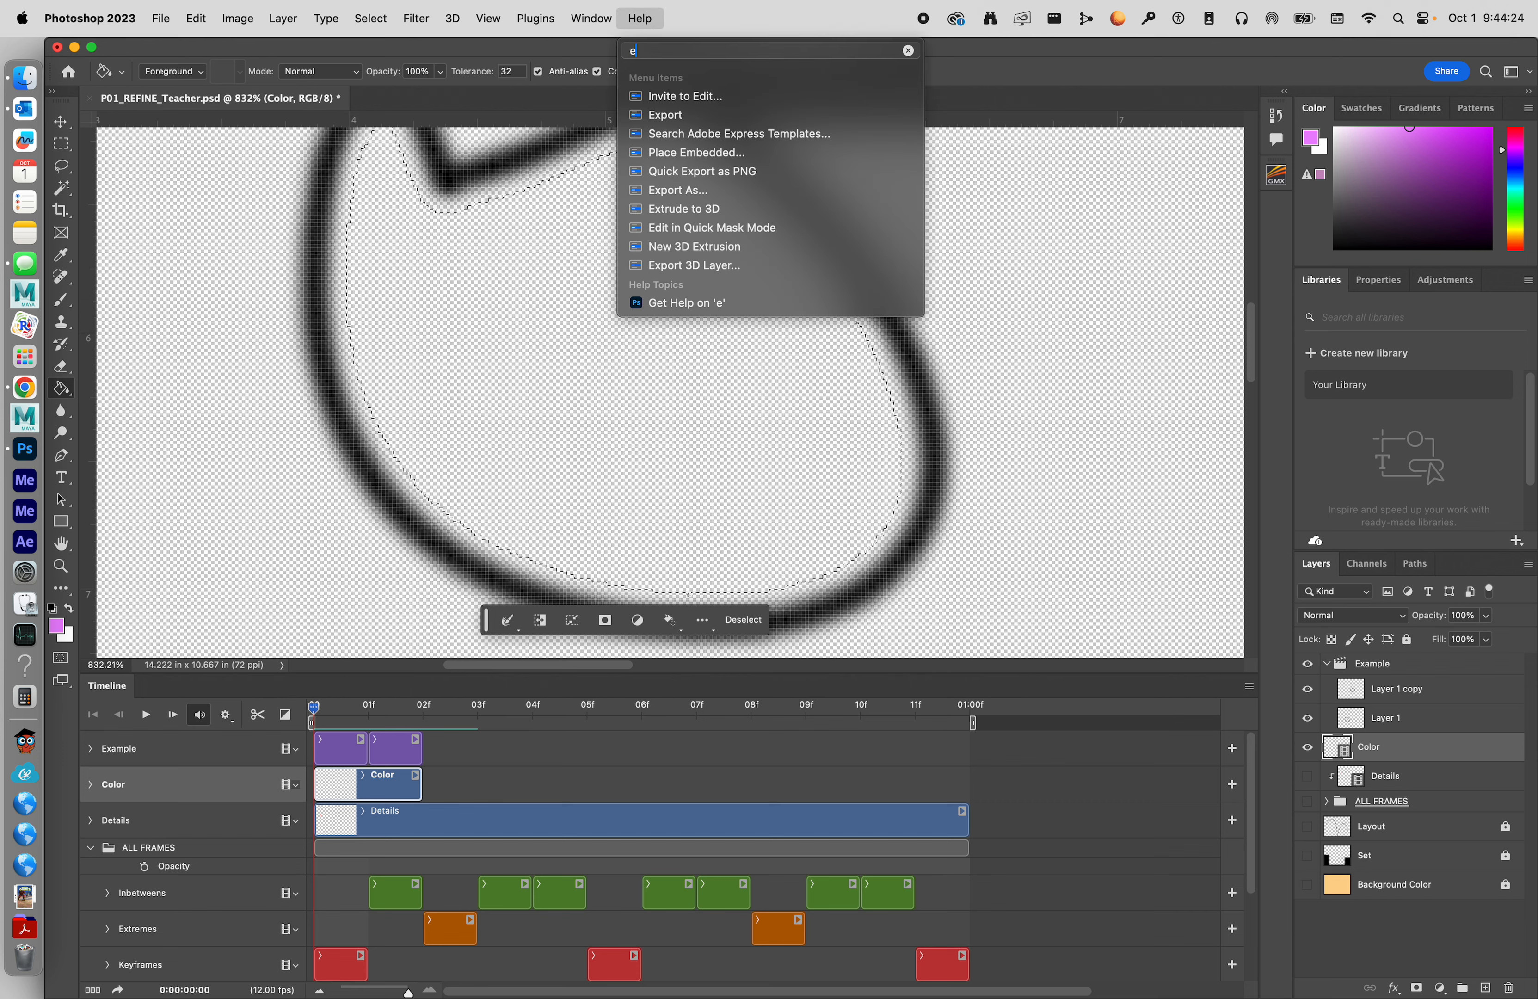
mouse_move(703, 97)
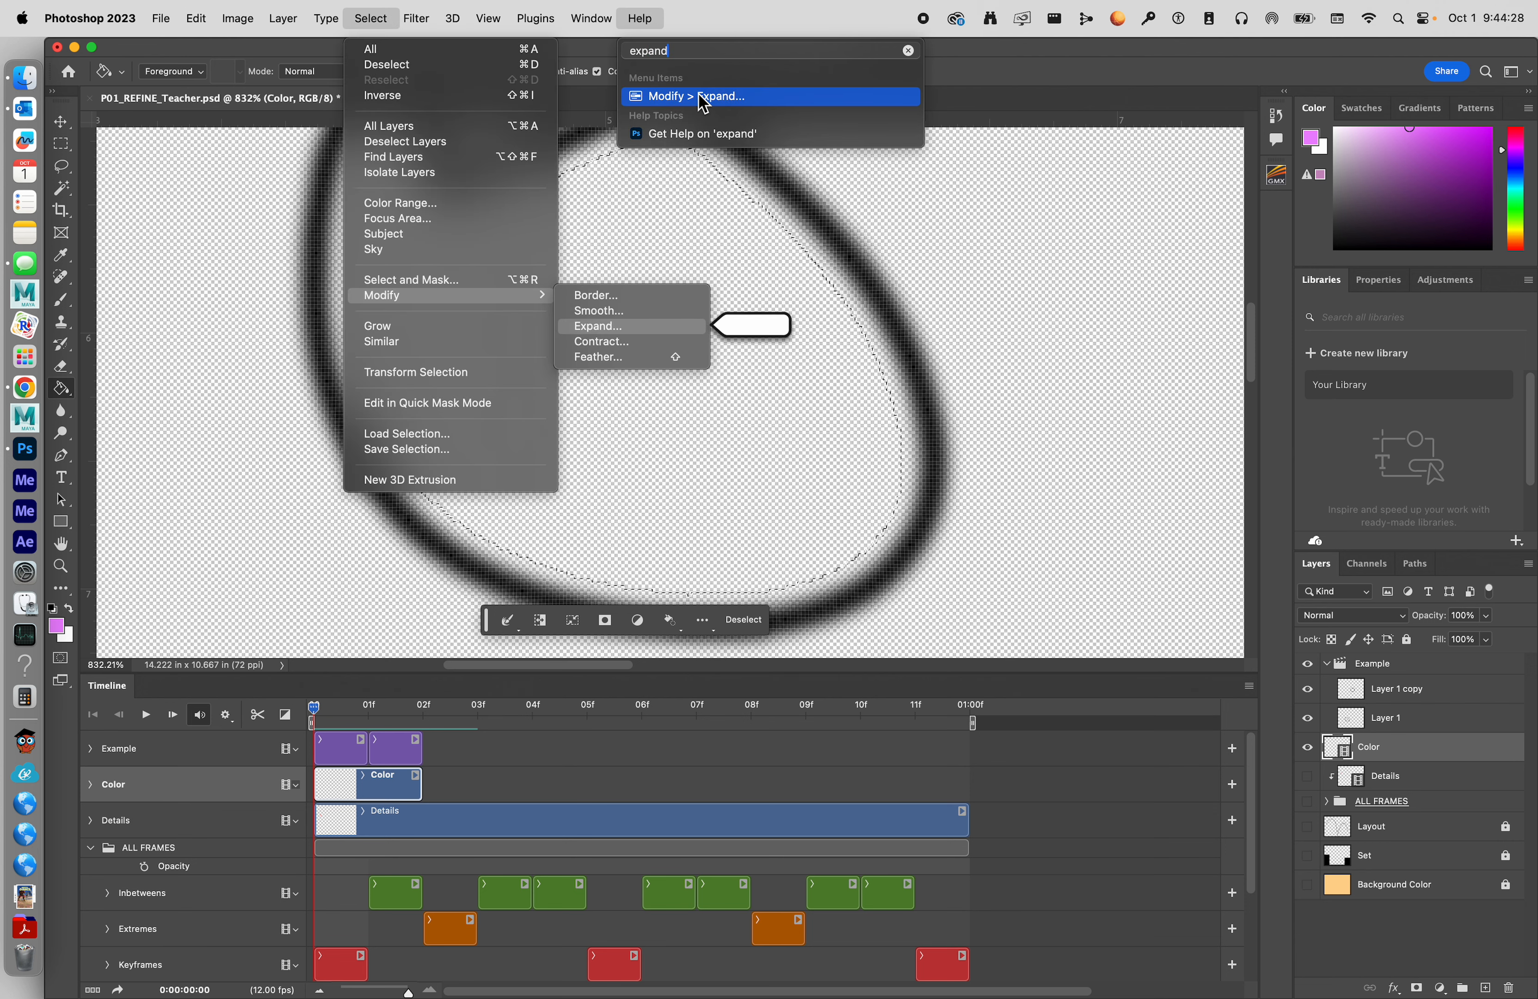
click(703, 100)
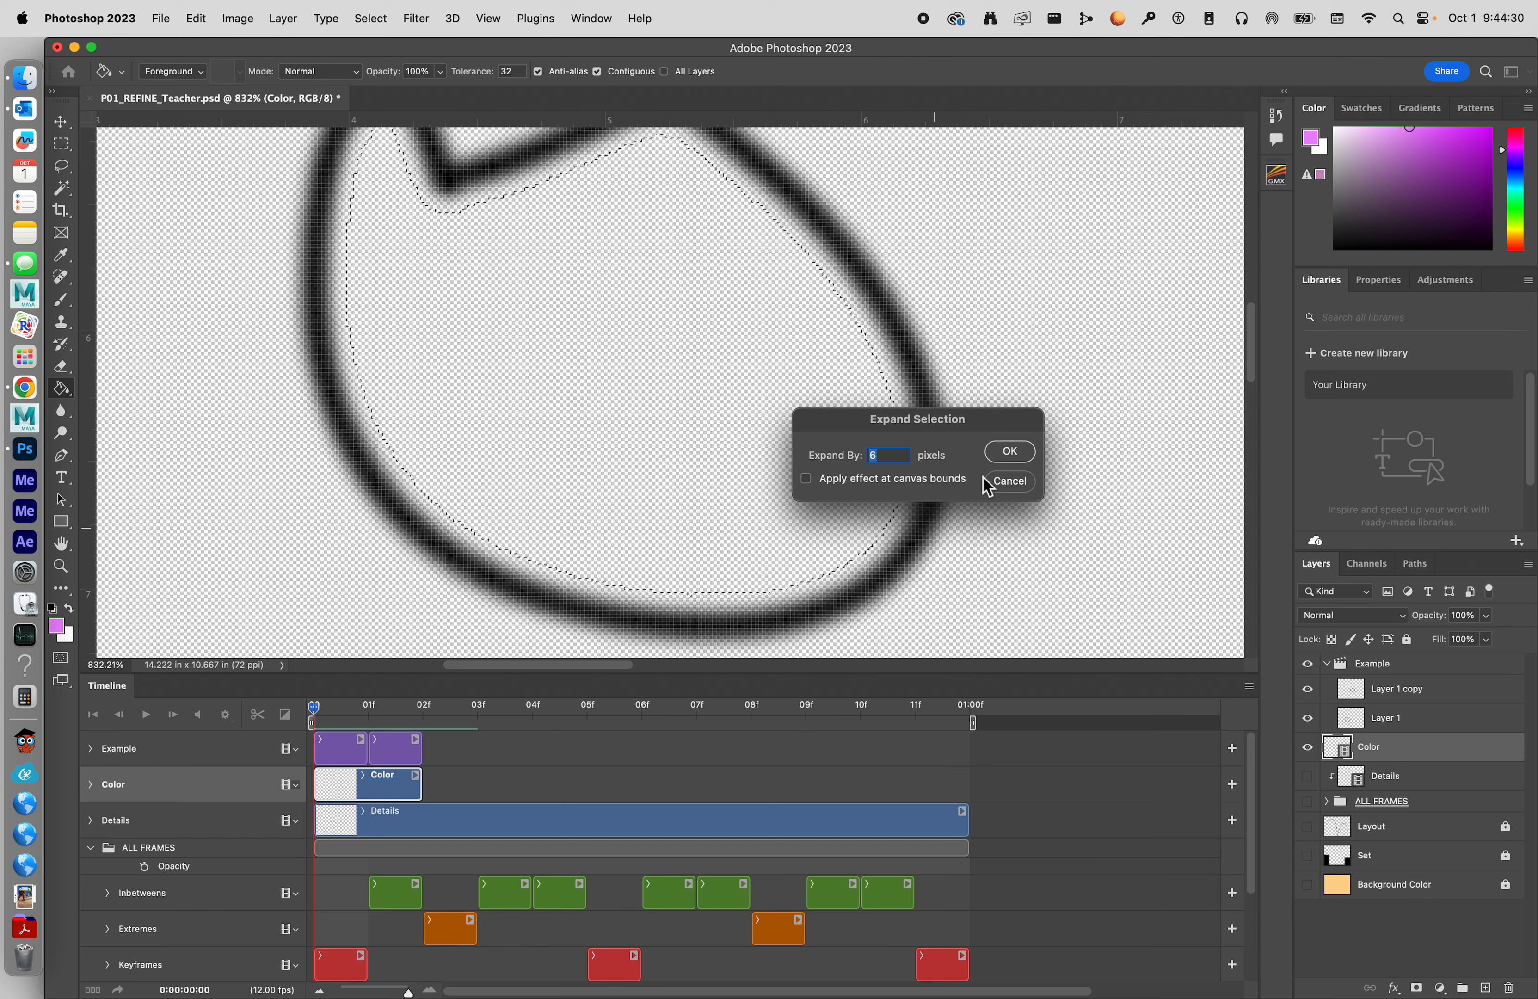
click(1010, 452)
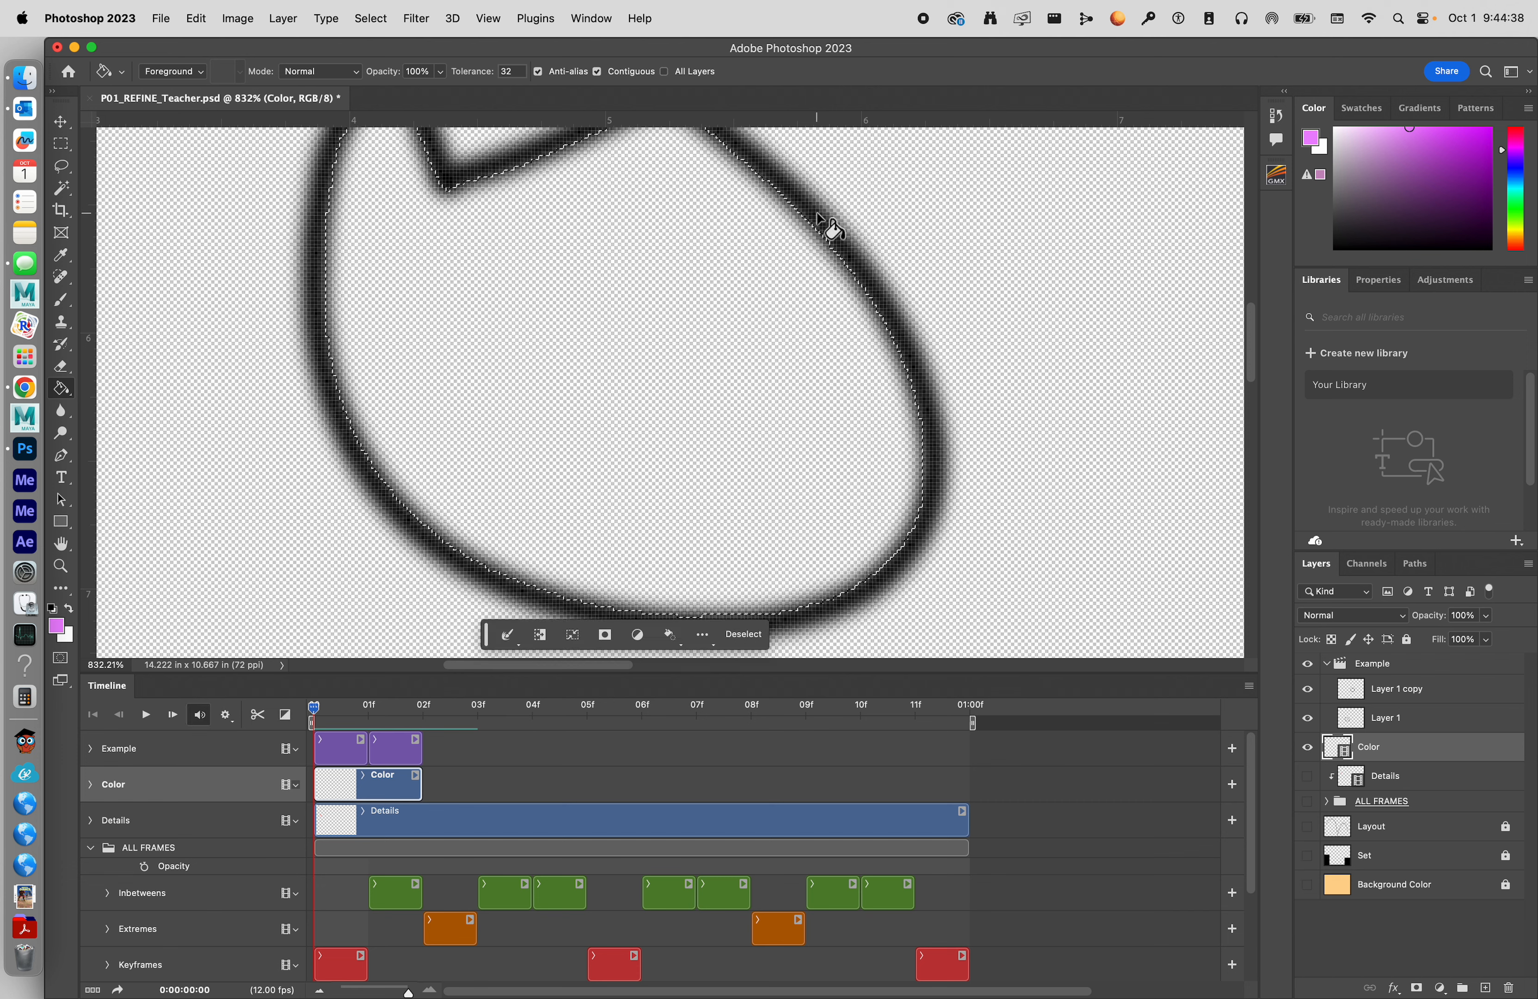
Step: Fill the expanded selection with violet-pink on the Color layer, deselect, and compare the outline with the fill hidden and shown
click(548, 367)
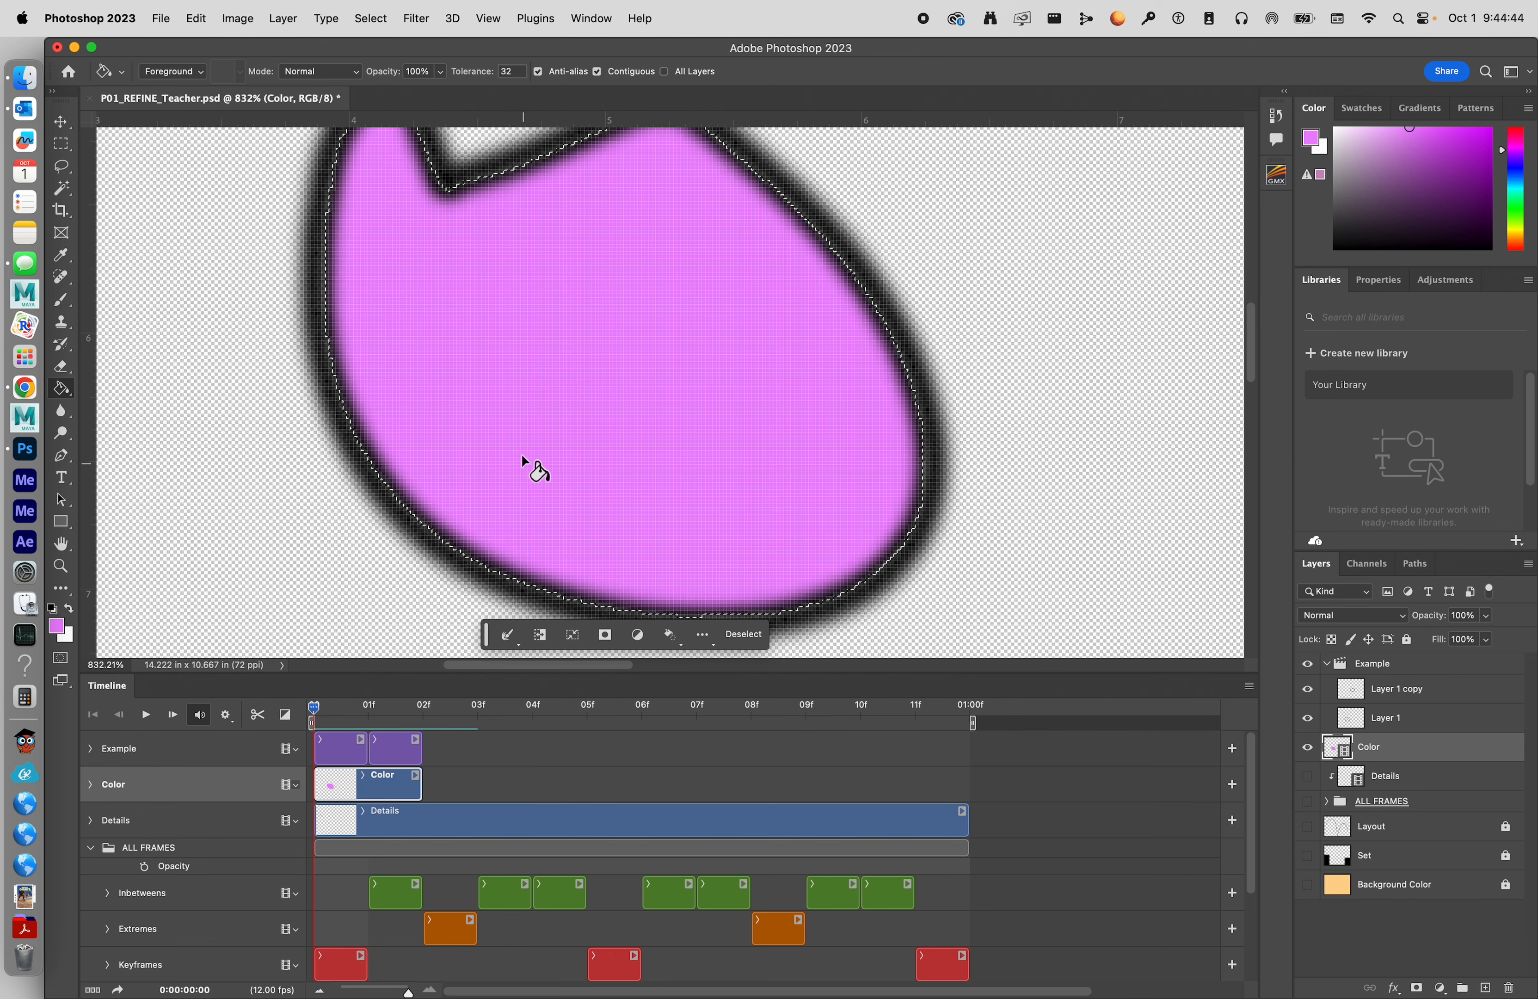
key(super+d)
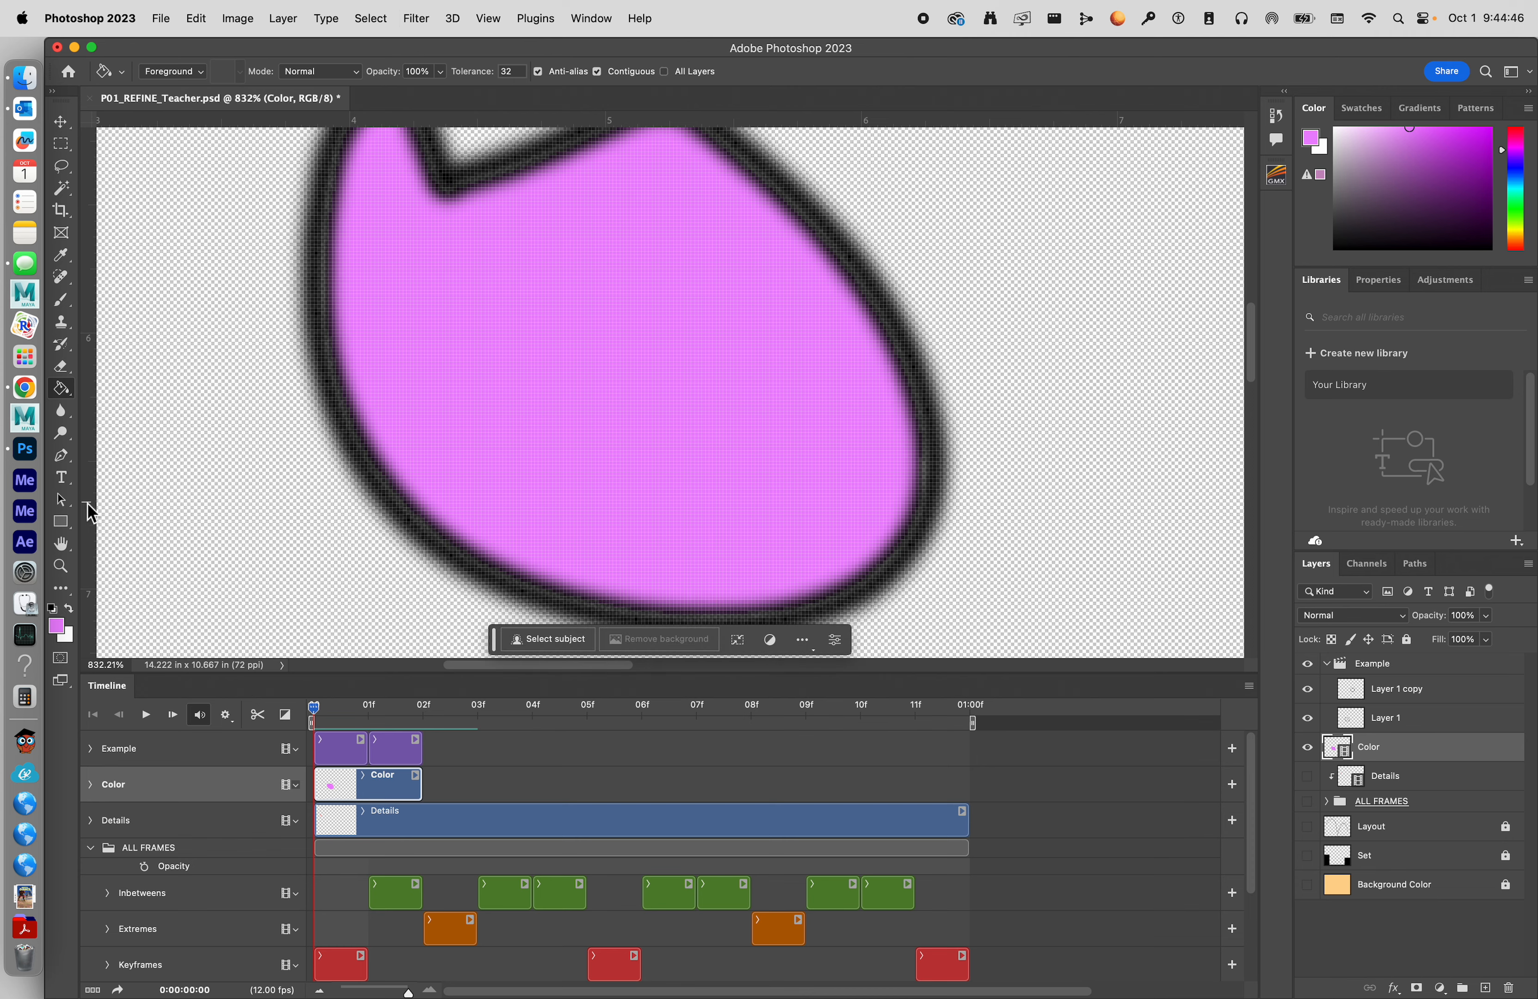
click(60, 565)
mouse_move(539, 484)
mouse_down()
mouse_move(457, 498)
mouse_move(527, 477)
mouse_up()
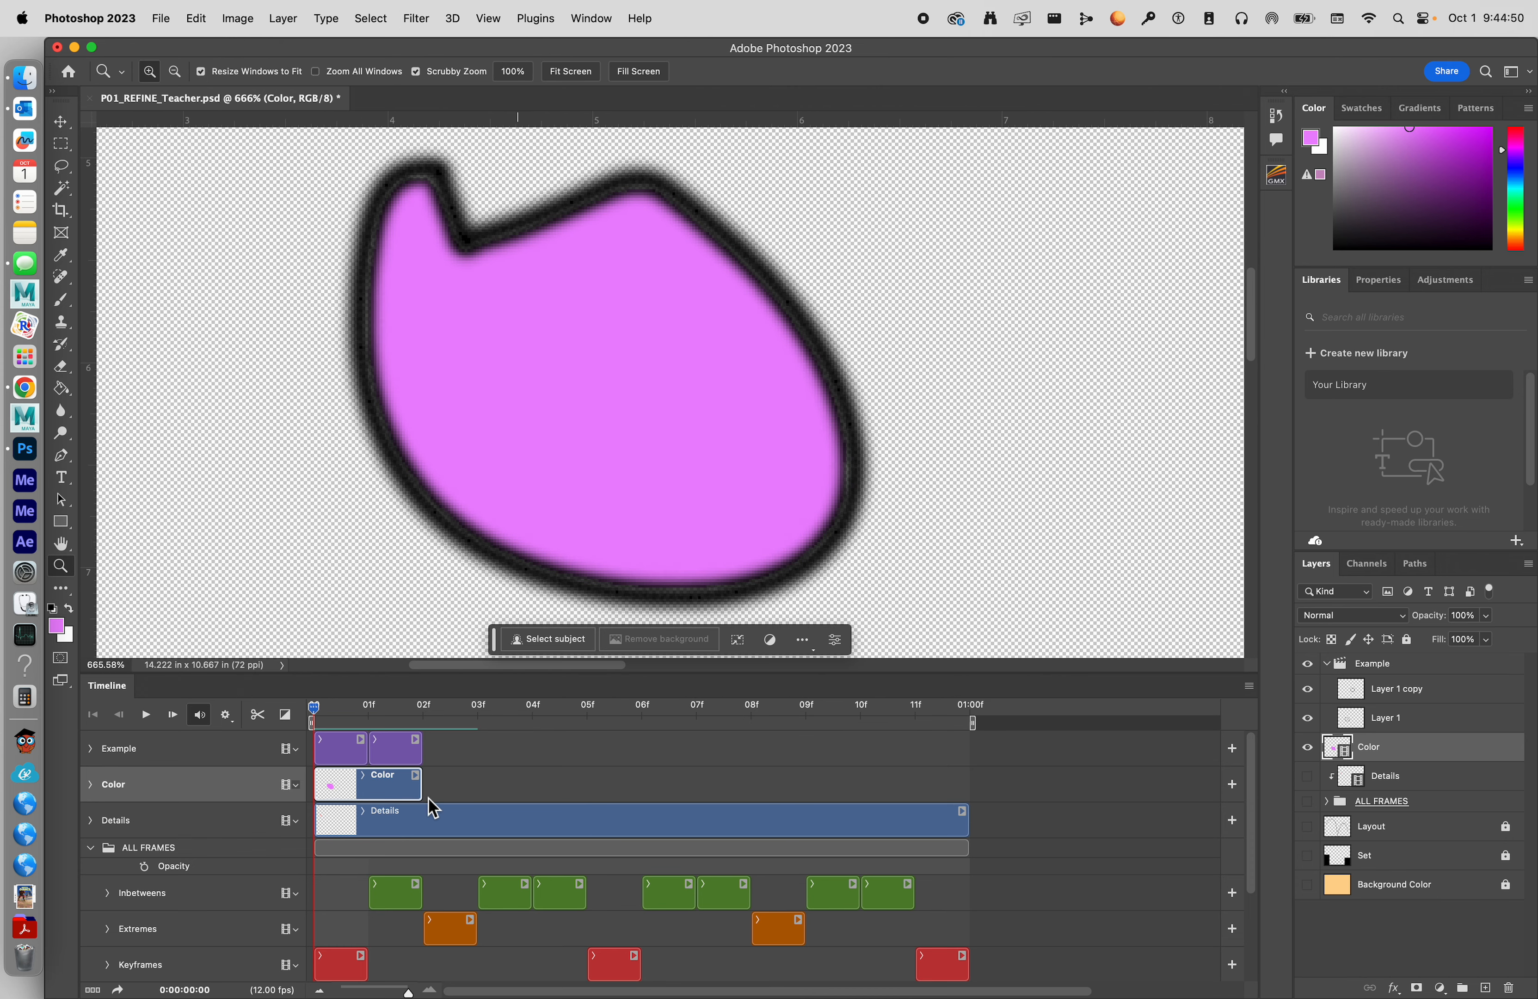
click(1307, 746)
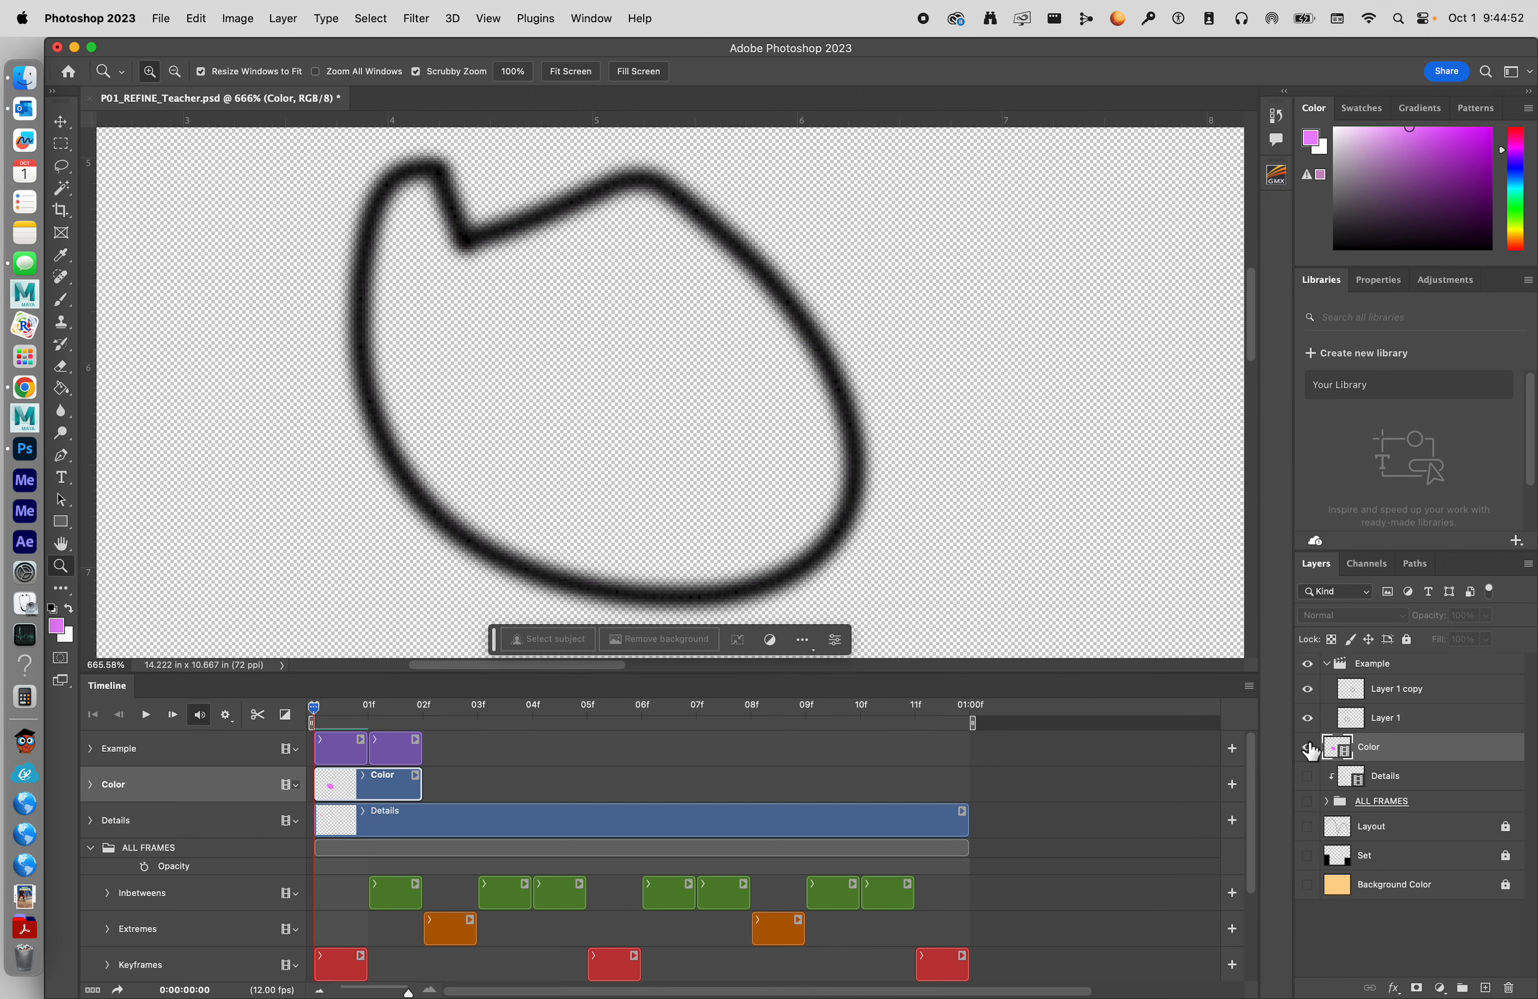
click(1307, 746)
drag(713, 184, 631, 309)
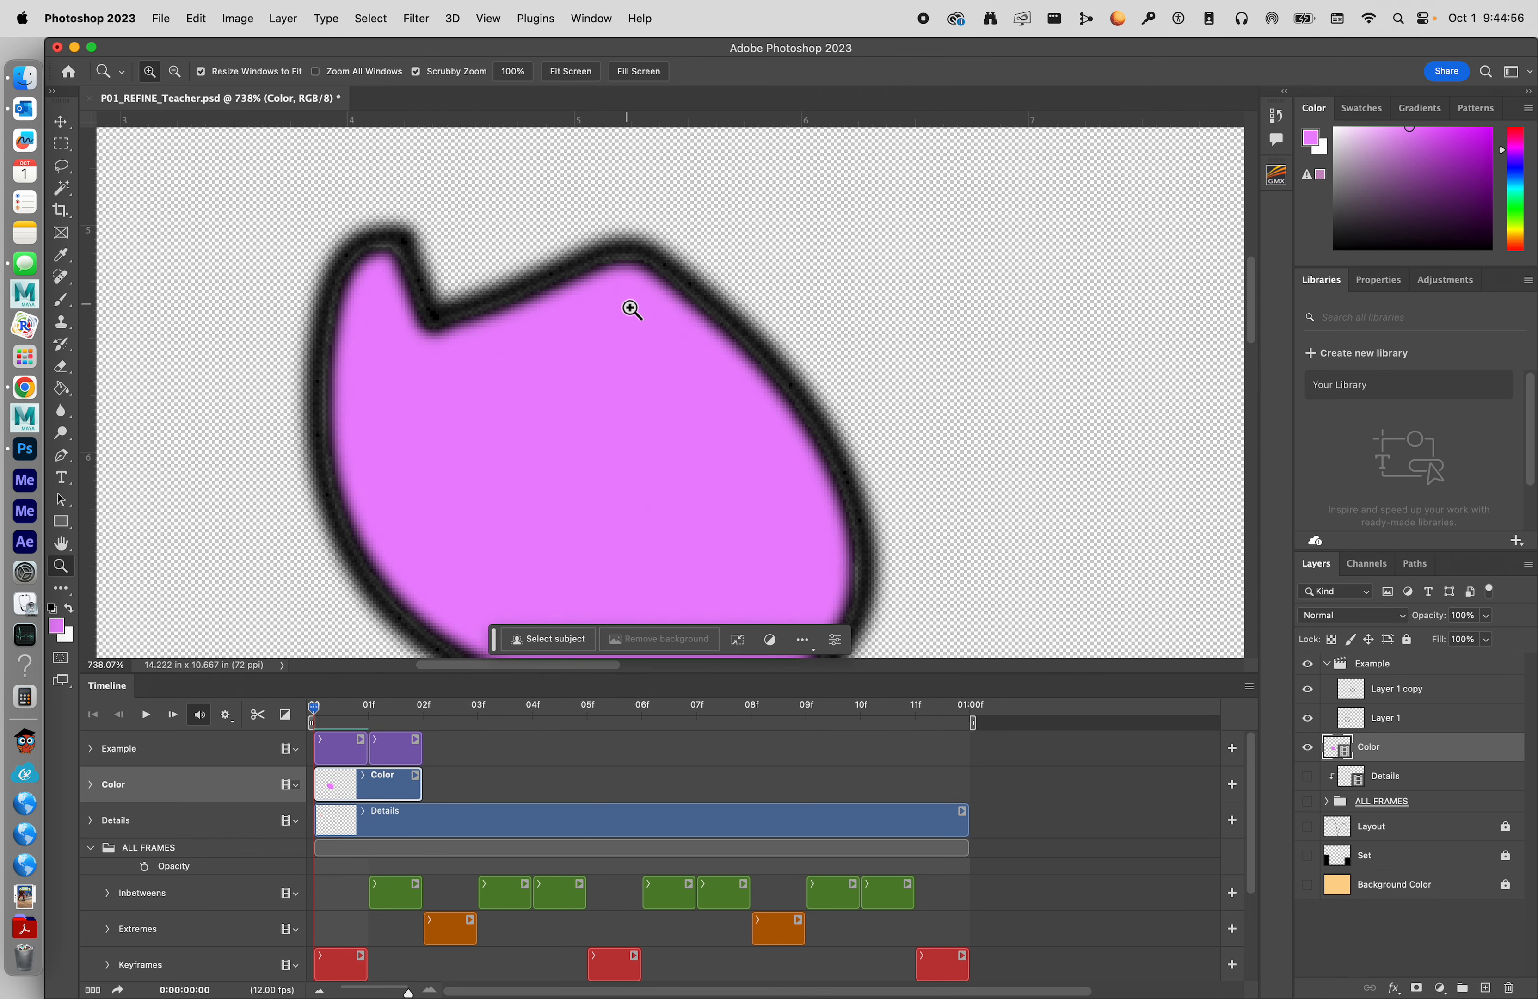
Step: Undo the deselection, the violet-pink fill and the selection expansion
key(super+z)
key(super+z)
key(super+z)
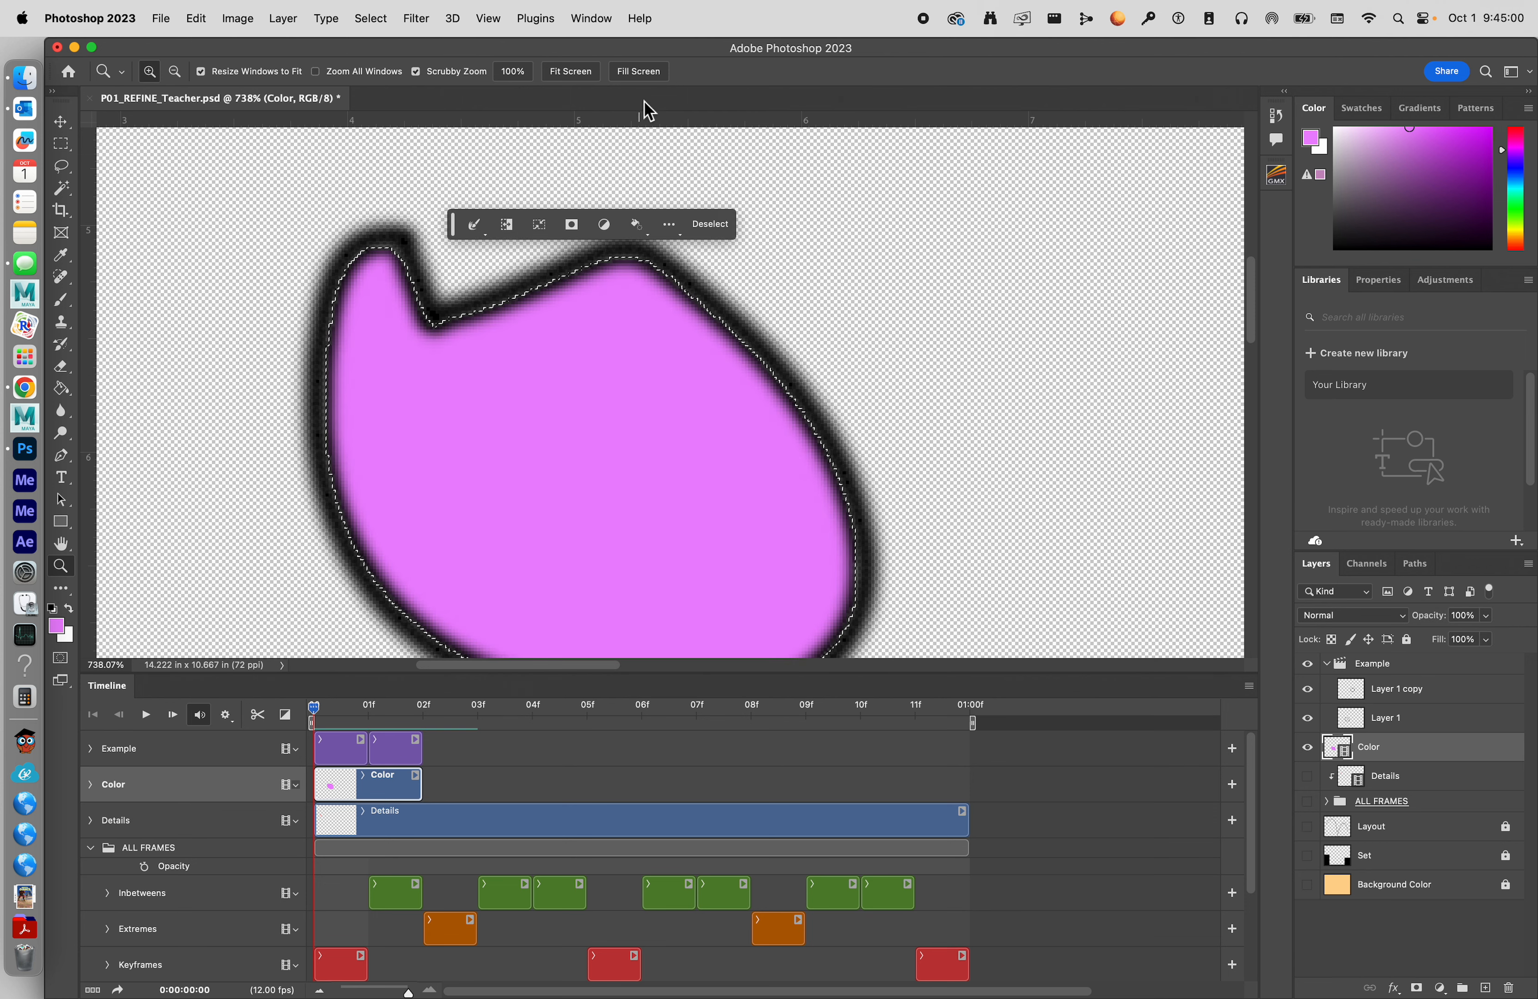
key(super+z)
key(super+shift+z)
Step: Expand the selection inside the frame 00 outline by 6 pixels again
click(639, 18)
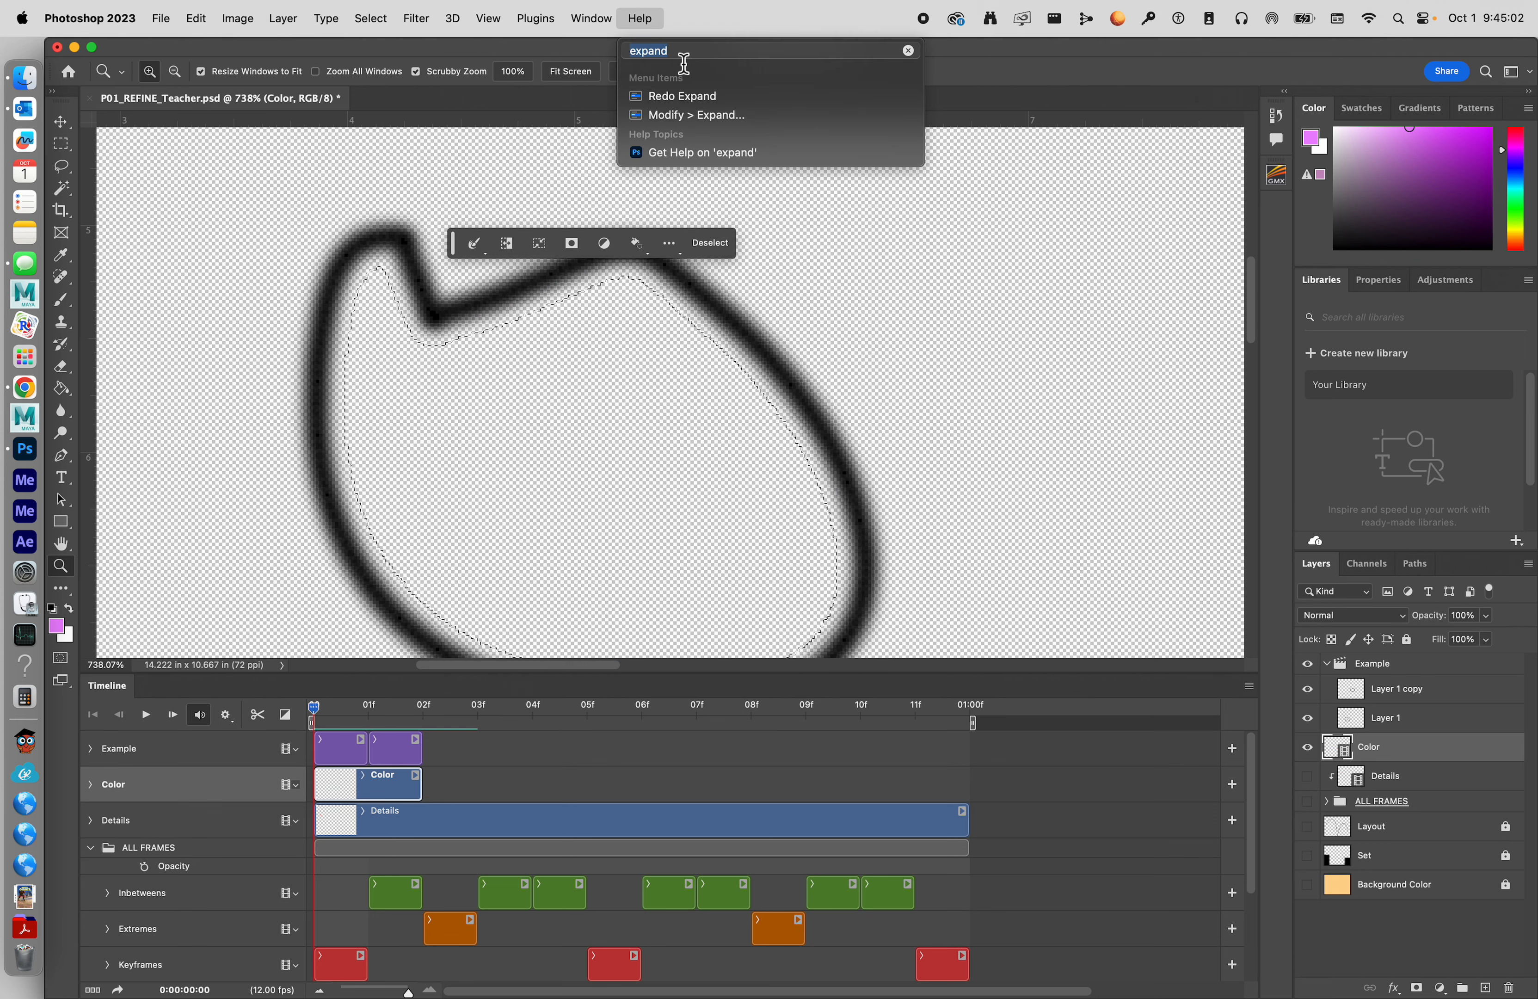
click(733, 119)
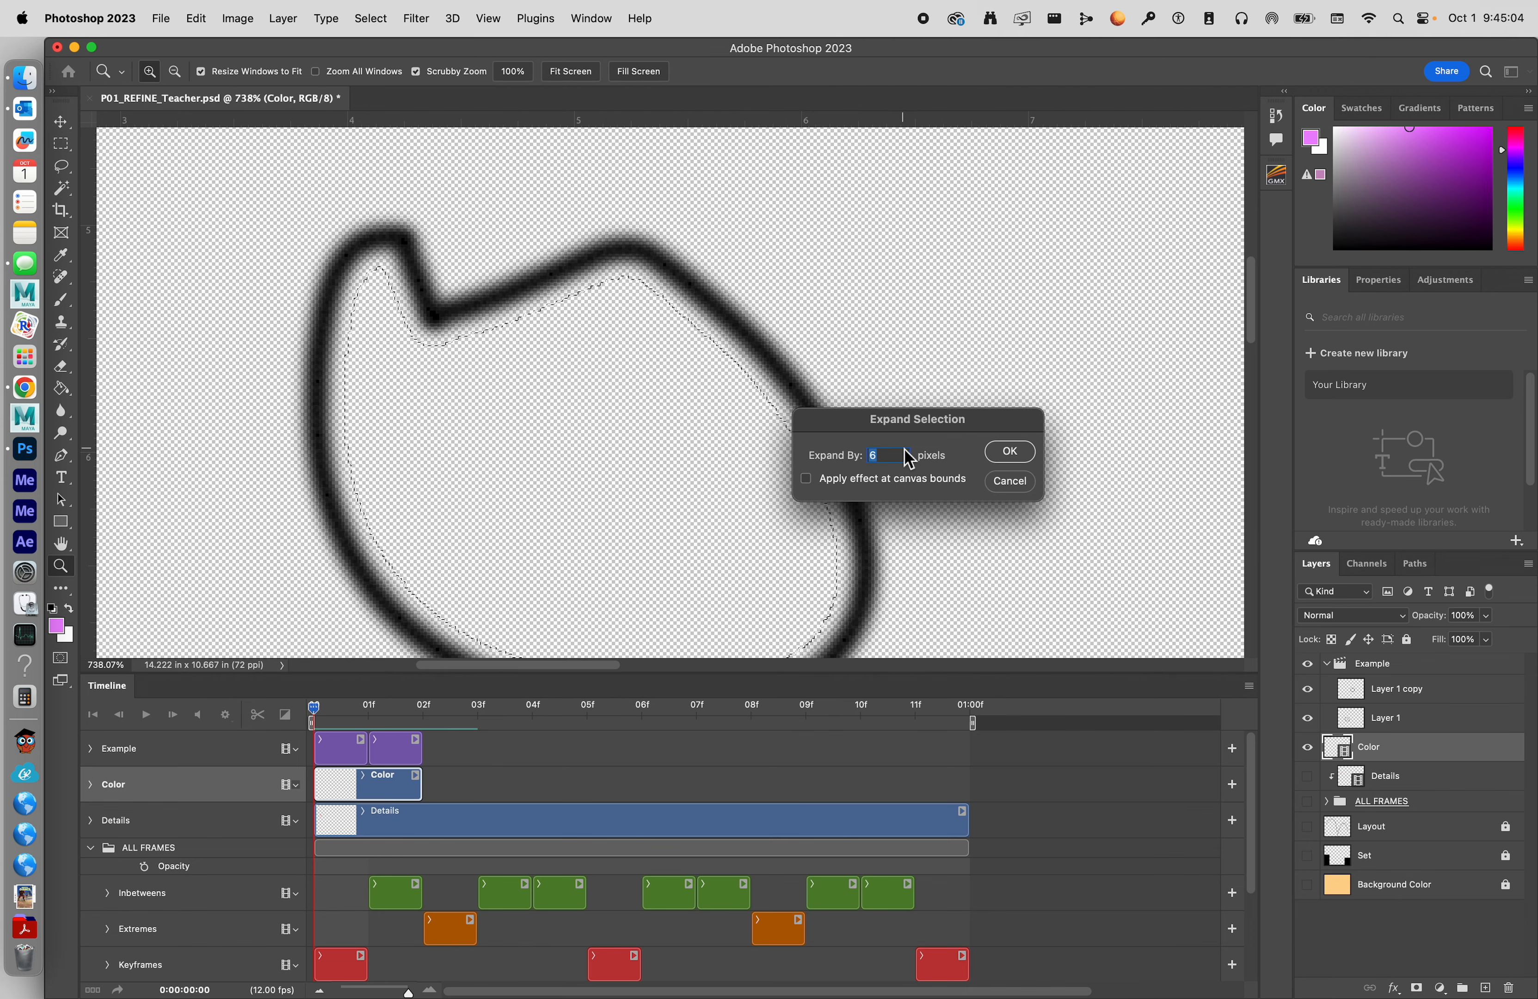
key(Return)
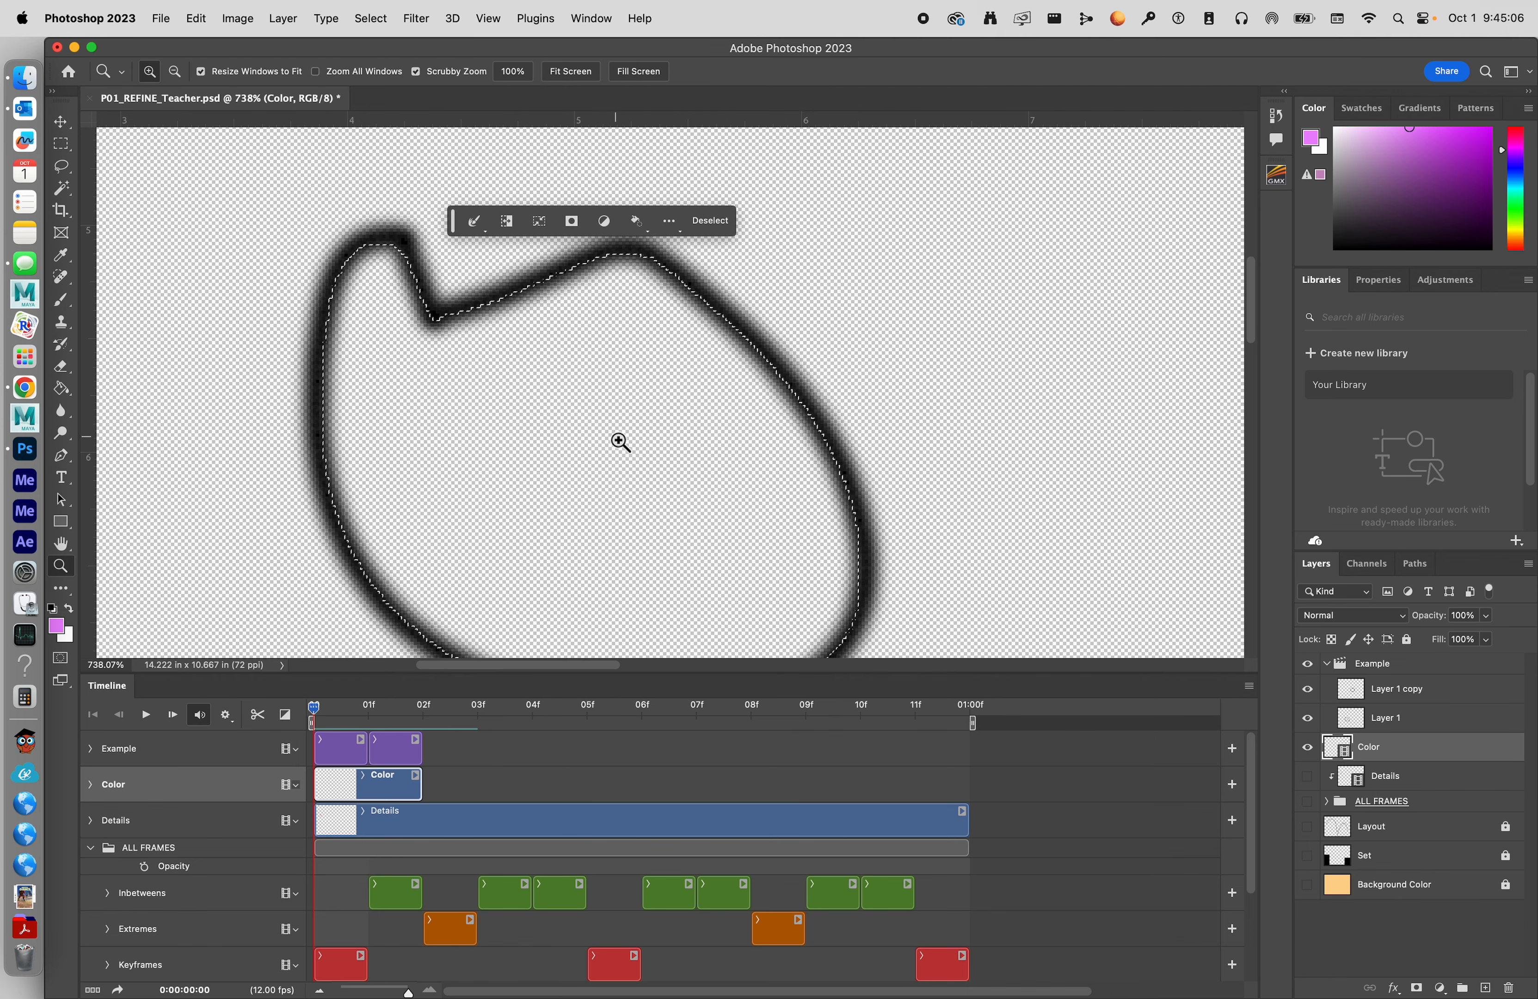
Step: Fill the expanded frame 00 selection with violet-pink on the Color layer, save the document, and deselect
key(g)
click(533, 444)
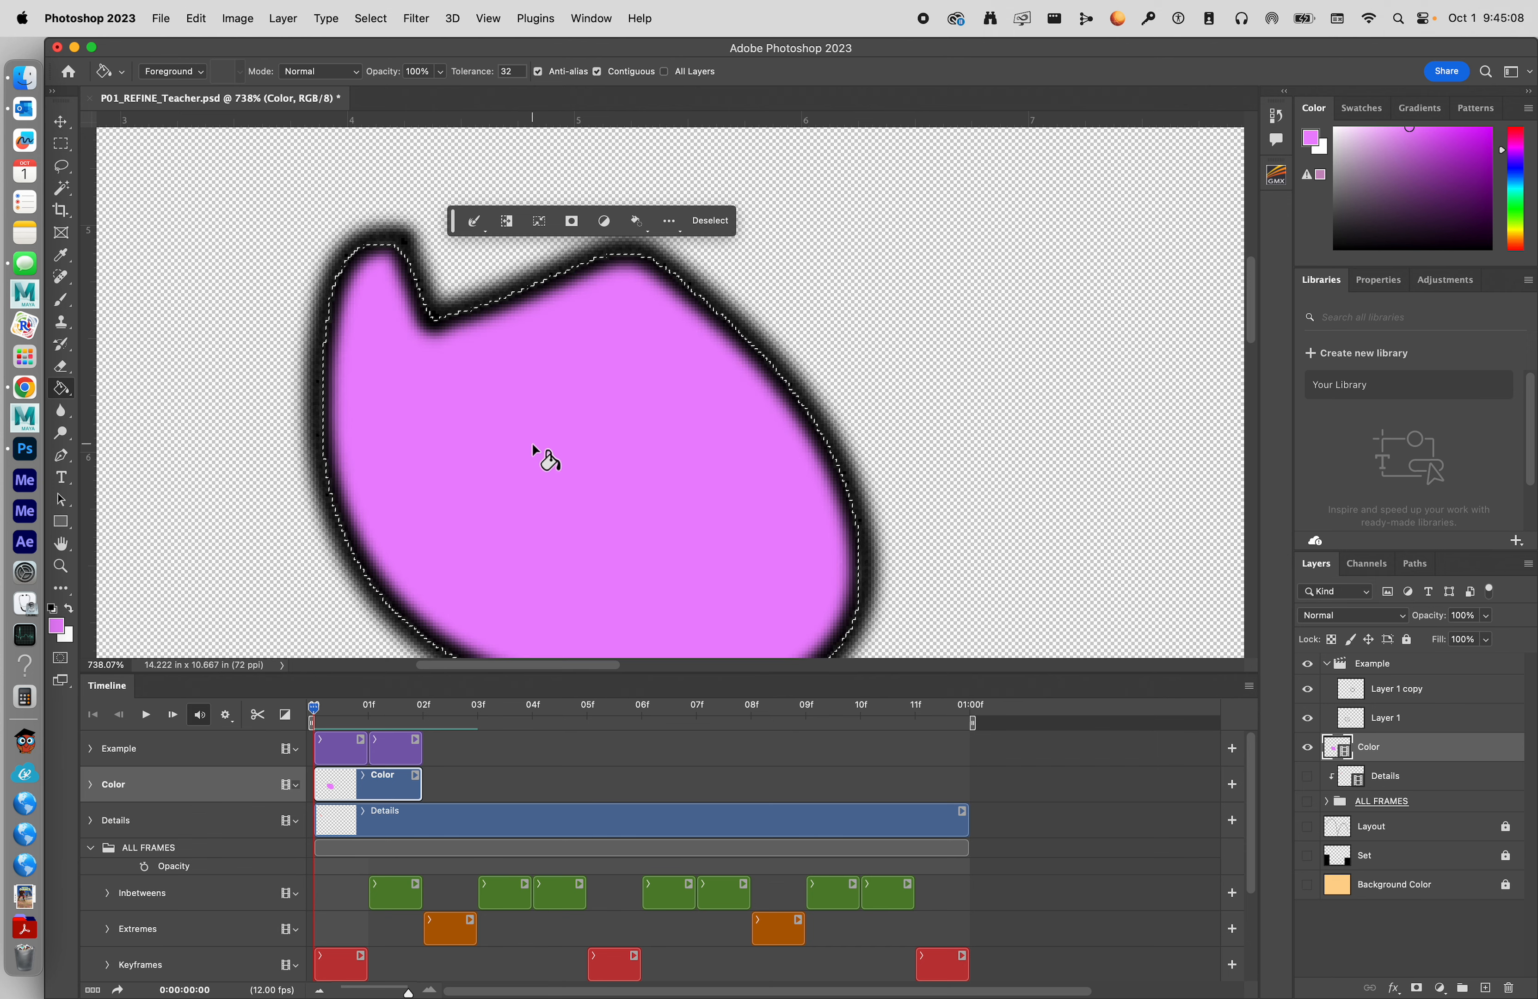
key(super+s)
key(super+d)
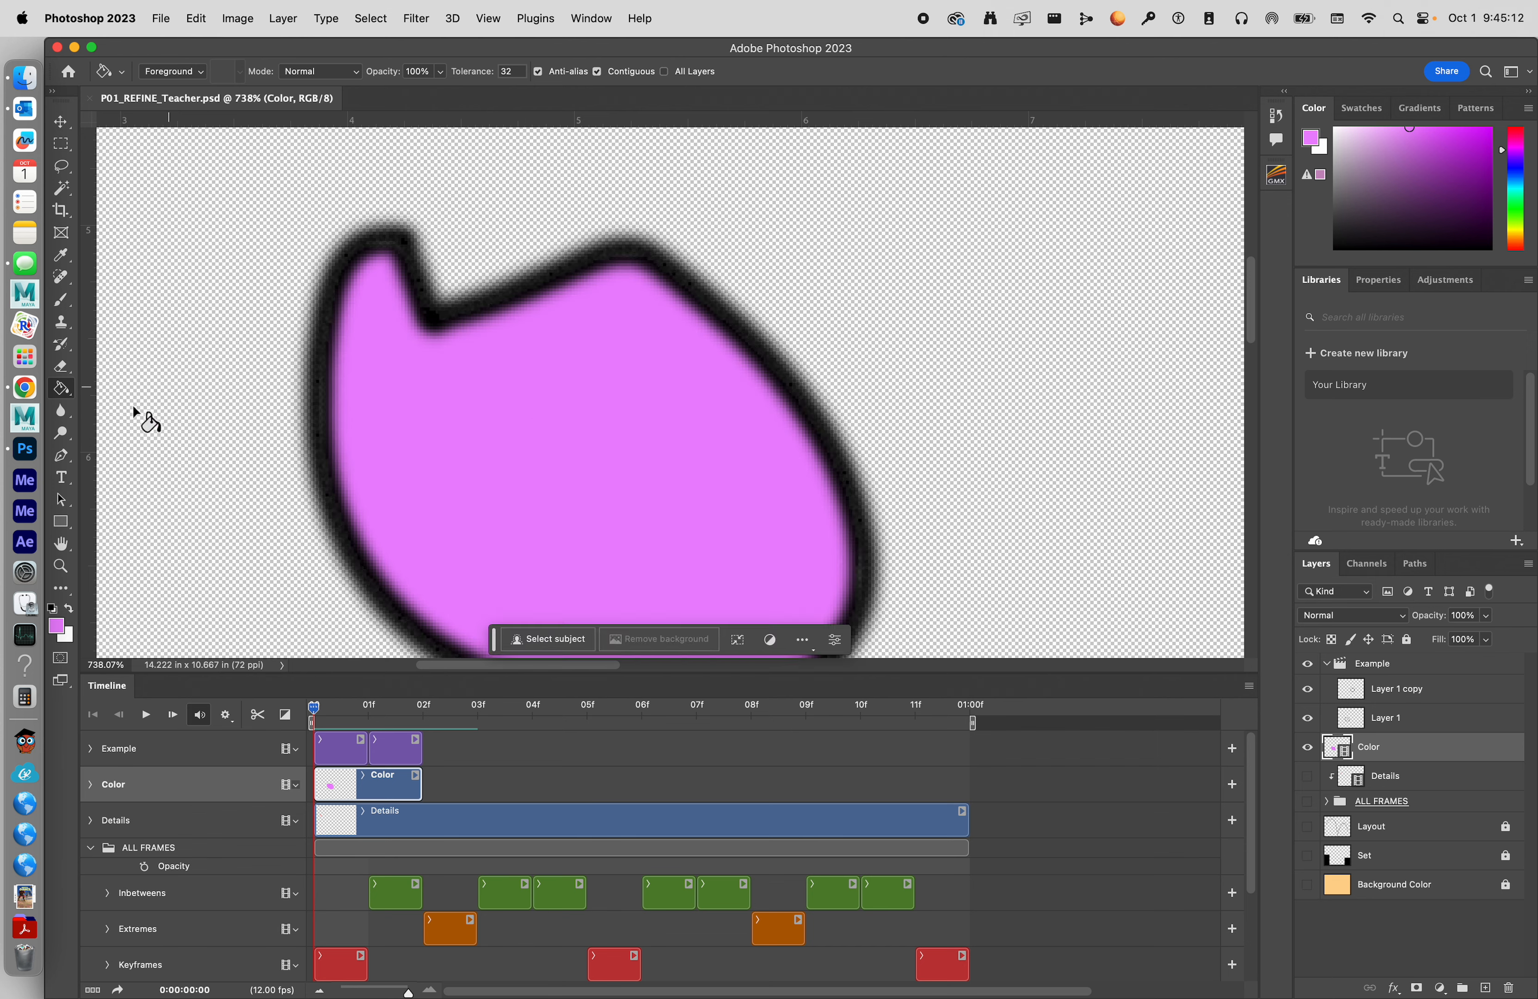
Step: Go to frame 01 and, with the Color layer active, select the inside of the outline using the Magic Wand
click(61, 566)
drag(590, 514, 524, 518)
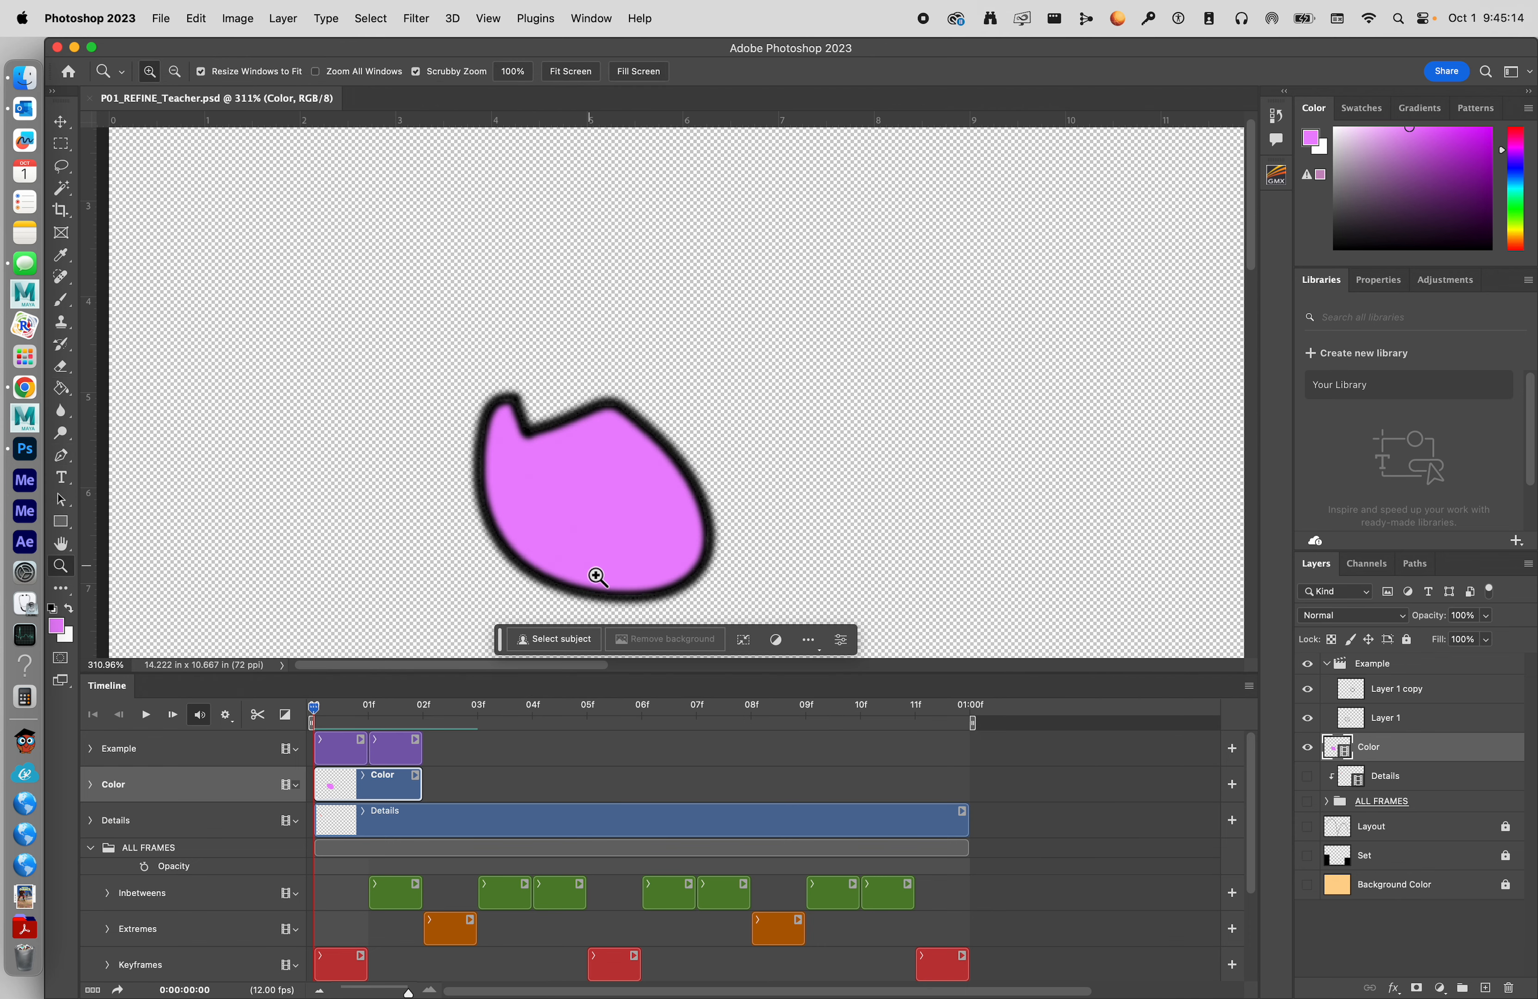
scroll(616, 590, down, 4)
scroll(616, 591, up, 1)
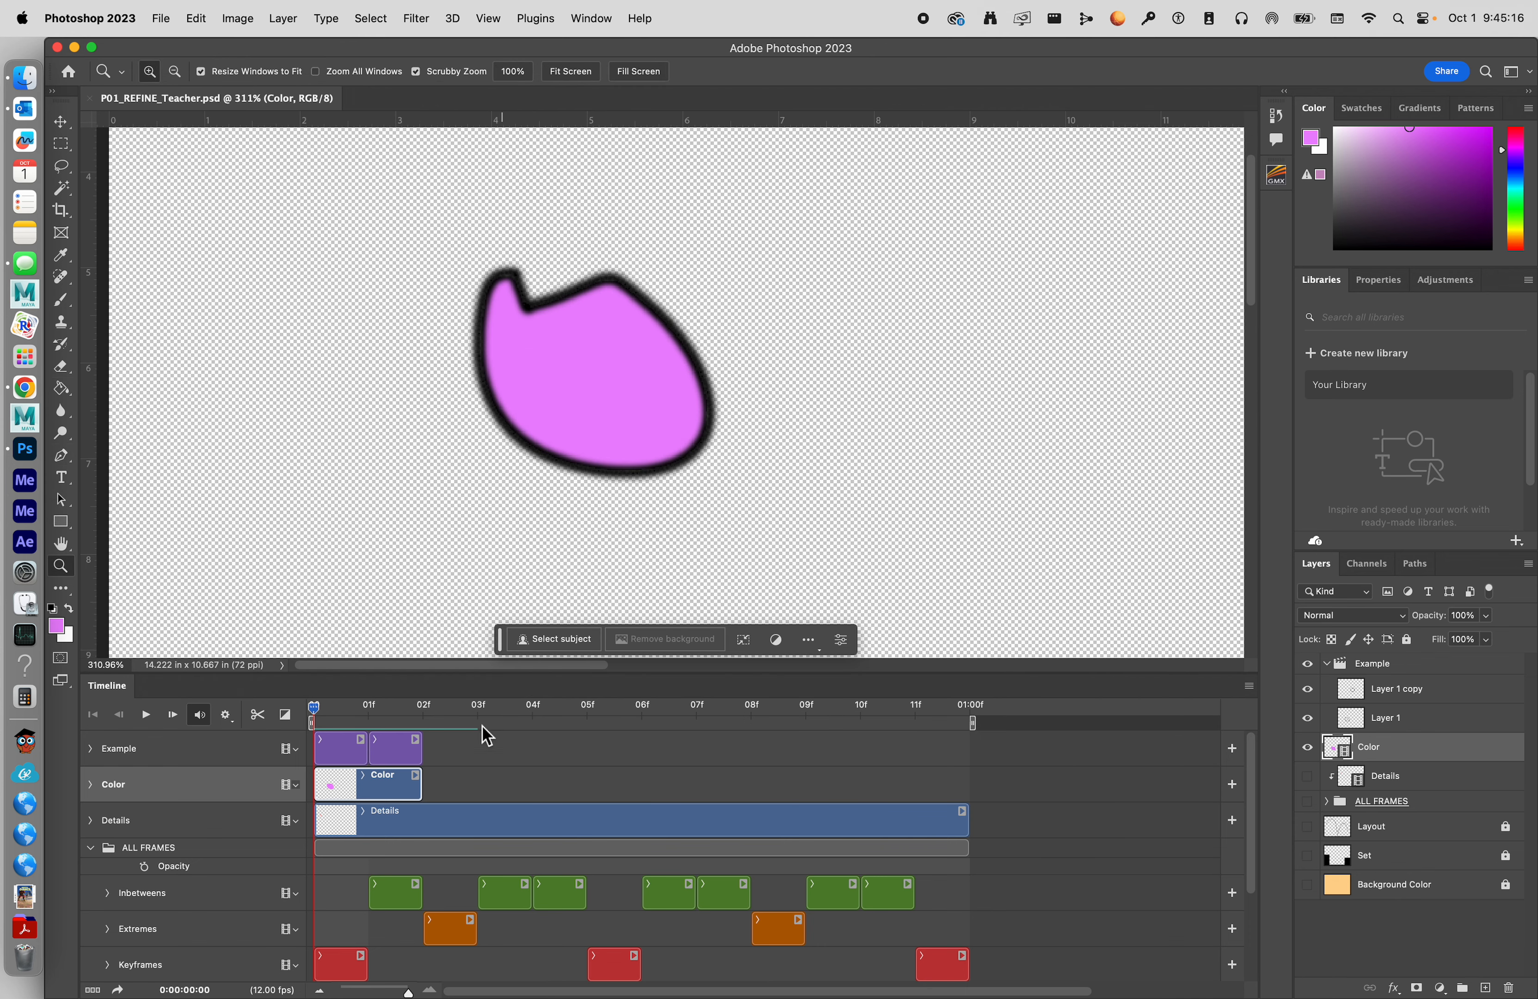
key(Right)
click(380, 752)
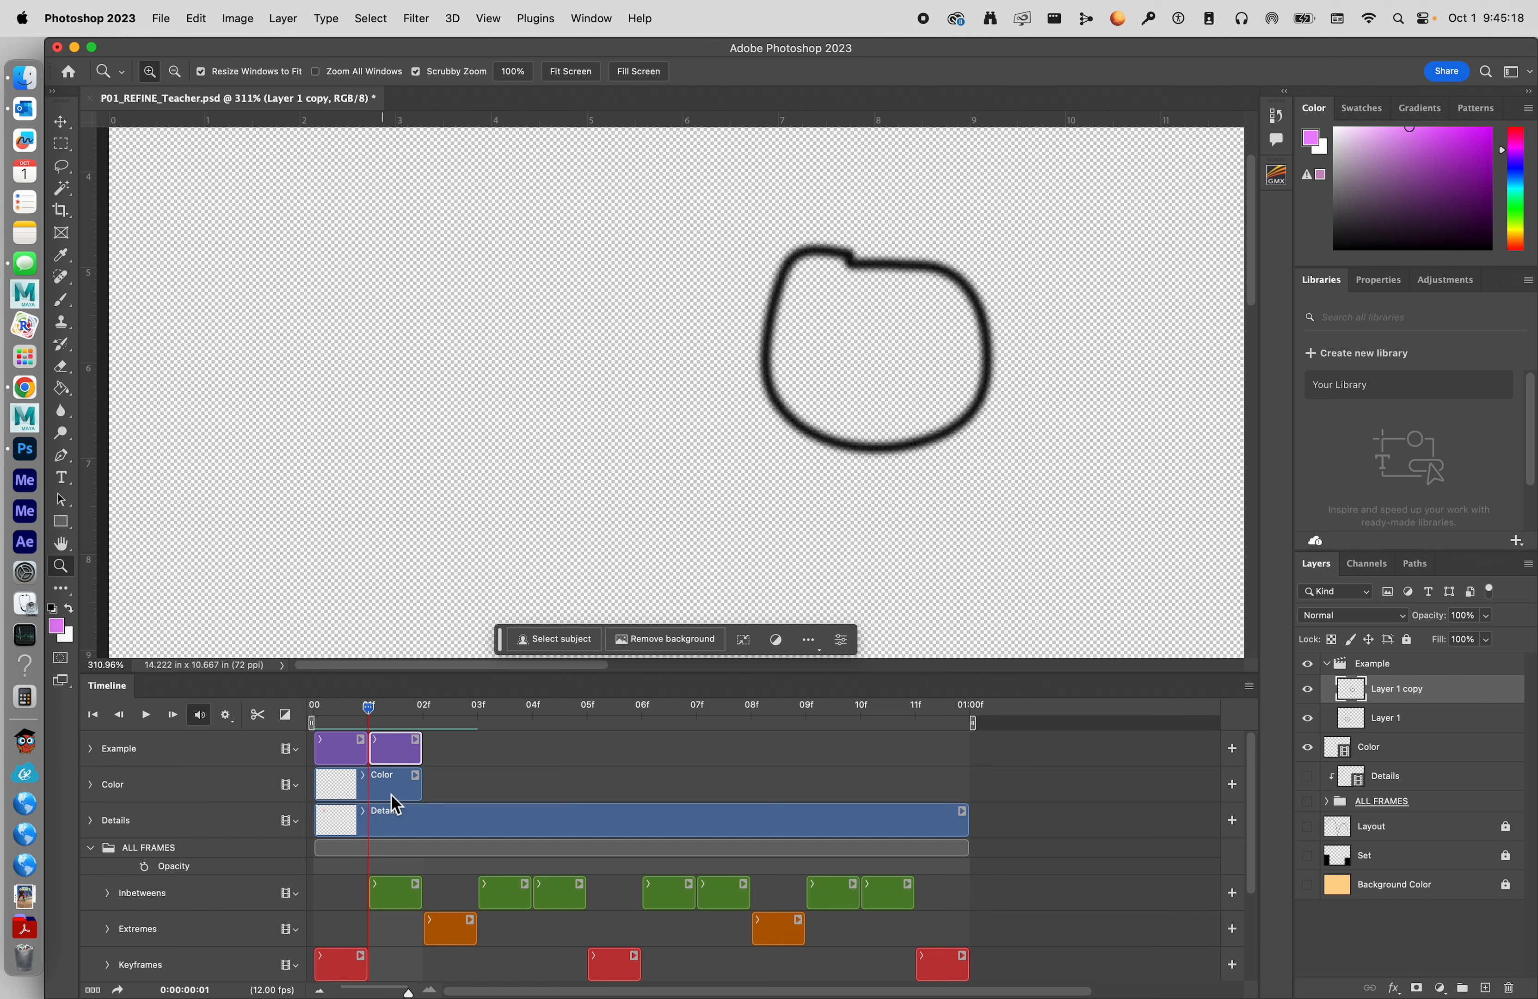
click(414, 796)
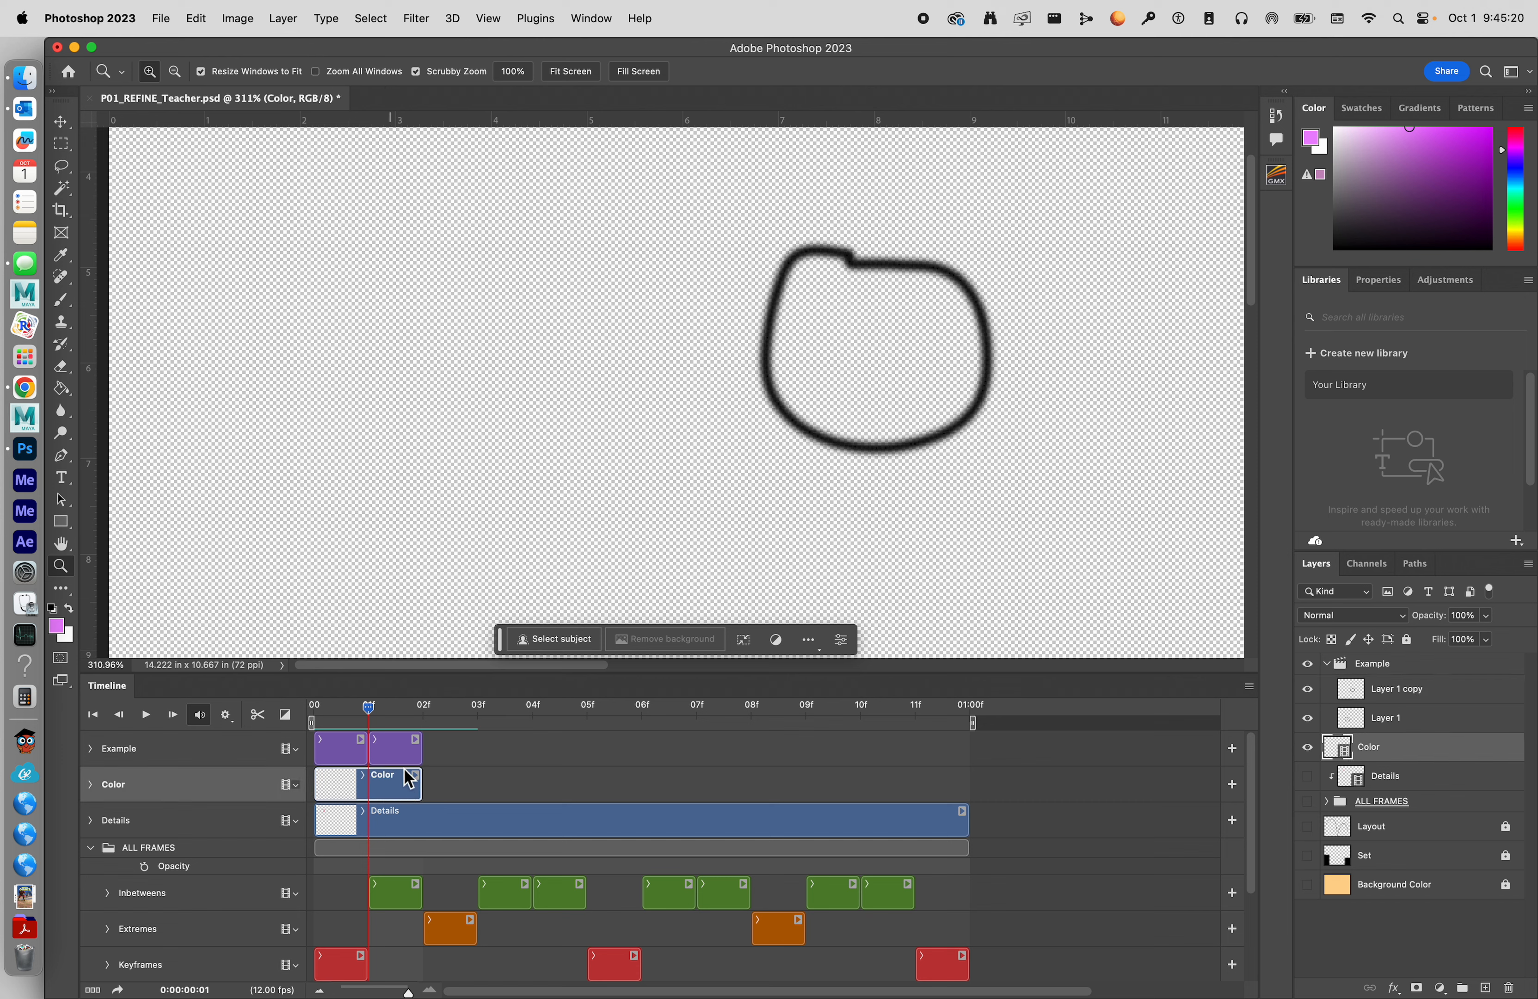
click(63, 188)
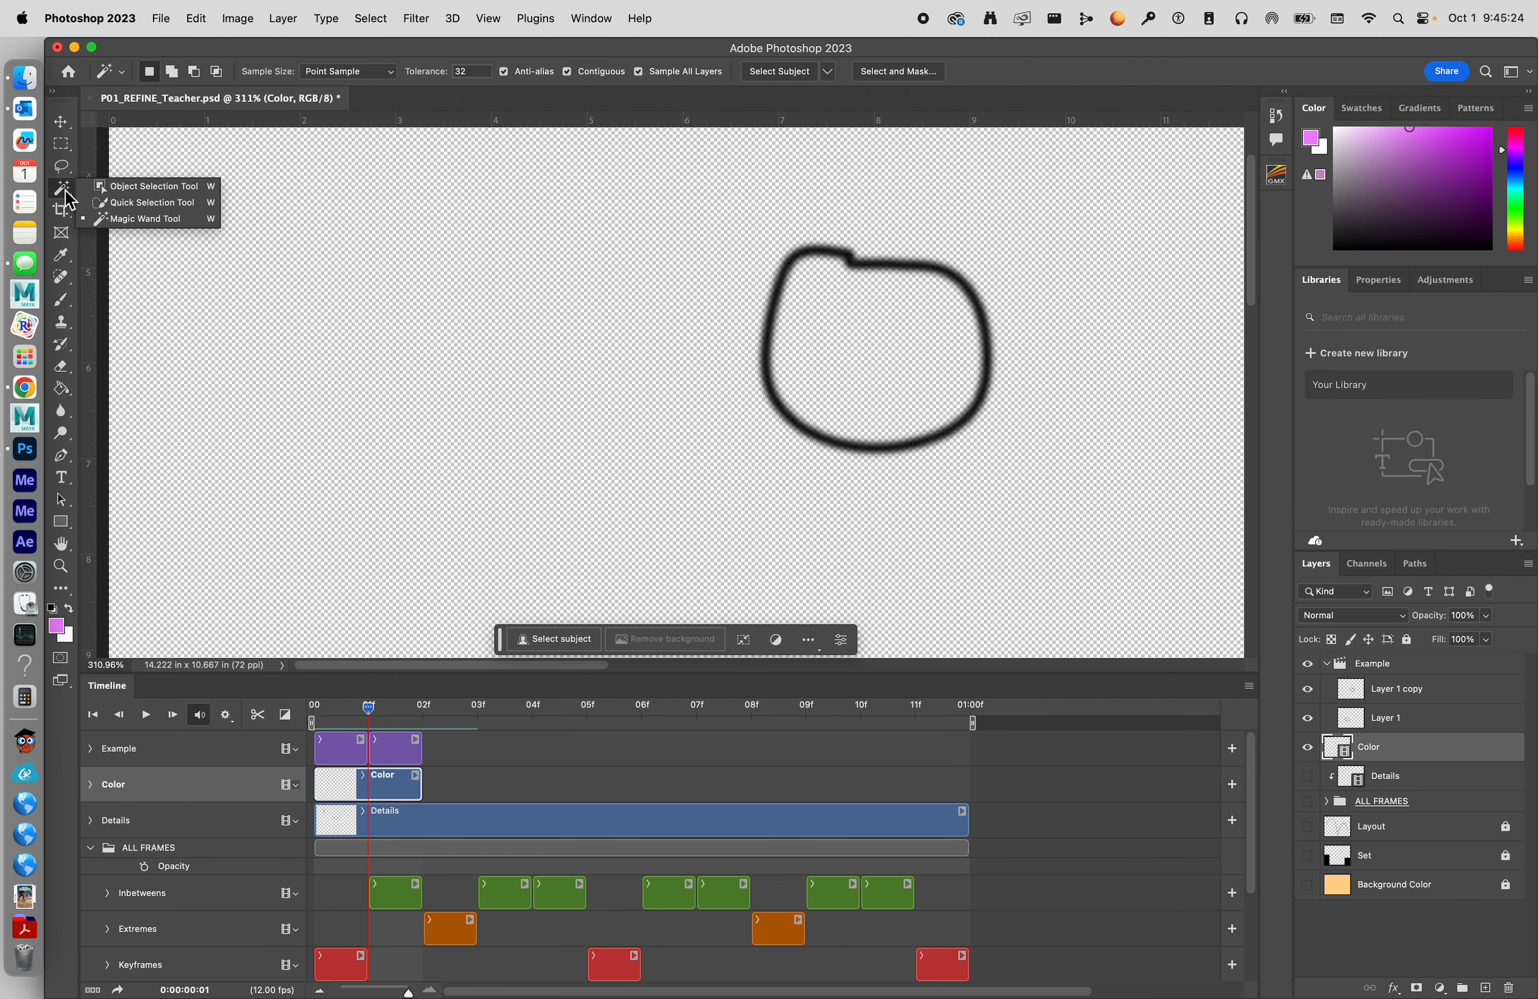
click(903, 380)
Step: Expand the selection inside the frame 01 outline and fill it with violet-pink on the Color layer, leaving nothing selected
click(642, 18)
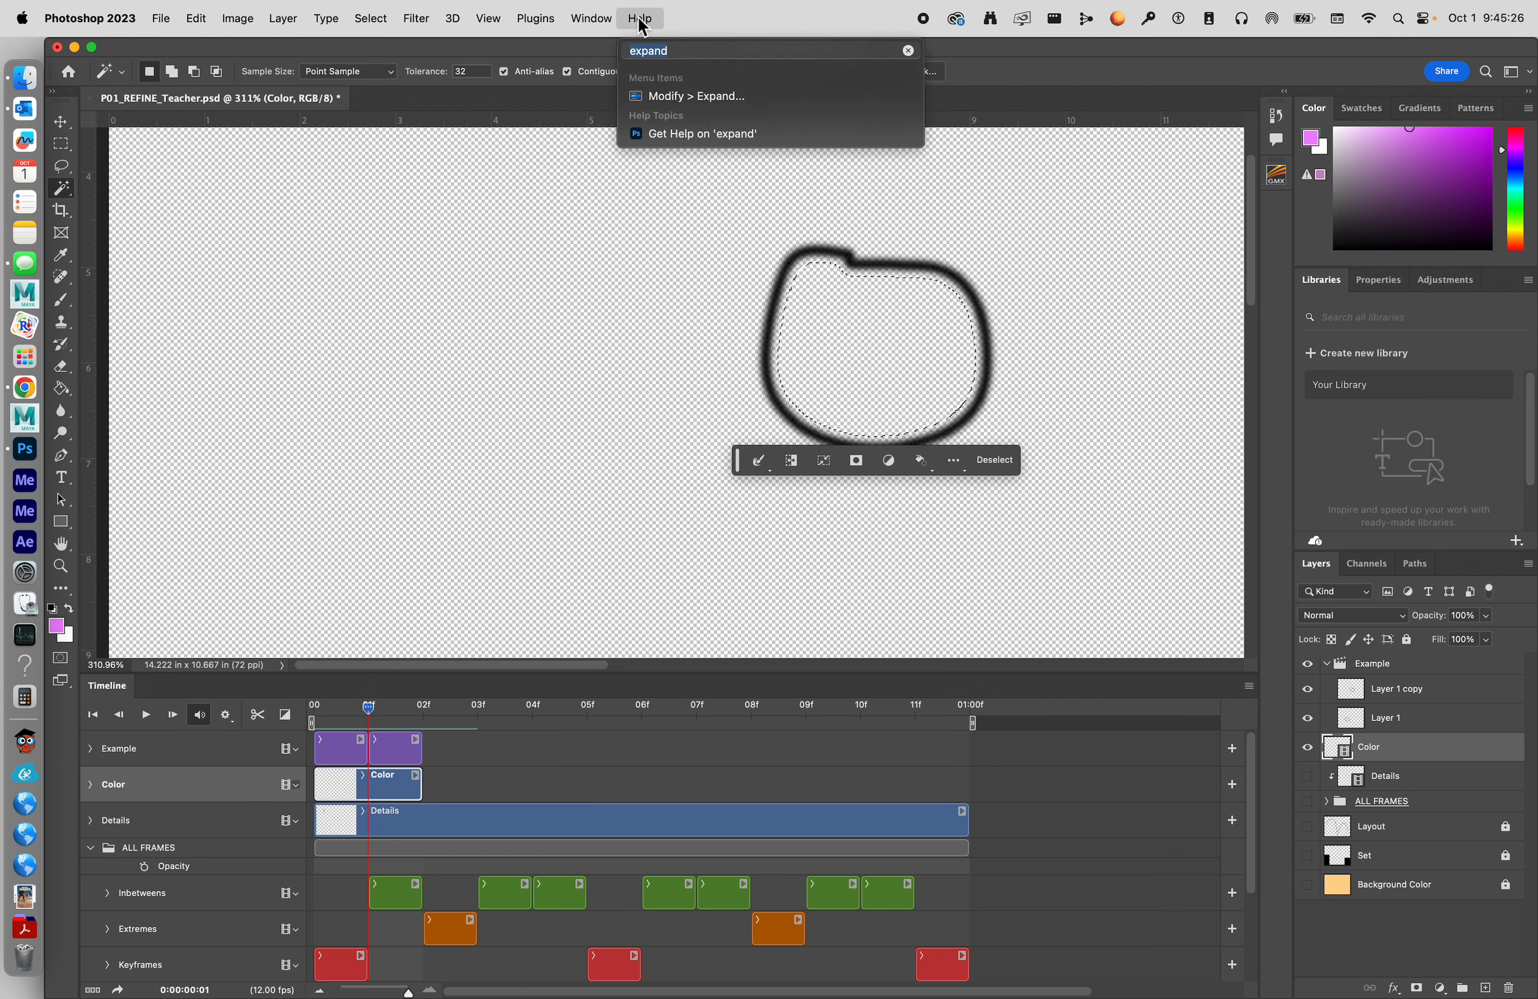
click(674, 97)
click(1011, 453)
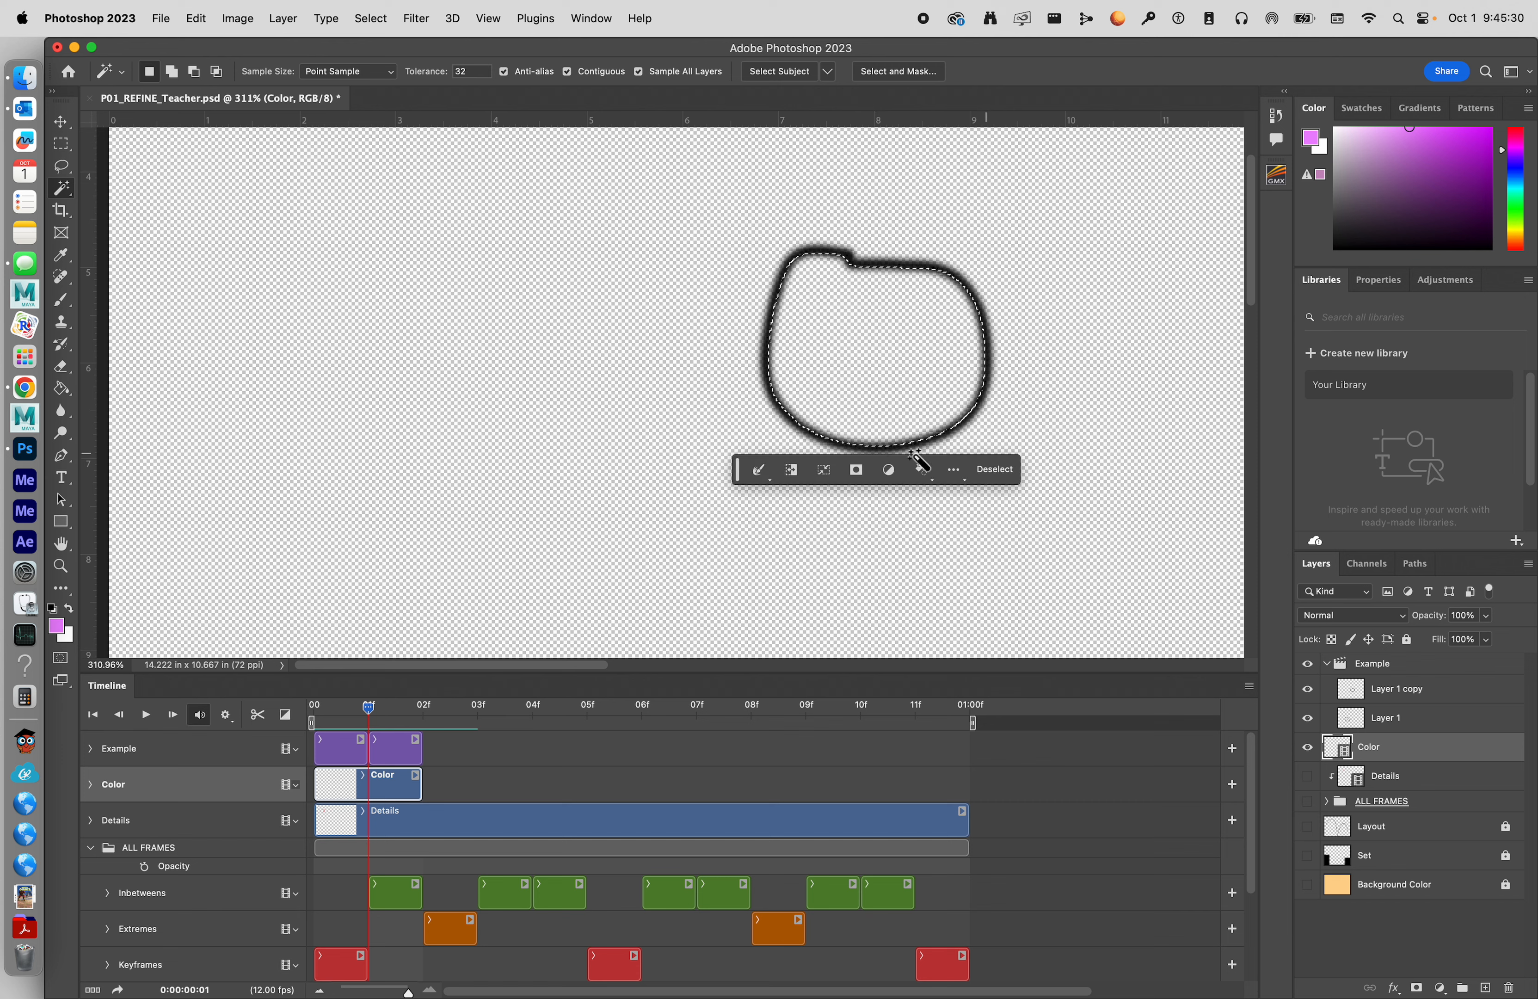
key(g)
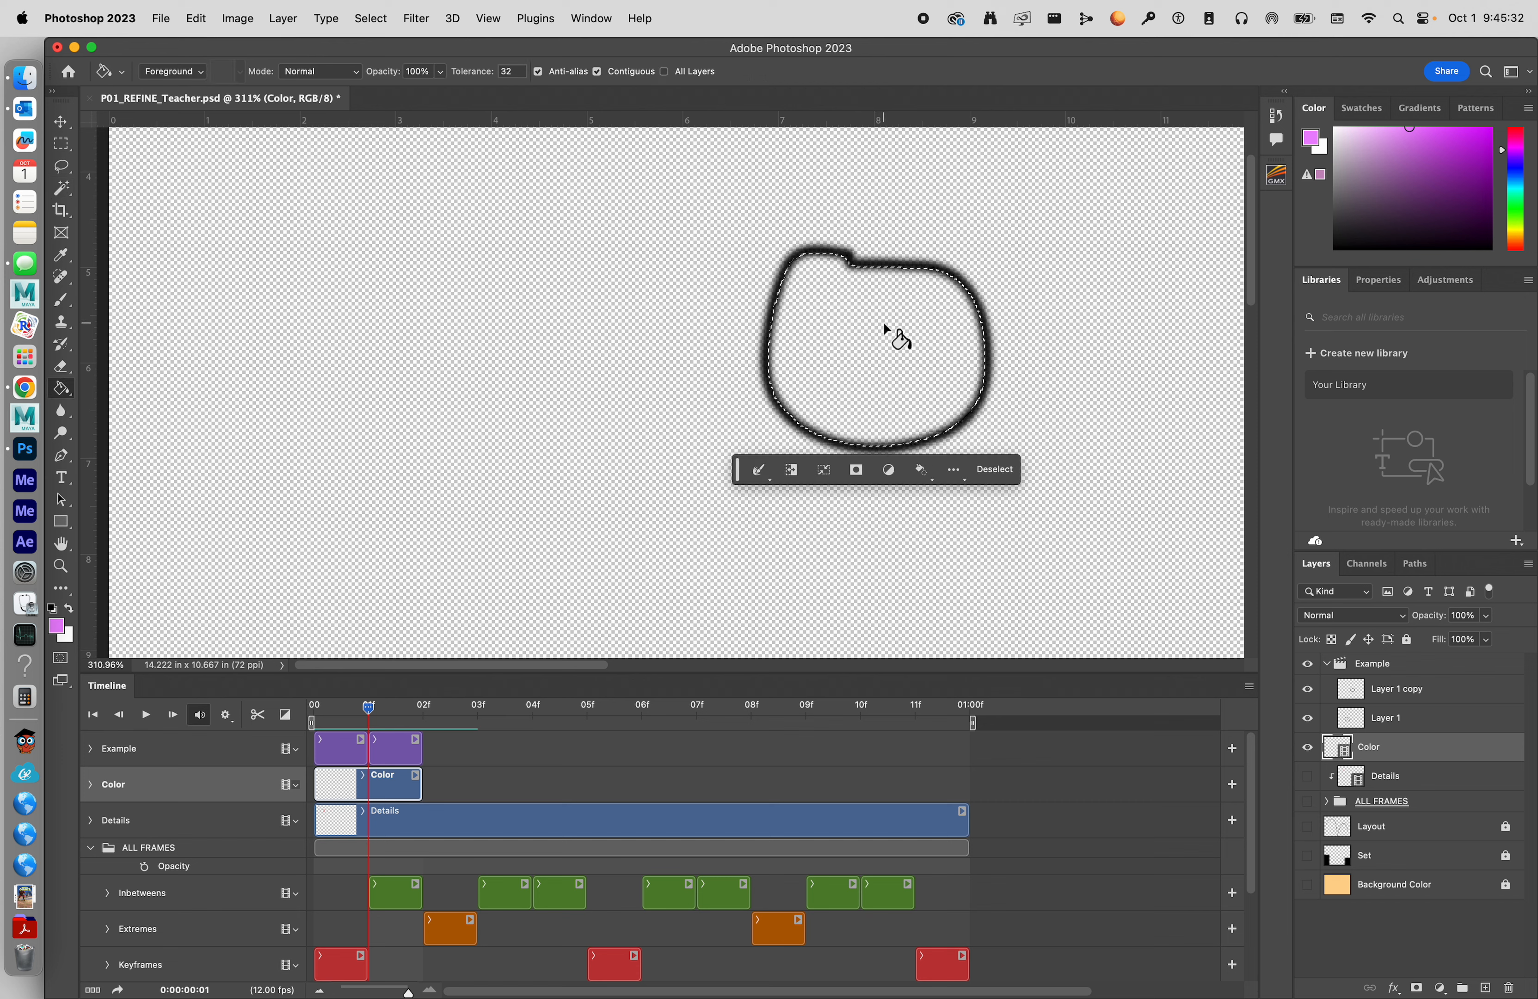
click(878, 329)
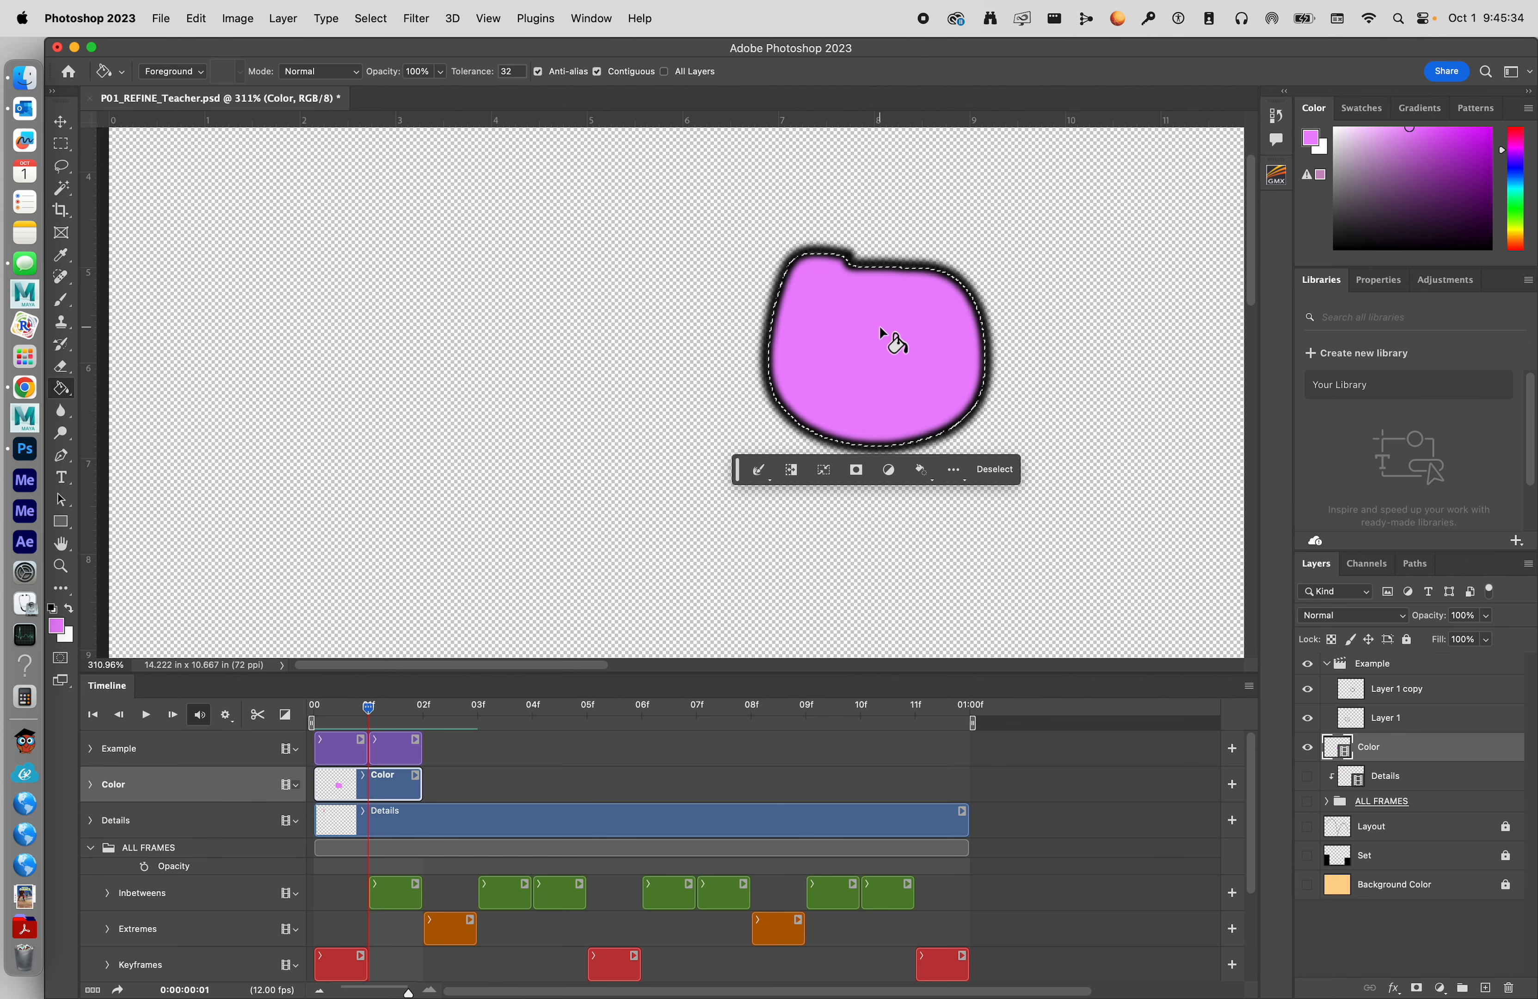
key(super+d)
Step: Fit the canvas in view and flip between frames 00 and 01 to compare the colored shapes
click(60, 566)
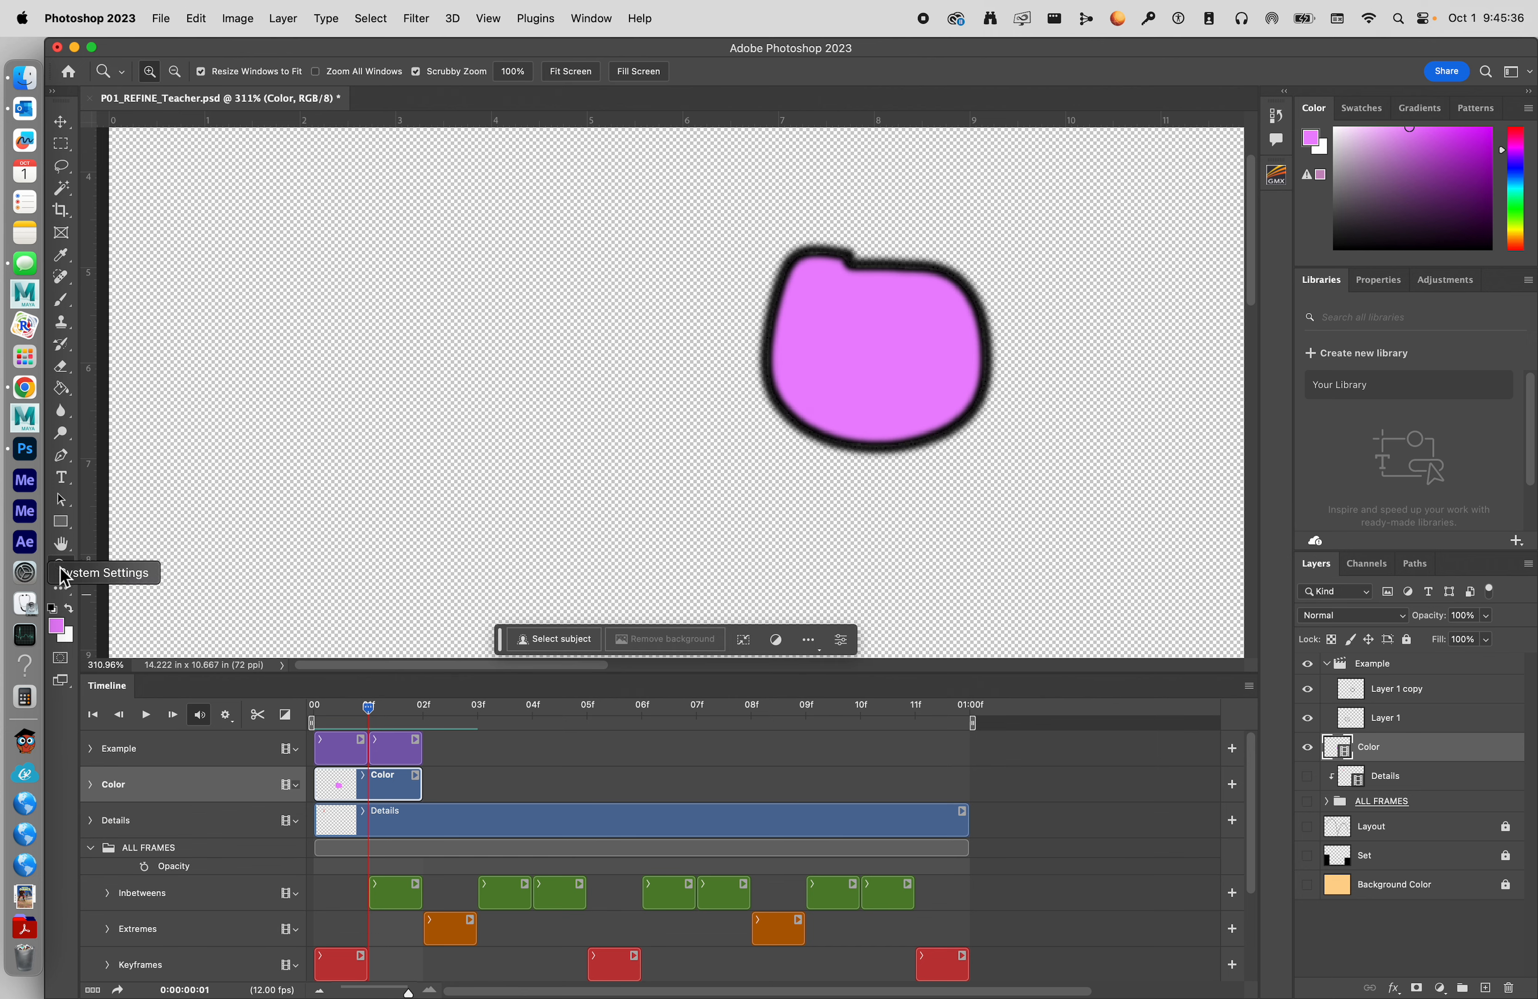
key(super+0)
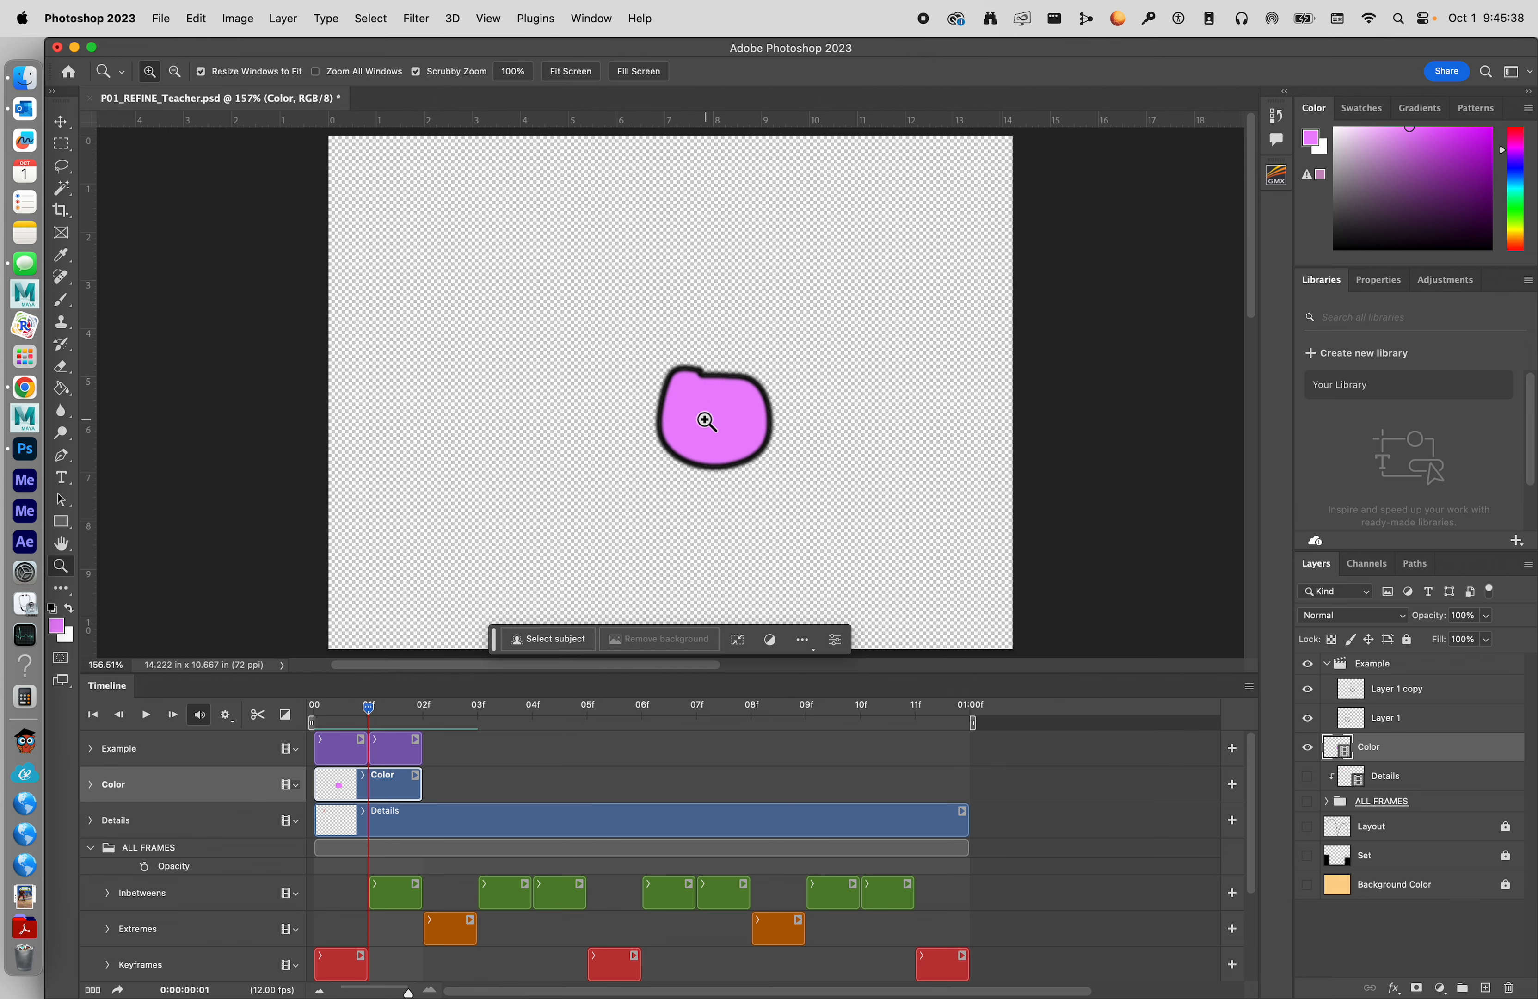
key(Left)
key(Right)
key(Left)
key(Right)
key(Left)
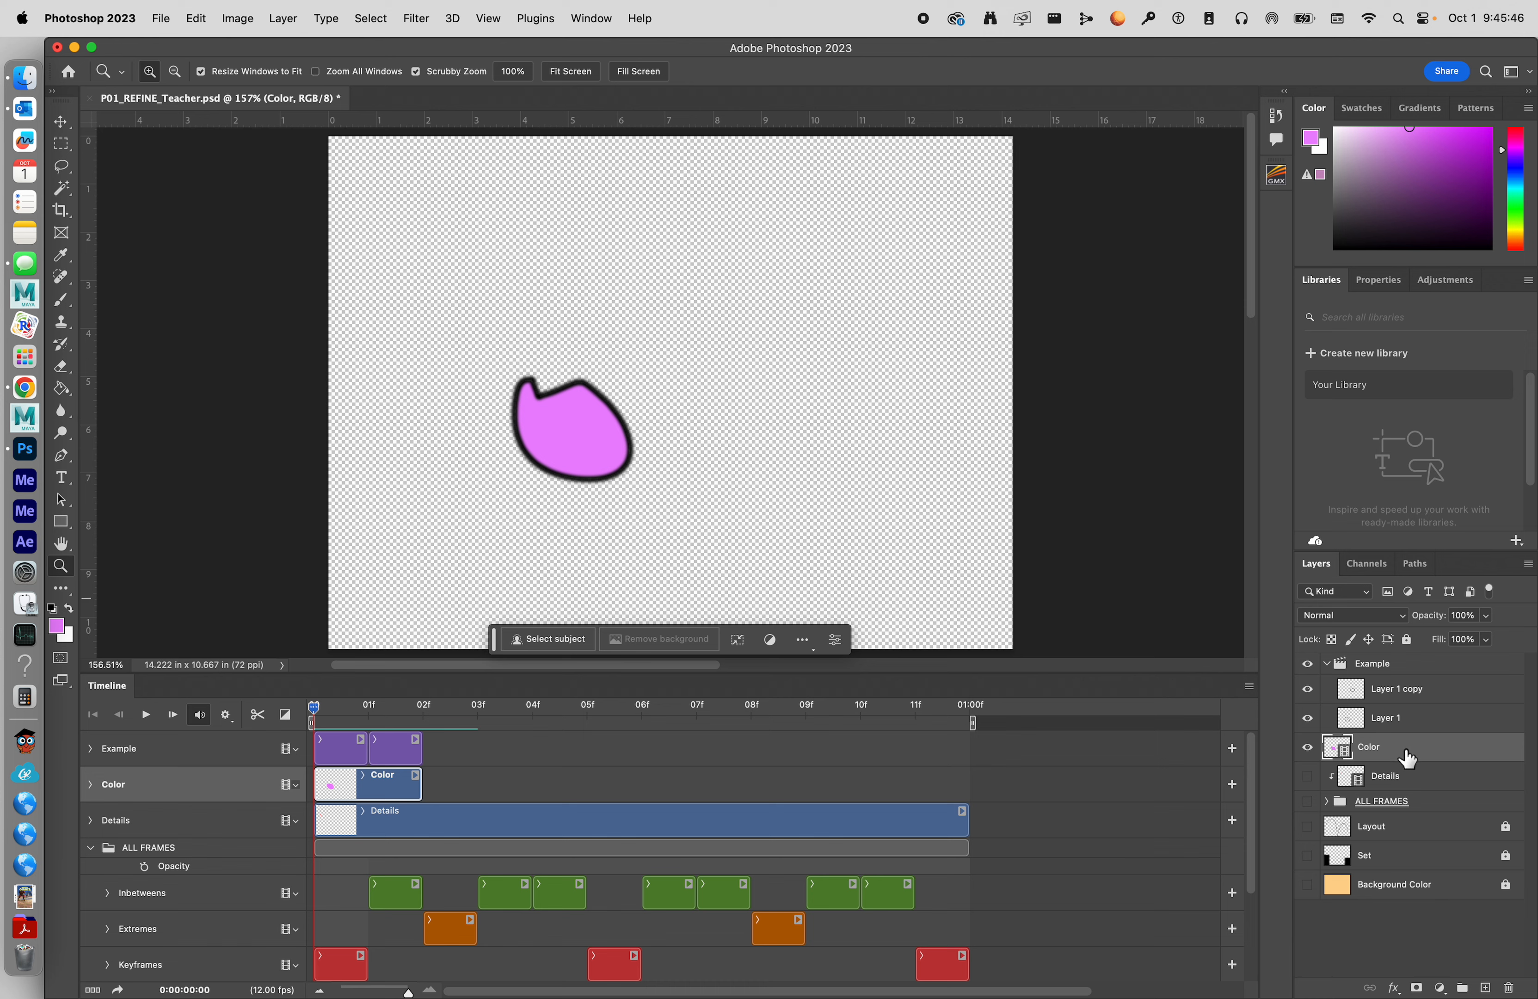
Step: Add a blank video layer above the Color layer and trim its clip to end at 02f
click(277, 21)
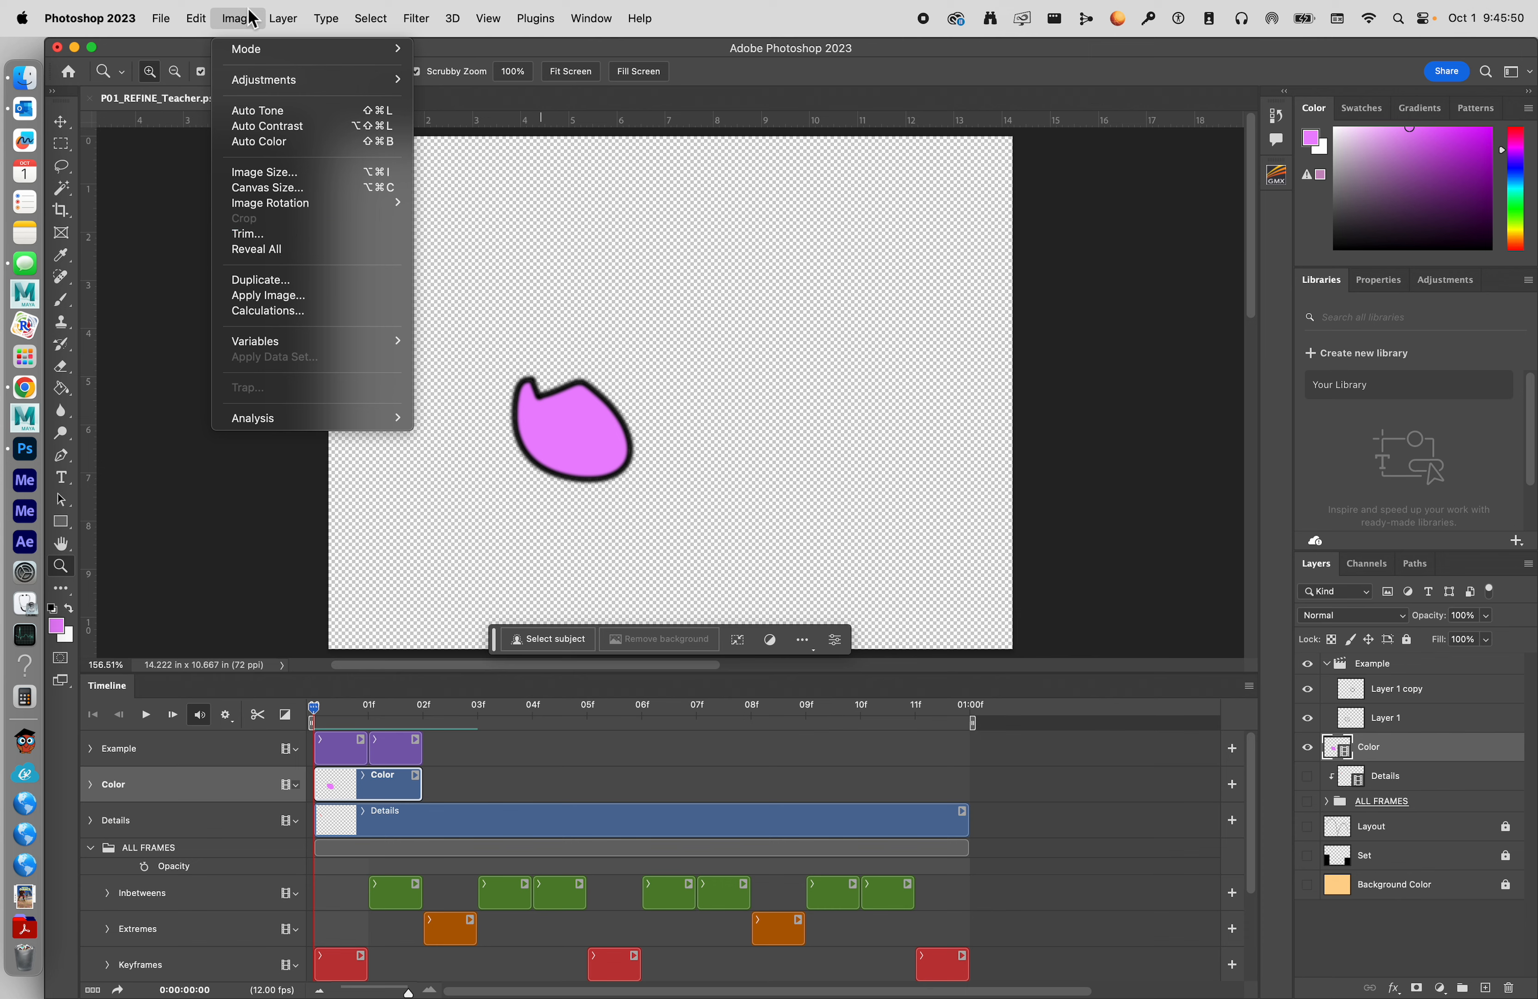
mouse_move(319, 403)
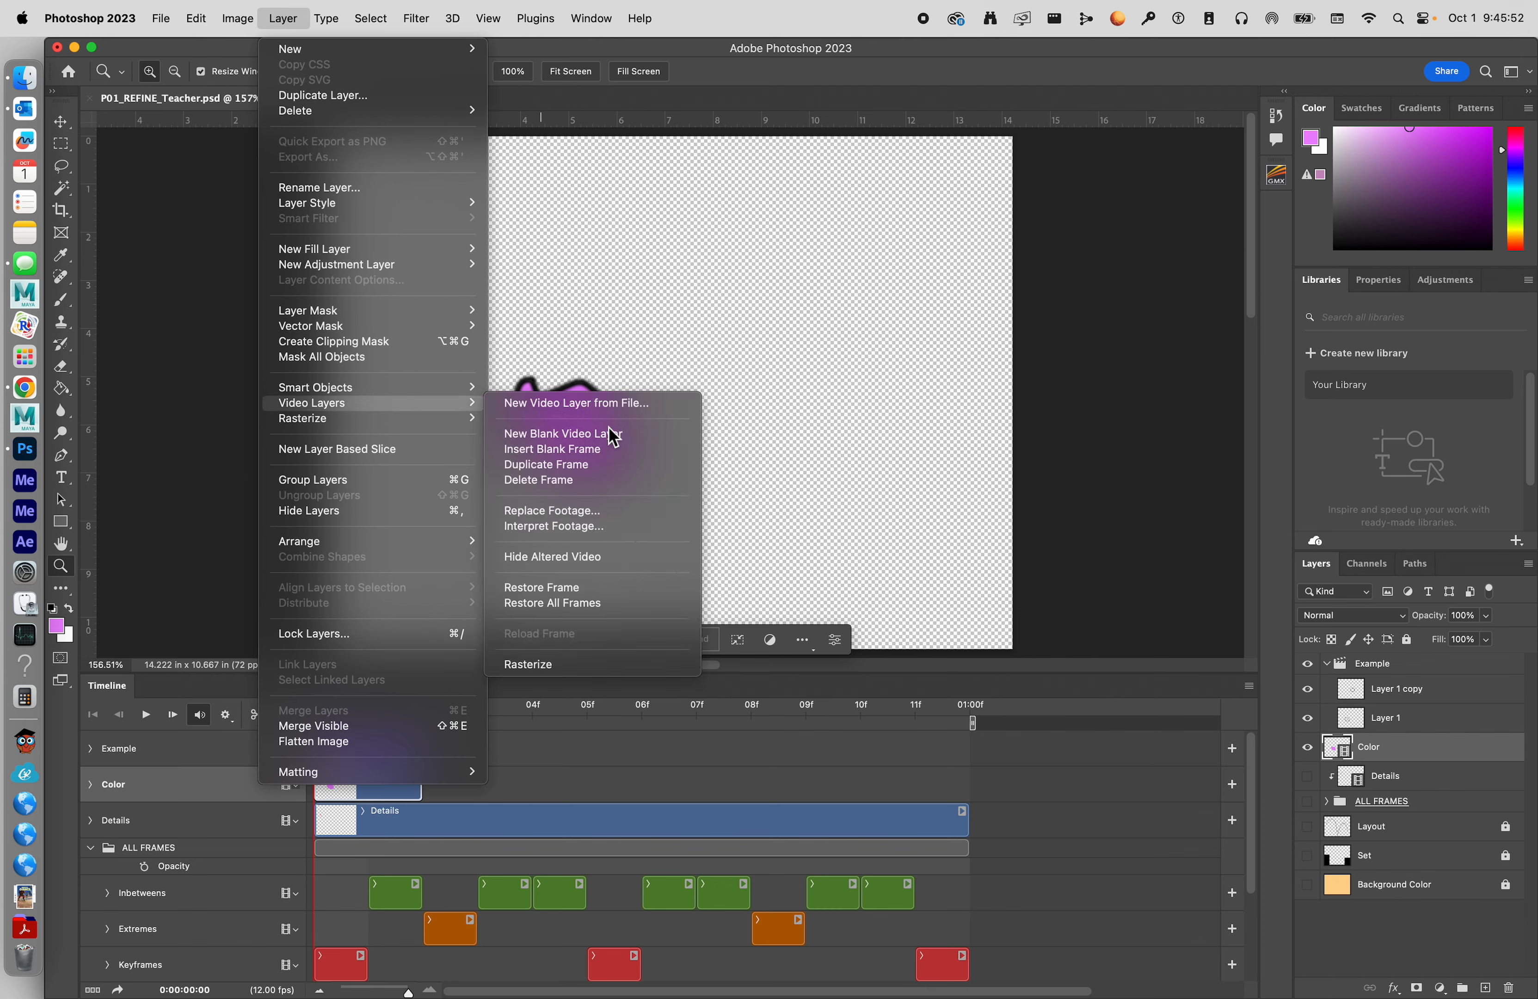
click(591, 433)
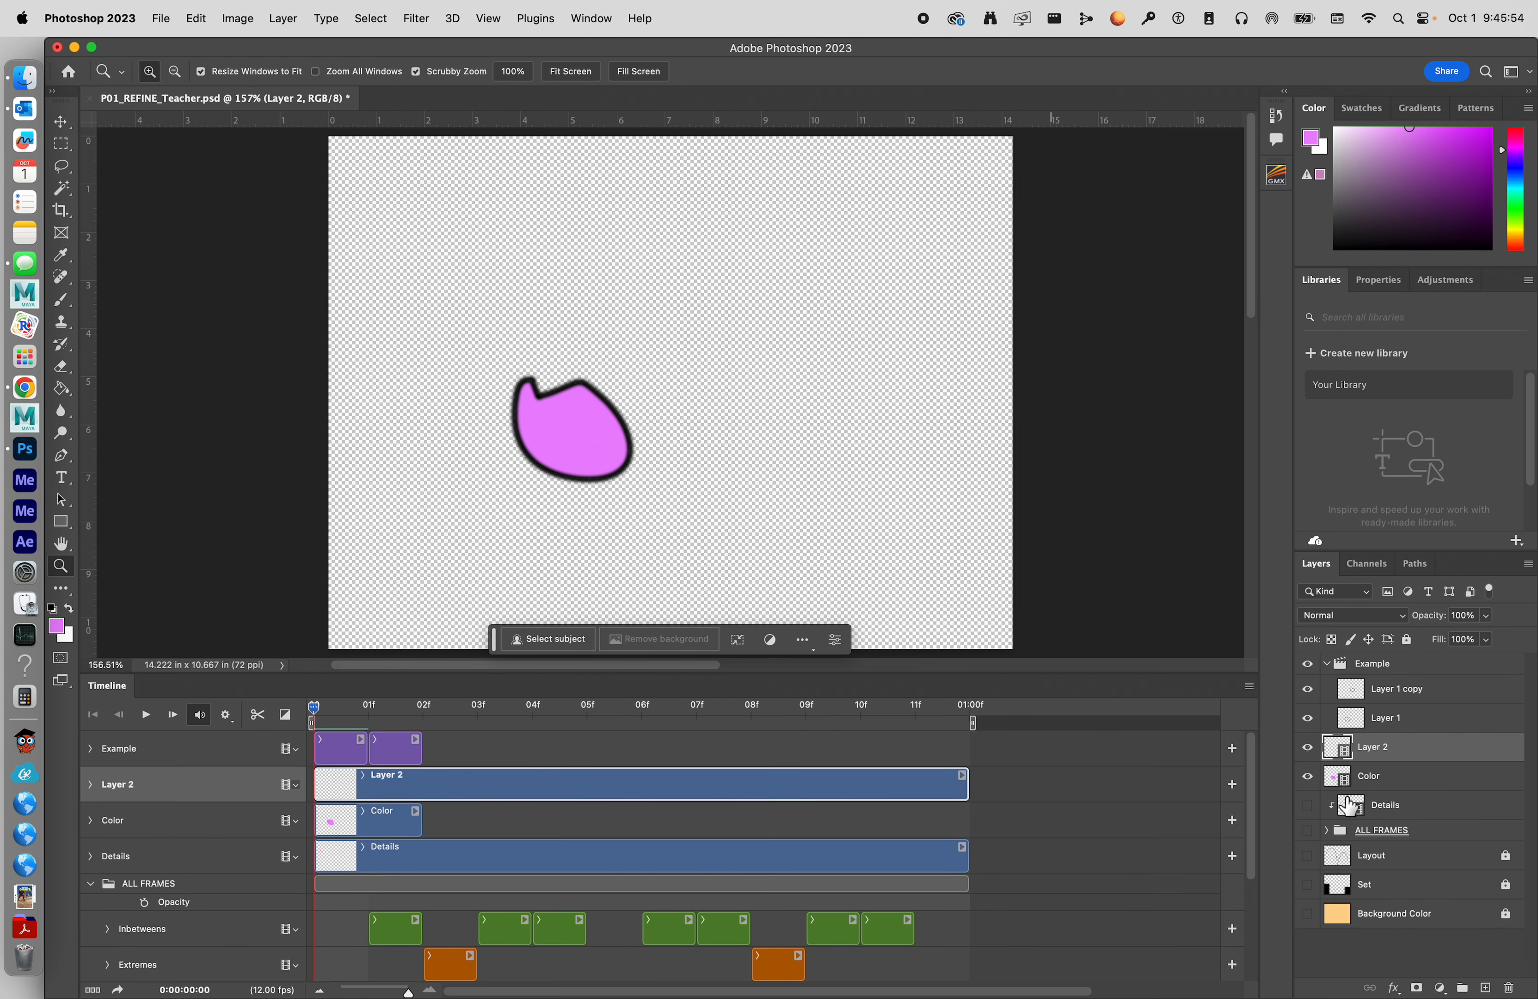
drag(969, 784, 421, 787)
Step: Clip Layer 2 to the Color layer with a clipping mask and keep Layer 2 active
right_click(1408, 749)
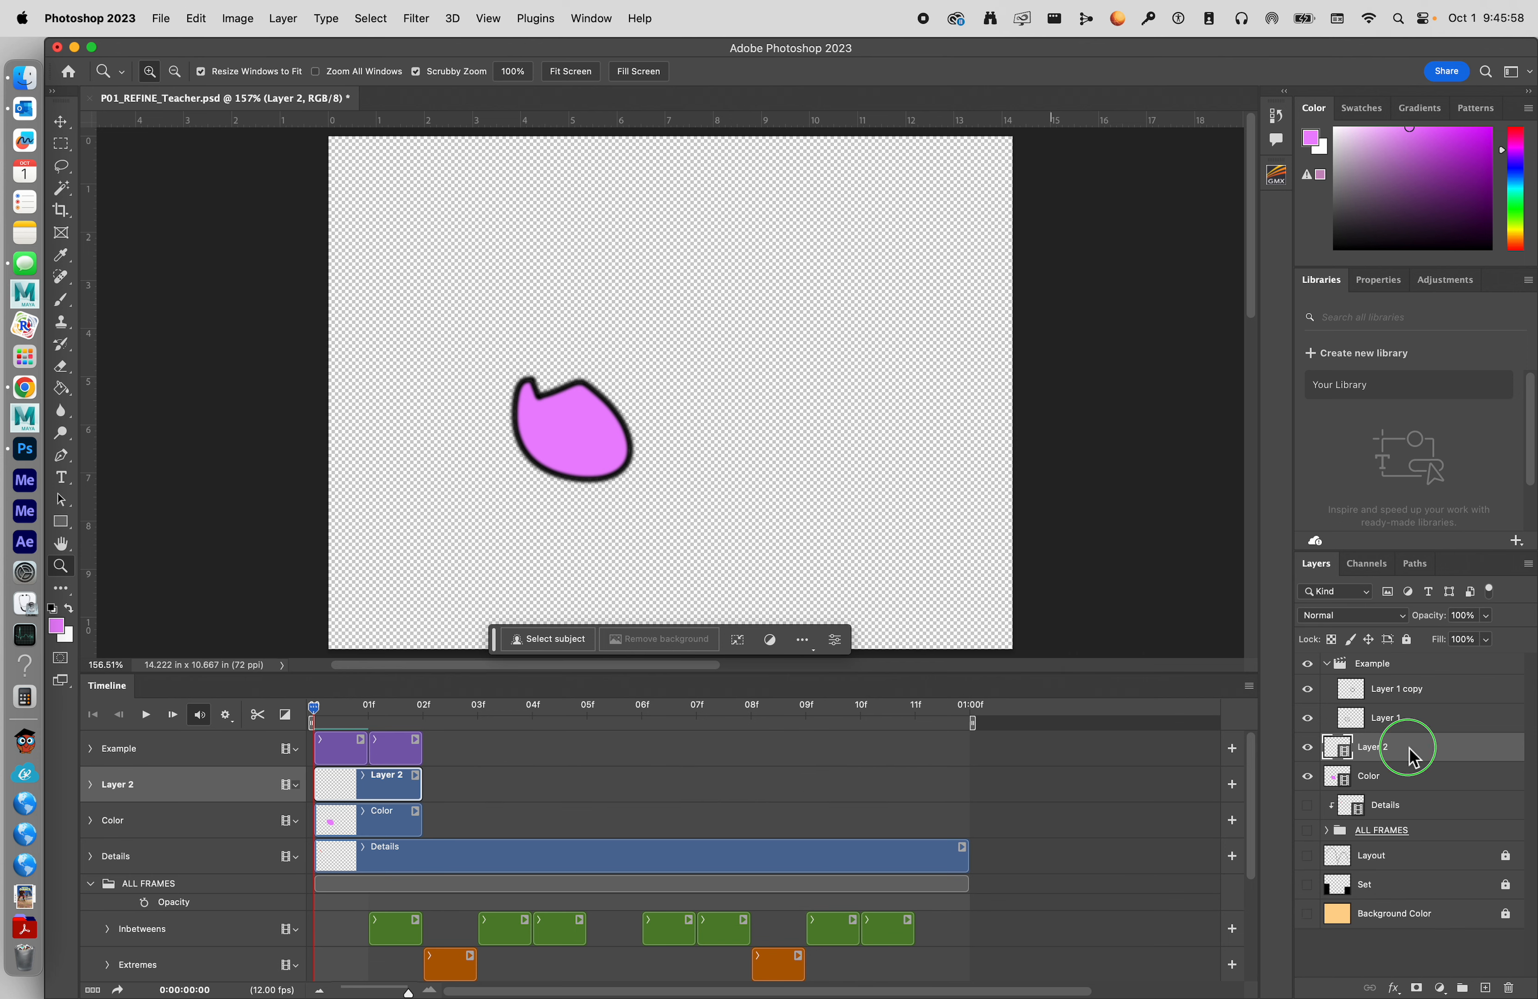
click(1352, 671)
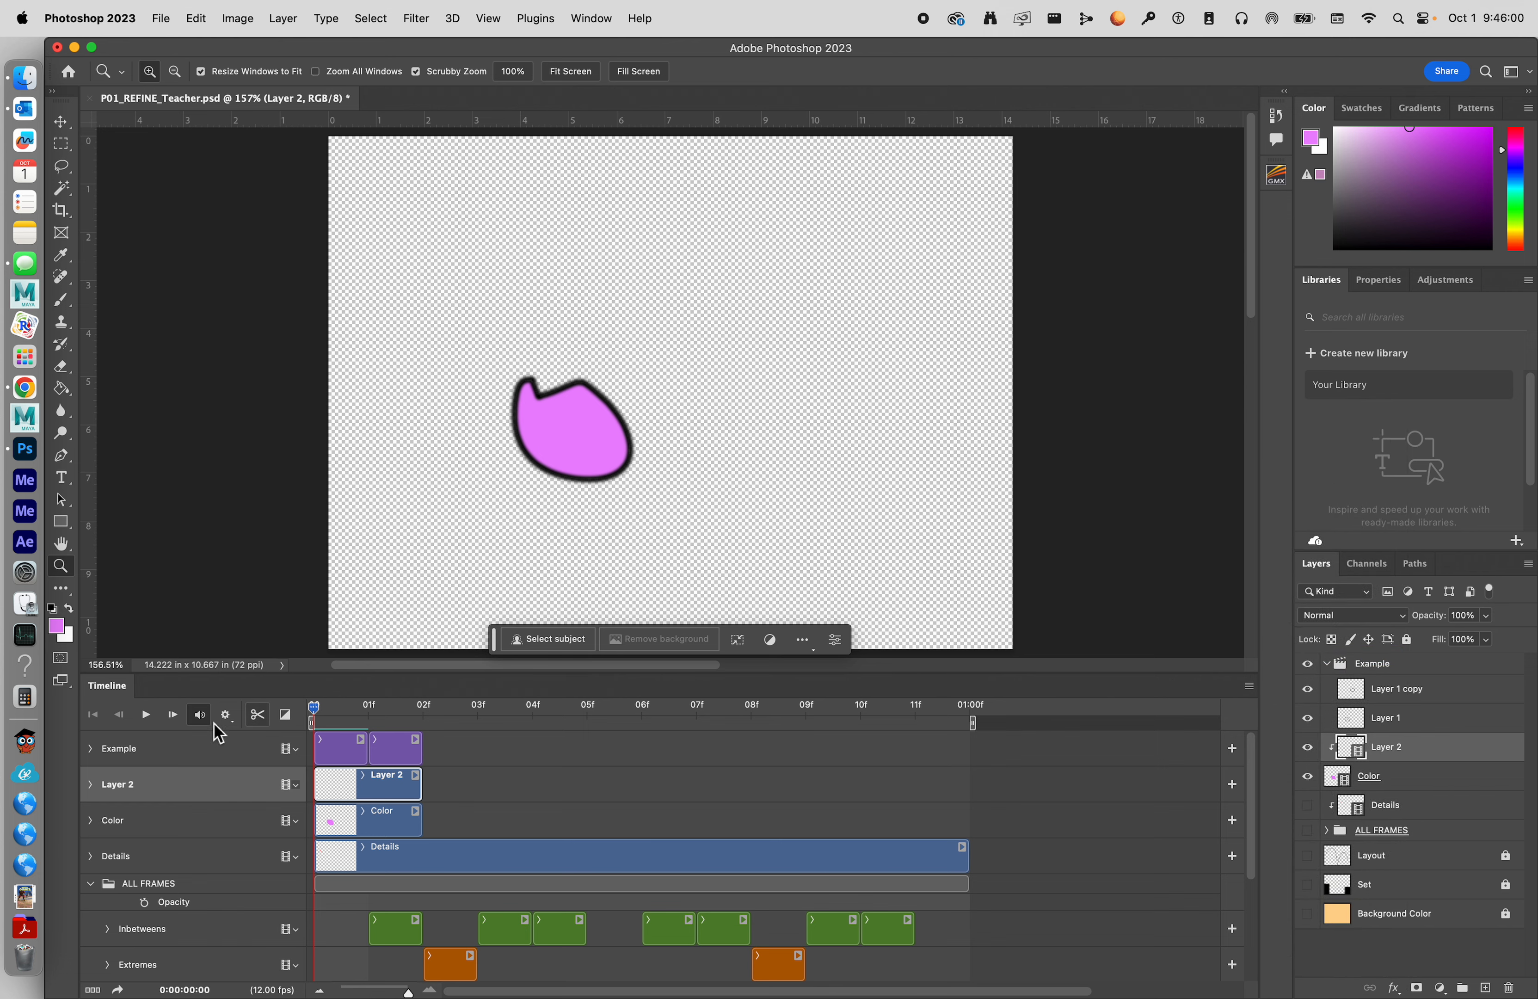
click(389, 830)
click(336, 794)
Step: Set the foreground color to pure red (ff0000)
drag(556, 447, 618, 412)
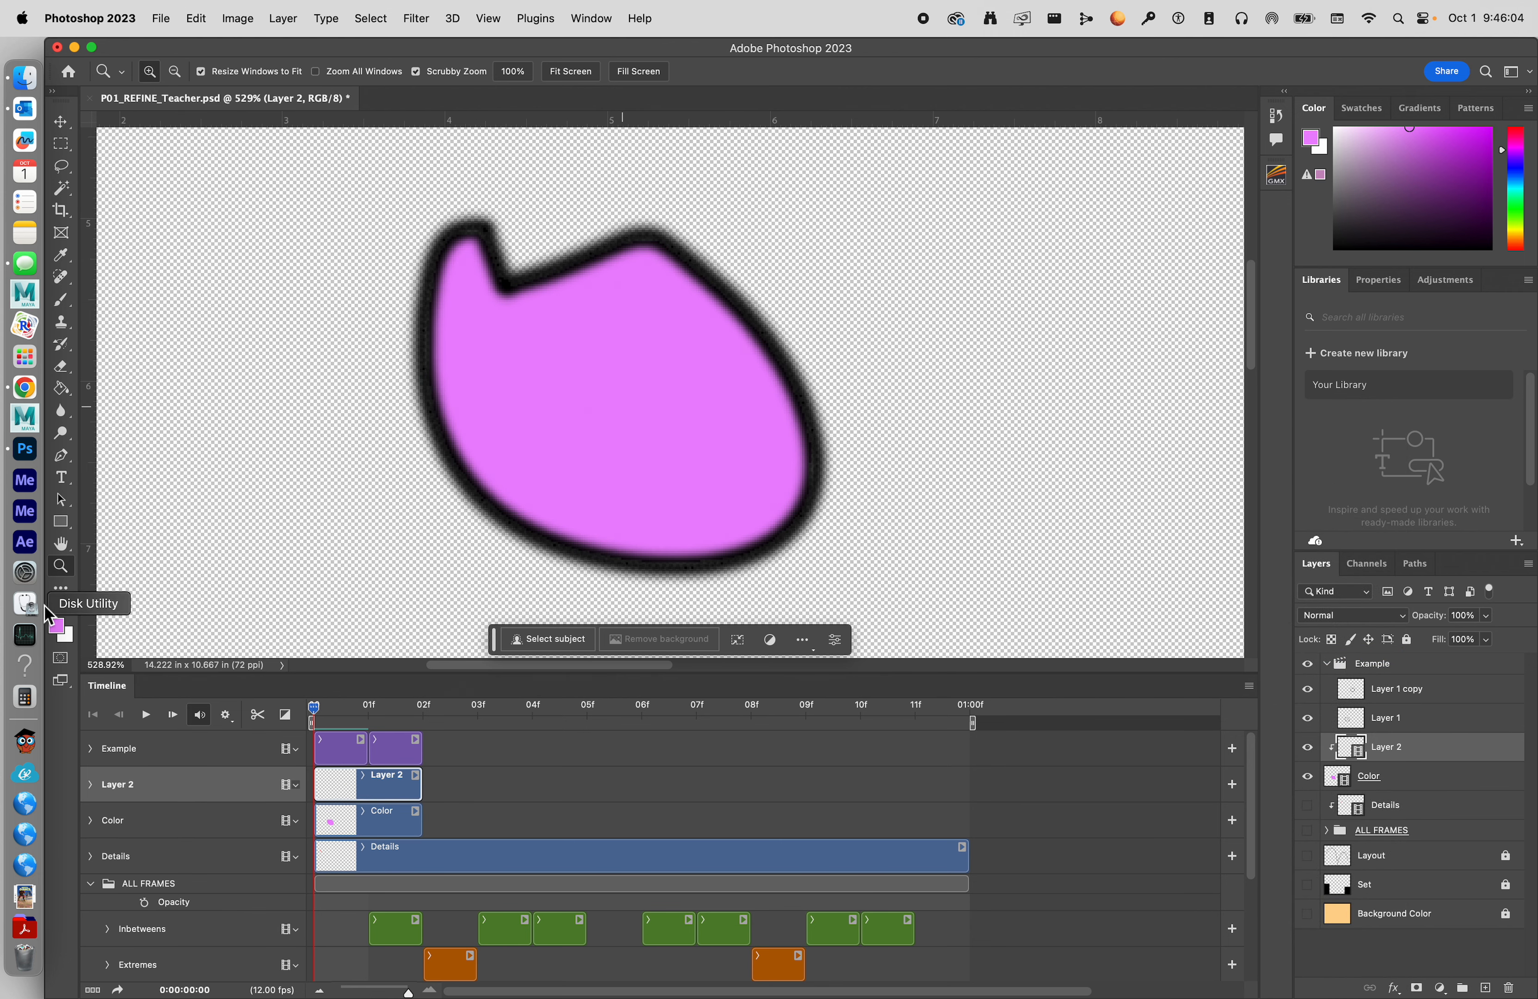
click(57, 626)
mouse_move(813, 419)
mouse_down()
mouse_move(815, 397)
mouse_move(792, 394)
mouse_up()
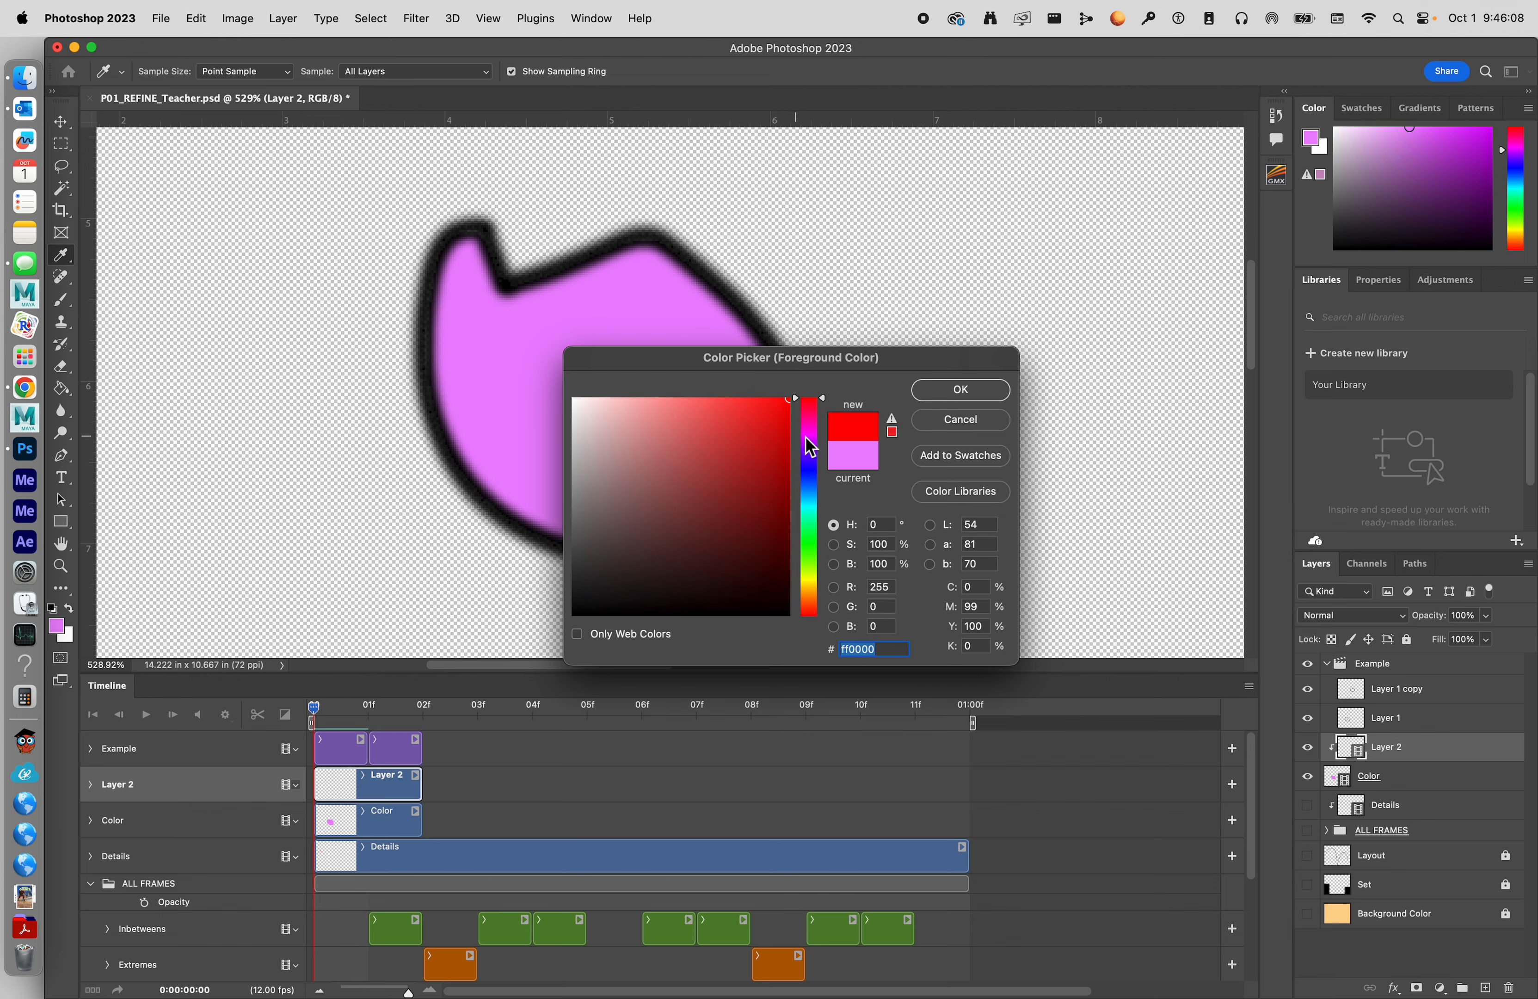
click(959, 393)
key(z)
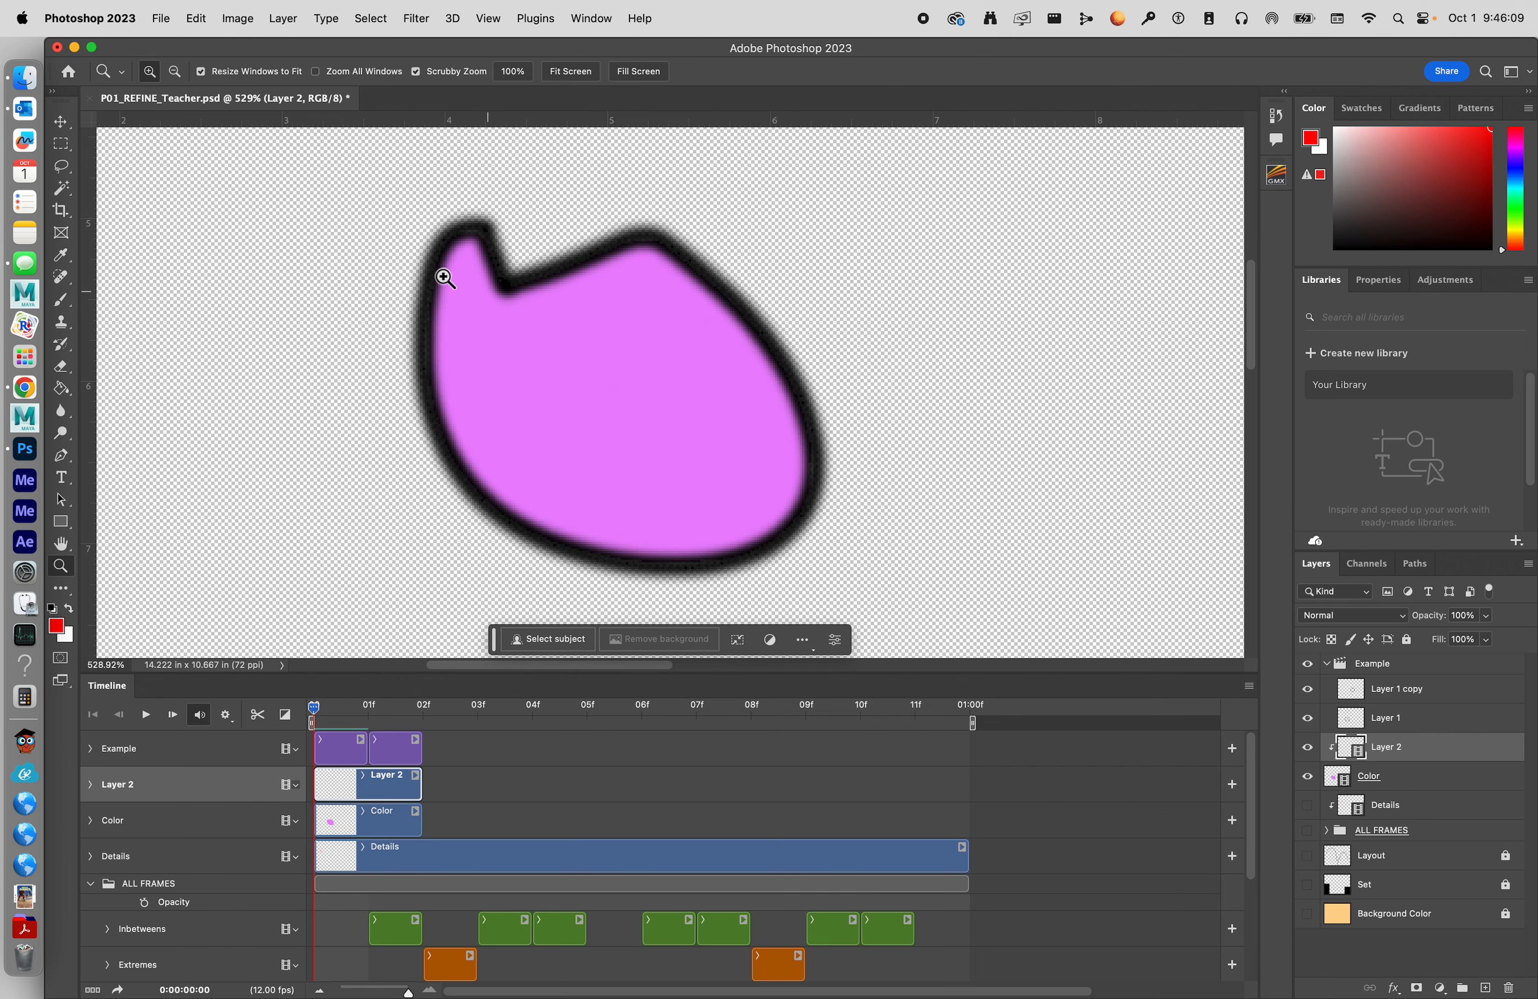
Step: Paint loose red brush strokes across the frame 00 shape on the clipped Layer 2
click(61, 300)
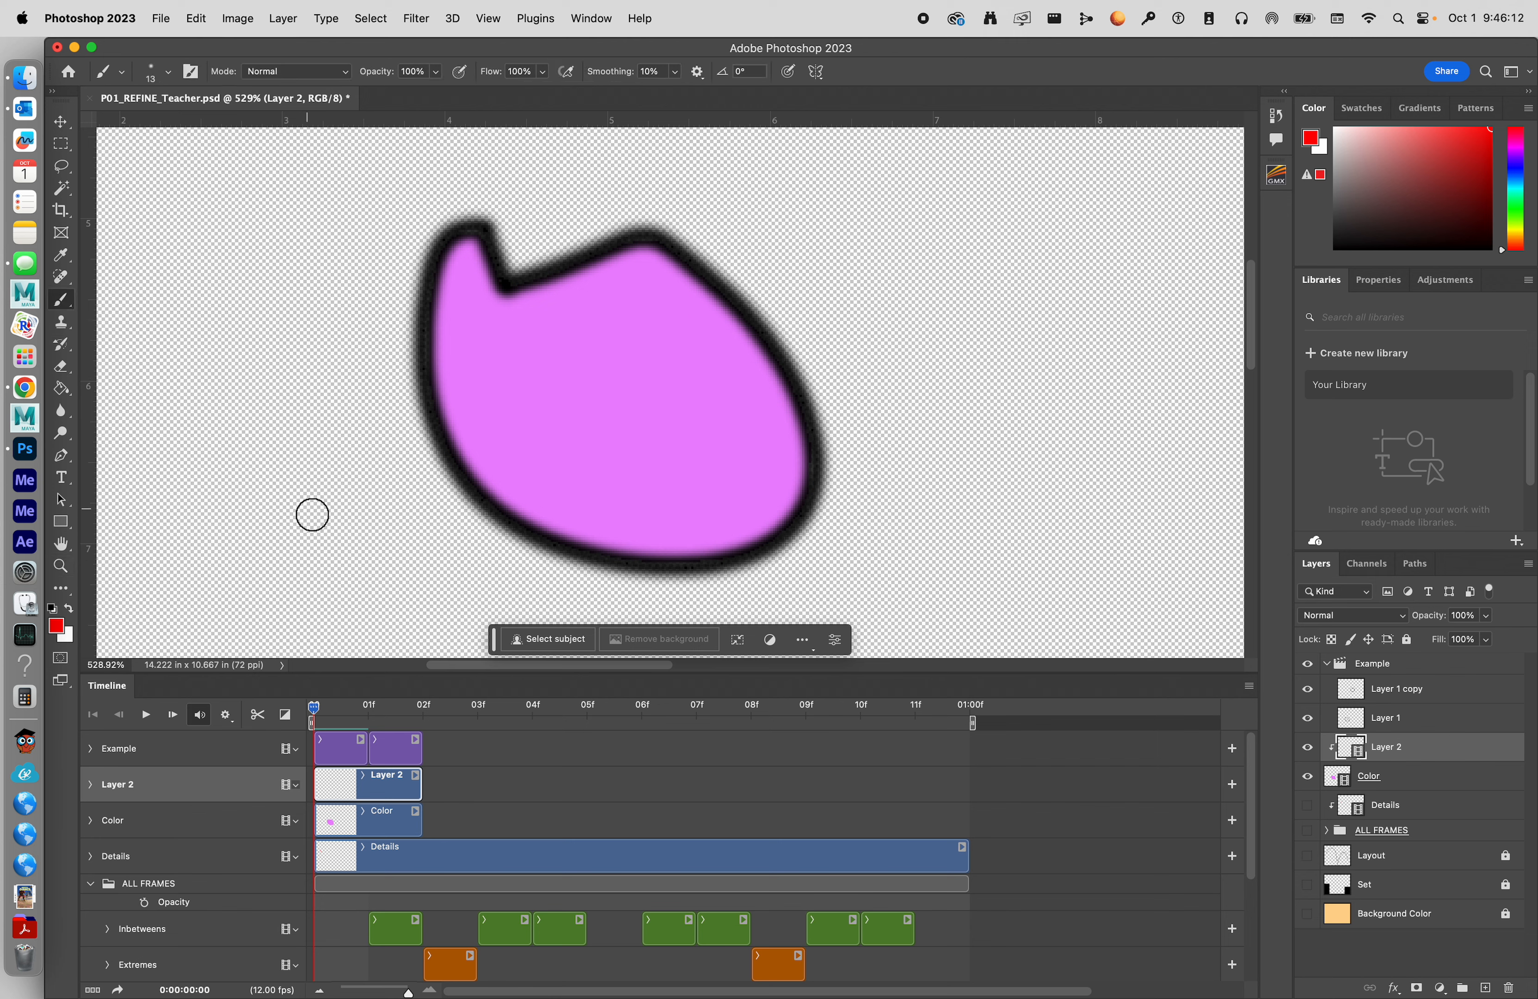
drag(441, 405, 713, 293)
drag(801, 421, 494, 497)
mouse_move(808, 355)
mouse_down()
mouse_move(707, 420)
mouse_move(654, 397)
mouse_move(1000, 600)
mouse_up()
mouse_move(390, 360)
mouse_down()
mouse_move(584, 470)
mouse_move(752, 516)
mouse_up()
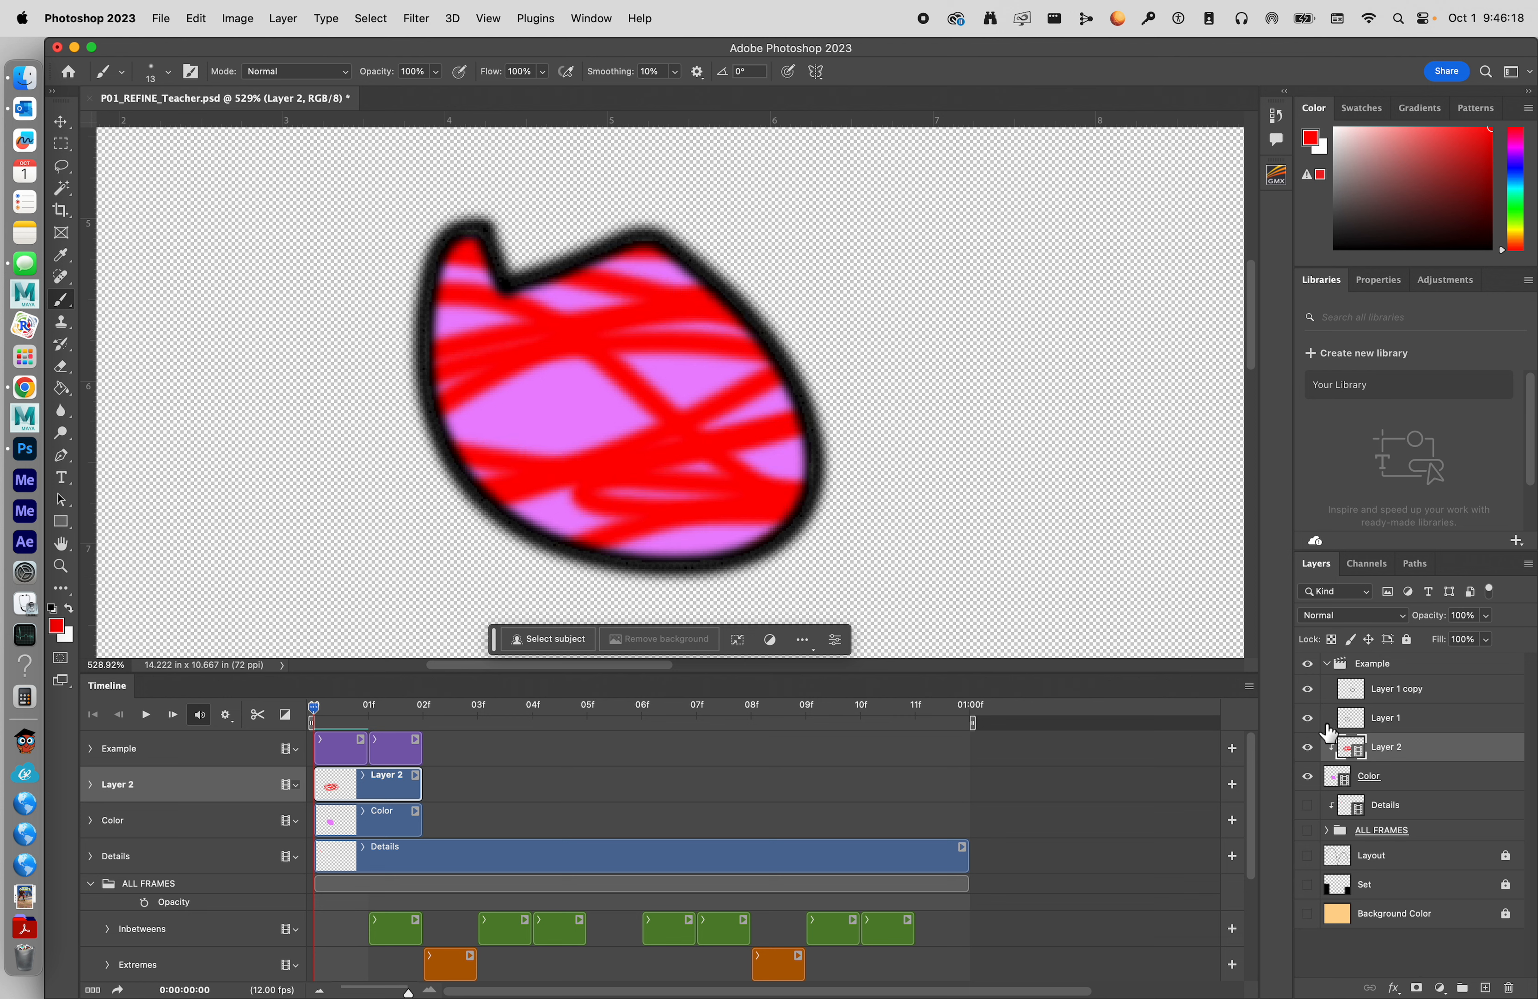
Step: Hide the Example outline group and paint loose red brush strokes across the frame 01 shape on Layer 2
click(1308, 664)
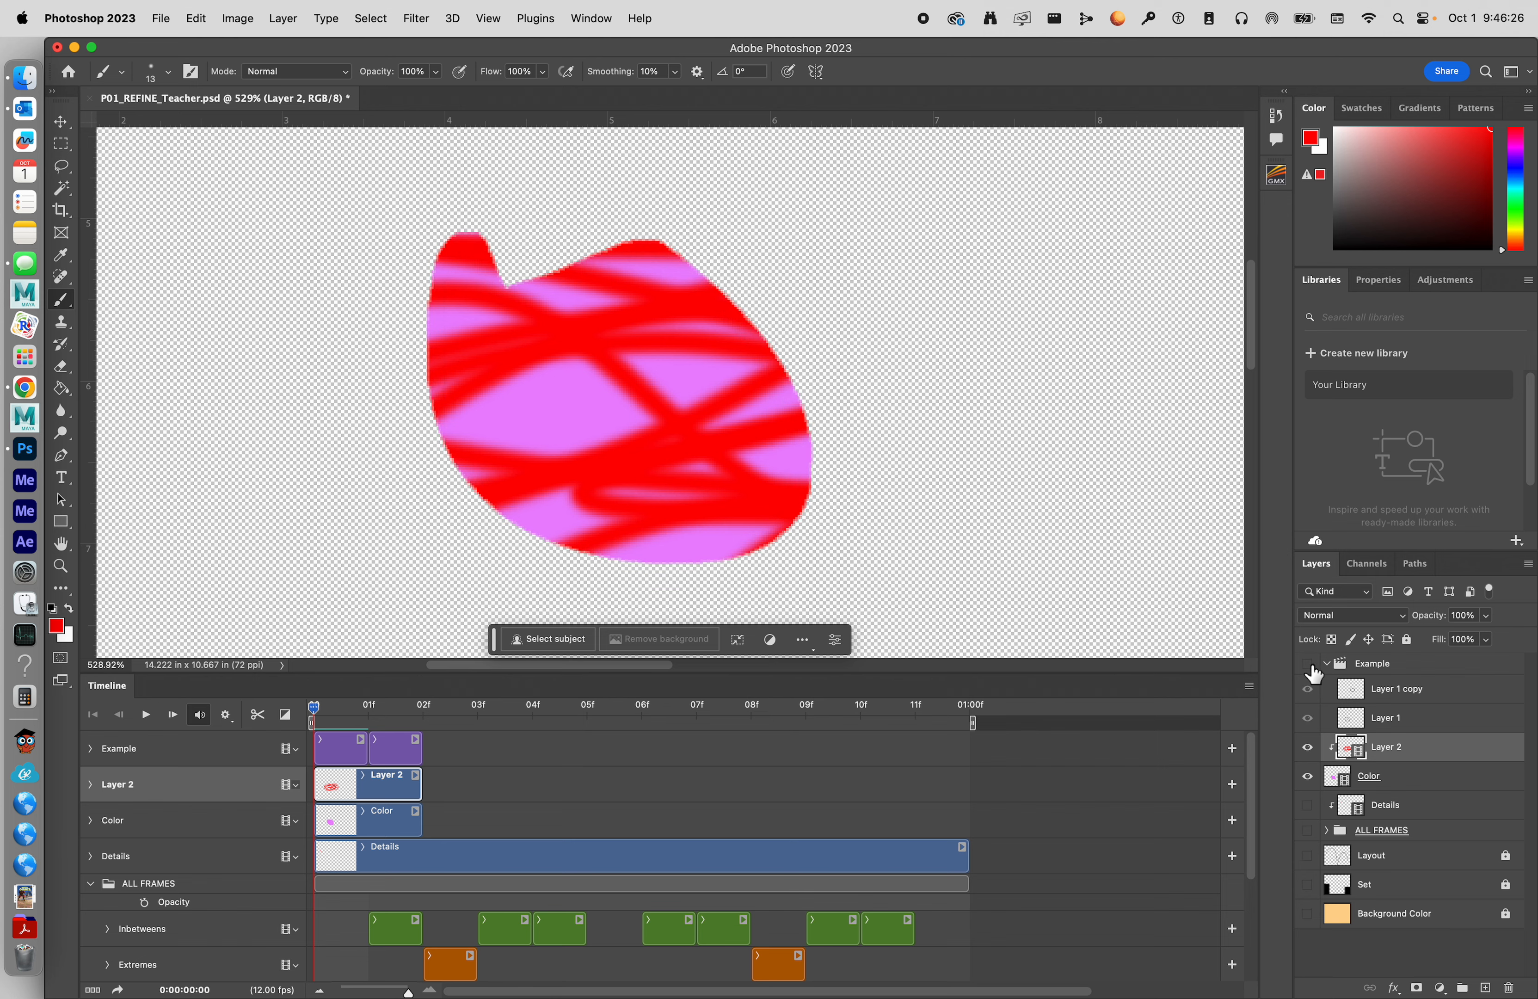
key(Right)
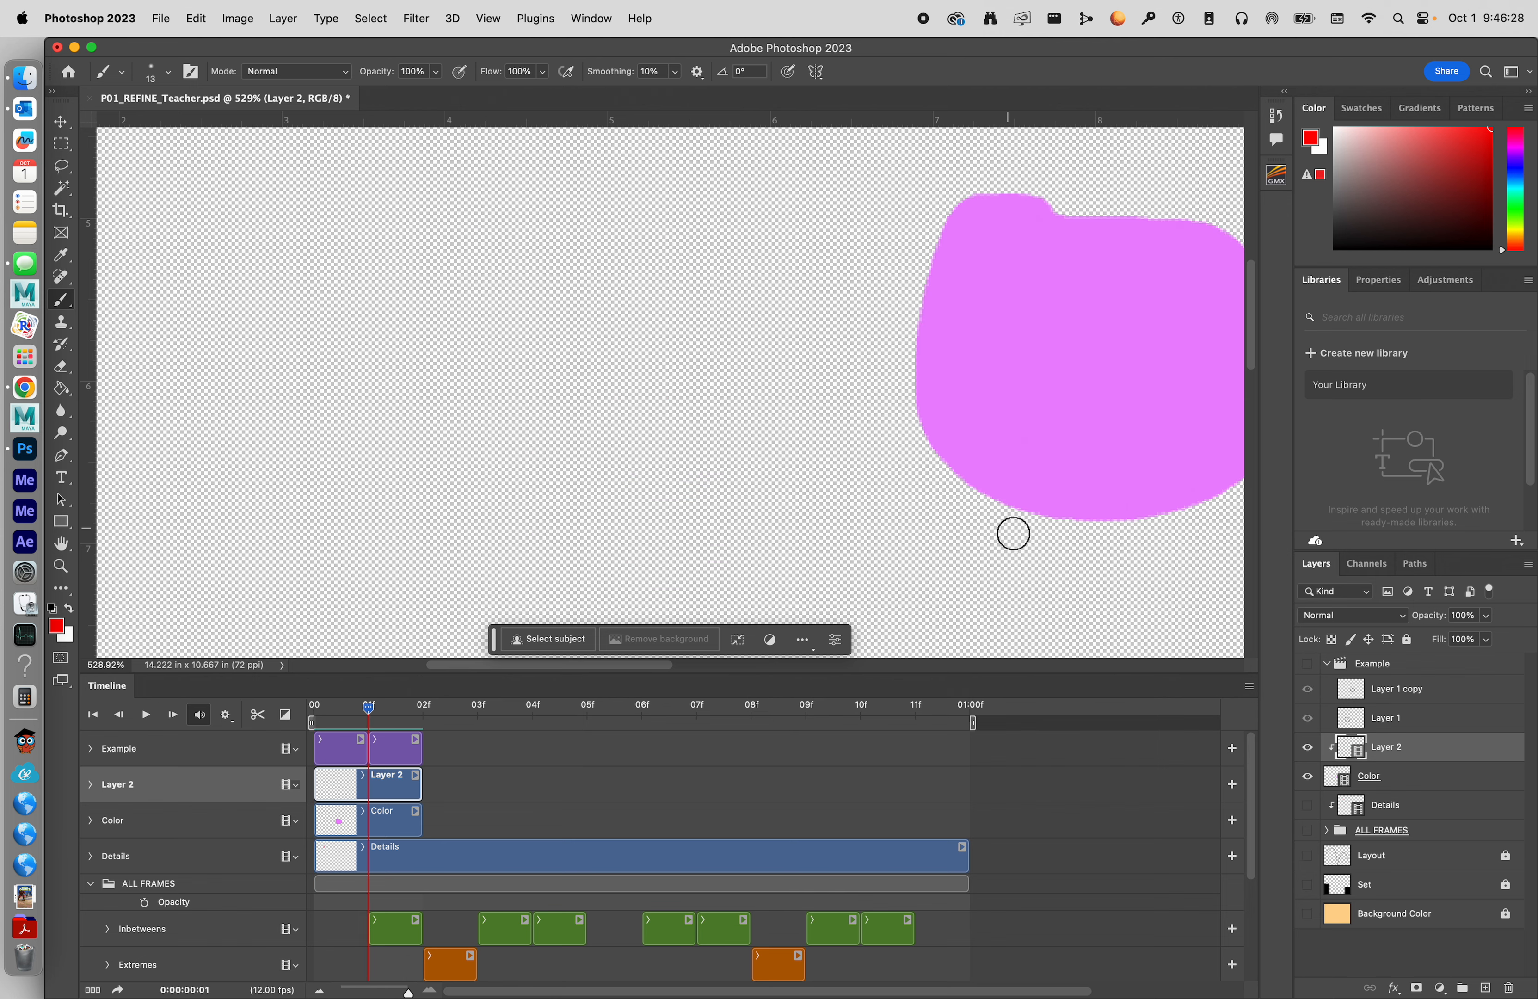
mouse_move(835, 460)
mouse_down()
mouse_move(1021, 501)
mouse_move(1297, 409)
mouse_move(879, 357)
mouse_up()
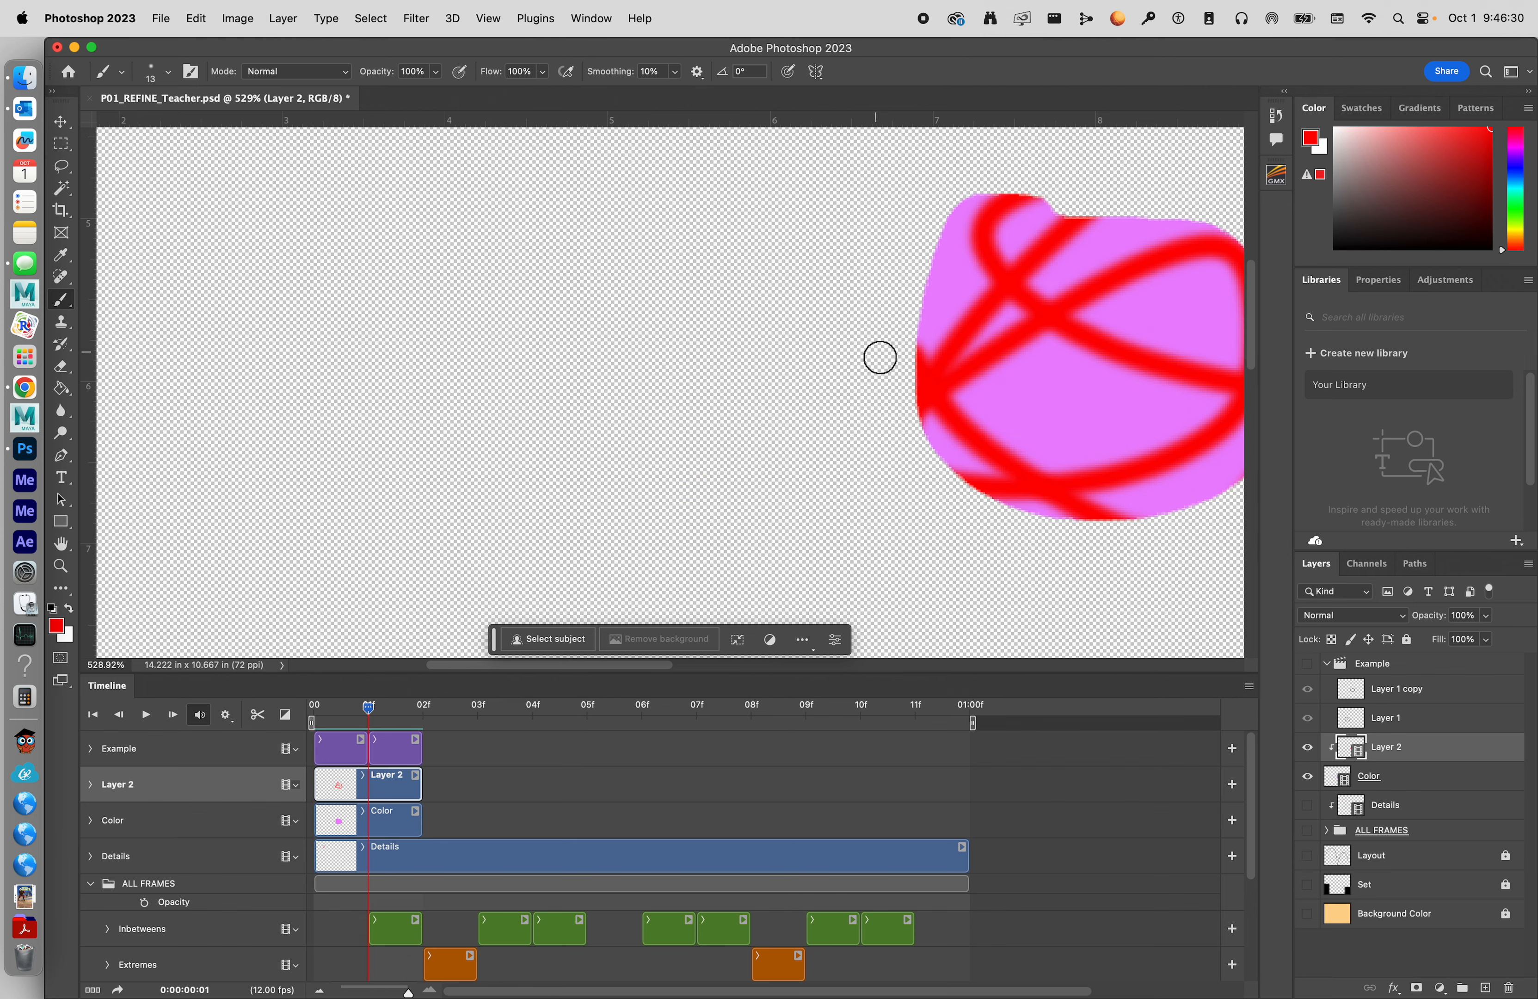
Step: Flip between frames 00 and 01 and fit the canvas in view to review the clipped red strokes
key(Right)
key(Left)
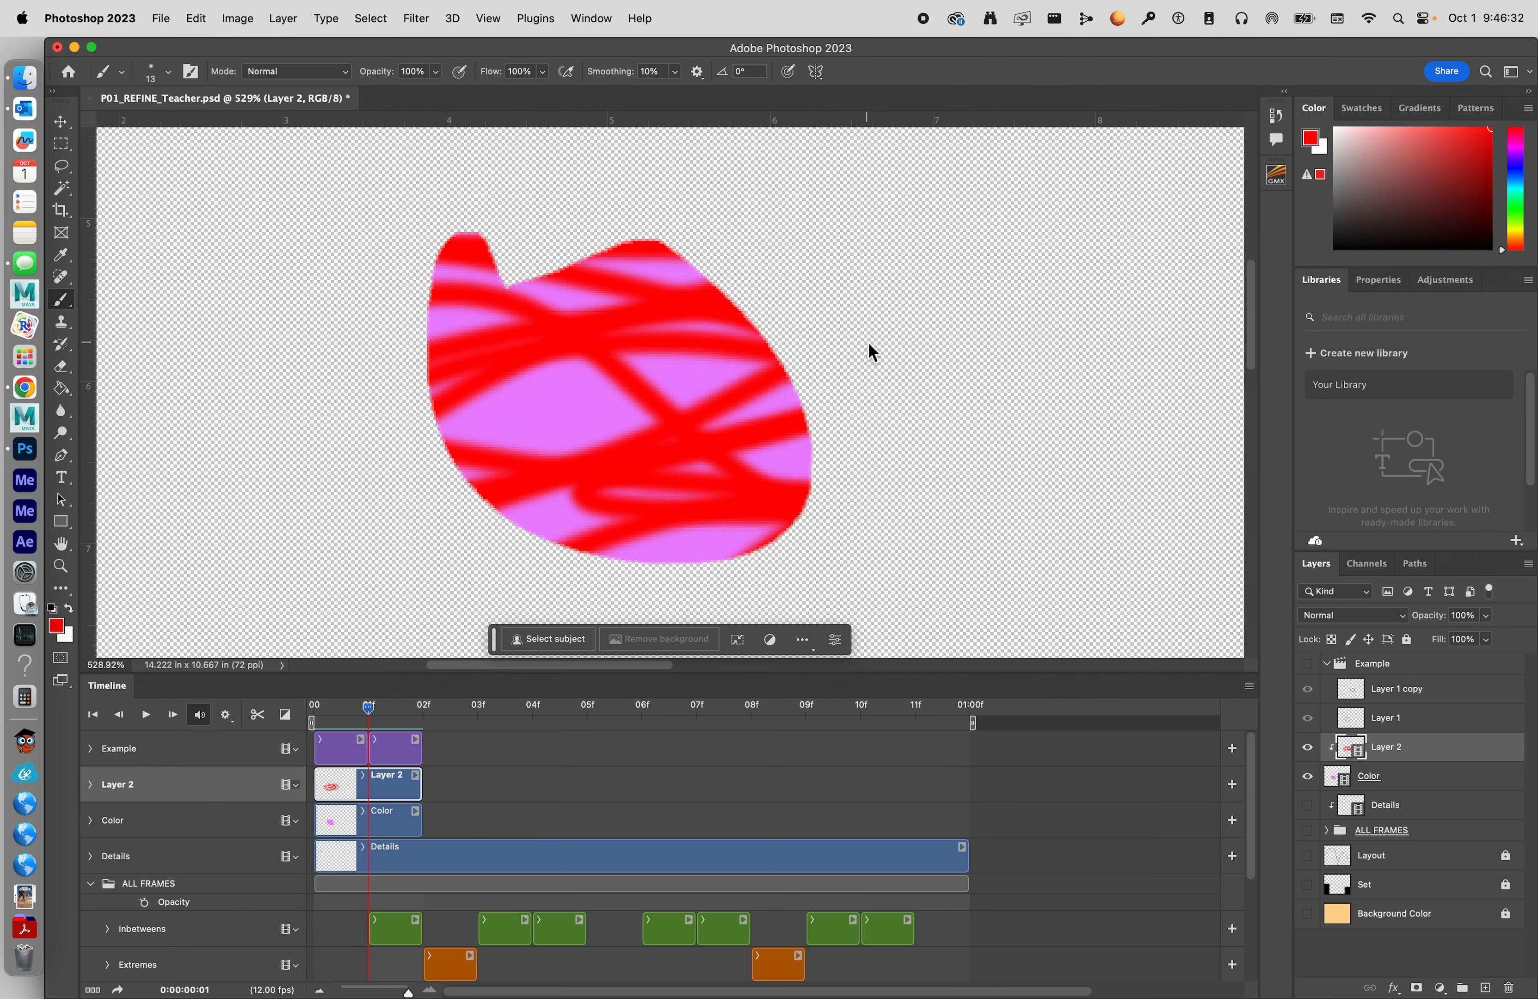
key(Right)
key(Left)
key(super+0)
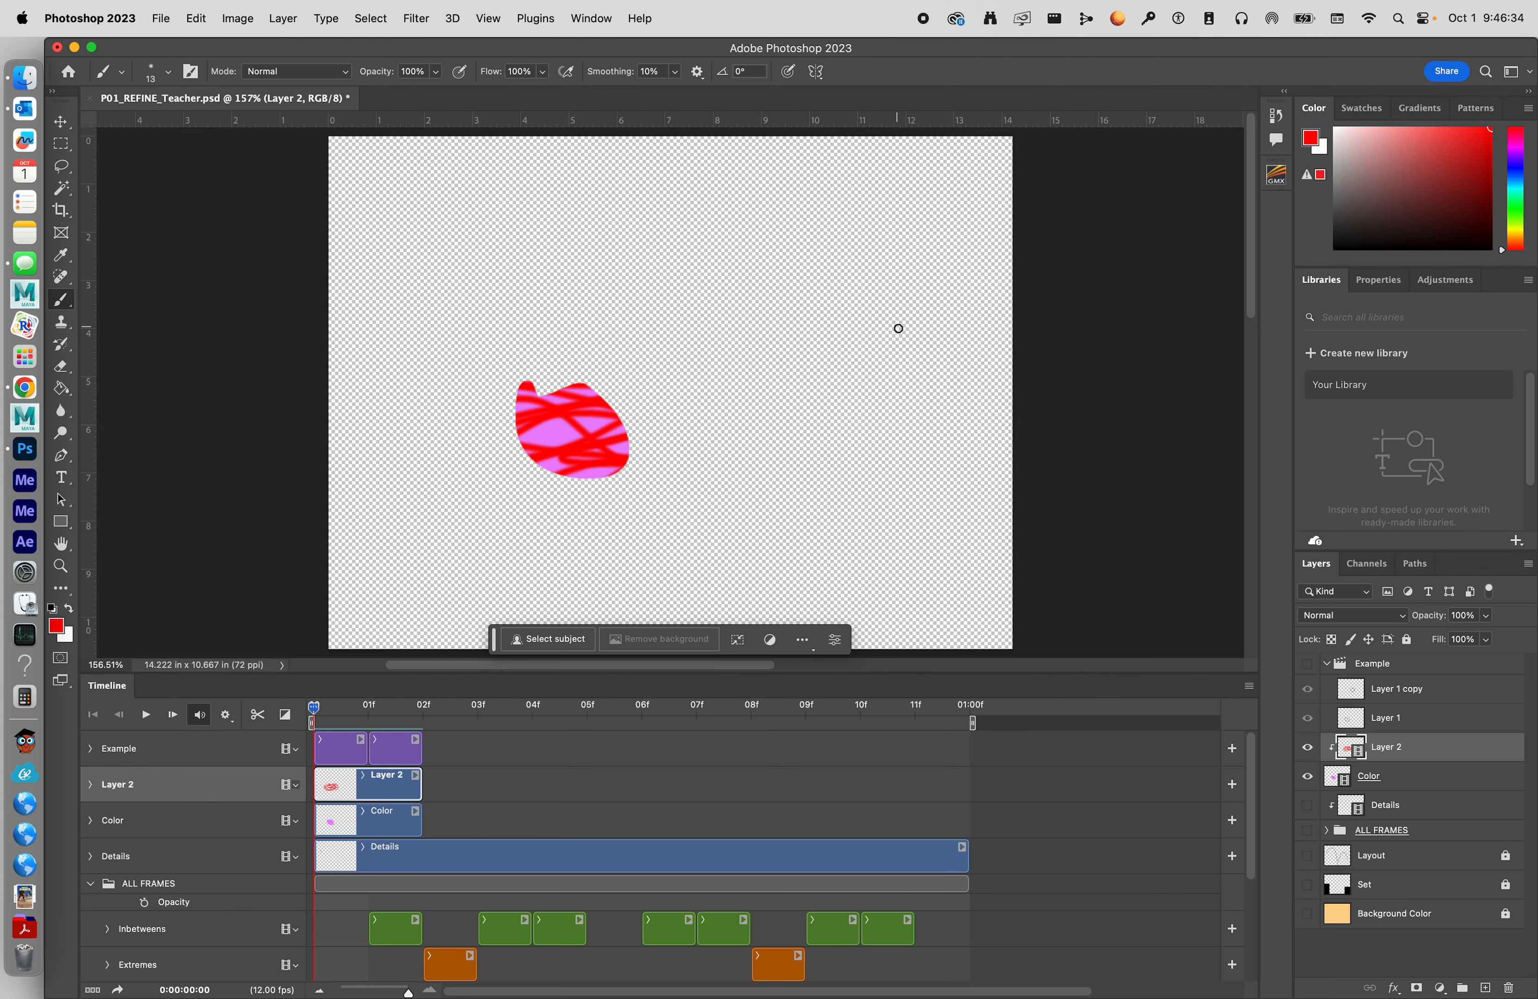
Step: Delete the Example group together with its contents
click(1435, 665)
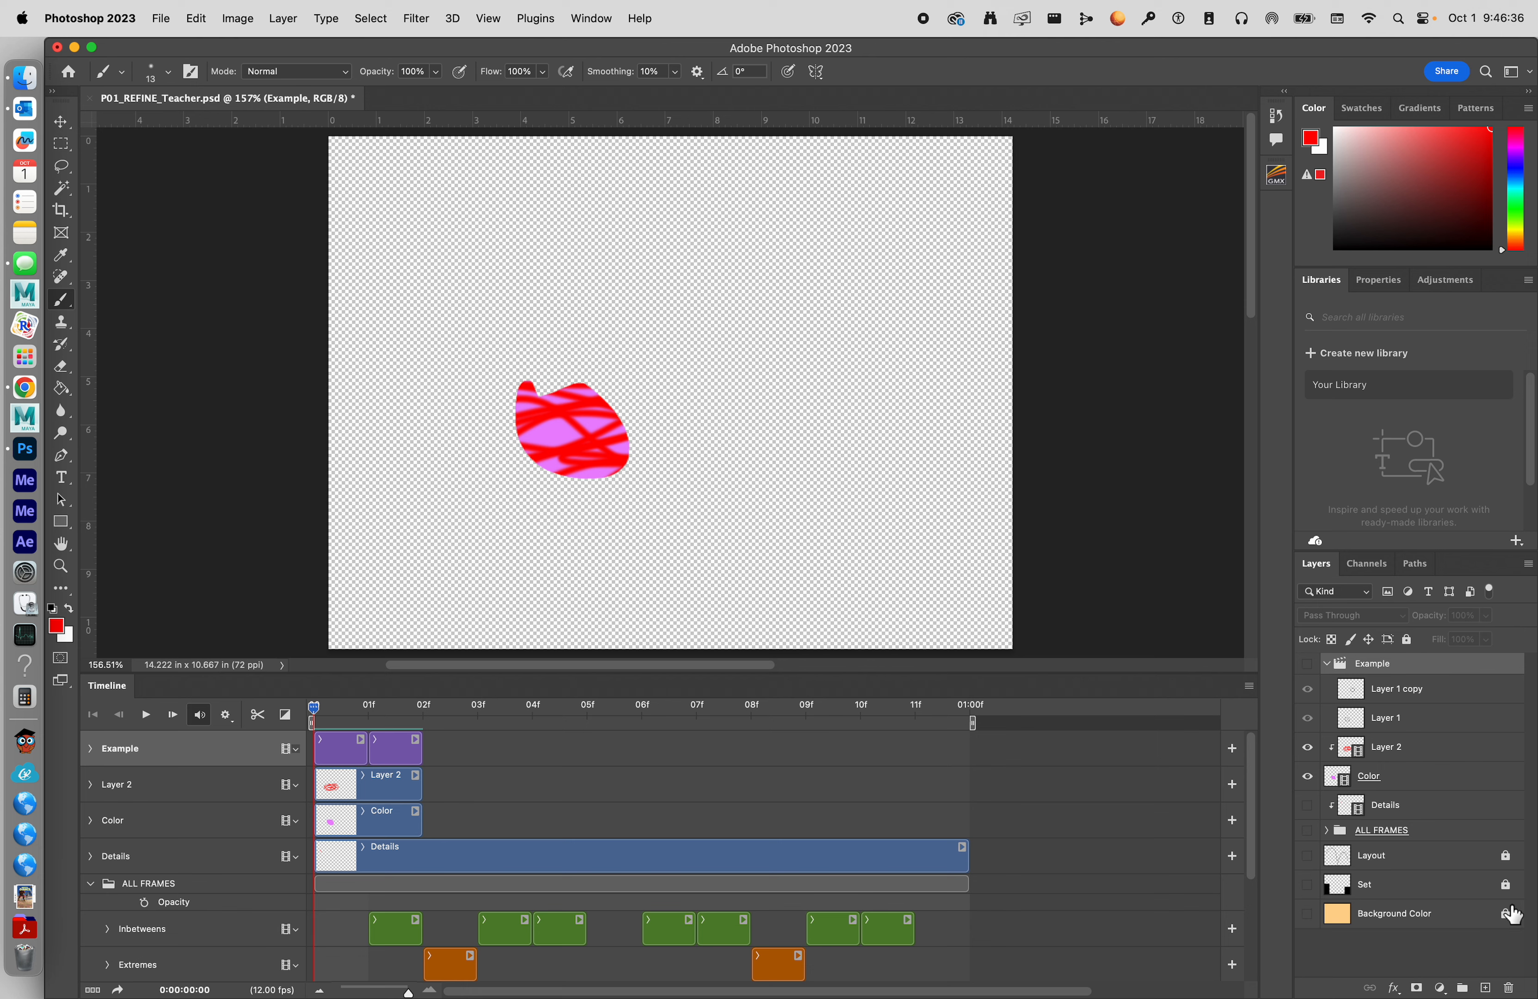
click(1512, 986)
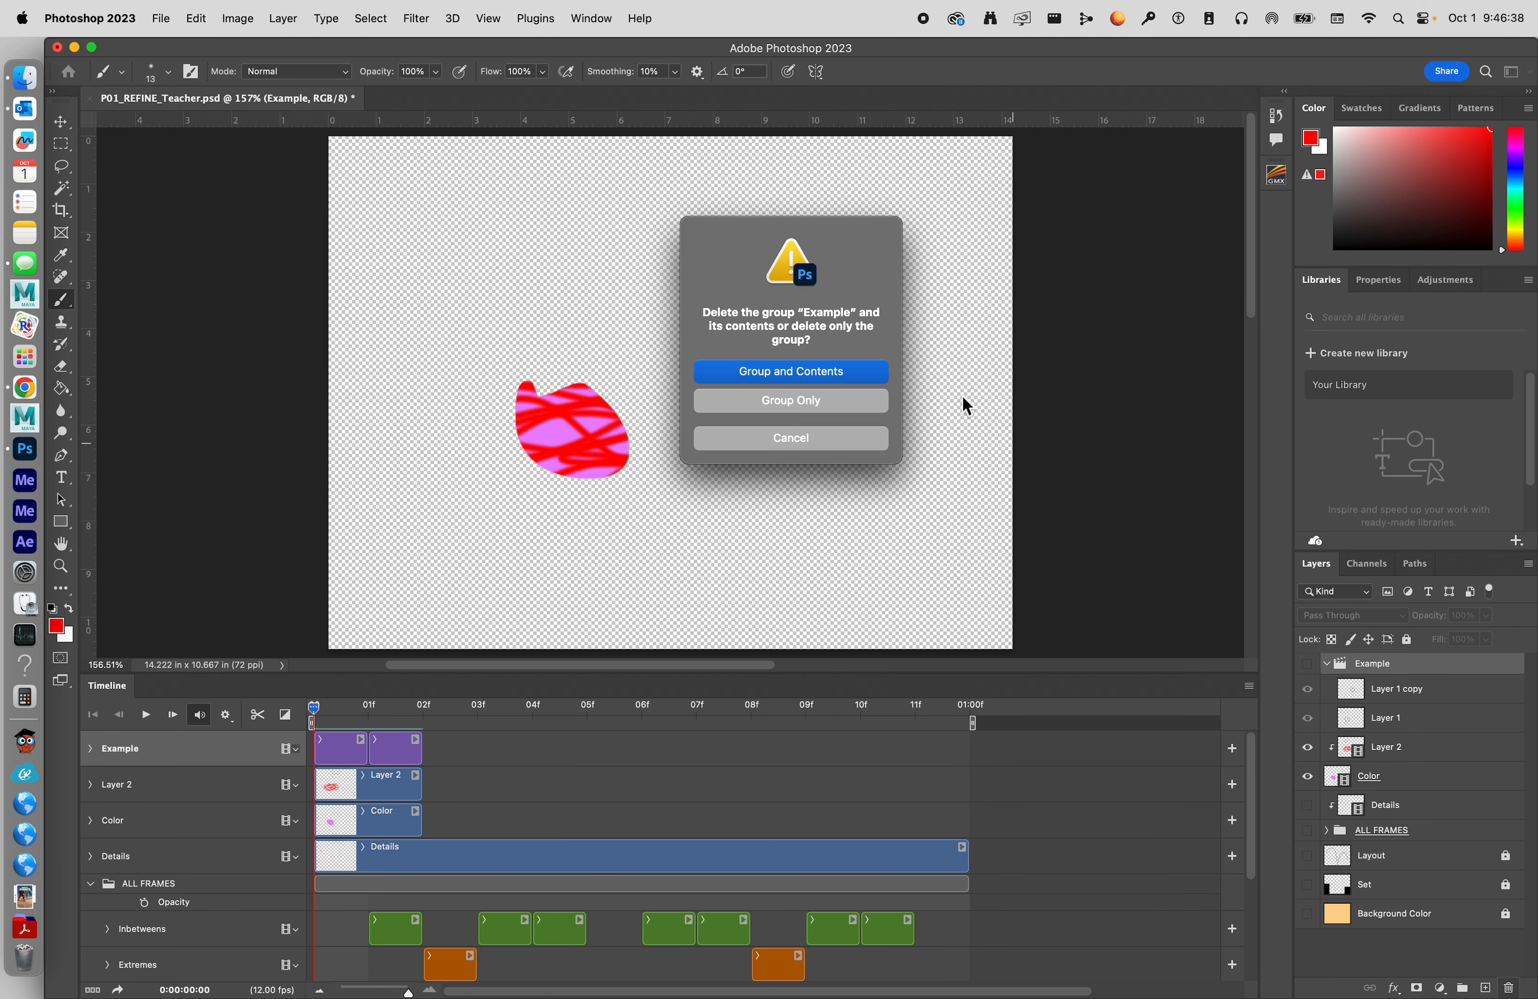
click(842, 382)
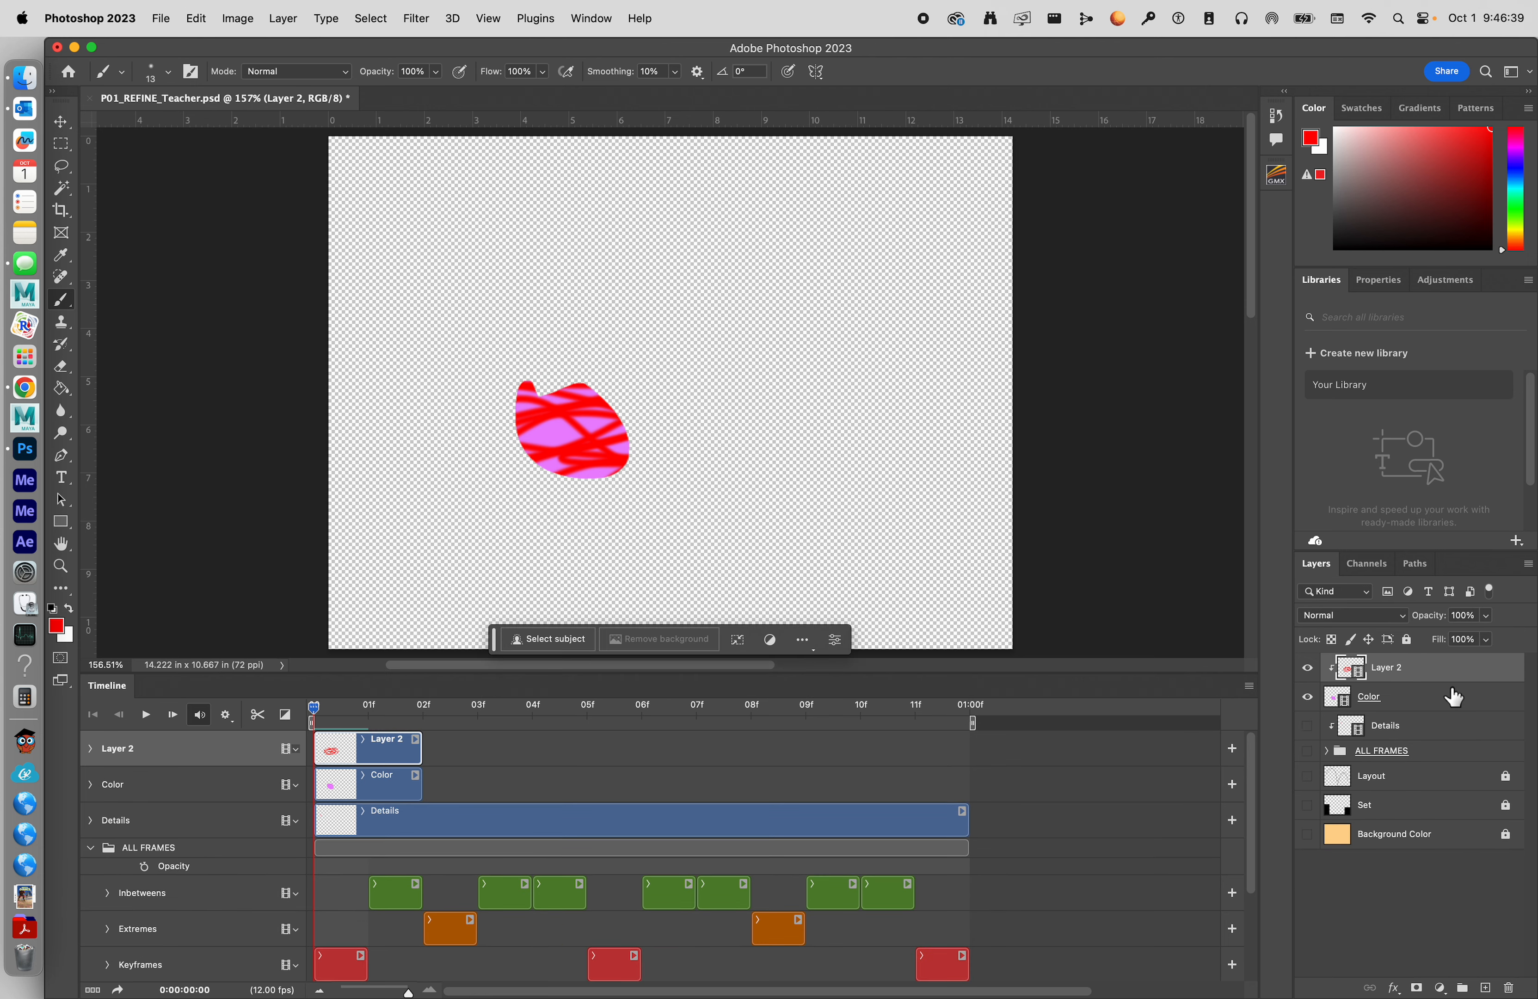
Step: Delete Layer 2 and the Color layer beneath it together
shift+click(1417, 703)
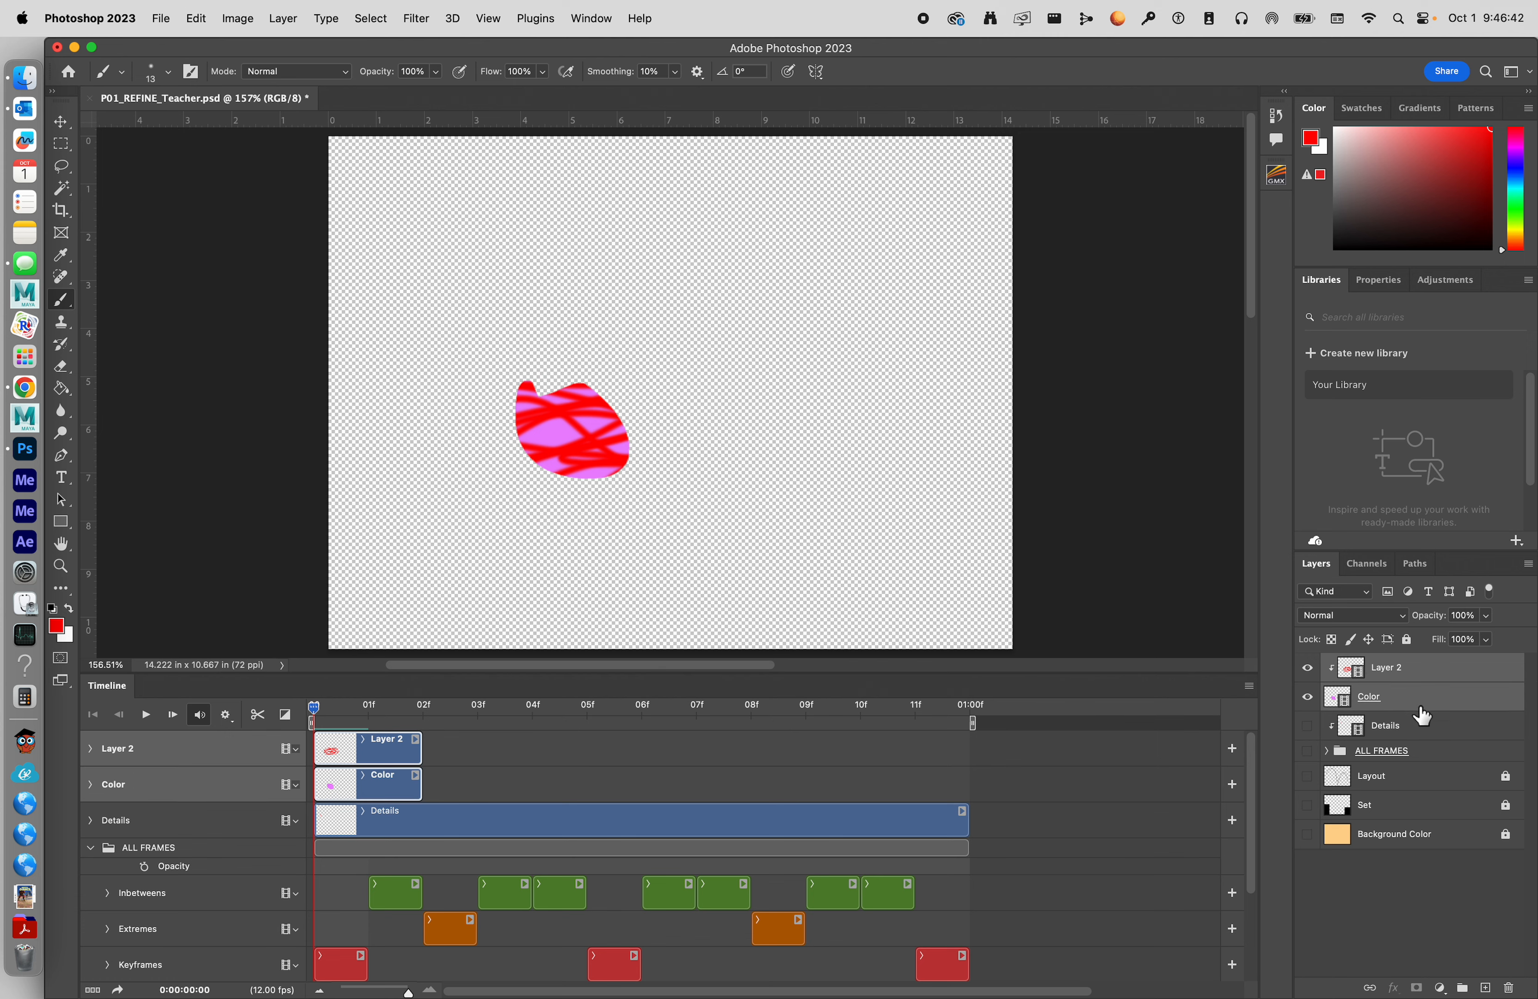
click(1508, 986)
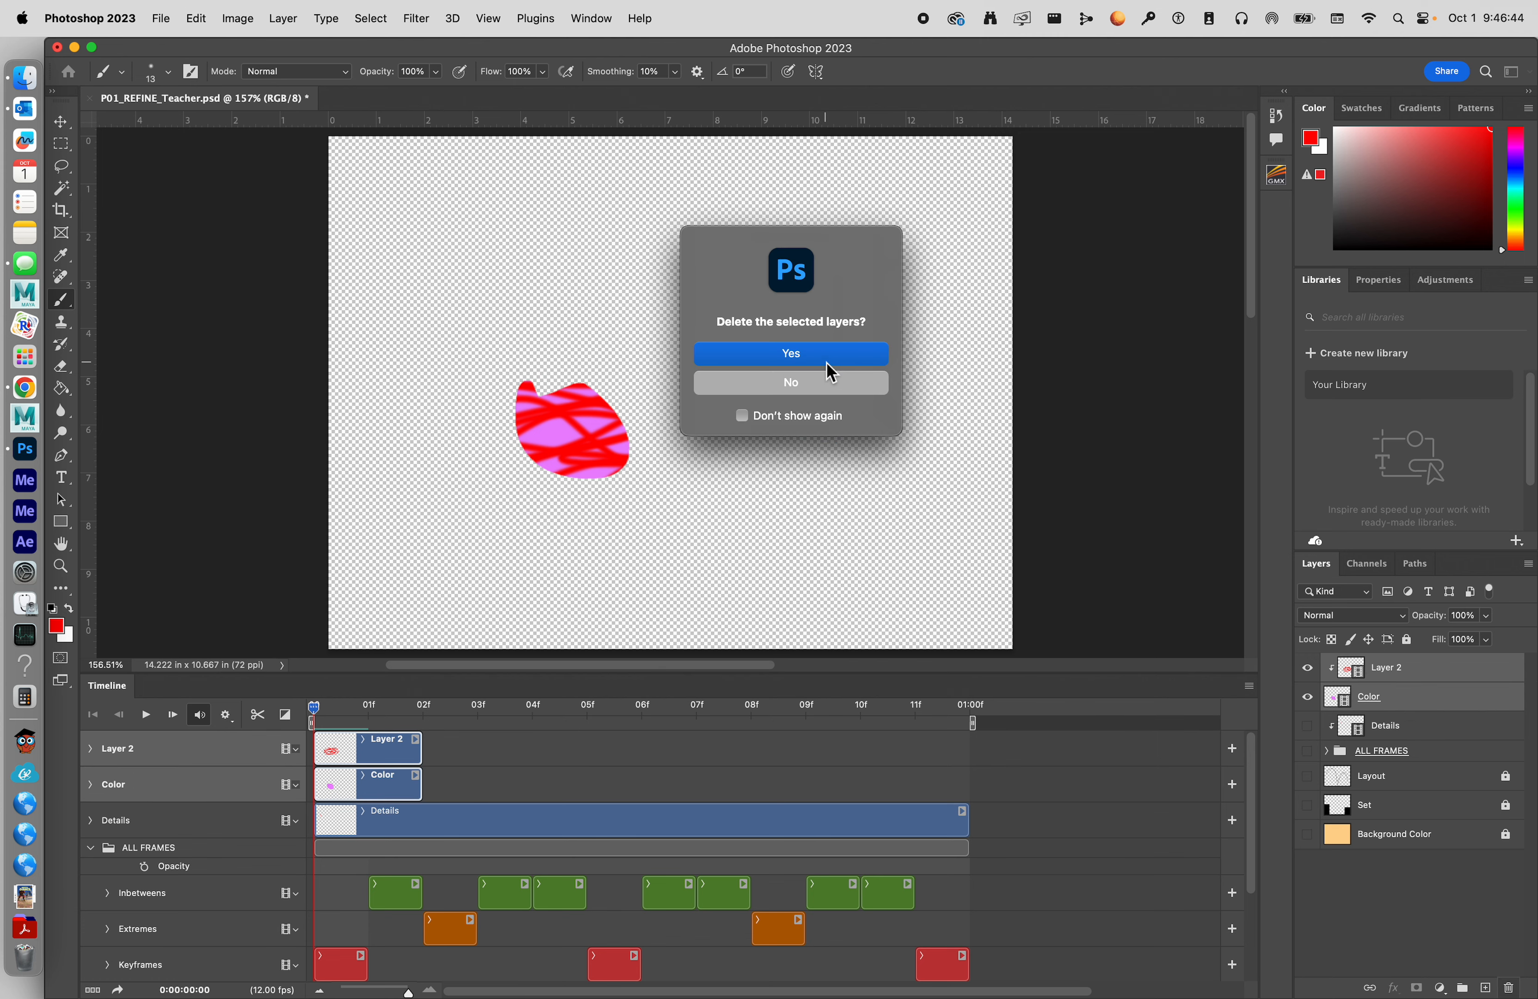
click(836, 362)
Step: Make all remaining layers visible, from Background Color up to Details, with the whole canvas in view
click(60, 566)
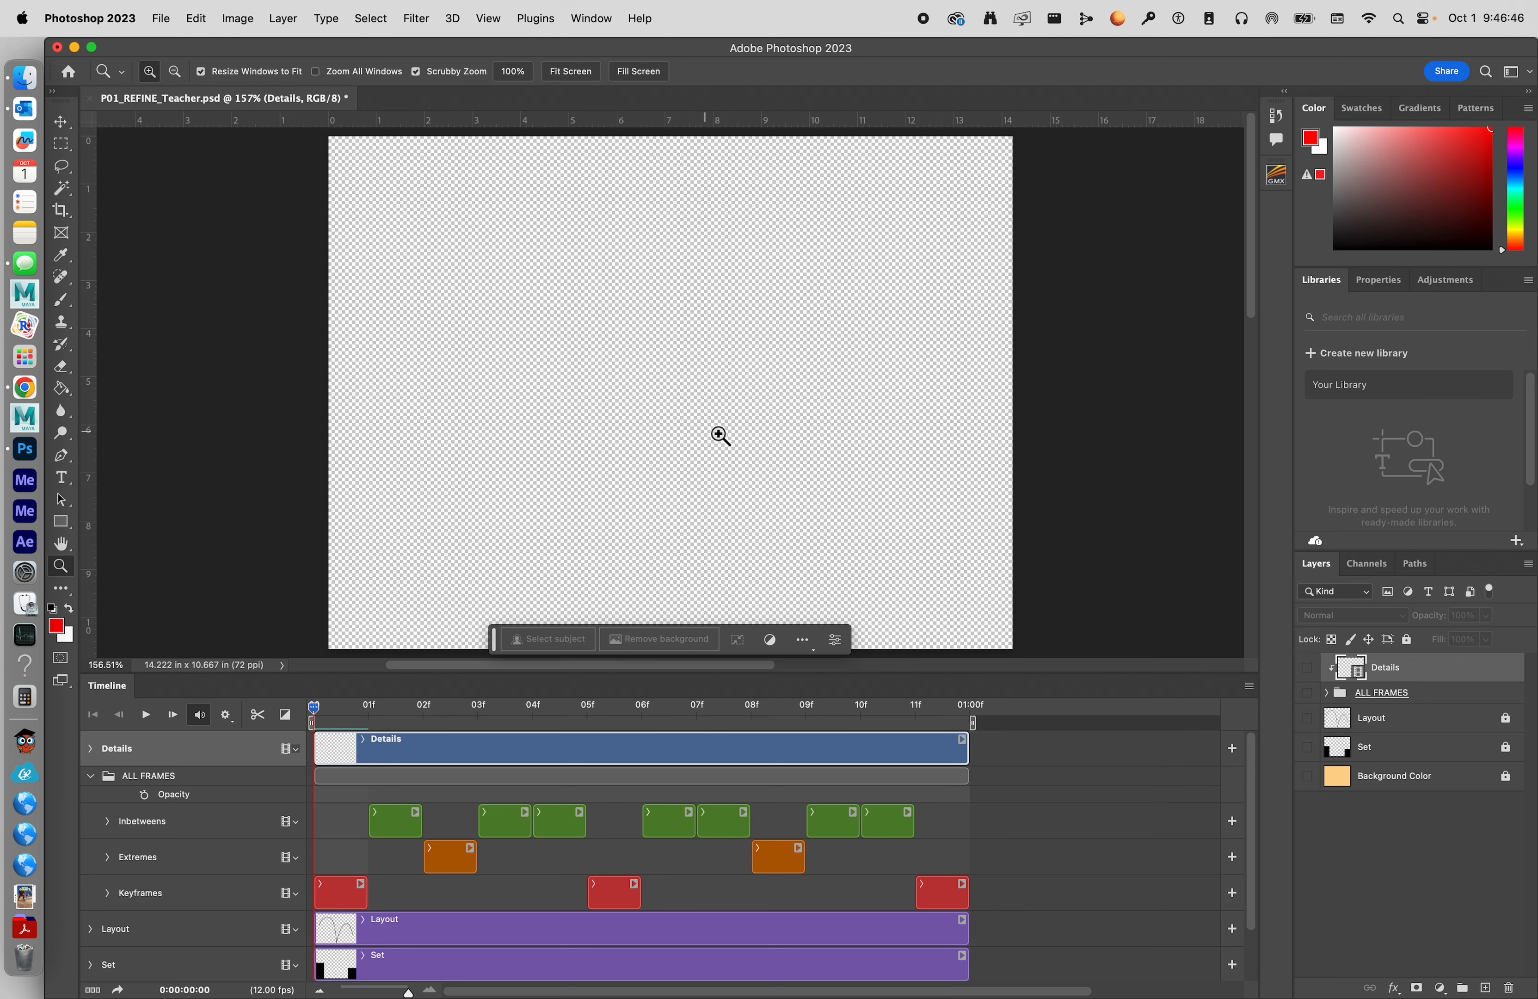
scroll(712, 433, down, 3)
drag(1307, 776, 1307, 667)
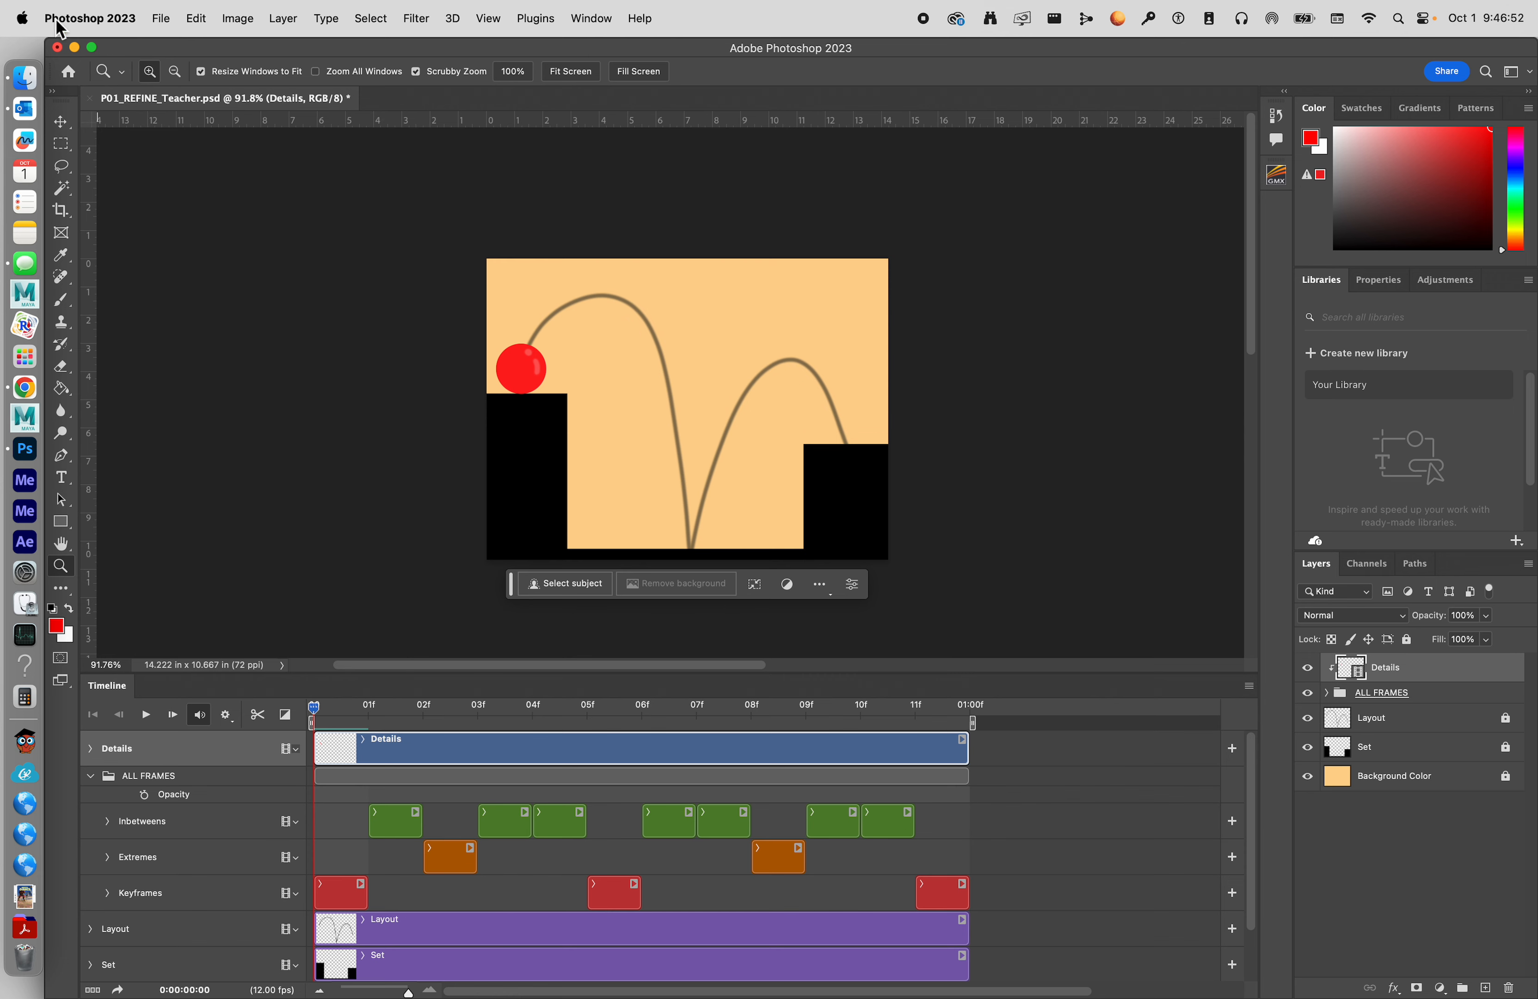
Step: Save the document to the Desktop as P01_REFINE_Teacher.psd in Photoshop format, replacing the existing file and keeping Maximize Compatibility on
click(162, 19)
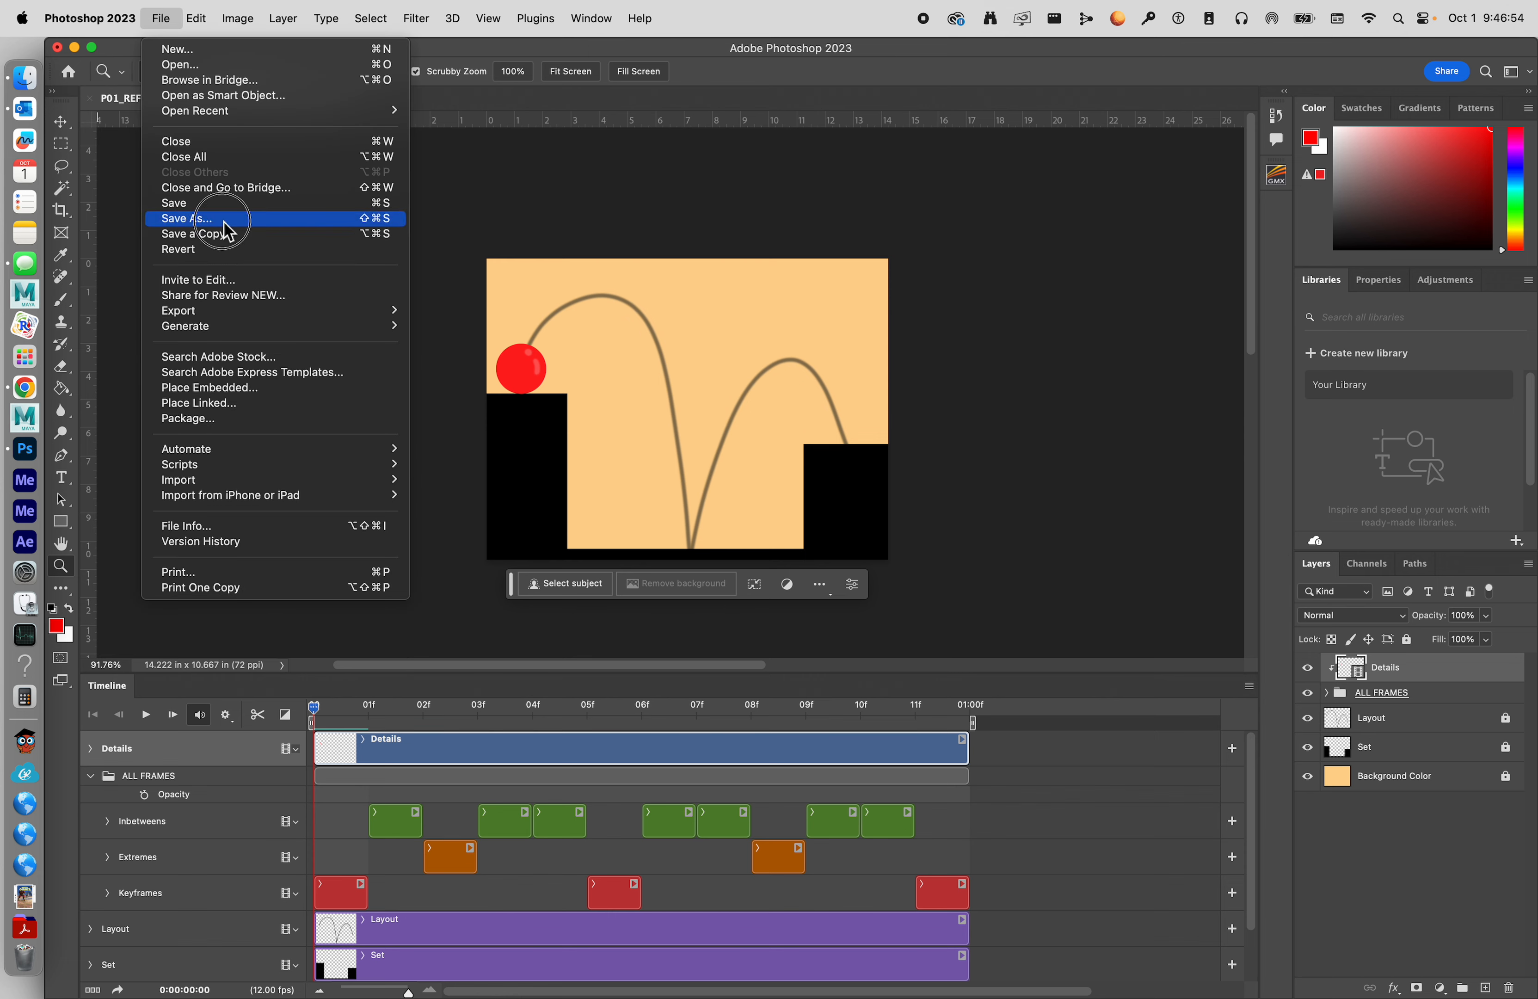
click(318, 219)
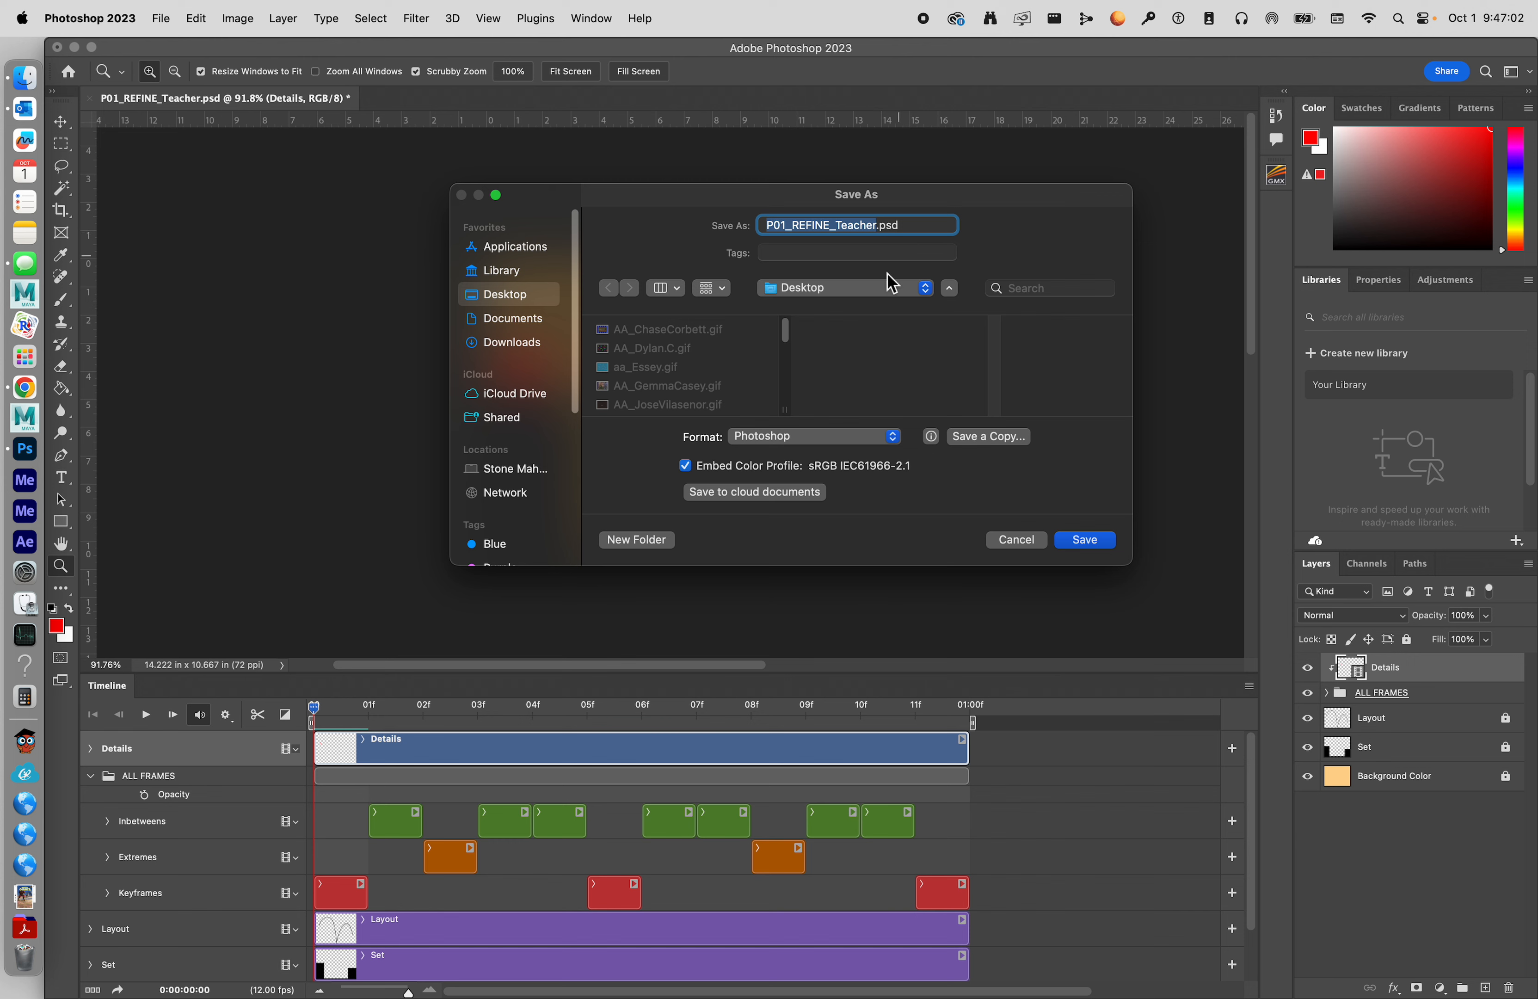
click(813, 440)
click(808, 441)
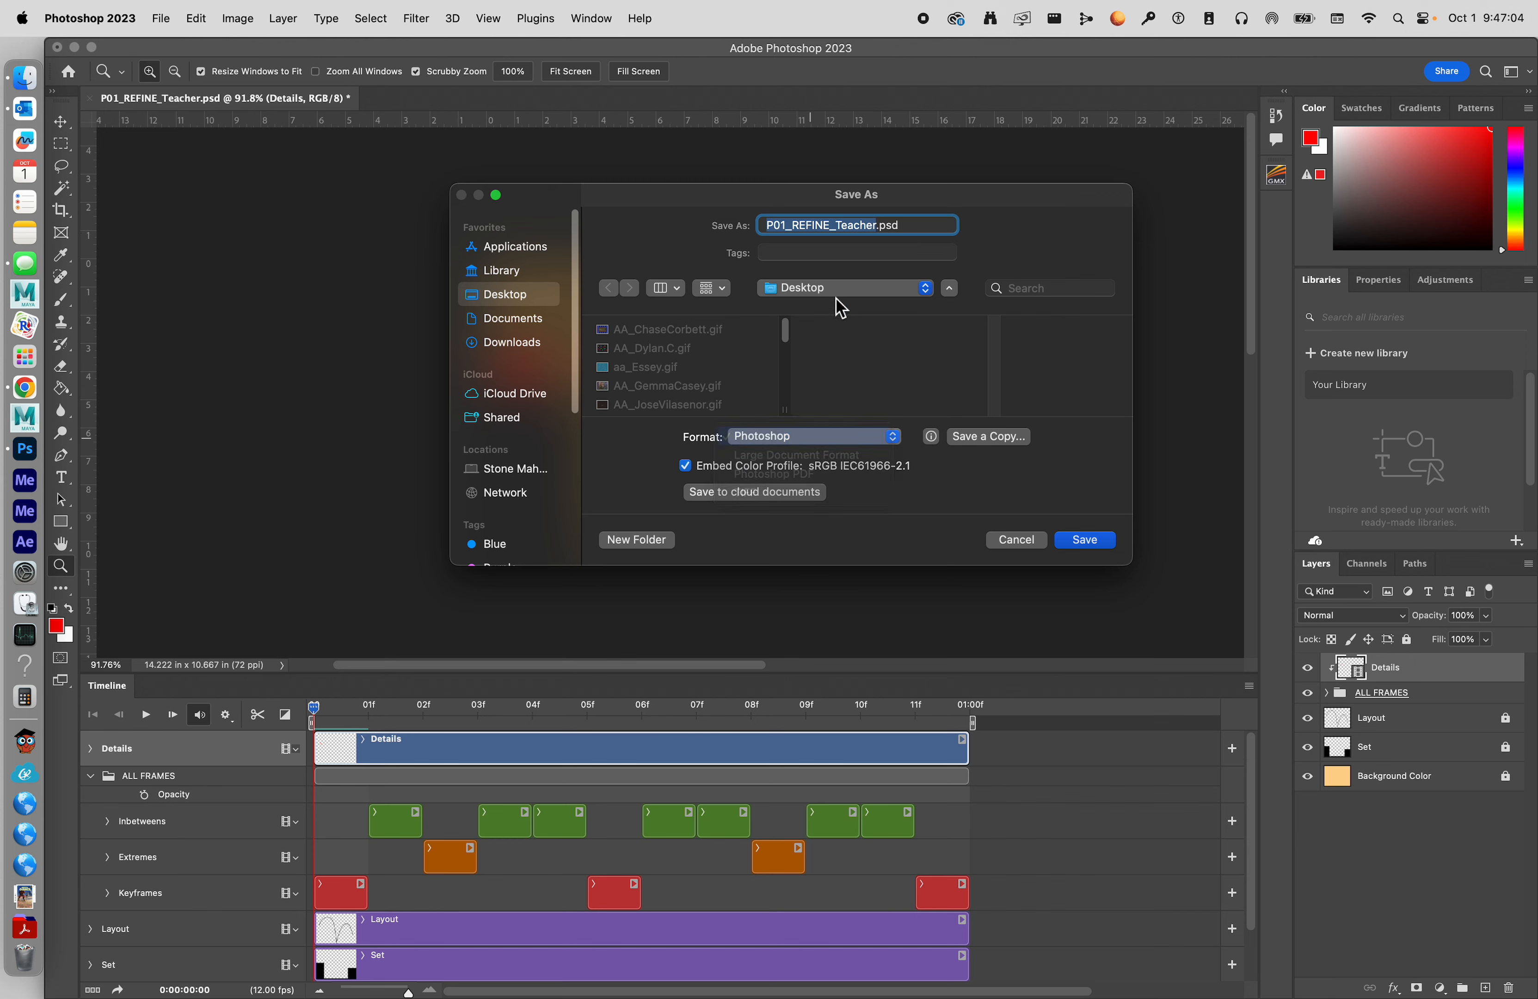
click(840, 292)
click(840, 290)
click(1085, 539)
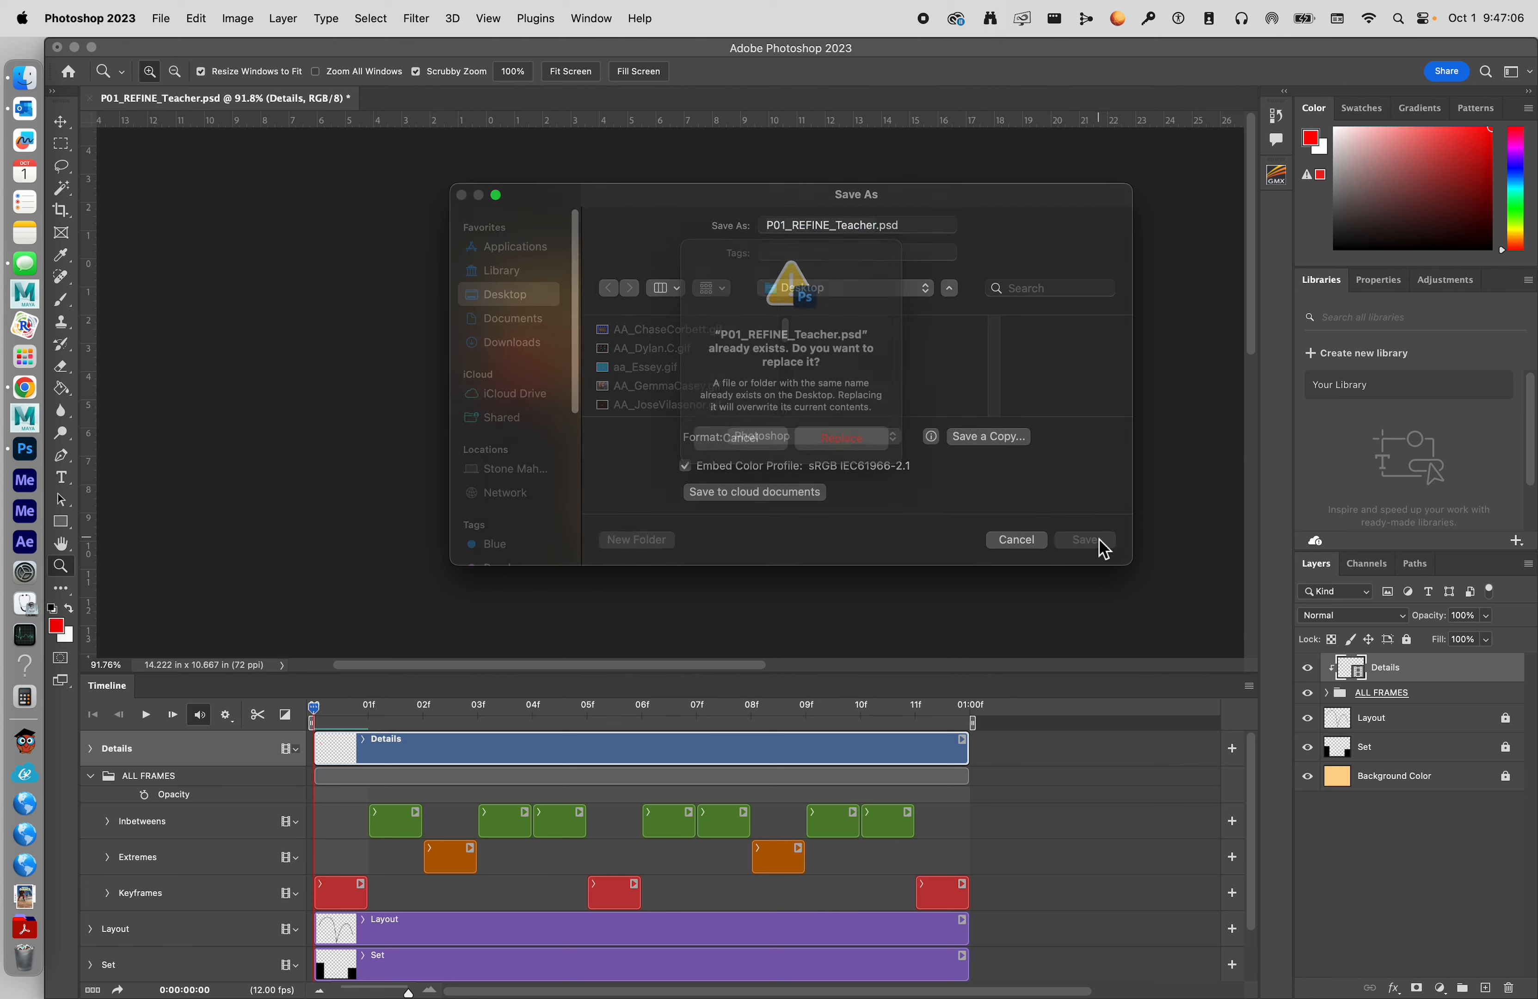
click(836, 457)
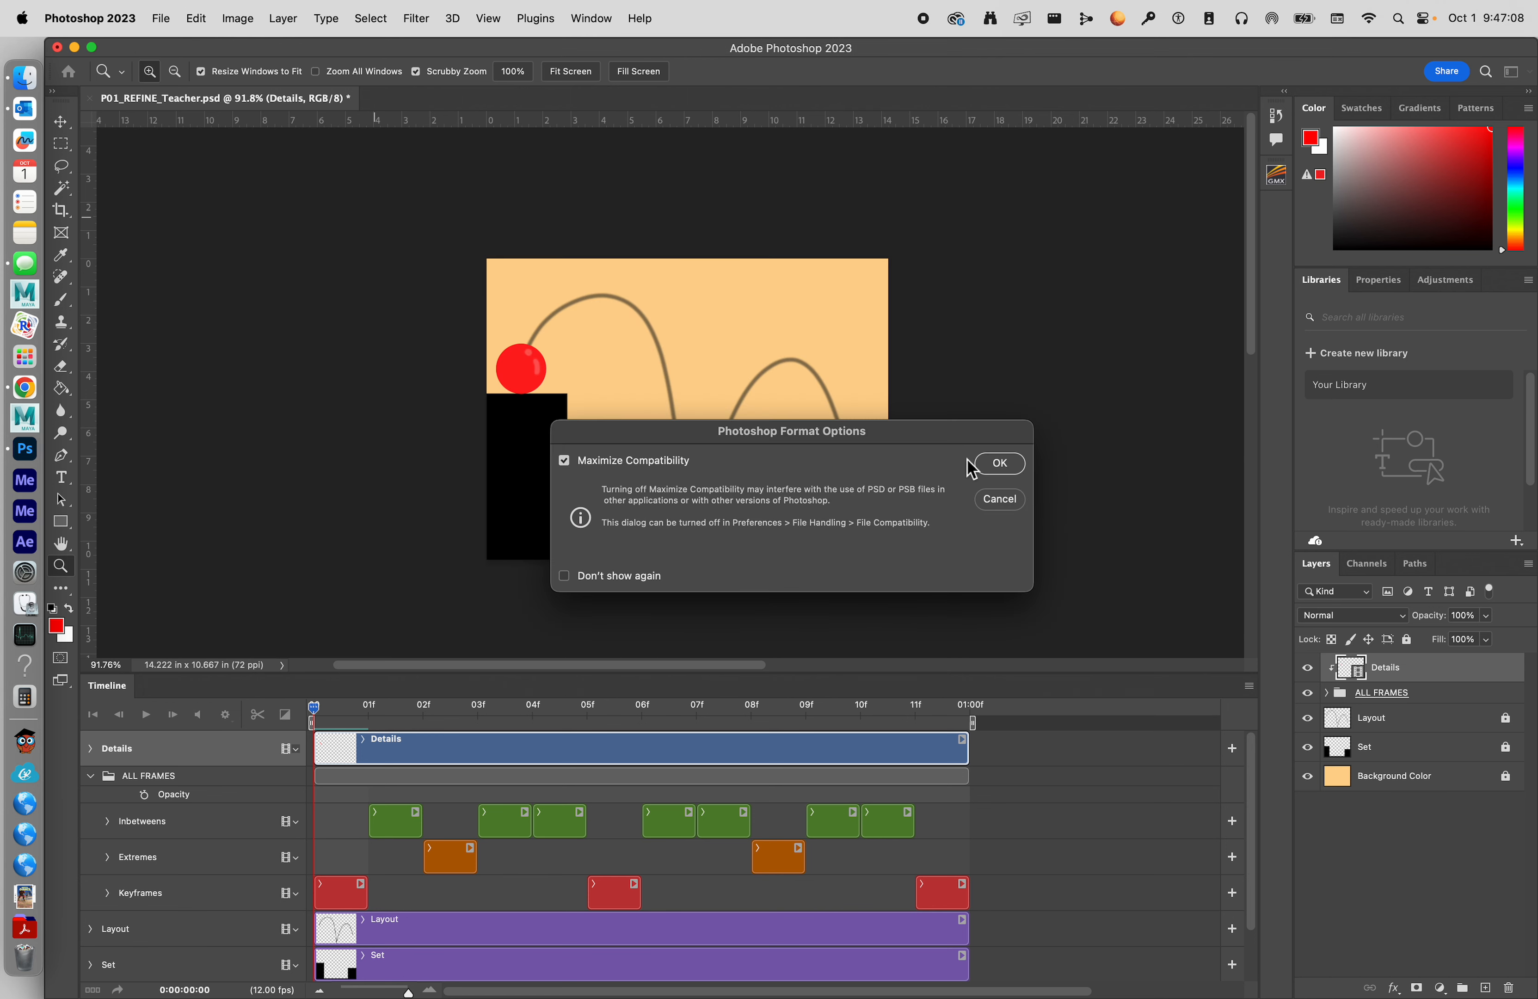
click(997, 464)
click(167, 20)
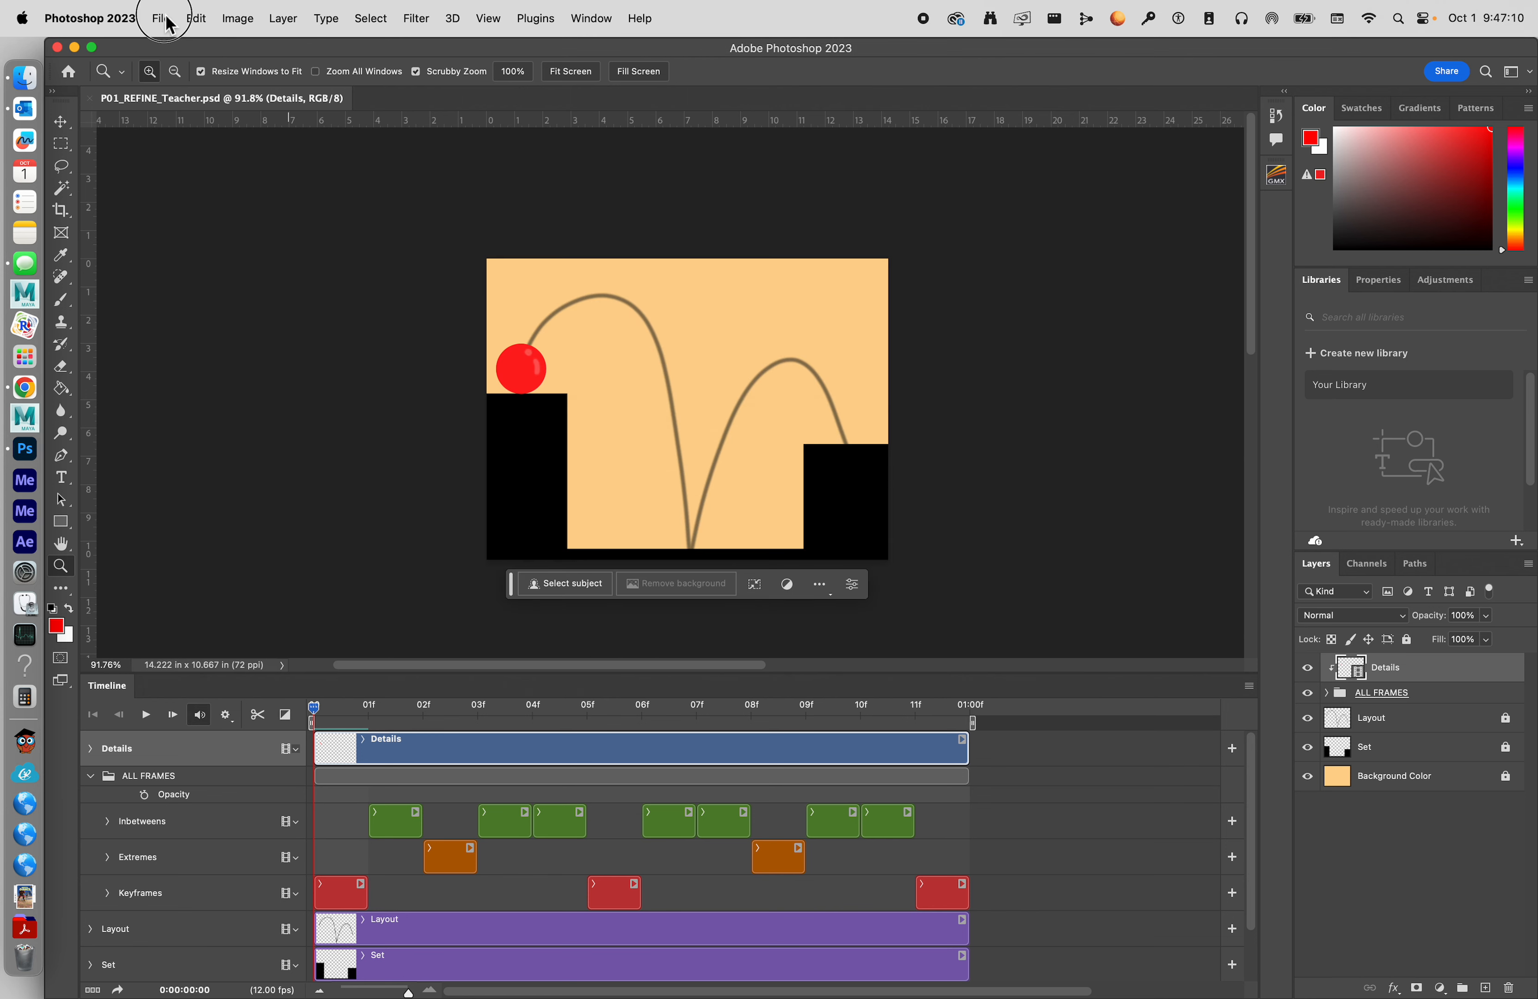
mouse_move(239, 318)
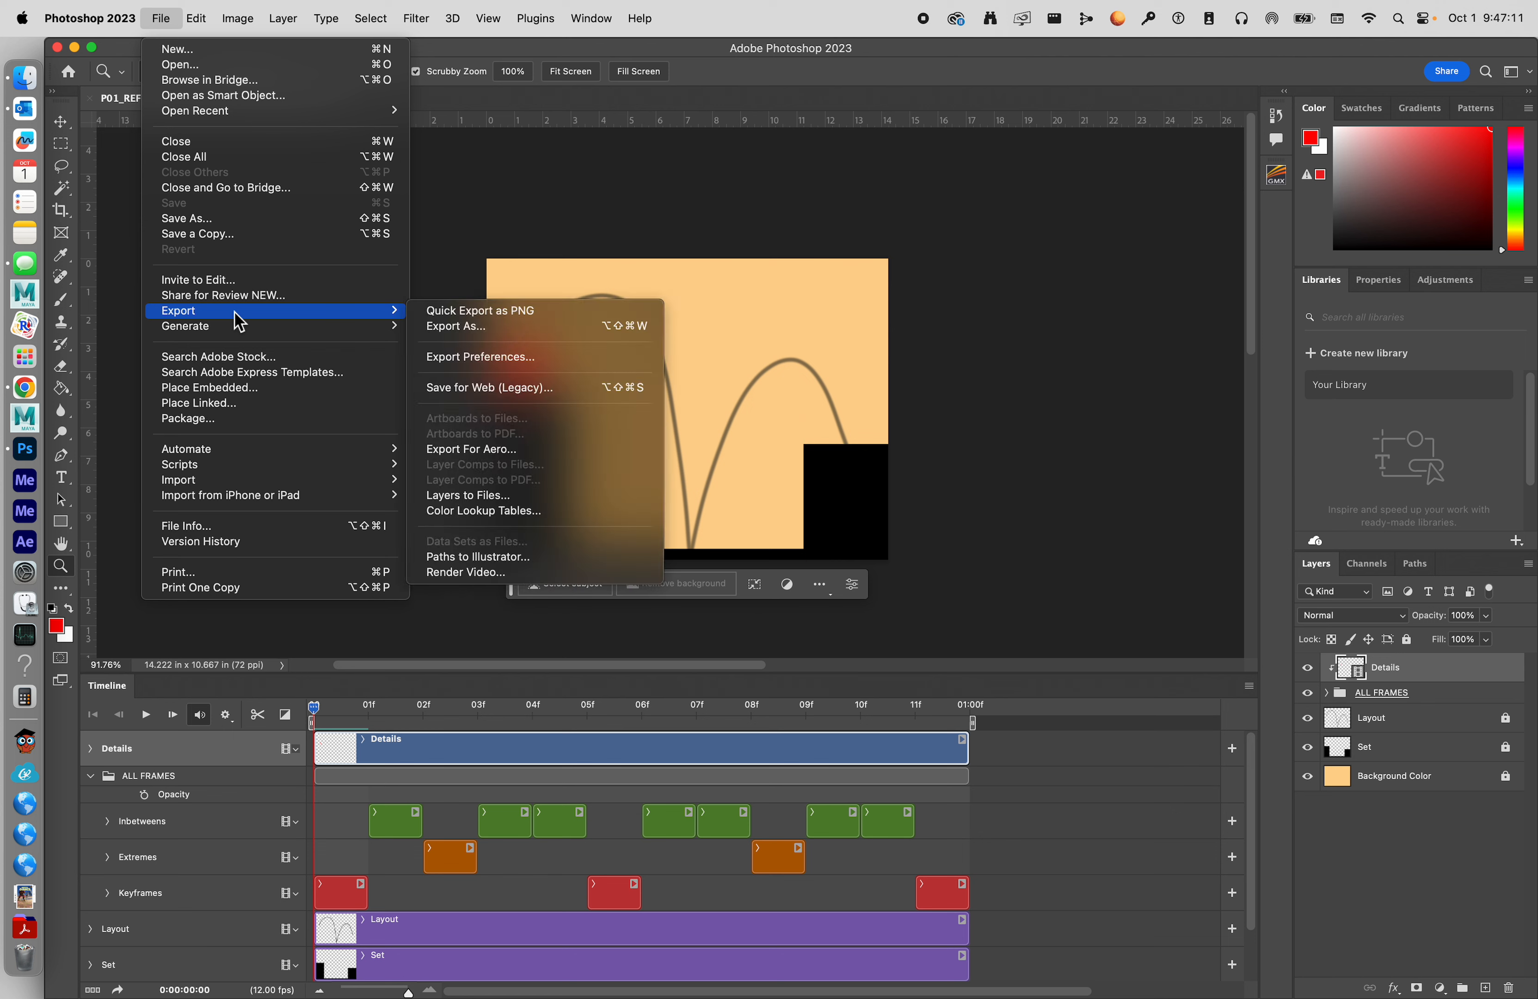
click(454, 388)
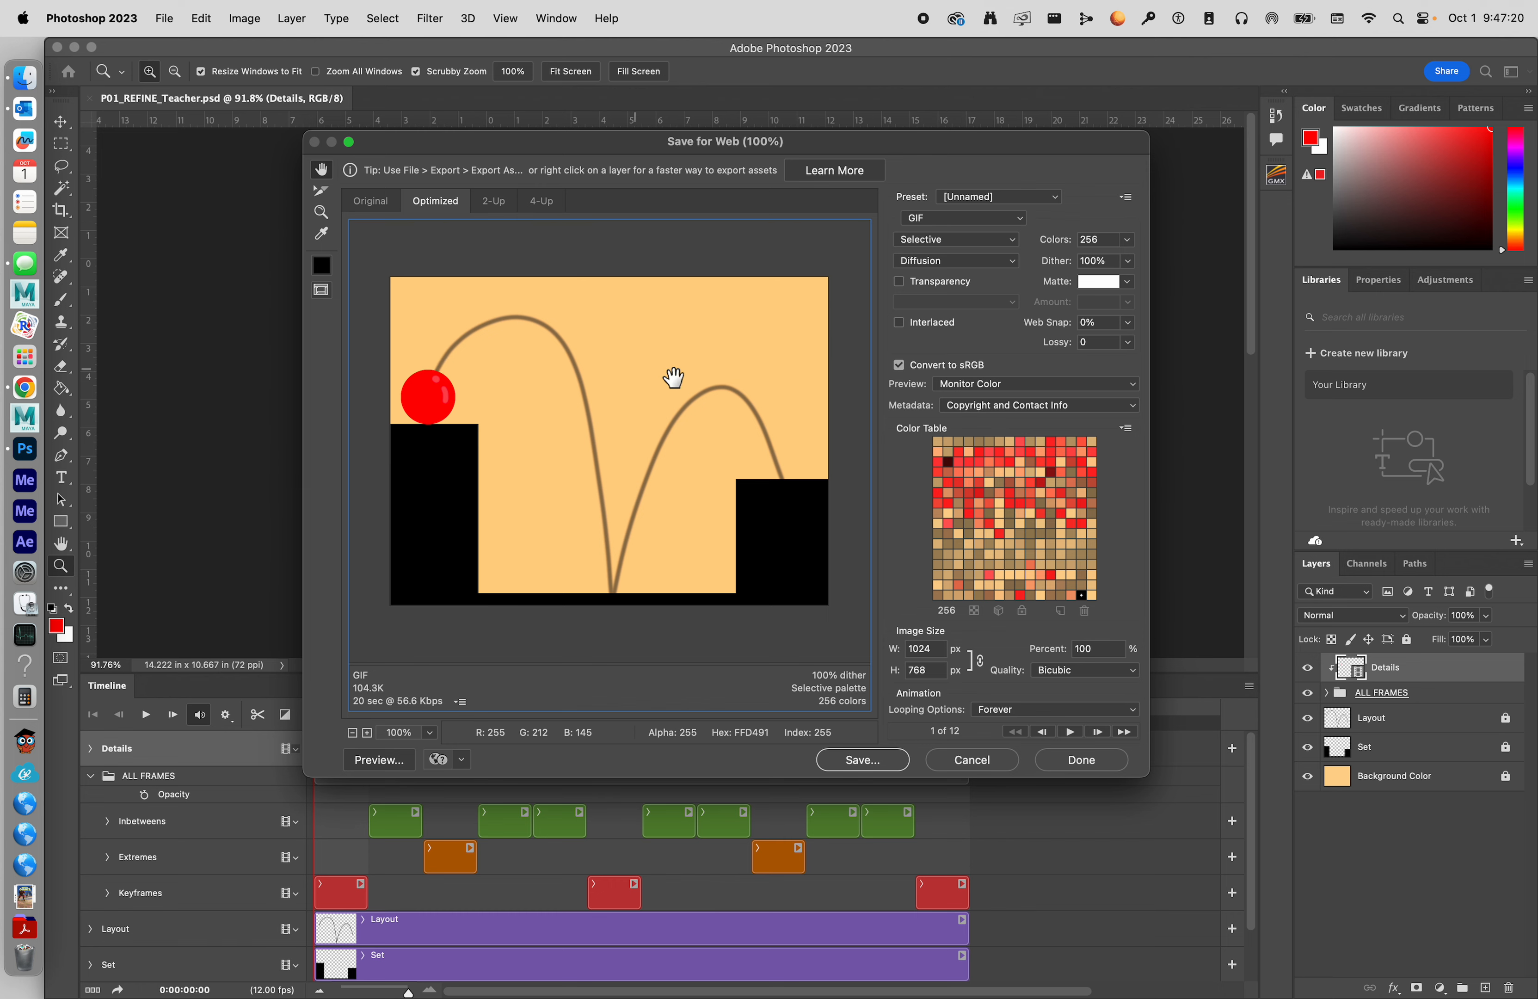
click(973, 759)
Step: Hide the Layout layer with the motion path and play the animation through to check it
click(1307, 717)
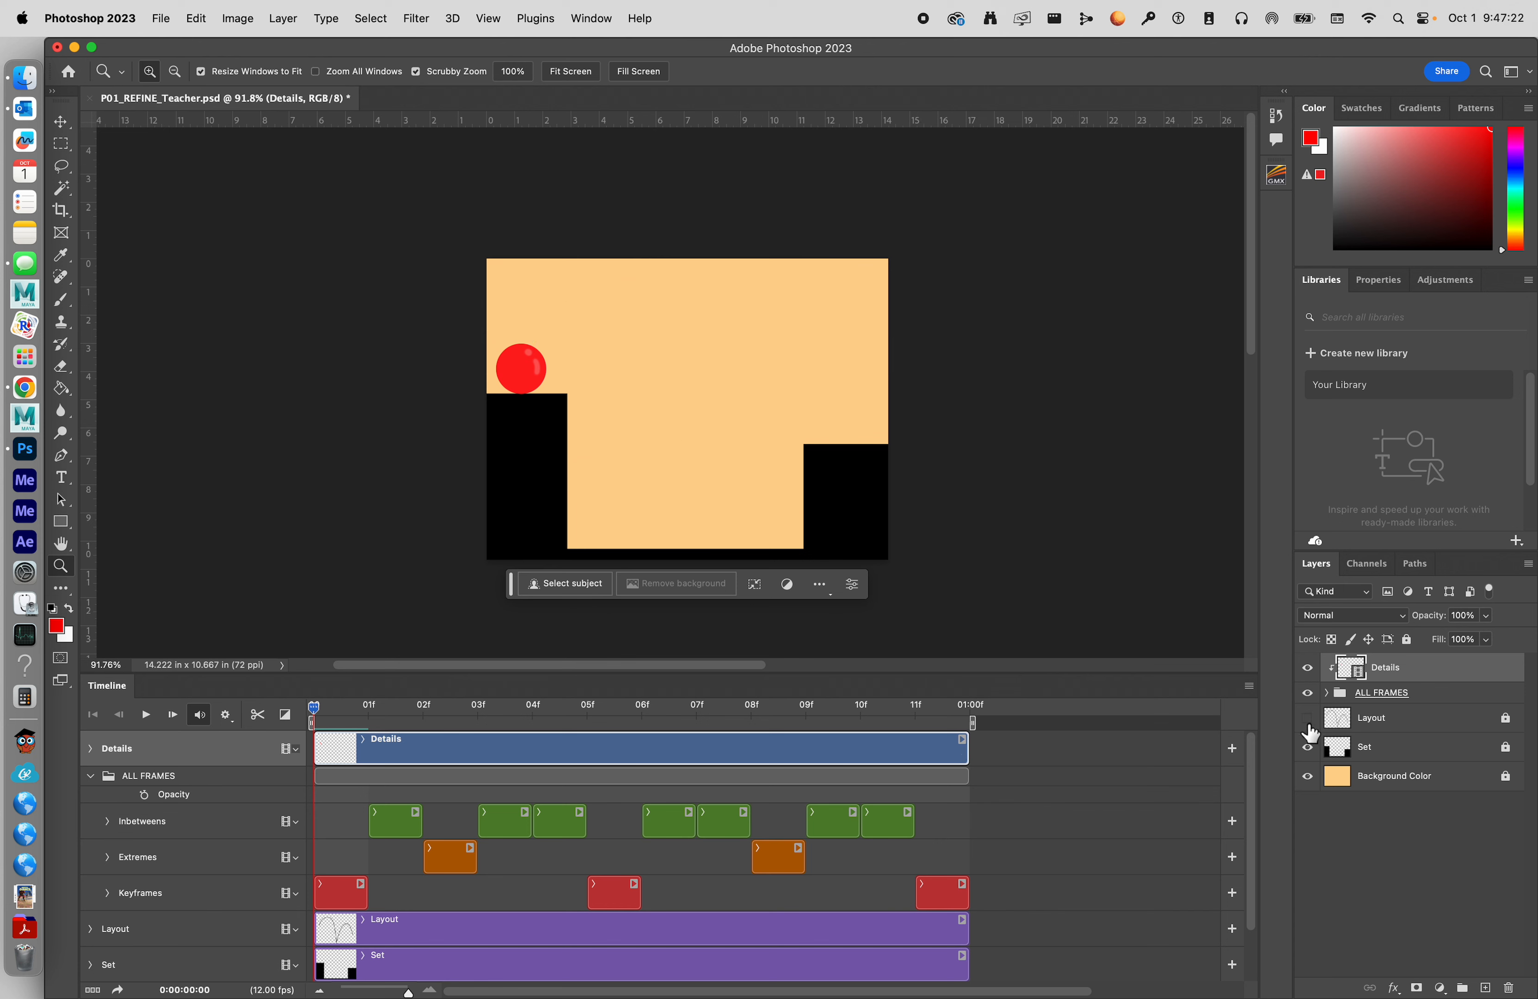
click(154, 716)
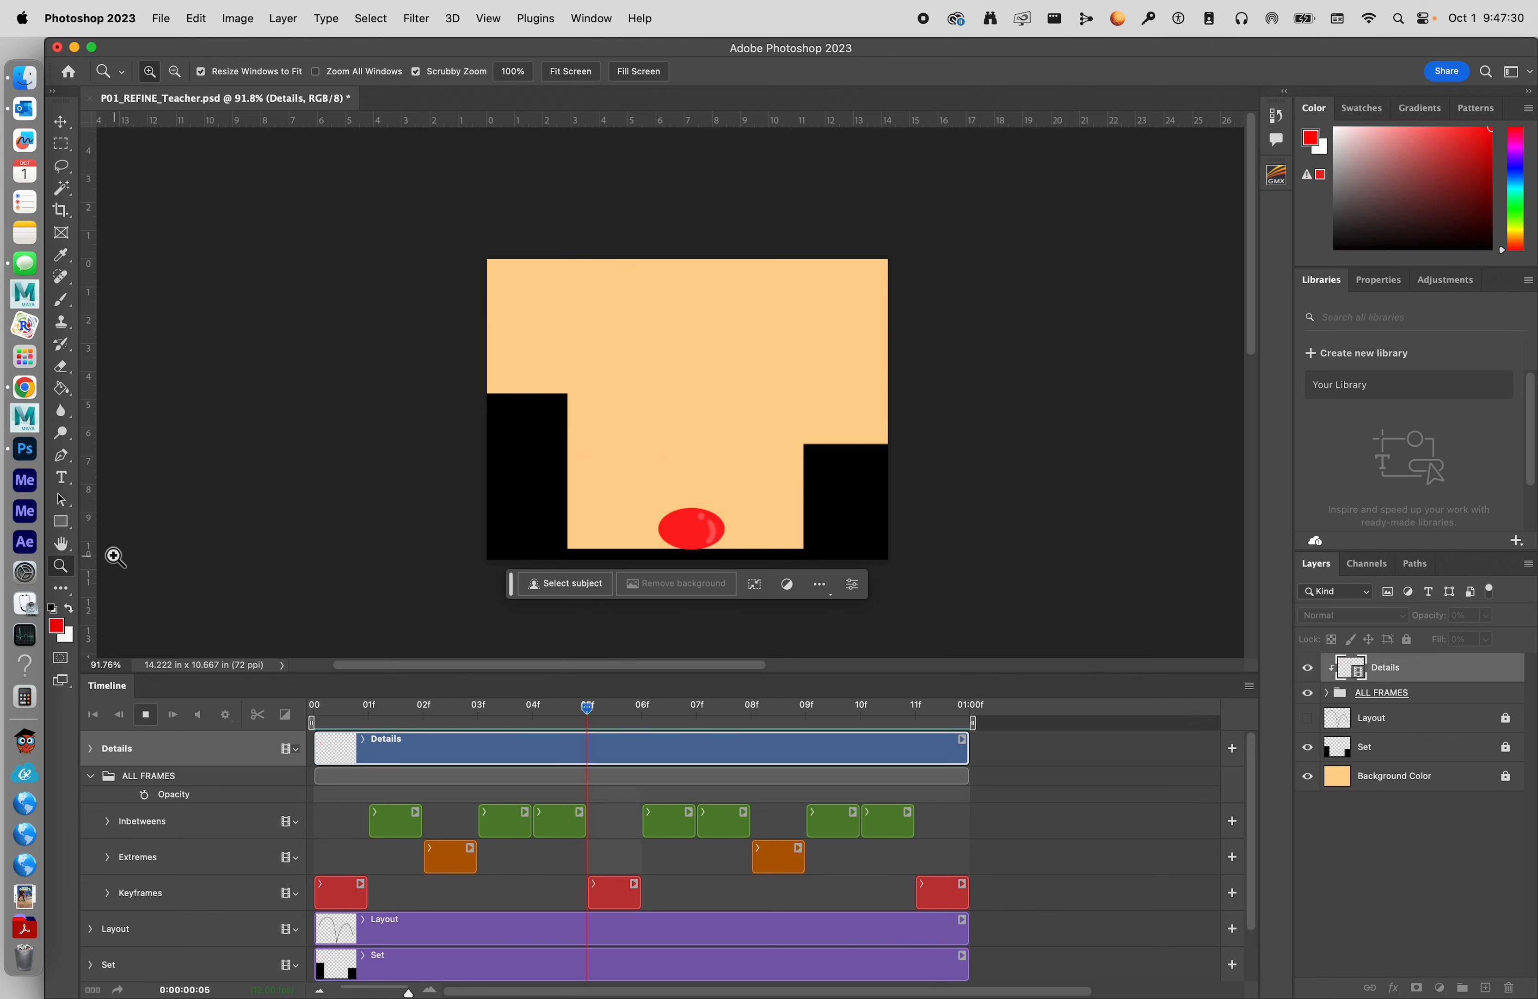
click(145, 714)
Step: Export the animation with Save for Web (Legacy) to the Desktop as P01_REFINE_Teacher.gif, Images Only with Default Settings, replacing the existing file
click(156, 20)
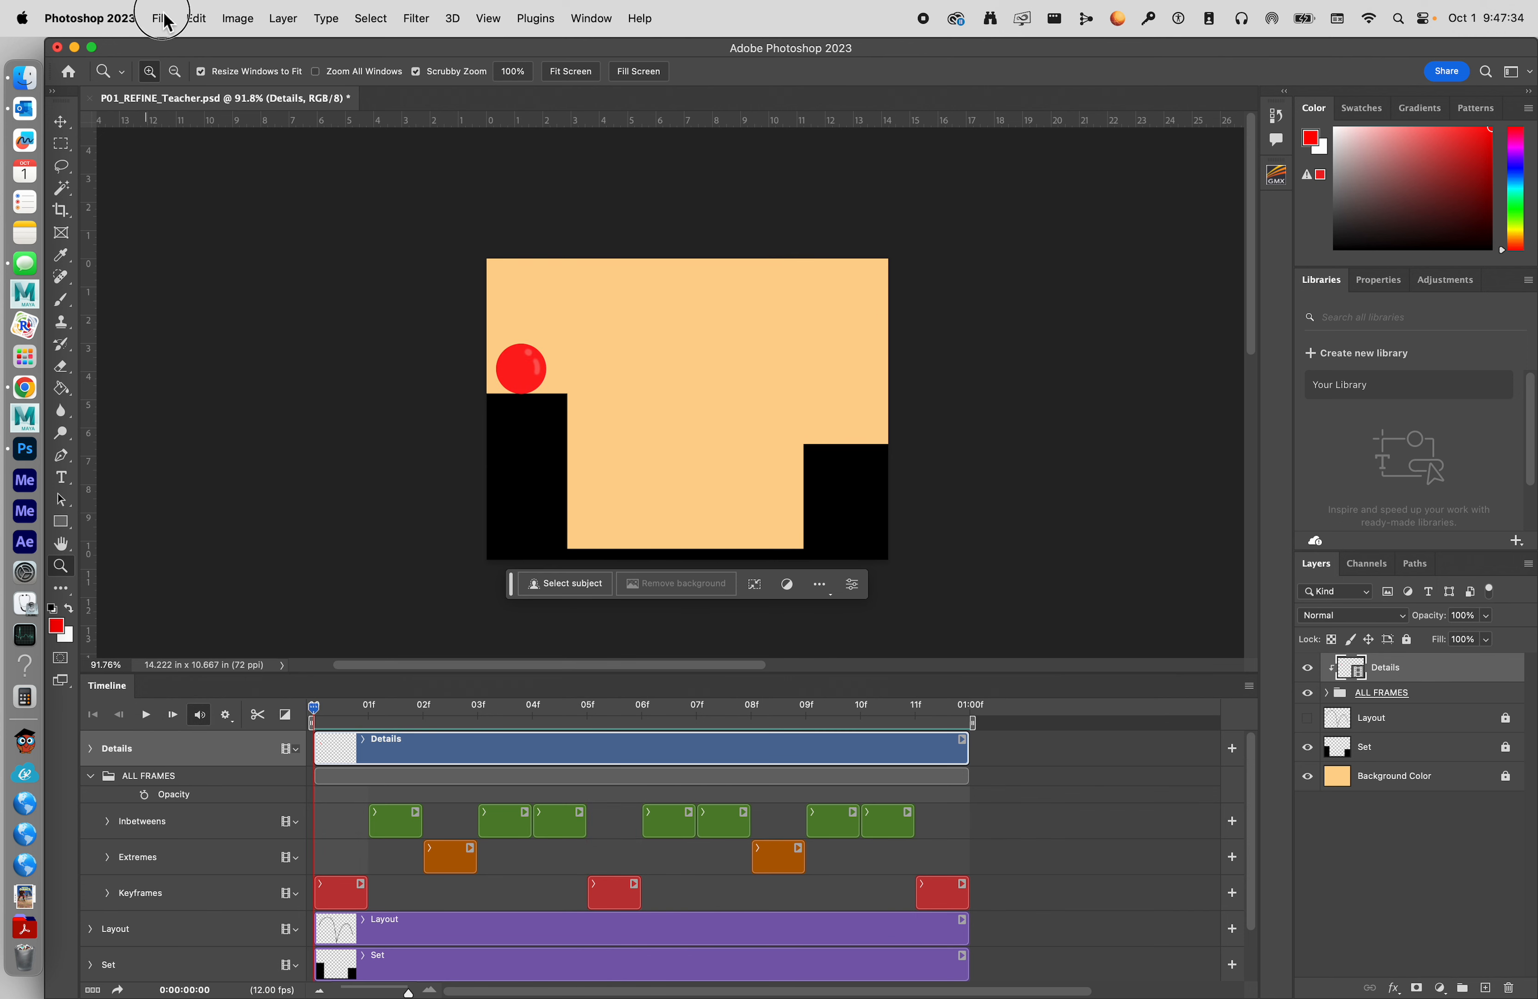
mouse_move(219, 316)
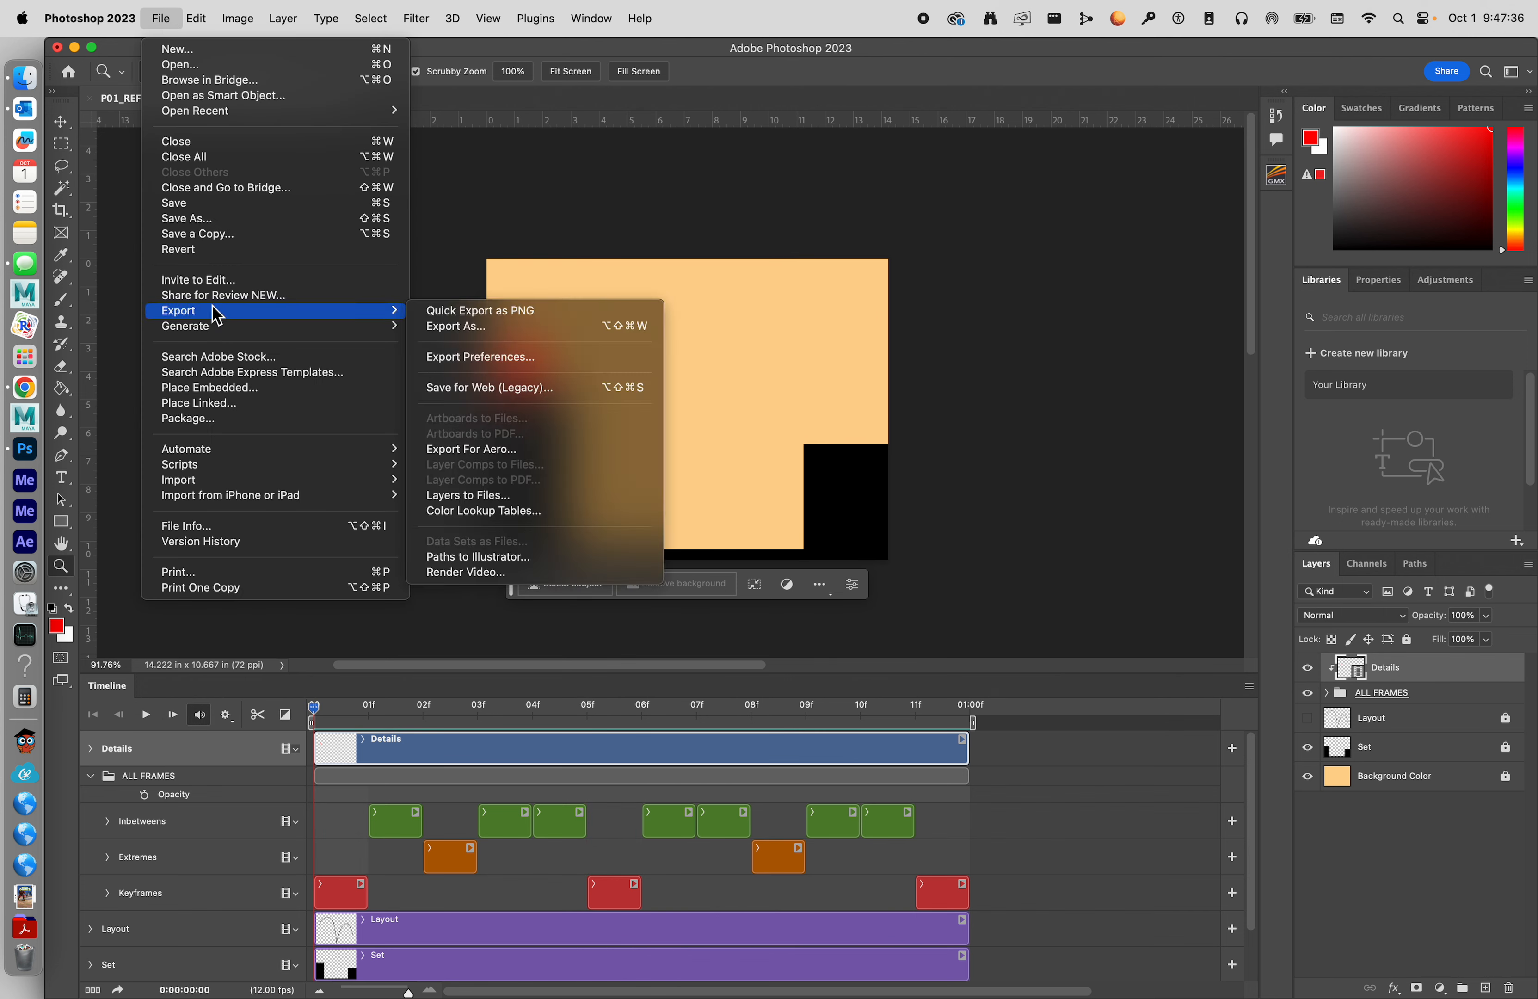
click(522, 388)
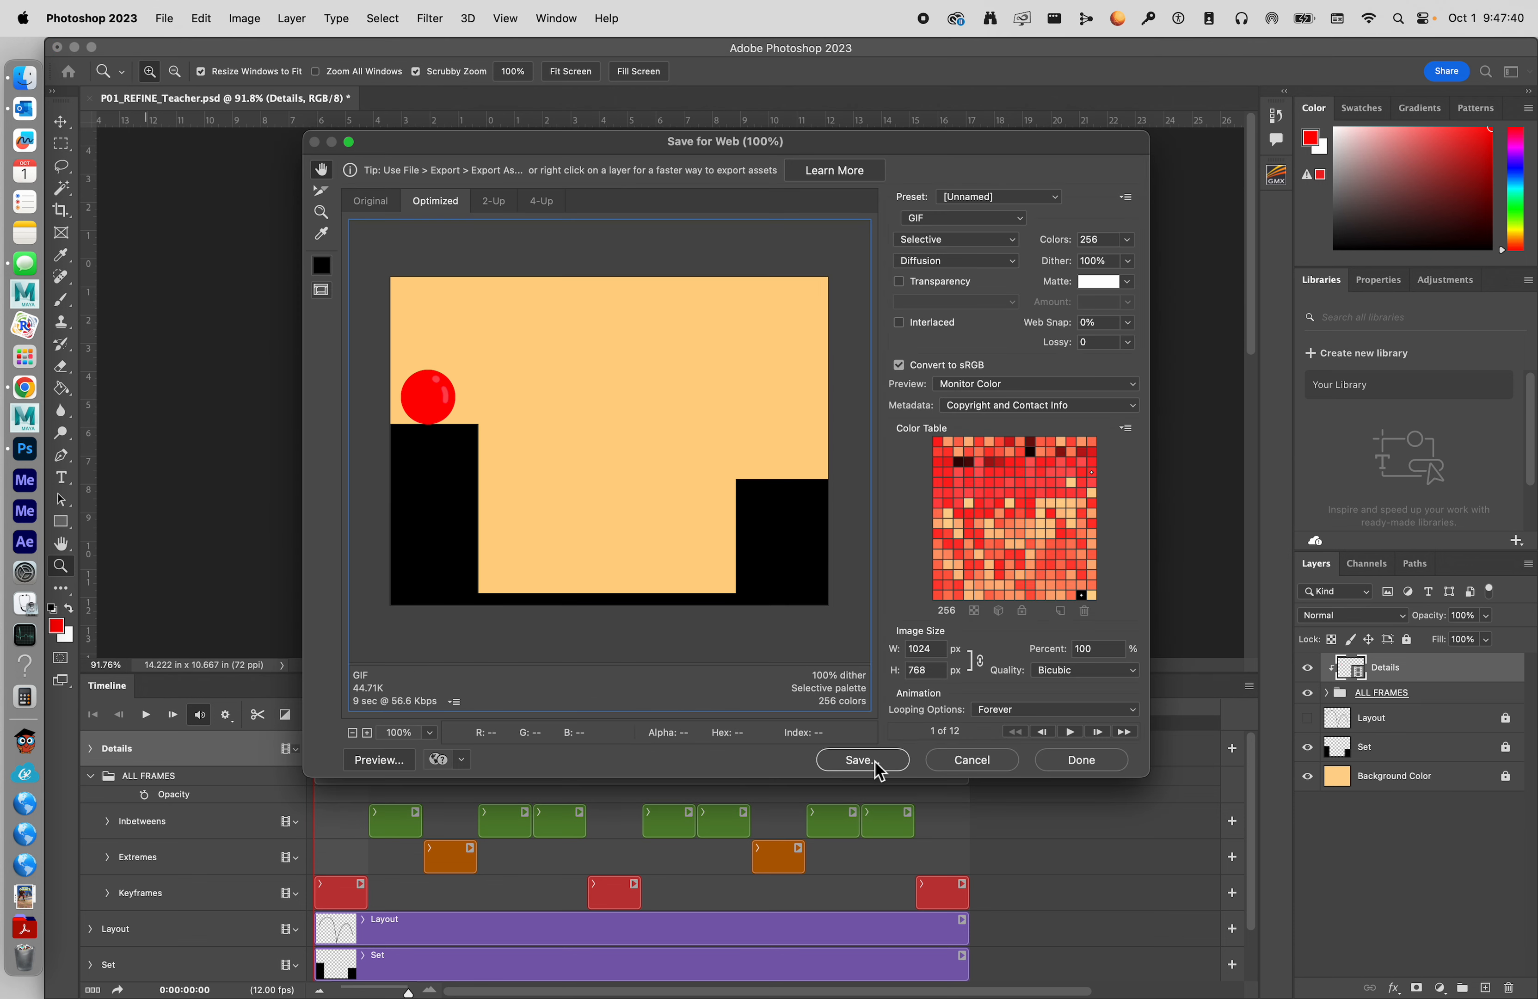
click(860, 760)
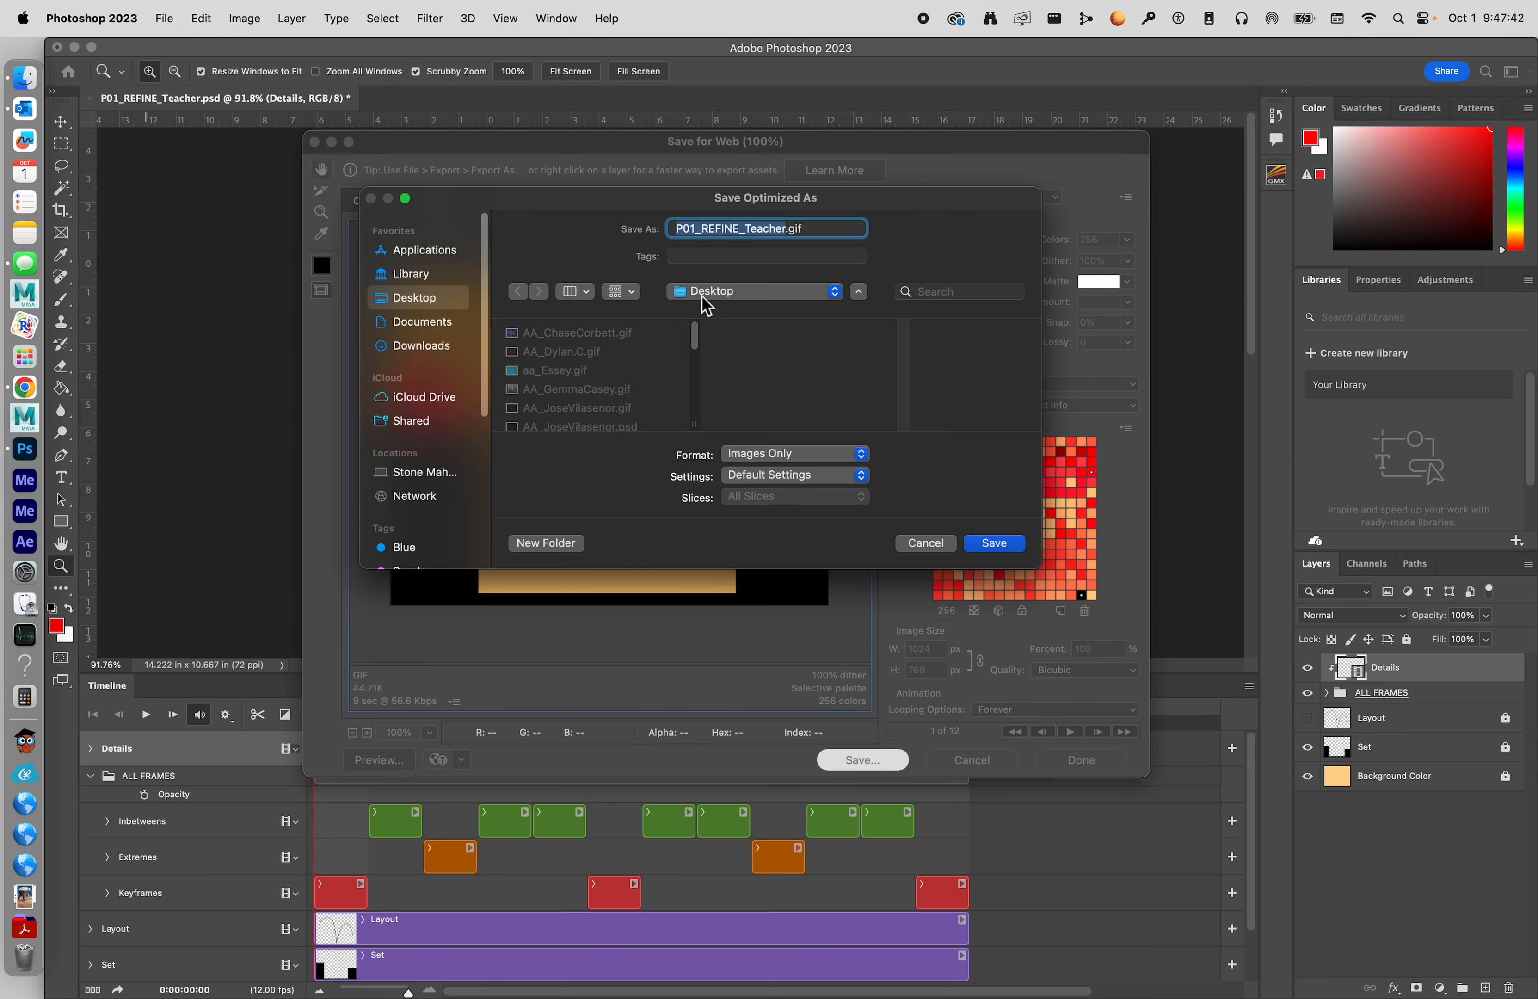
click(727, 290)
click(731, 290)
click(813, 456)
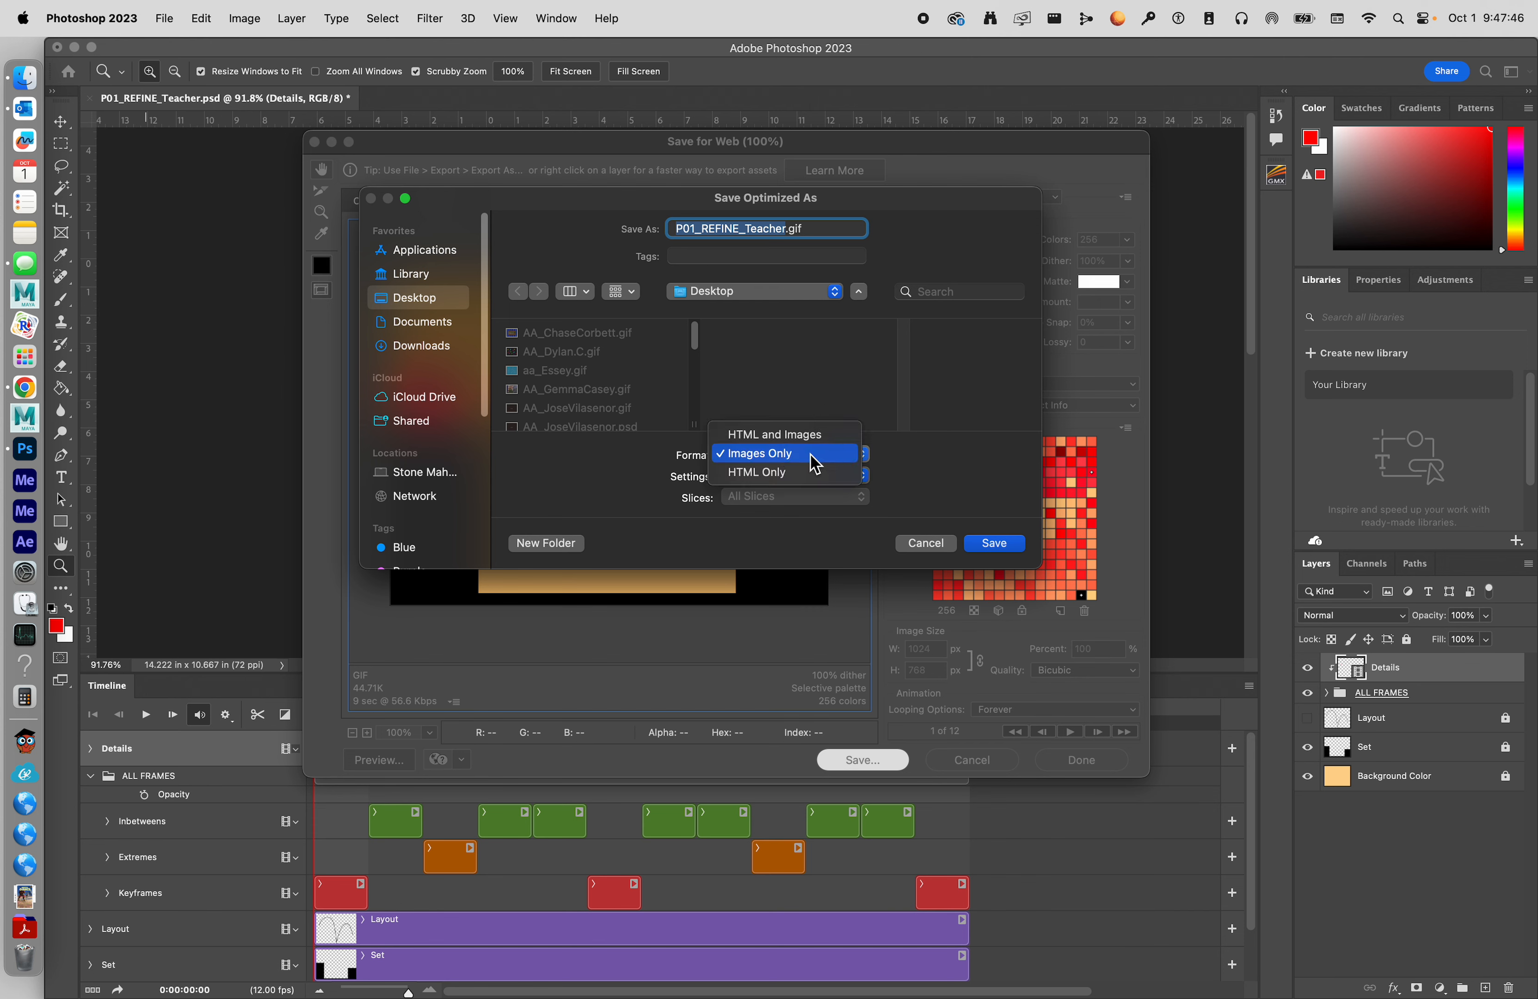
click(816, 457)
click(832, 480)
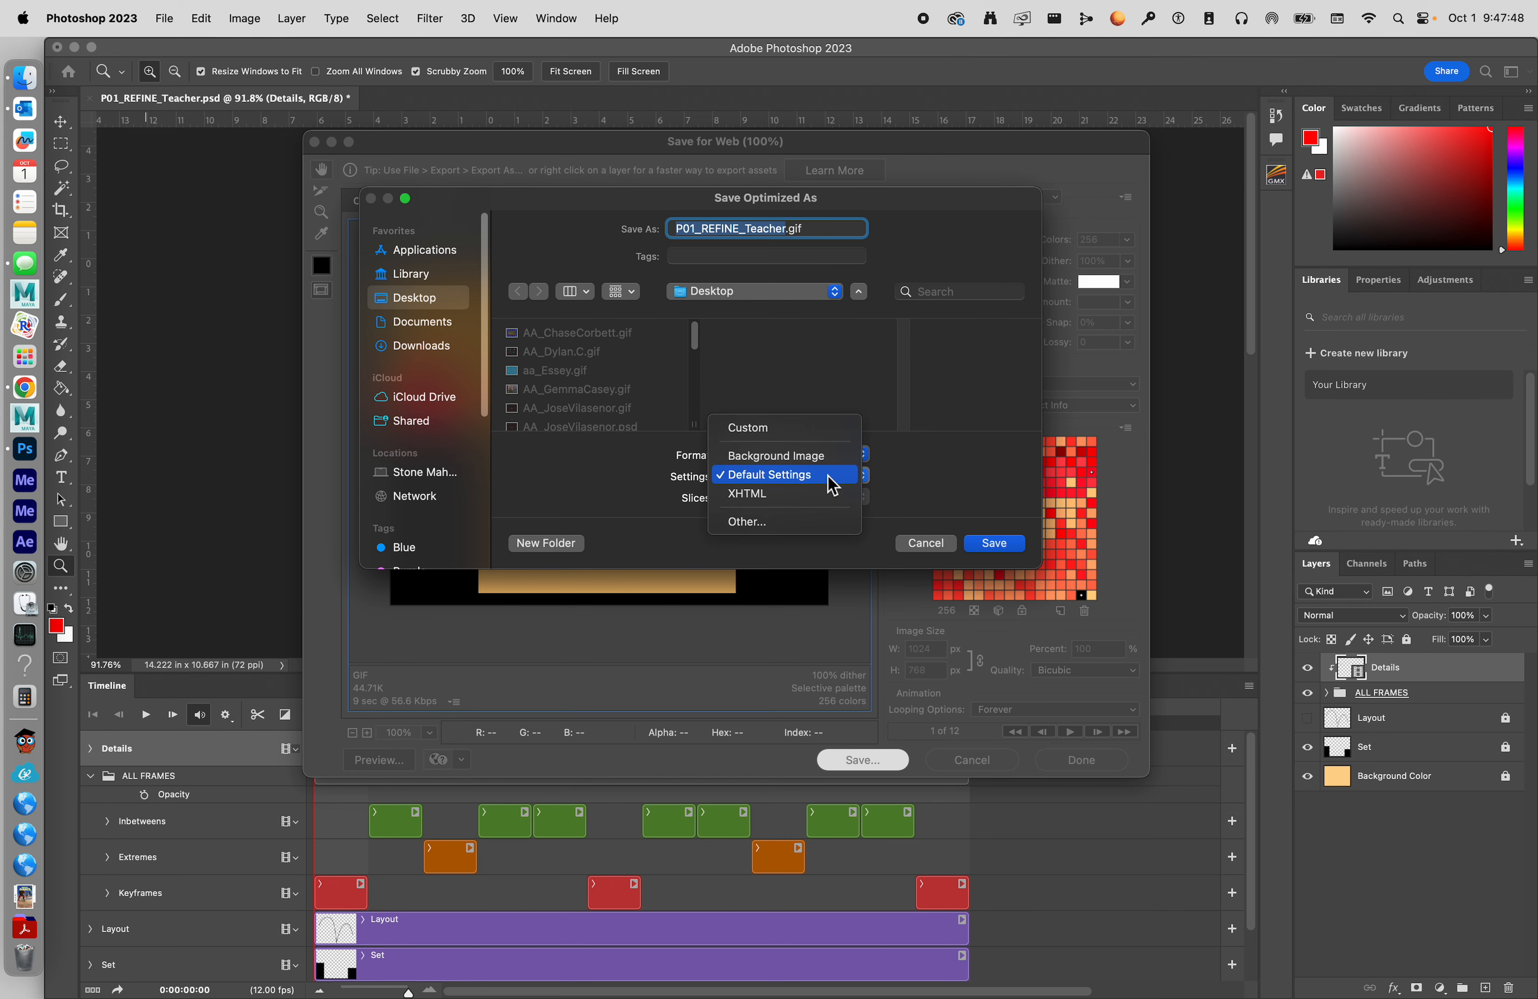
click(827, 475)
click(1016, 545)
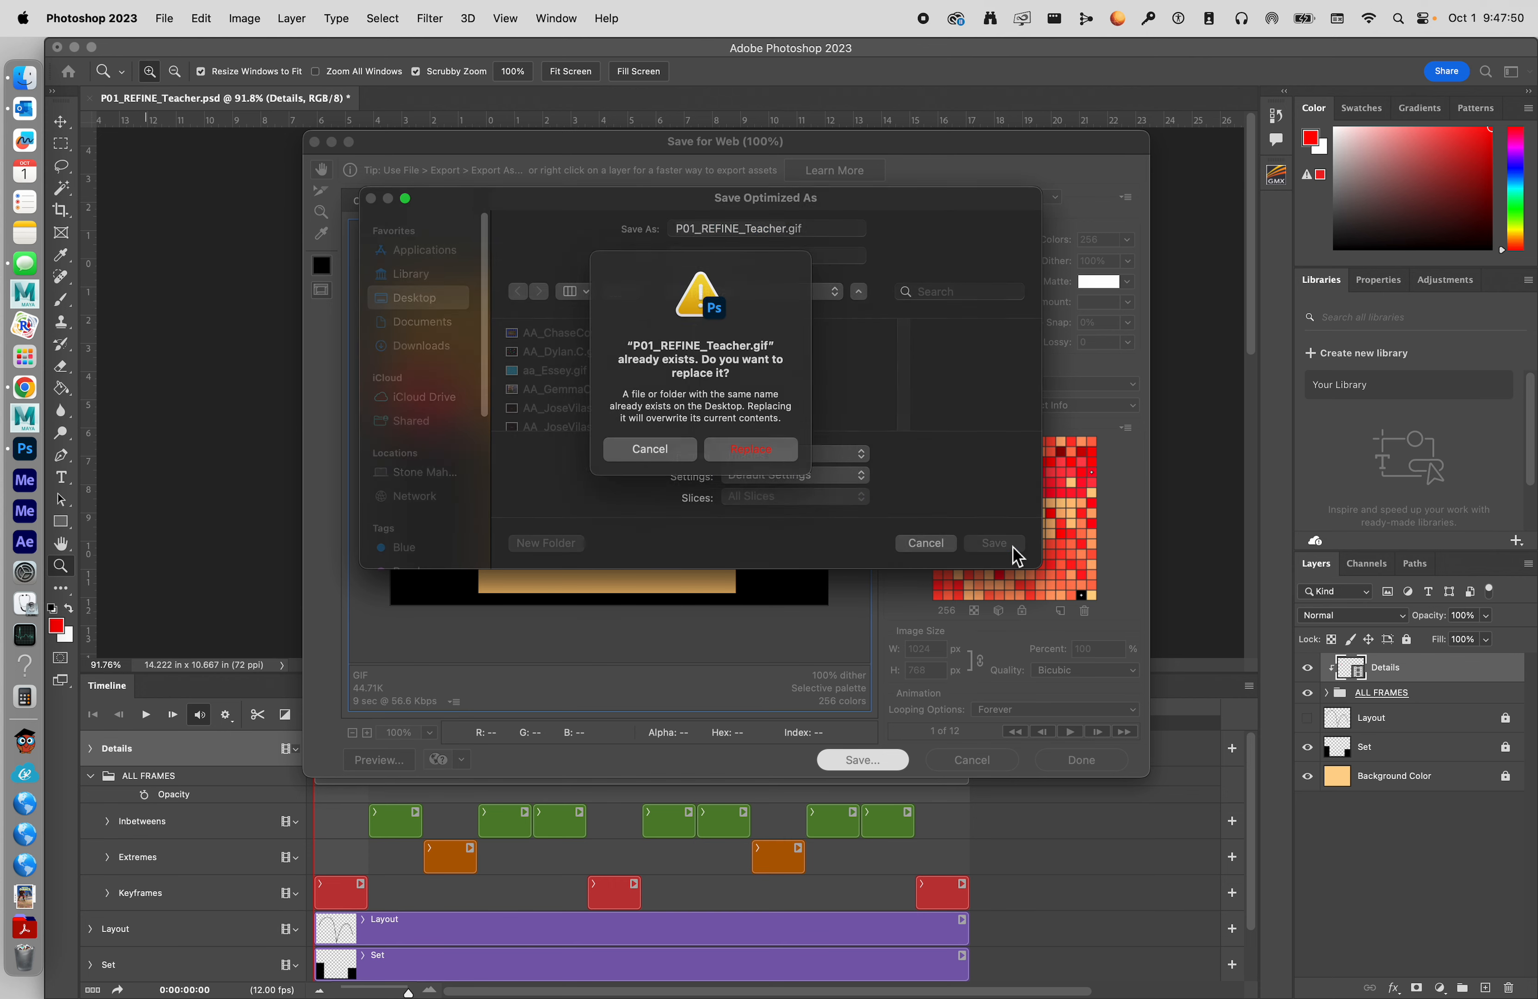
click(787, 467)
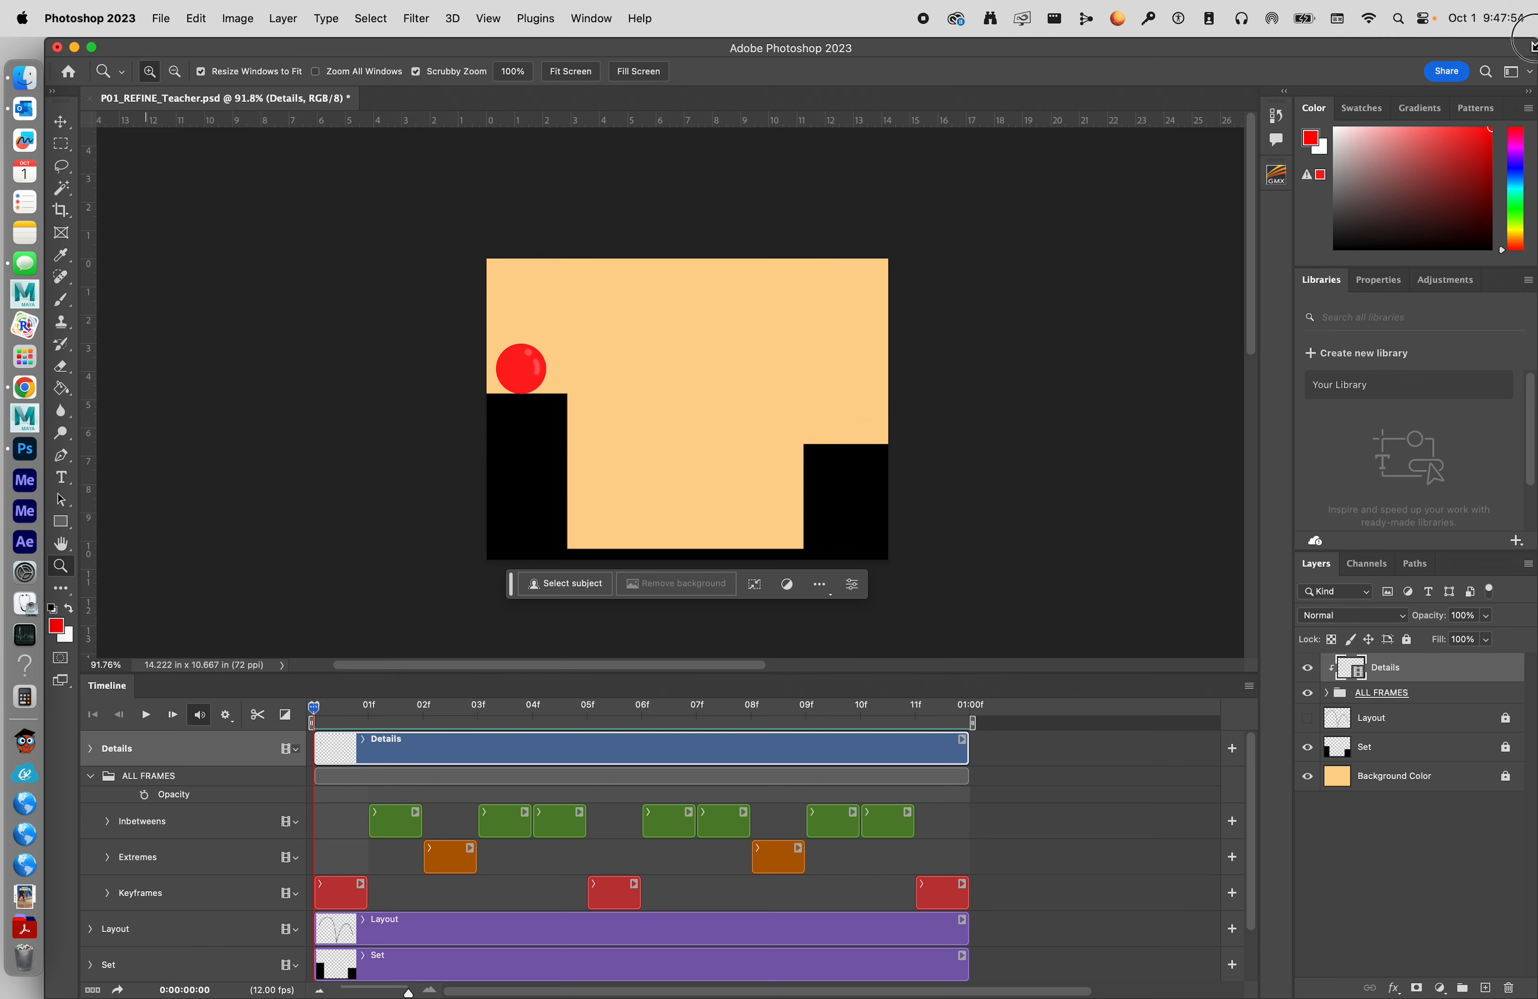
Step: Preview the exported P01_REFINE_Teacher.gif on the Desktop, select it together with the PSD, and return to the full-size Photoshop window
drag(1535, 39, 1111, 41)
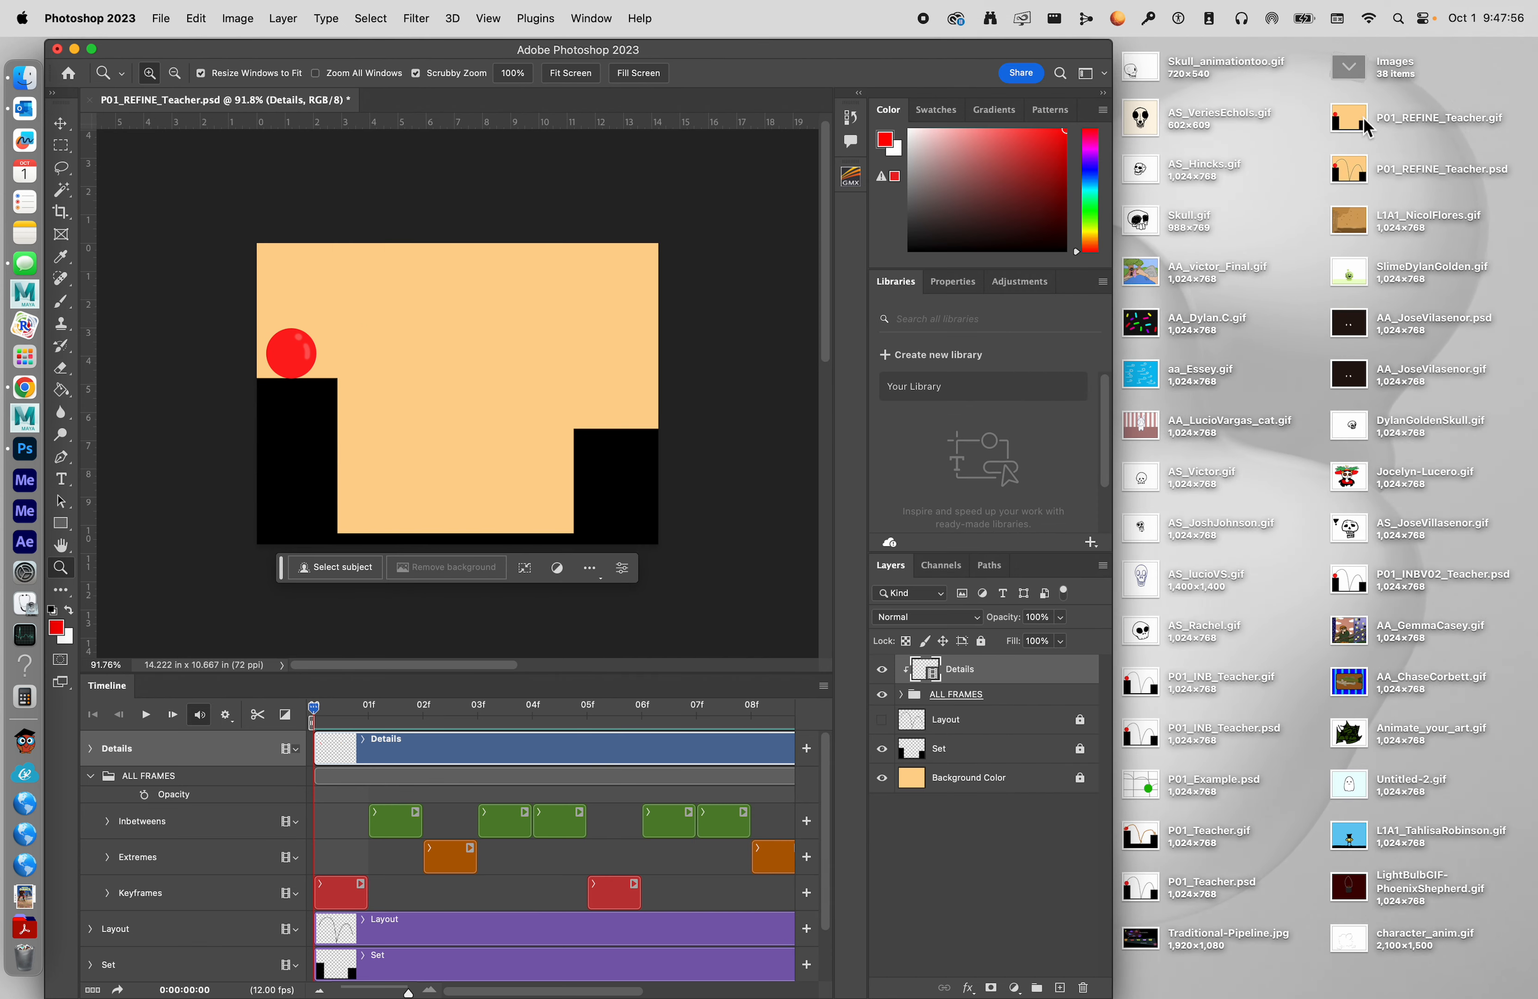
click(1364, 118)
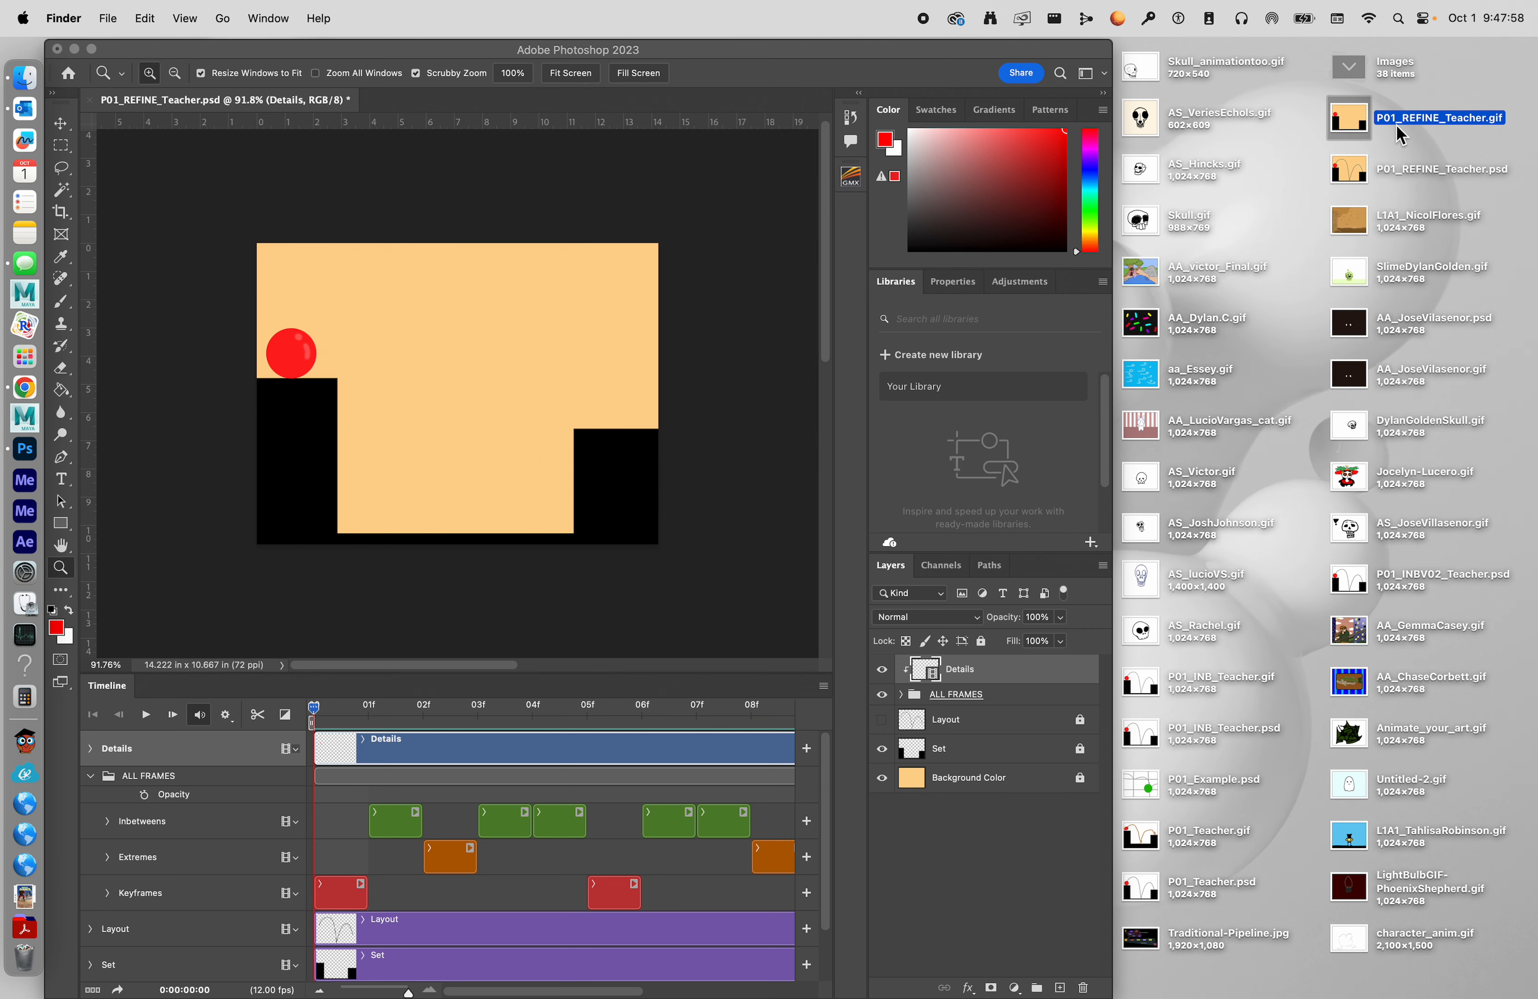
key(space)
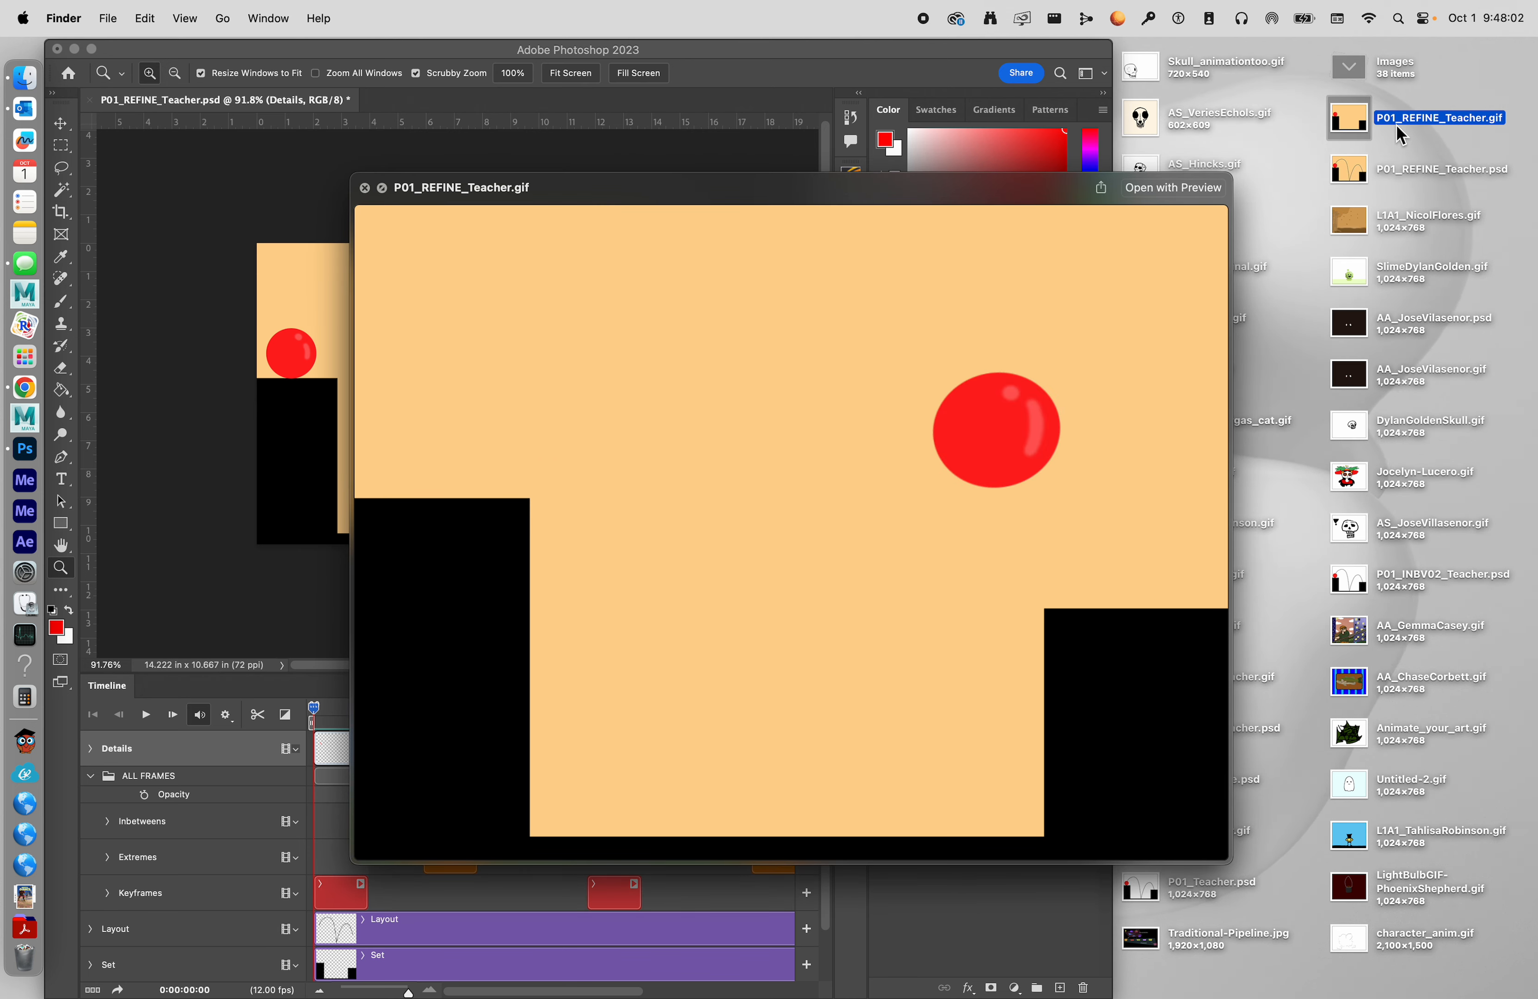
key(space)
drag(1309, 118, 1445, 177)
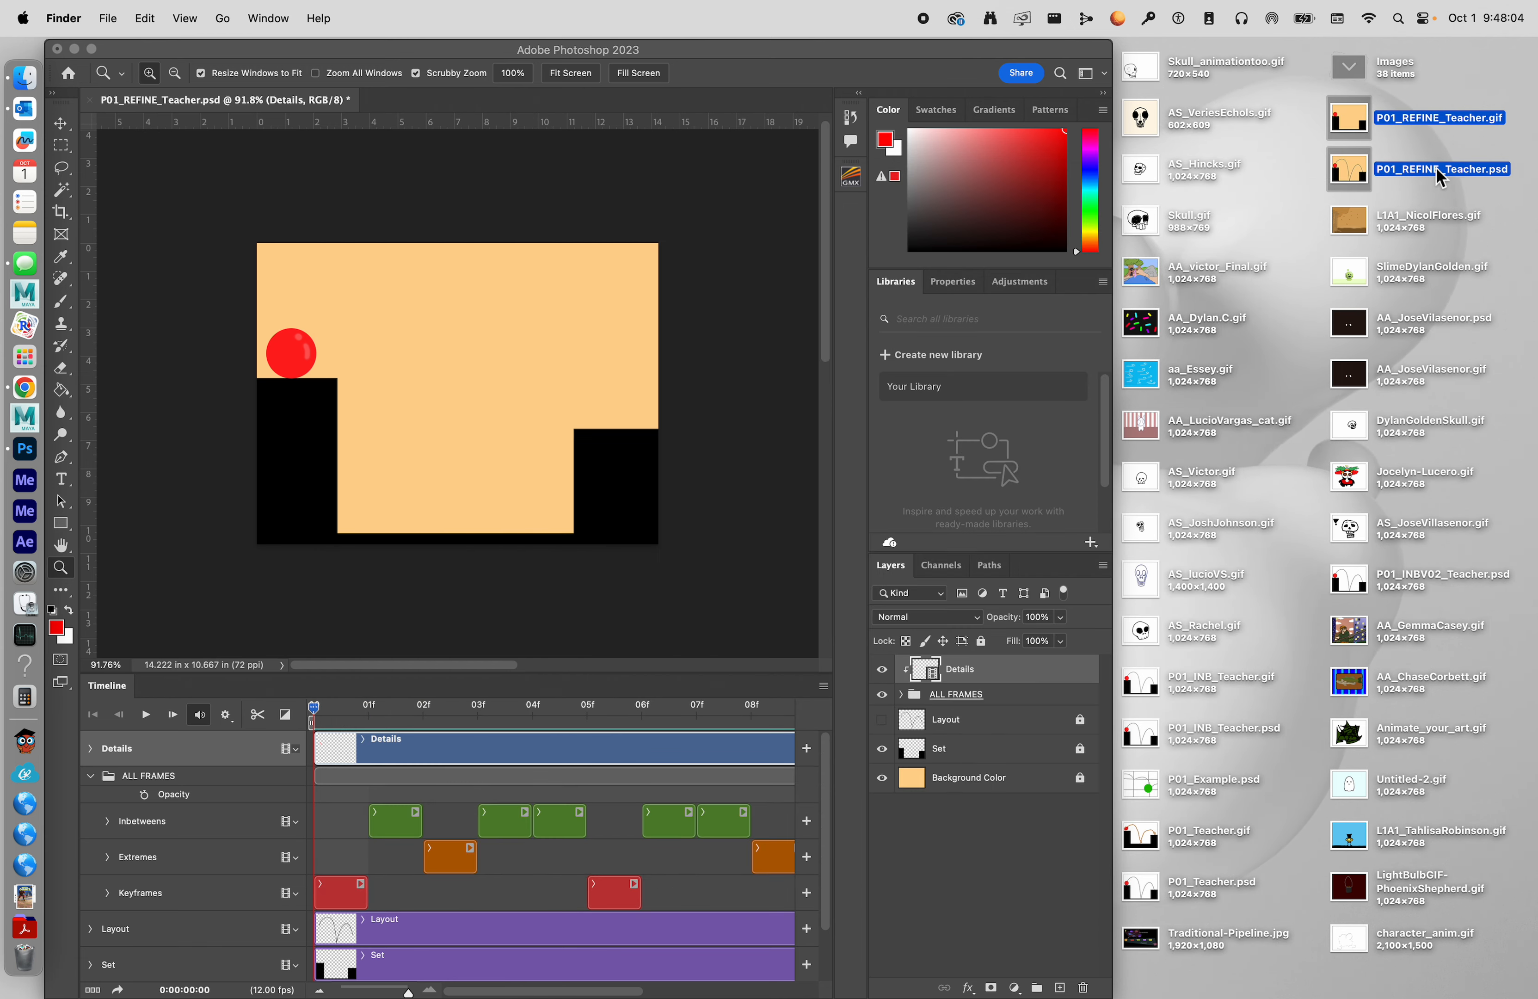
double_click(980, 47)
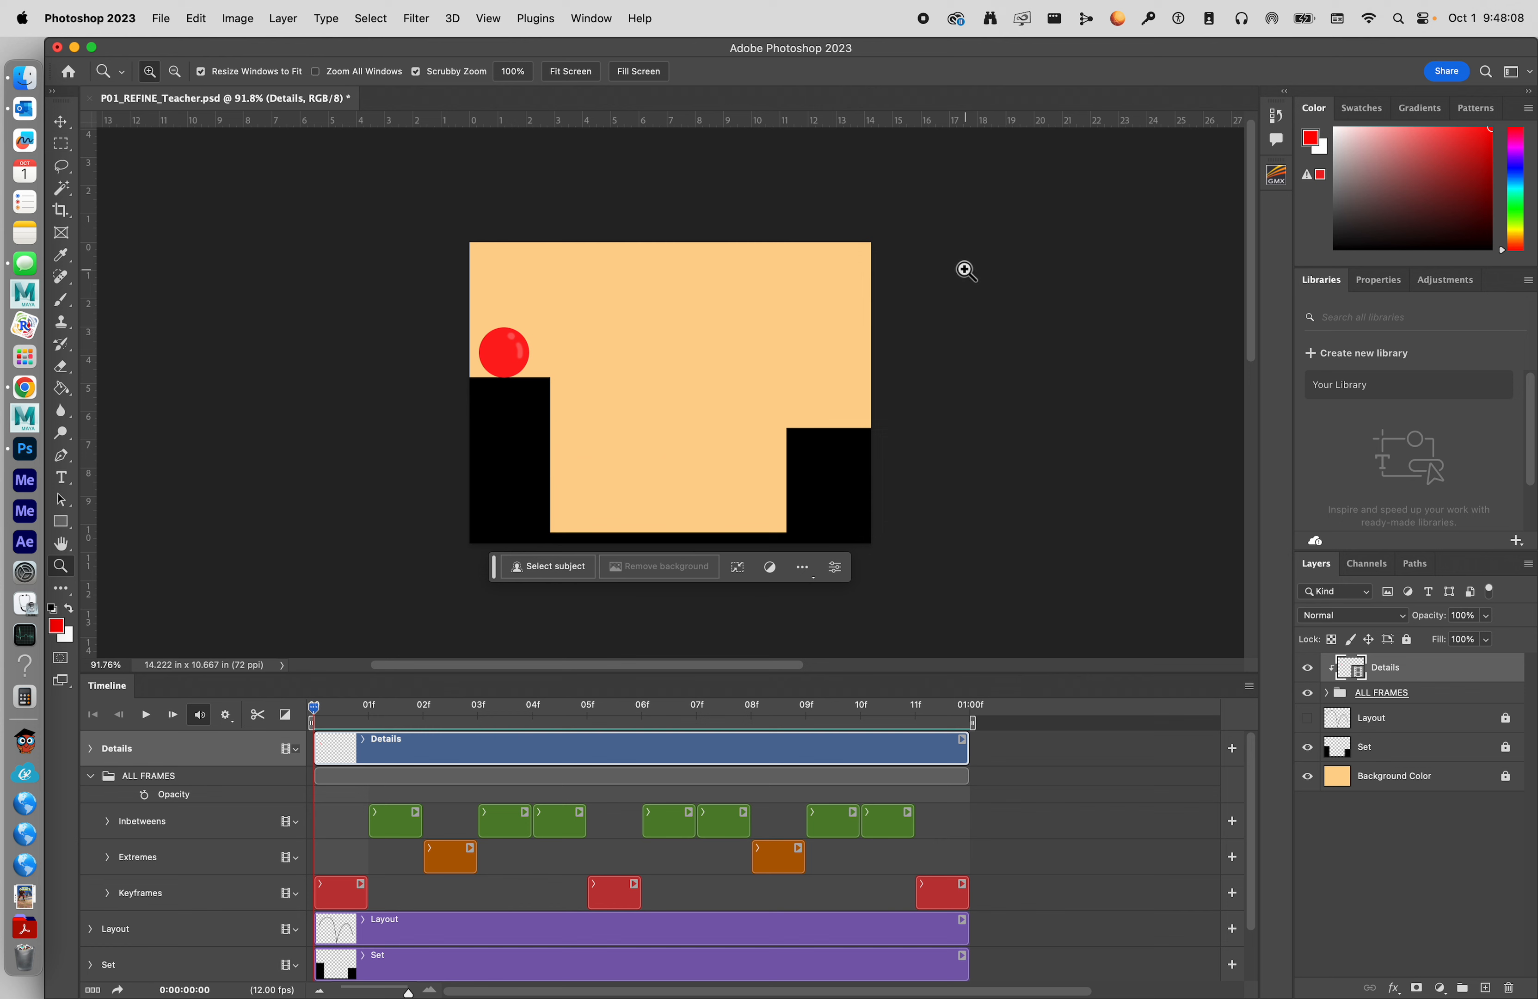